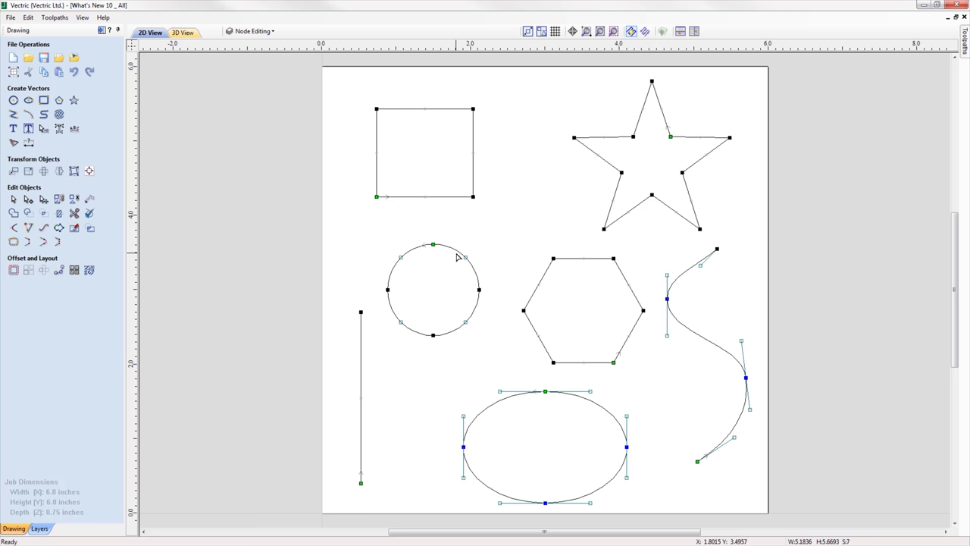
# Step: Bulge the circle's upper-right arc outward and pull the S-curve's middle span outward in node editing
pyautogui.moveTo(455, 250)
pyautogui.mouseDown()
pyautogui.moveTo(468, 229)
pyautogui.moveTo(470, 242)
pyautogui.mouseUp()
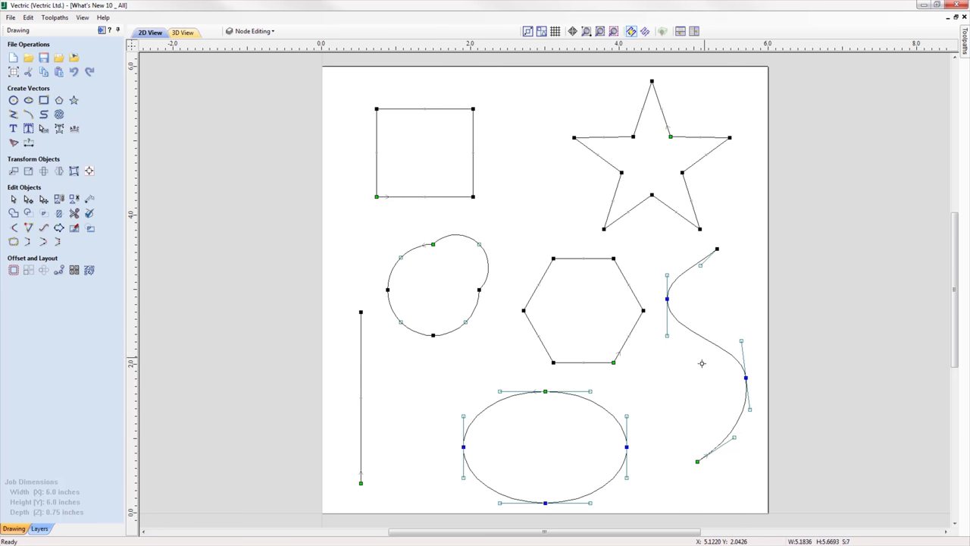
pyautogui.moveTo(713, 346)
pyautogui.mouseDown()
pyautogui.moveTo(697, 367)
pyautogui.moveTo(686, 356)
pyautogui.moveTo(728, 343)
pyautogui.mouseUp()
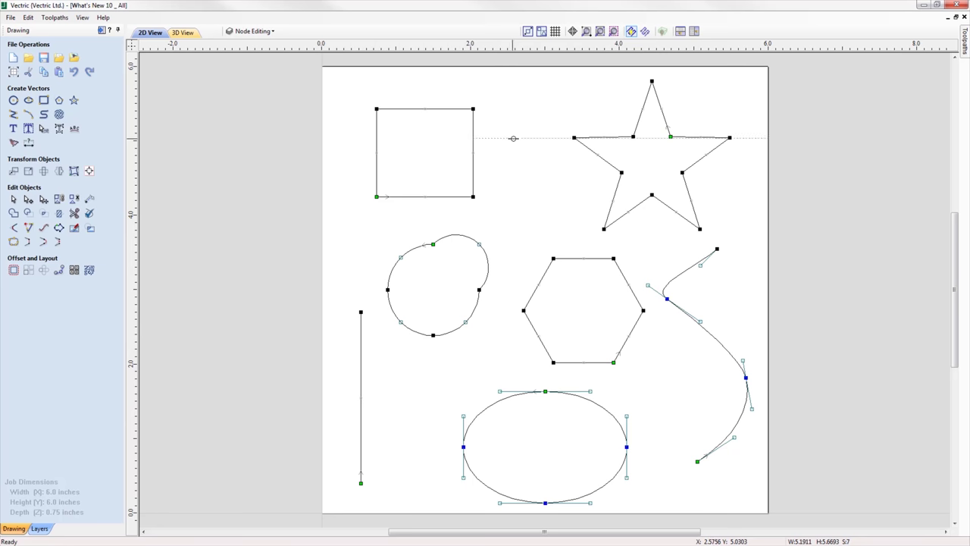
# Step: Move the rectangle's right and upper edges outward, and shift the hexagon's upper-left edge outward
pyautogui.moveTo(513, 139); pyautogui.dragTo(513, 138)
pyautogui.moveTo(462, 103); pyautogui.dragTo(462, 80)
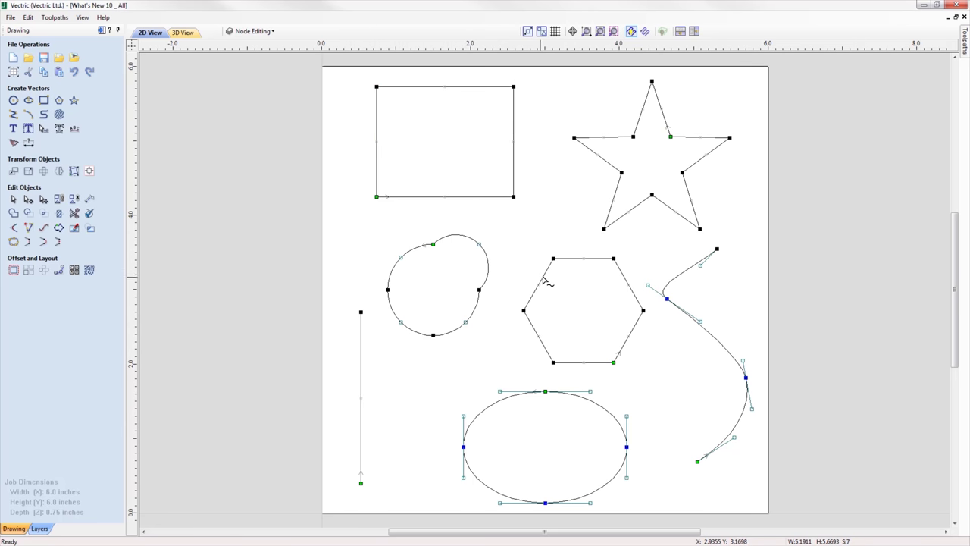
pyautogui.moveTo(539, 270); pyautogui.dragTo(529, 263)
# Step: Delete the rectangle's right span, the star's left lower span, the circle's lower-left arc and the ellipse's lower-right span
pyautogui.click(513, 125)
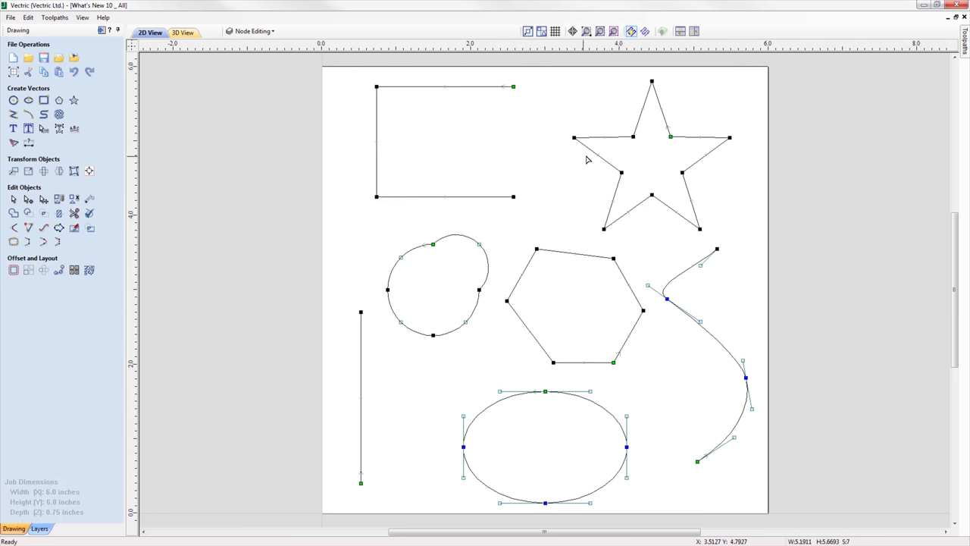
pyautogui.click(590, 151)
pyautogui.click(399, 312)
pyautogui.click(600, 487)
# Step: Join the vertical line's upper endpoint to the open circle's left endpoint with a straight line
pyautogui.moveTo(341, 276); pyautogui.dragTo(400, 342)
pyautogui.rightClick(388, 292)
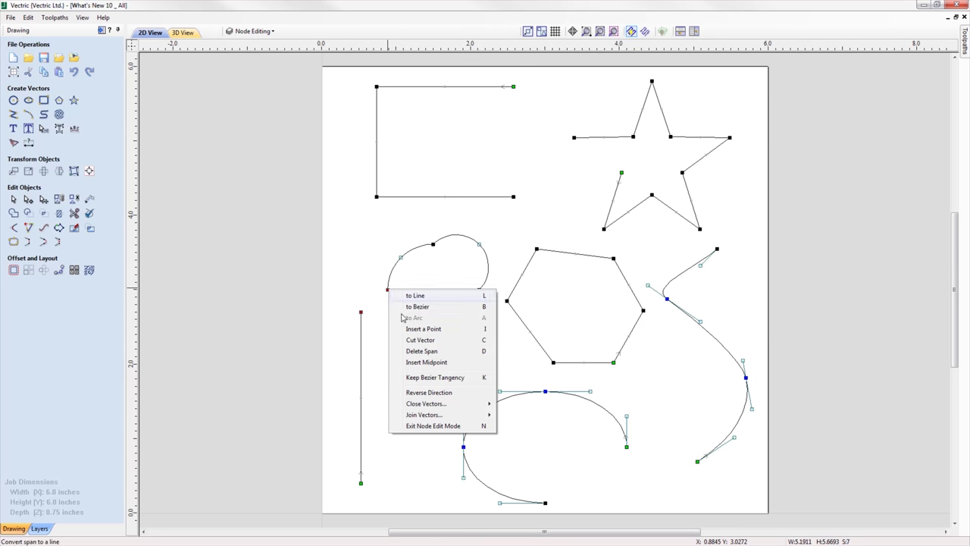
pyautogui.moveTo(438, 415)
pyautogui.click(526, 415)
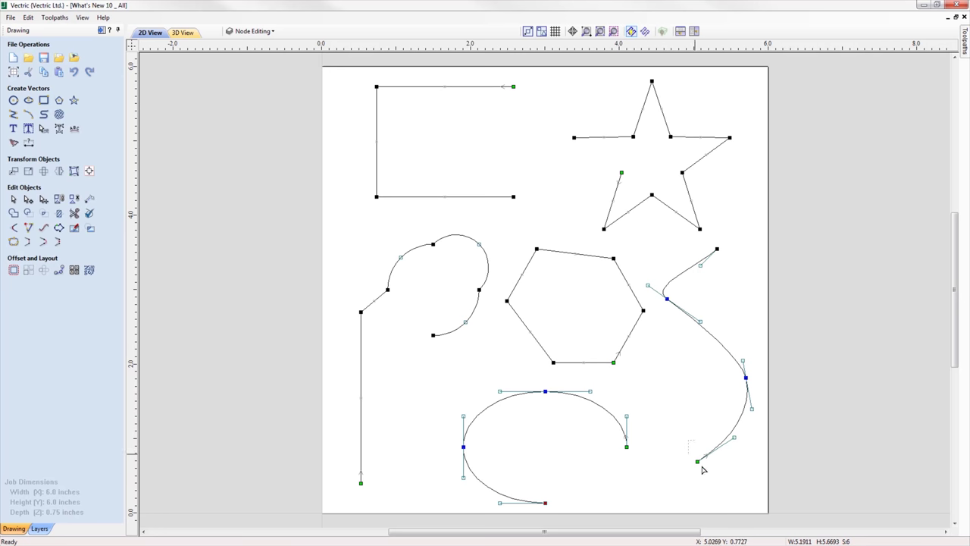
# Step: Join the open ellipse's lowest endpoint to the S-curve's lower endpoint with a smooth curve
pyautogui.moveTo(702, 469); pyautogui.dragTo(702, 462)
pyautogui.rightClick(702, 462)
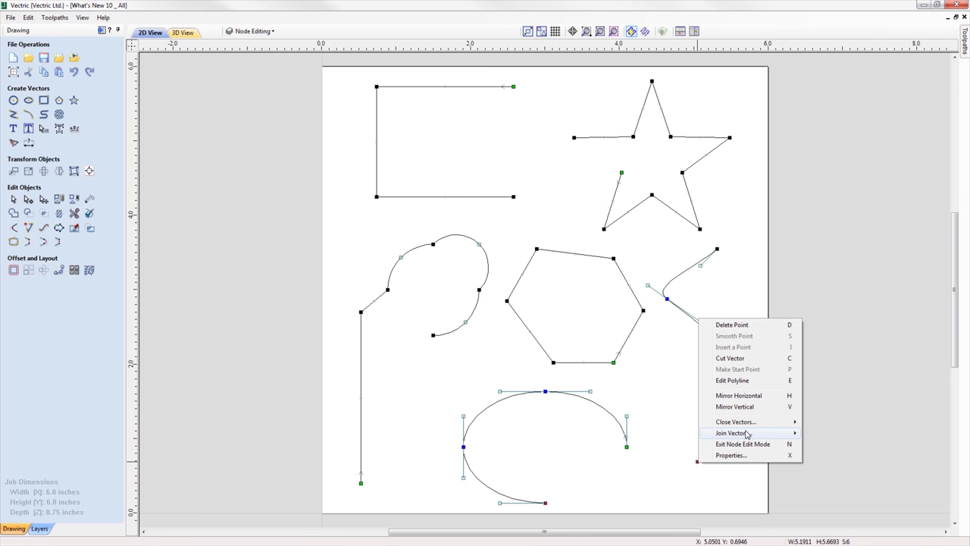
pyautogui.moveTo(747, 434)
pyautogui.click(853, 445)
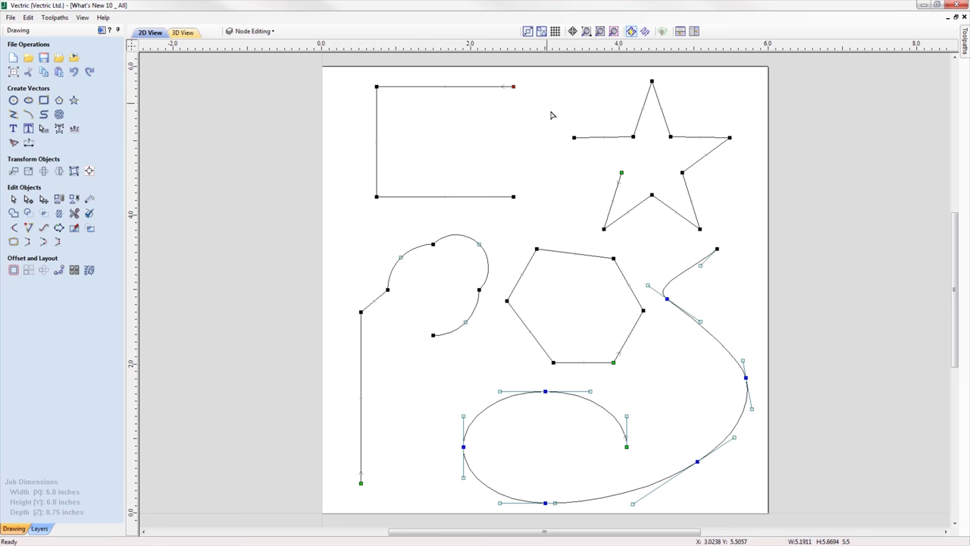
# Step: Join the open rectangle's upper-right endpoint to the star's left endpoint by moving the end points together
pyautogui.moveTo(551, 116); pyautogui.dragTo(585, 145)
pyautogui.rightClick(578, 140)
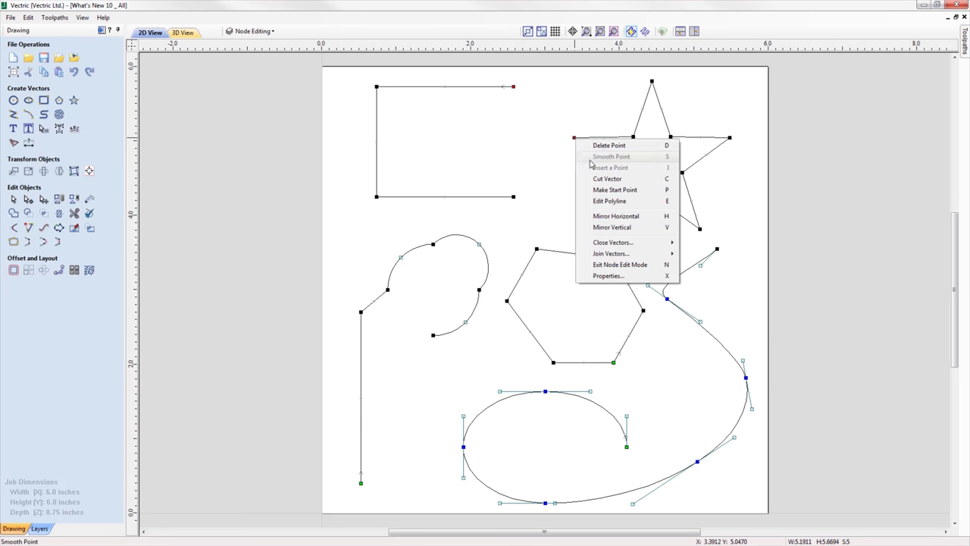
pyautogui.moveTo(626, 256)
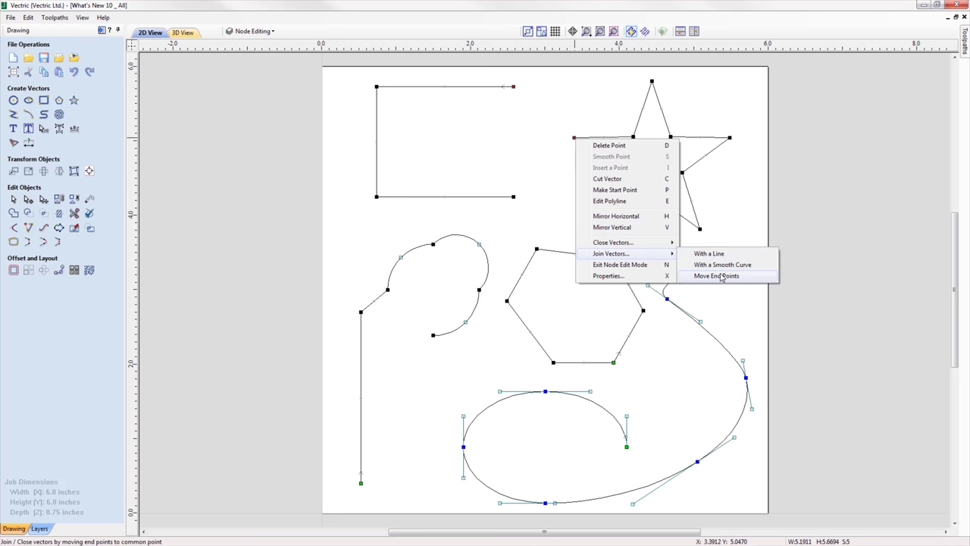
pyautogui.click(733, 278)
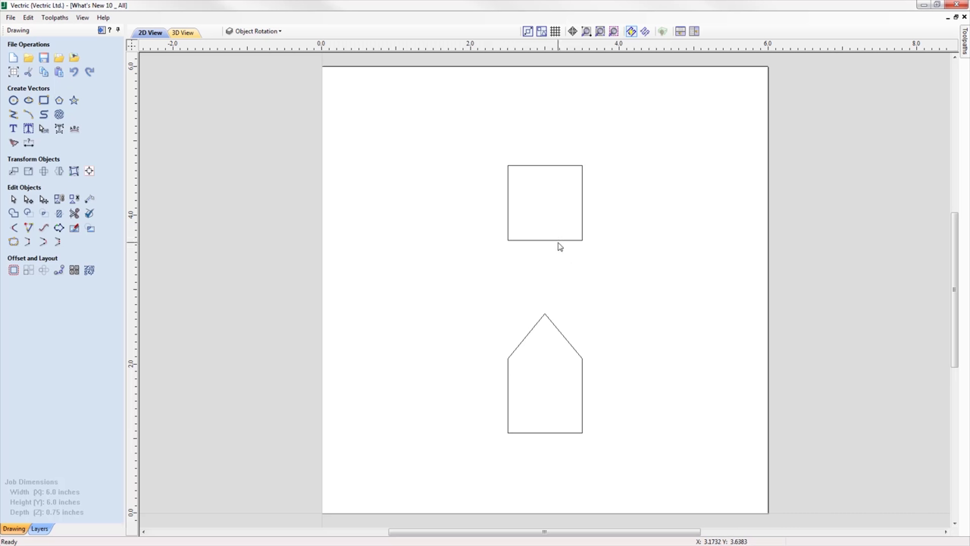
# Step: Rotate the square about 42 degrees and stretch it along its rotated sides to about 1.79 by 1.42 inches
pyautogui.click(564, 242)
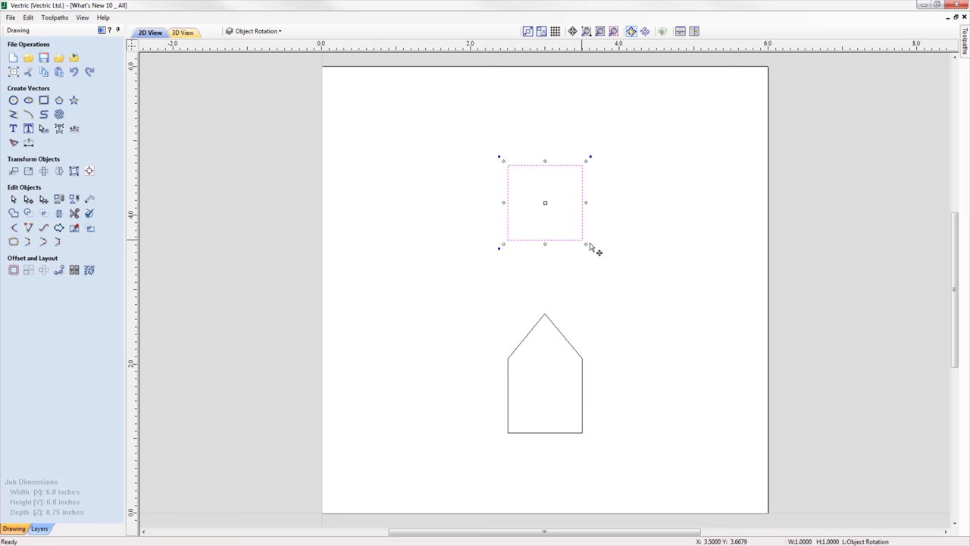
pyautogui.moveTo(592, 250); pyautogui.dragTo(597, 154)
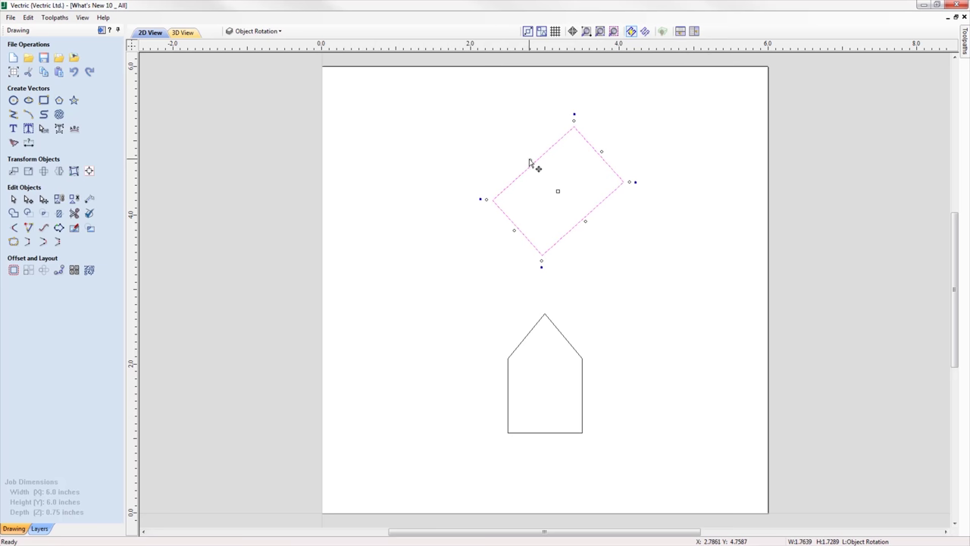
pyautogui.moveTo(530, 159); pyautogui.dragTo(488, 230)
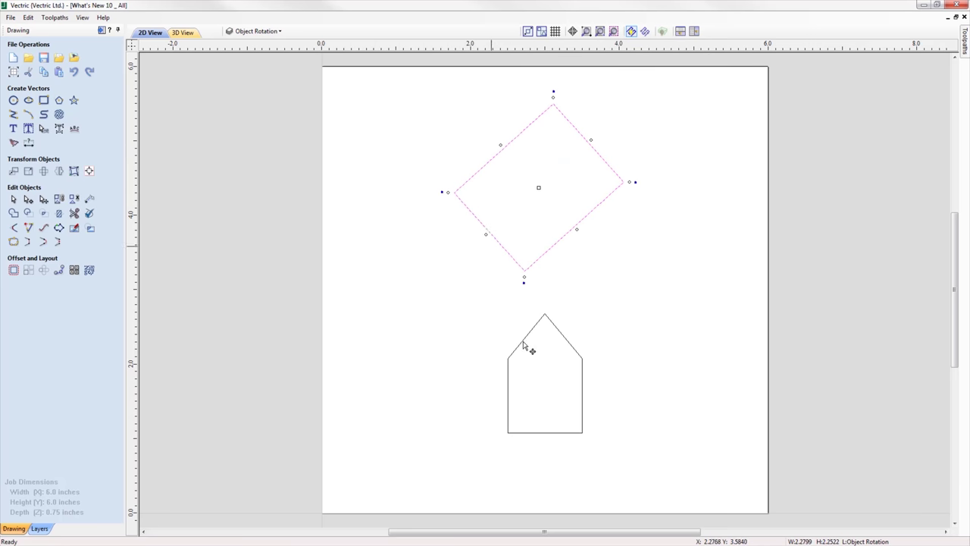
# Step: Rotate the house-shaped vector about 40 degrees clockwise and stretch it along its rotated bounds to about 1.23 by 2.11 inches
pyautogui.click(568, 346)
pyautogui.click(570, 346)
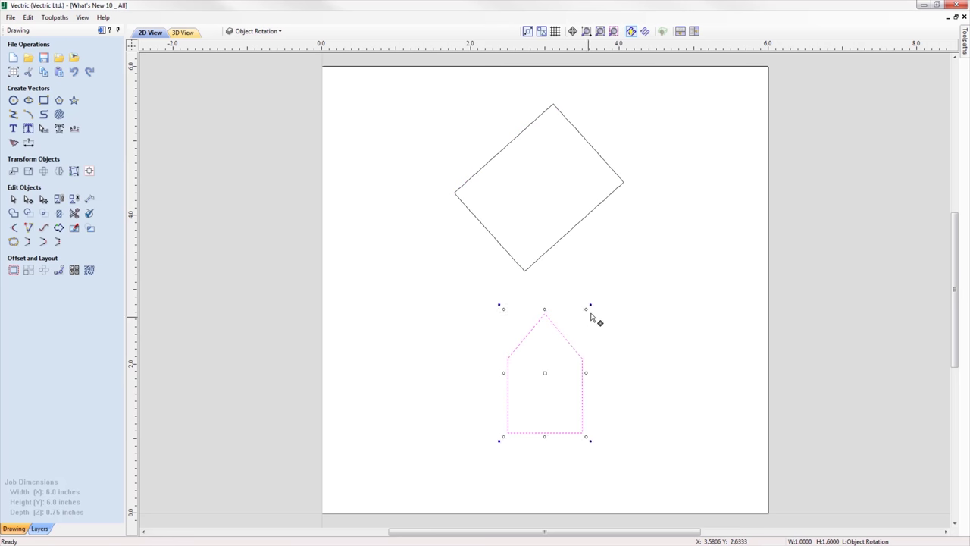
pyautogui.moveTo(588, 306); pyautogui.dragTo(615, 354)
pyautogui.moveTo(586, 322); pyautogui.dragTo(598, 311)
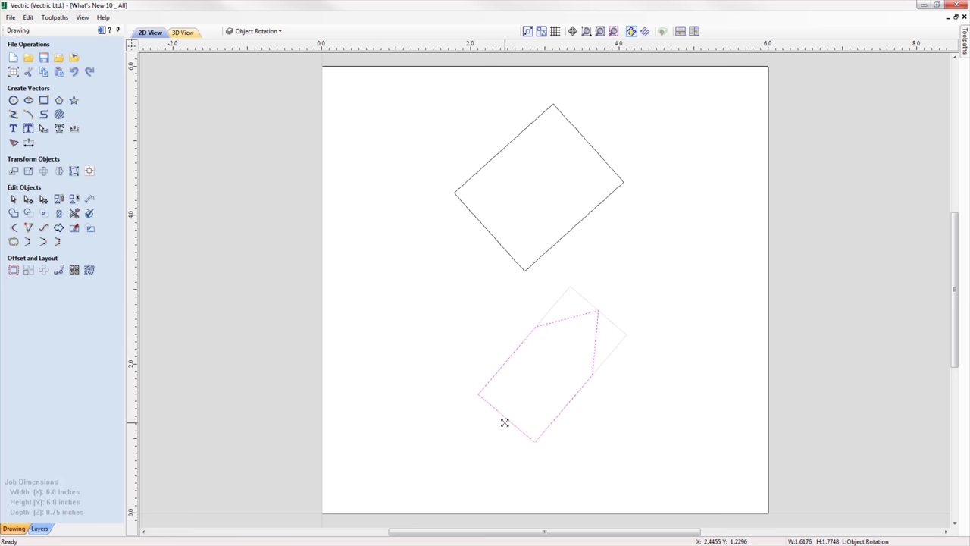
pyautogui.moveTo(505, 422); pyautogui.dragTo(494, 428)
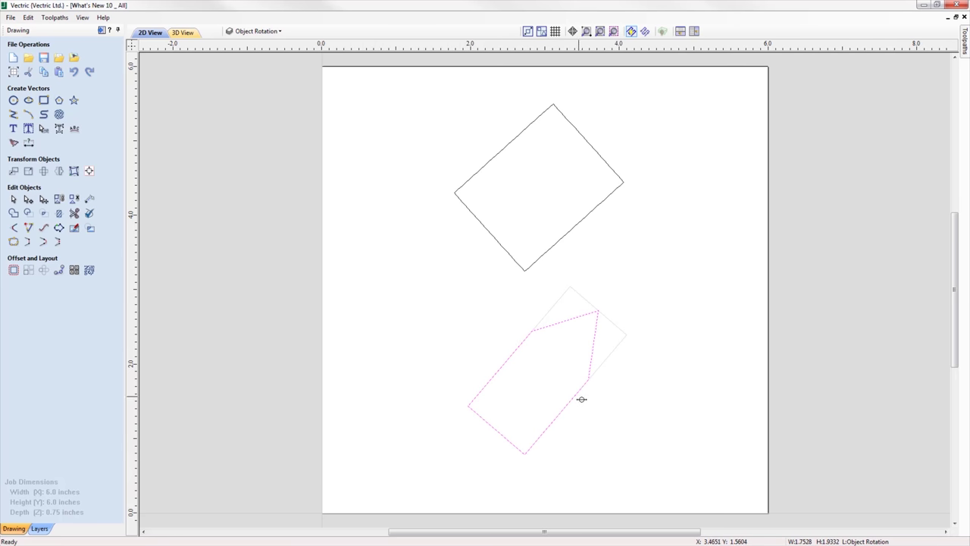
pyautogui.moveTo(581, 399); pyautogui.dragTo(585, 406)
pyautogui.click(664, 500)
# Step: Shift the rotated rectangle along its own X axis and back again with Relative (Rotated) moves
pyautogui.click(551, 249)
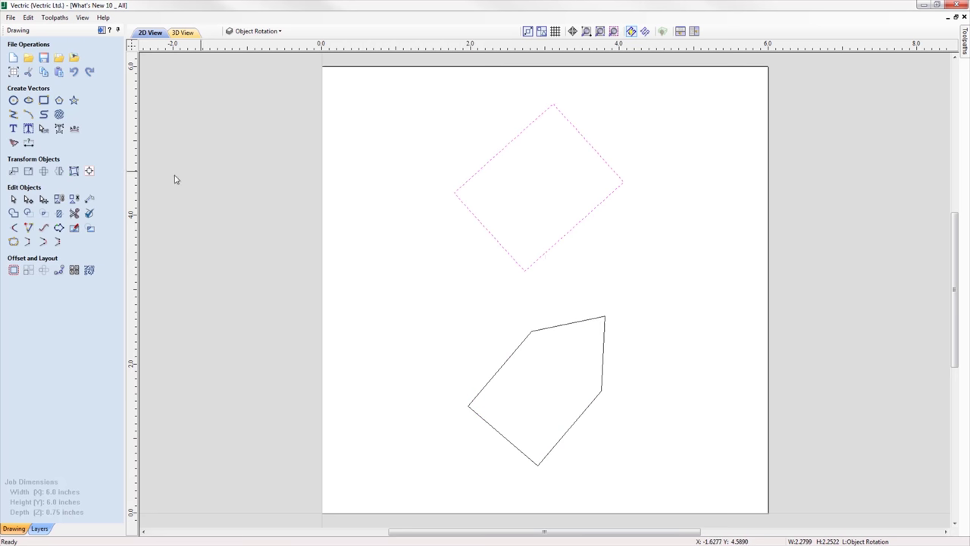
pyautogui.click(13, 170)
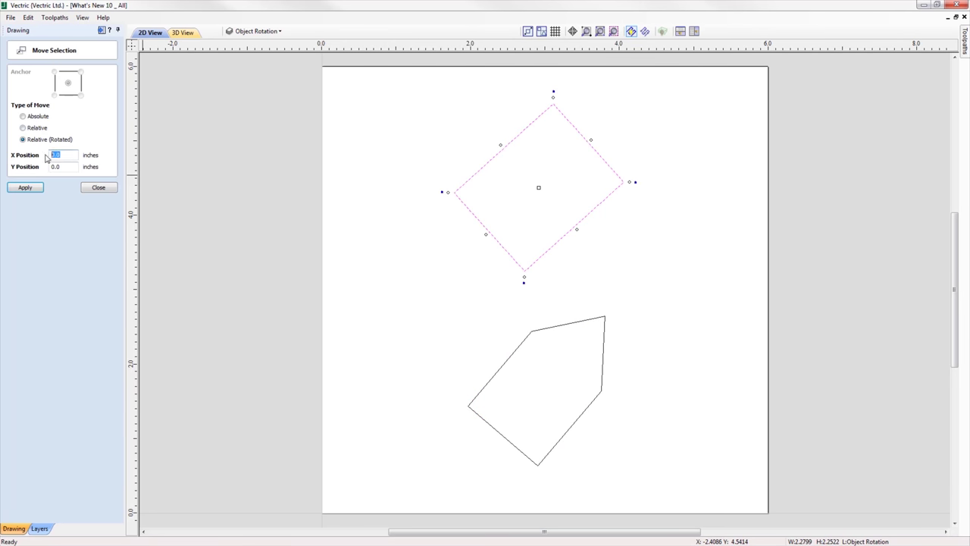
pyautogui.click(26, 189)
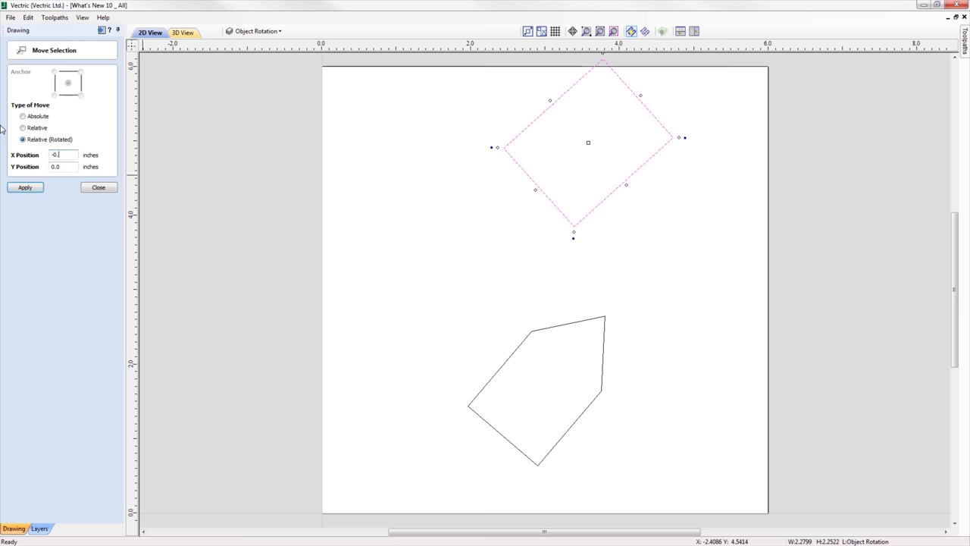
pyautogui.click(22, 188)
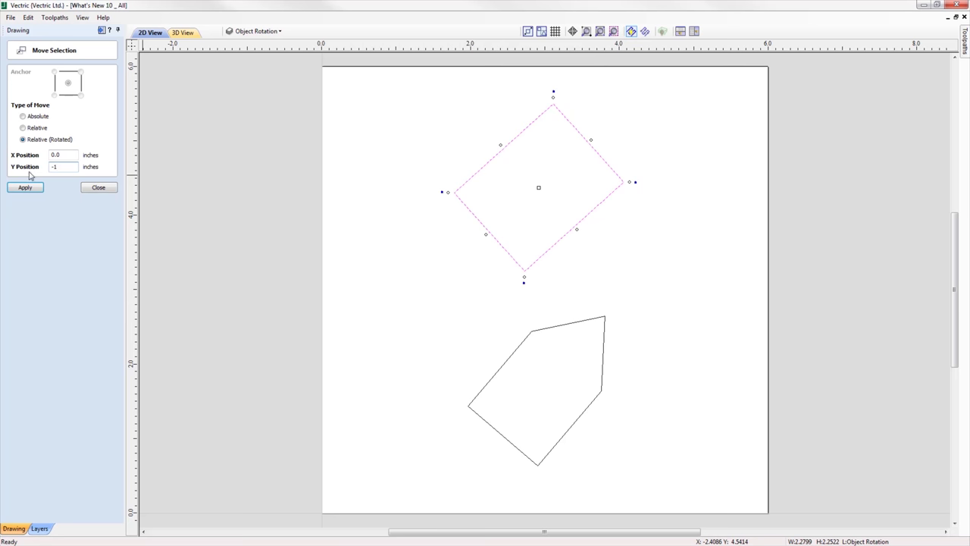
# Step: Shift the rotated rectangle along its own Y axis and back again with Relative (Rotated) moves
pyautogui.click(27, 188)
pyautogui.click(56, 166)
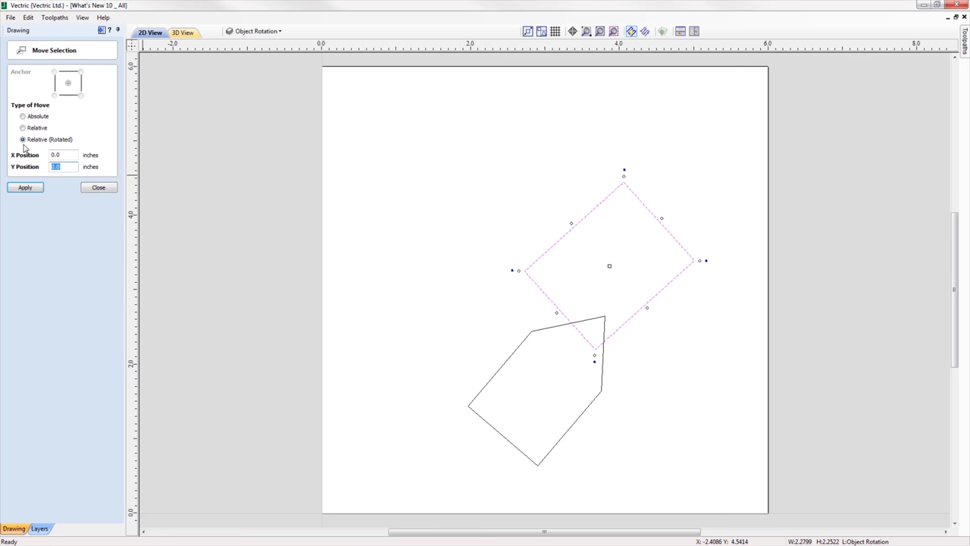
pyautogui.click(25, 187)
pyautogui.click(98, 187)
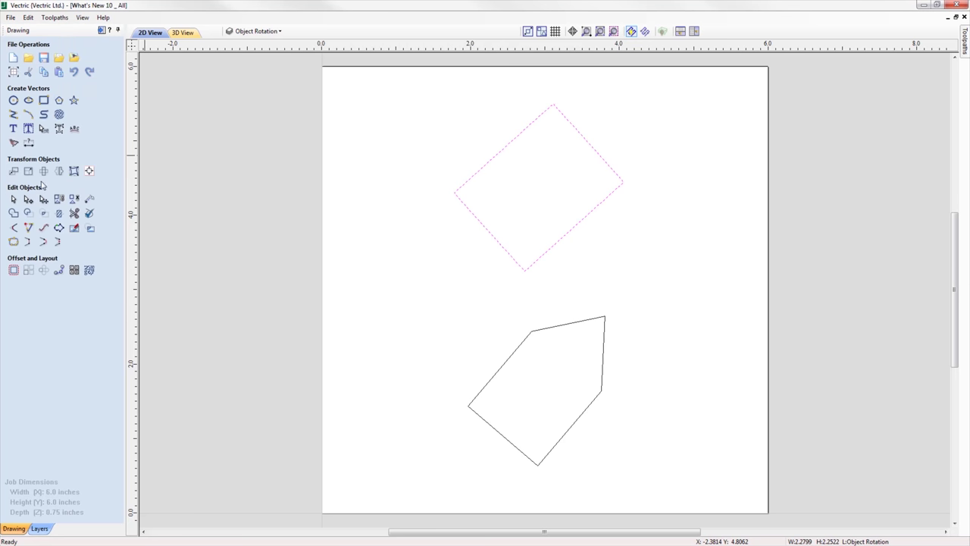
# Step: Resize the rotated rectangle within its rotated bounds to 2 inches wide and 3 inches high
pyautogui.click(28, 172)
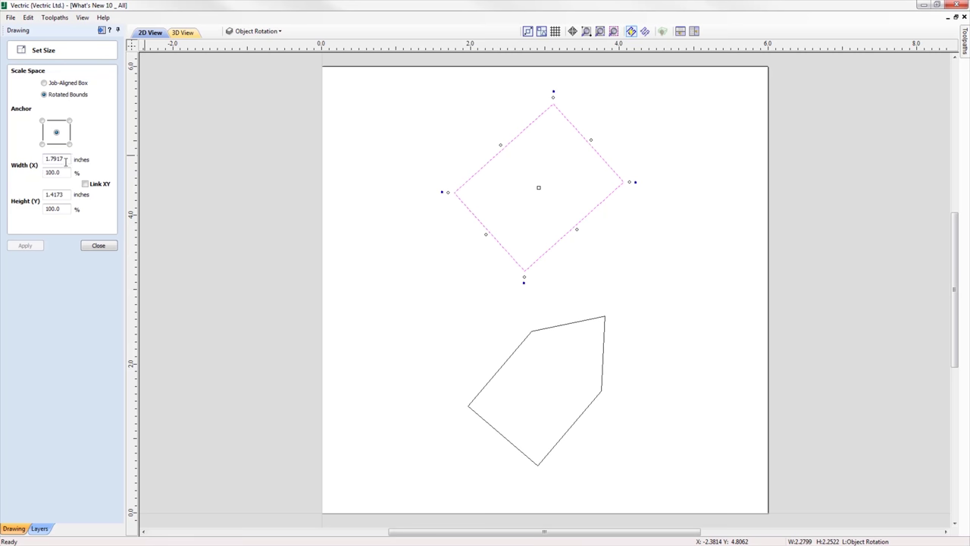
pyautogui.write('2')
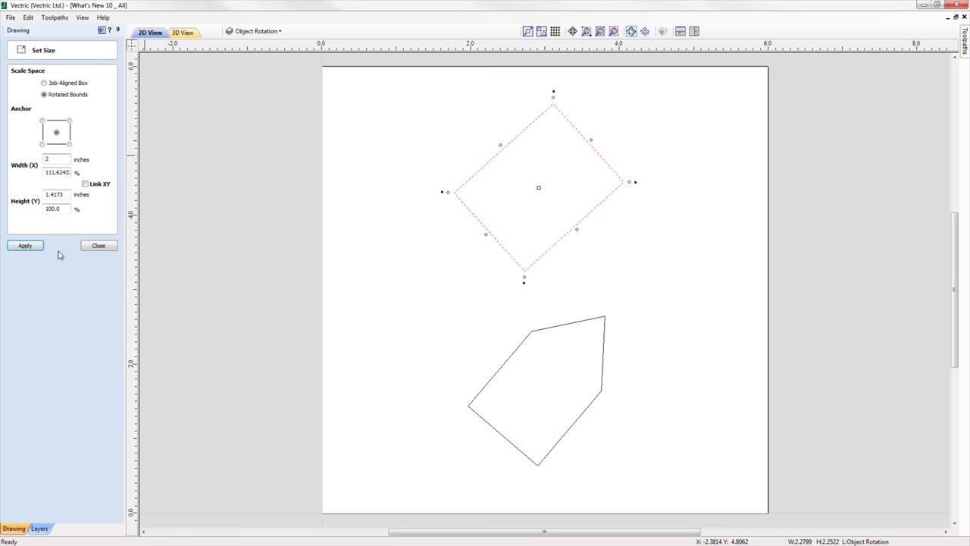
pyautogui.click(25, 246)
pyautogui.moveTo(64, 194); pyautogui.dragTo(15, 195)
pyautogui.write('3')
pyautogui.click(25, 245)
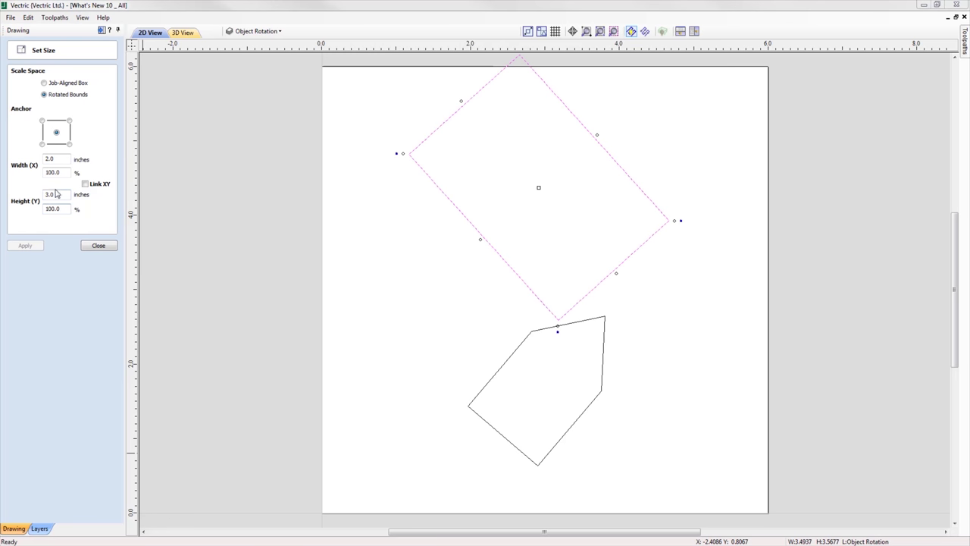
# Step: Set the rotated rectangle's height to 1 inch
pyautogui.write('1')
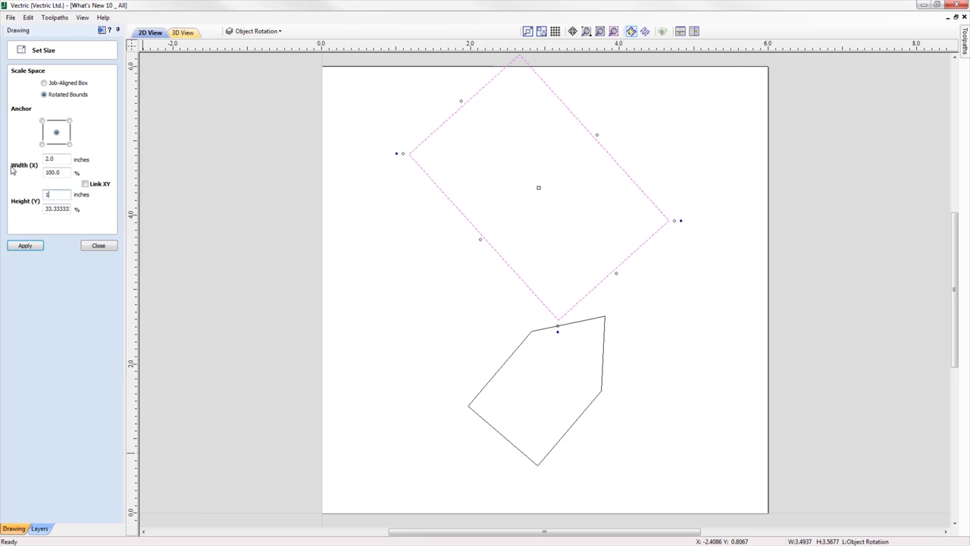
pyautogui.click(25, 244)
pyautogui.click(99, 246)
# Step: Rotate the rectangle to an absolute angle of 0 degrees
pyautogui.click(47, 173)
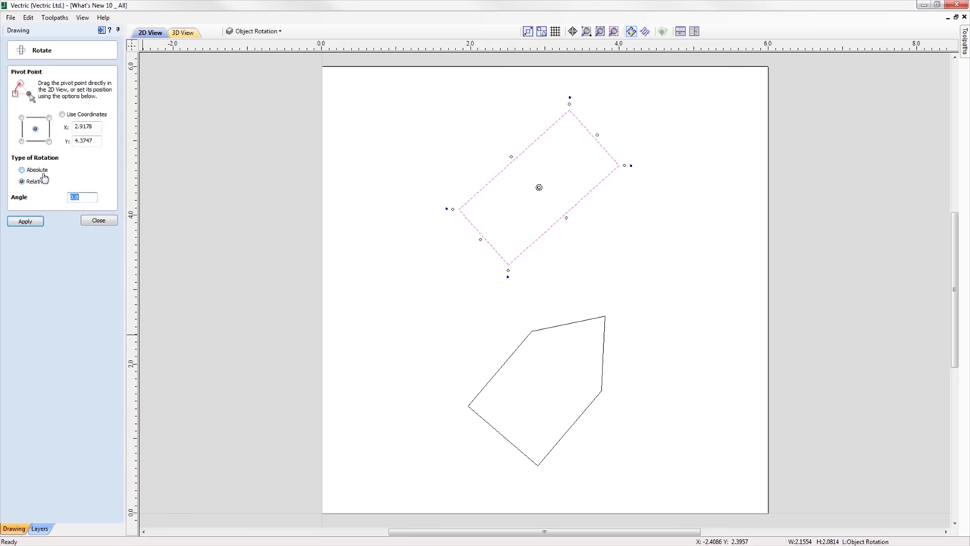
pyautogui.click(23, 171)
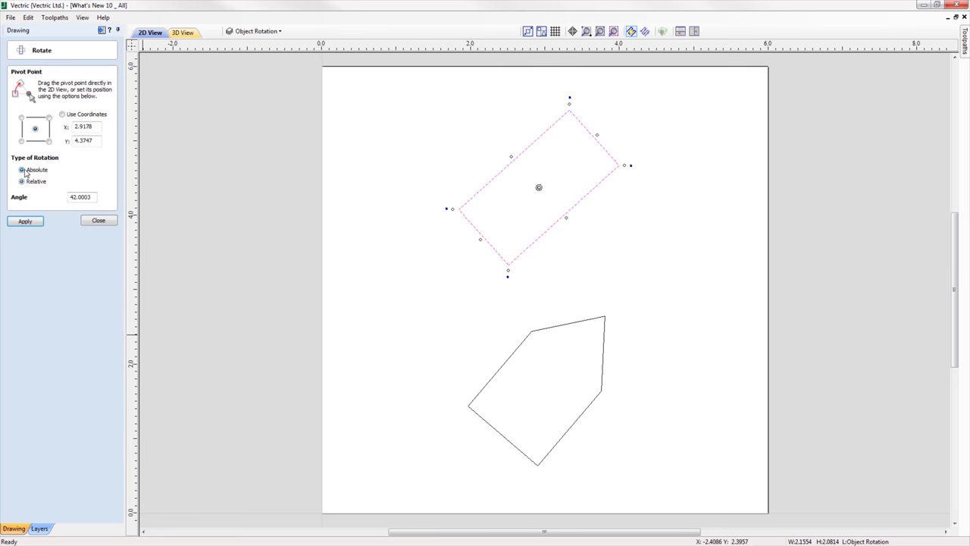
pyautogui.doubleClick(68, 197)
pyautogui.write('0')
pyautogui.click(25, 221)
# Step: Rotate the house-shaped vector to an absolute angle of 0 and from there to 45 degrees
pyautogui.click(551, 334)
pyautogui.click(551, 333)
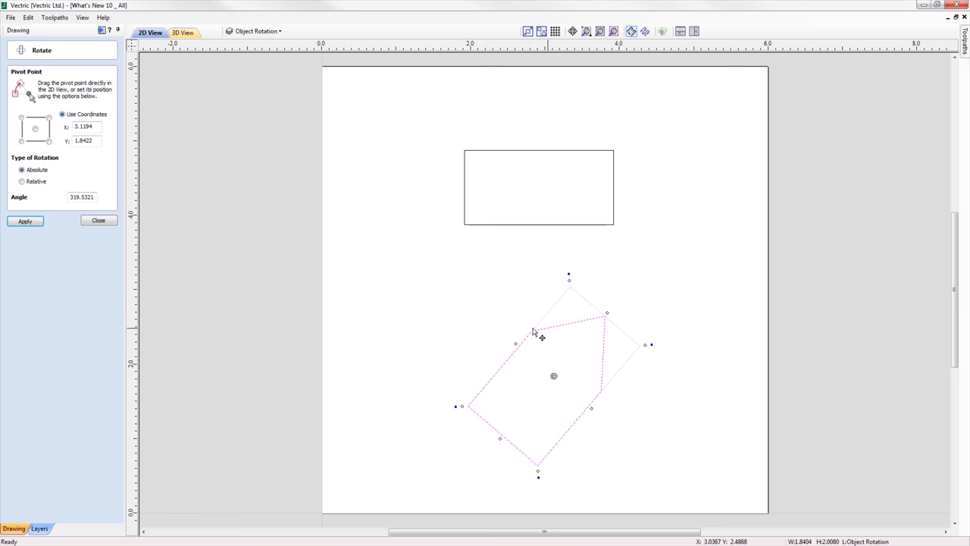
pyautogui.moveTo(93, 197); pyautogui.dragTo(47, 199)
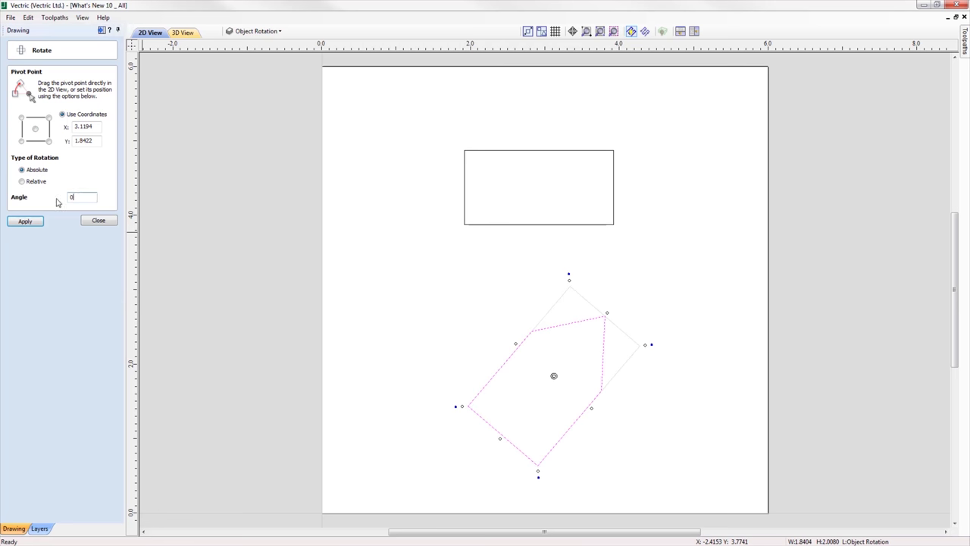
pyautogui.click(25, 220)
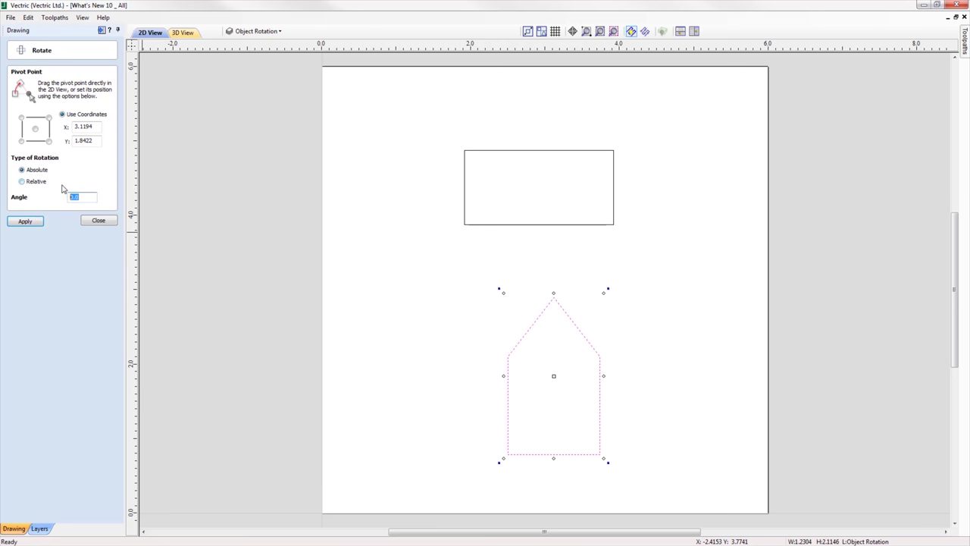
pyautogui.click(25, 220)
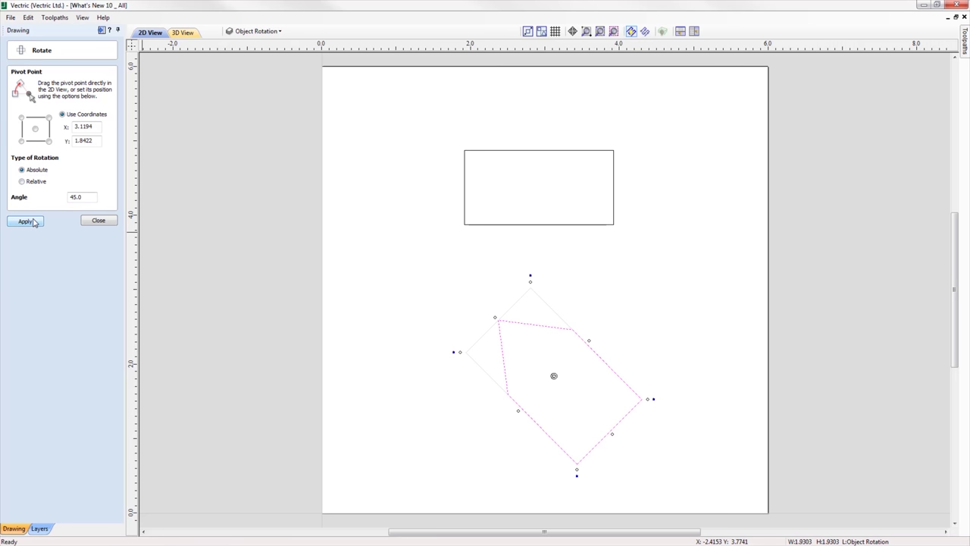
pyautogui.click(99, 220)
# Step: Delete the rectangle and mirror a copy of the house-shaped vector off its right side using rotated bounds
pyautogui.click(612, 225)
pyautogui.press('Delete')
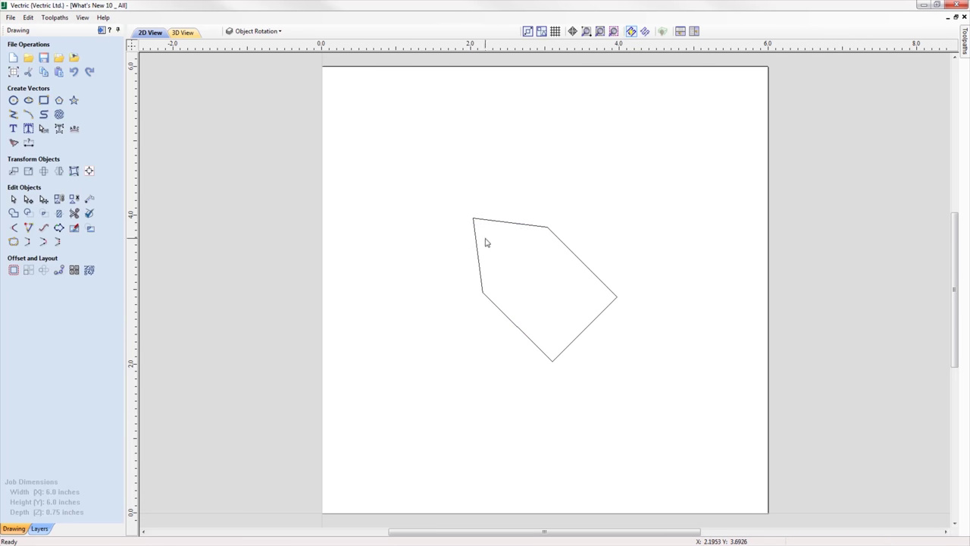
pyautogui.click(478, 238)
pyautogui.click(58, 173)
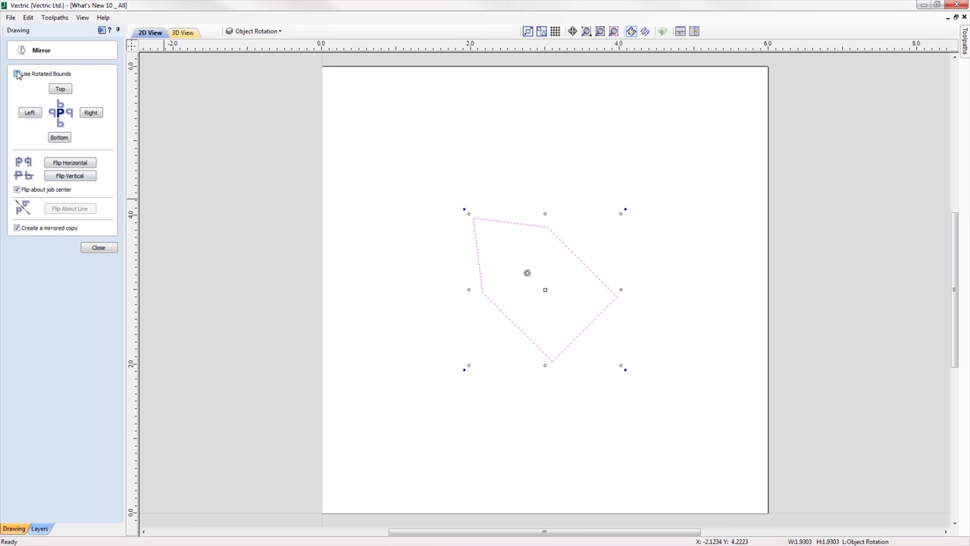
pyautogui.click(16, 73)
pyautogui.click(101, 114)
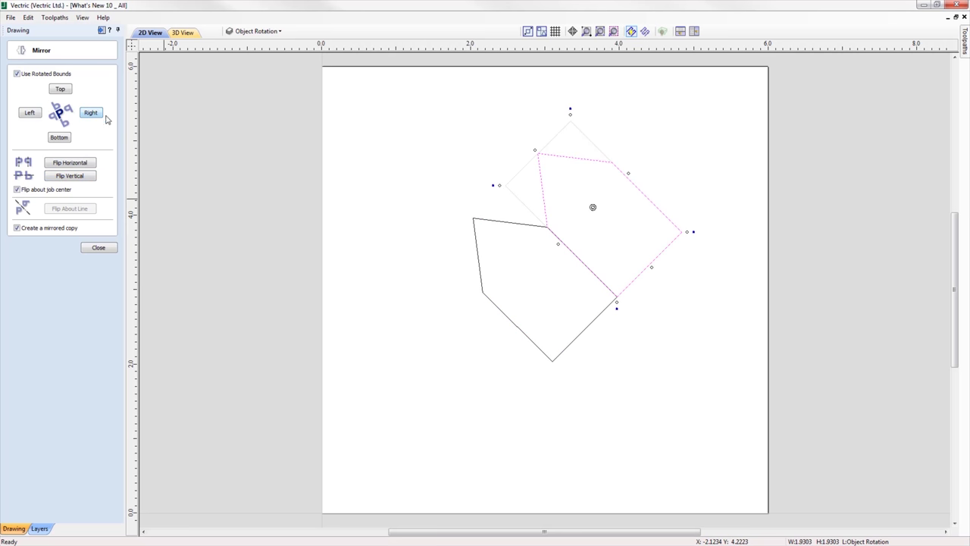
# Step: Mirror copies of the original house-shaped vector off its left, top and bottom sides using its rotated bounds
pyautogui.click(535, 225)
pyautogui.click(478, 227)
pyautogui.click(28, 112)
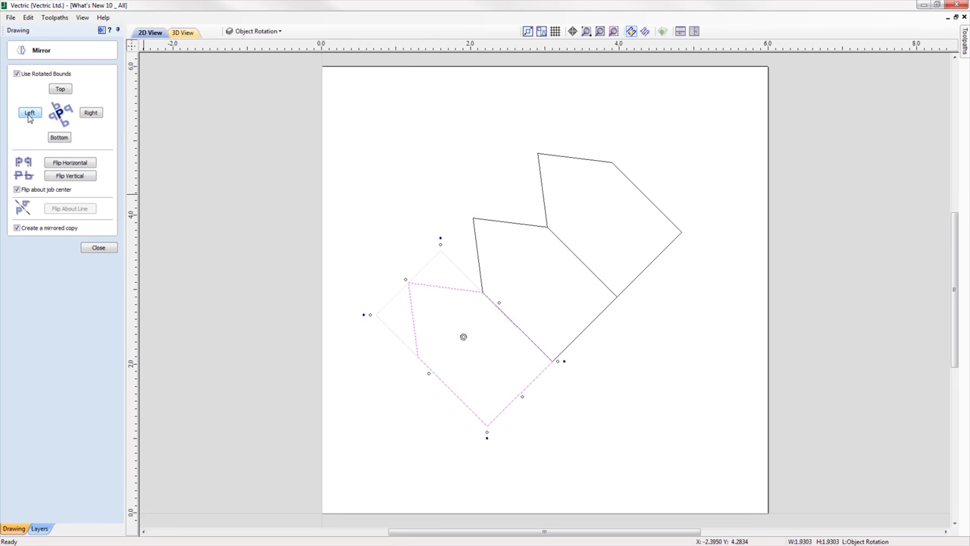
pyautogui.click(499, 223)
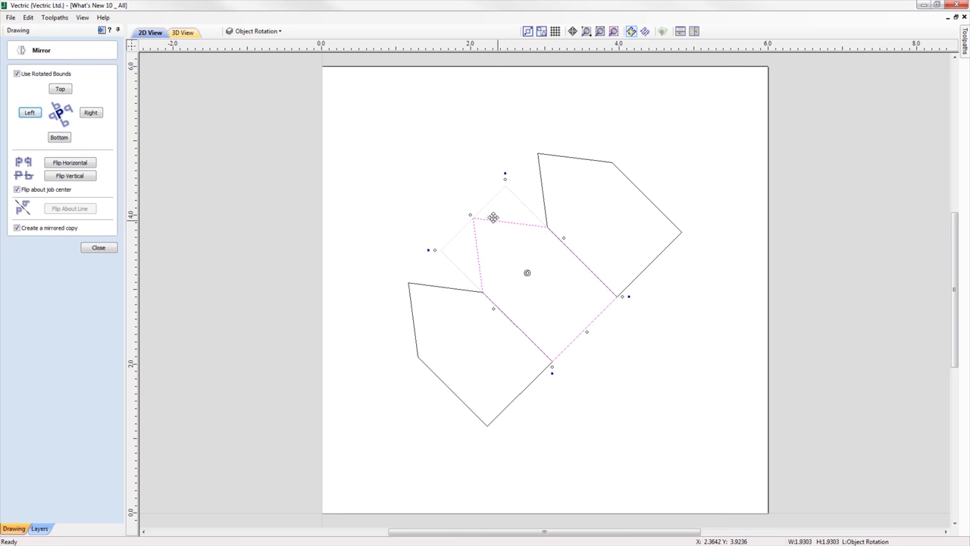
pyautogui.click(61, 90)
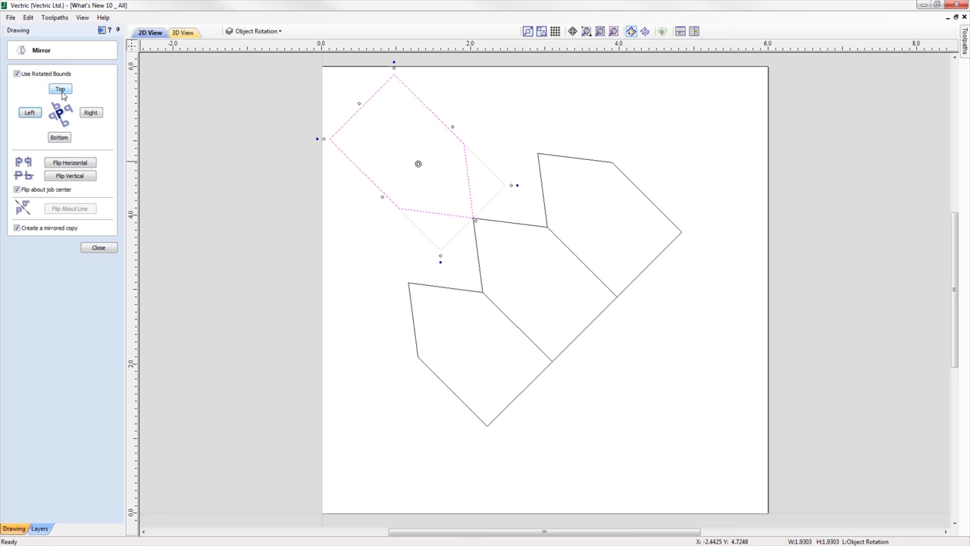
pyautogui.click(511, 225)
pyautogui.click(59, 137)
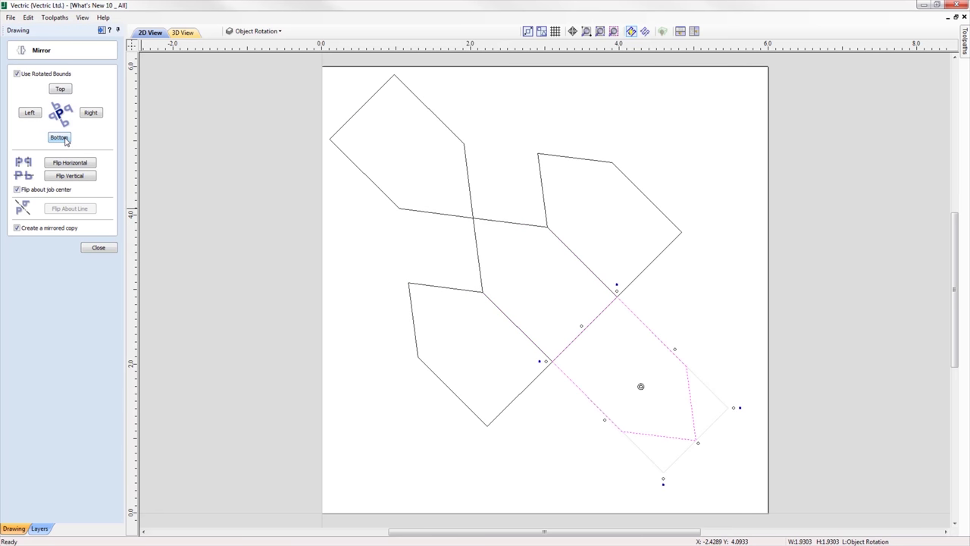
pyautogui.click(99, 247)
# Step: Delete the four mirrored copies, keeping only the original house-shaped vector
pyautogui.moveTo(731, 534); pyautogui.dragTo(379, 162)
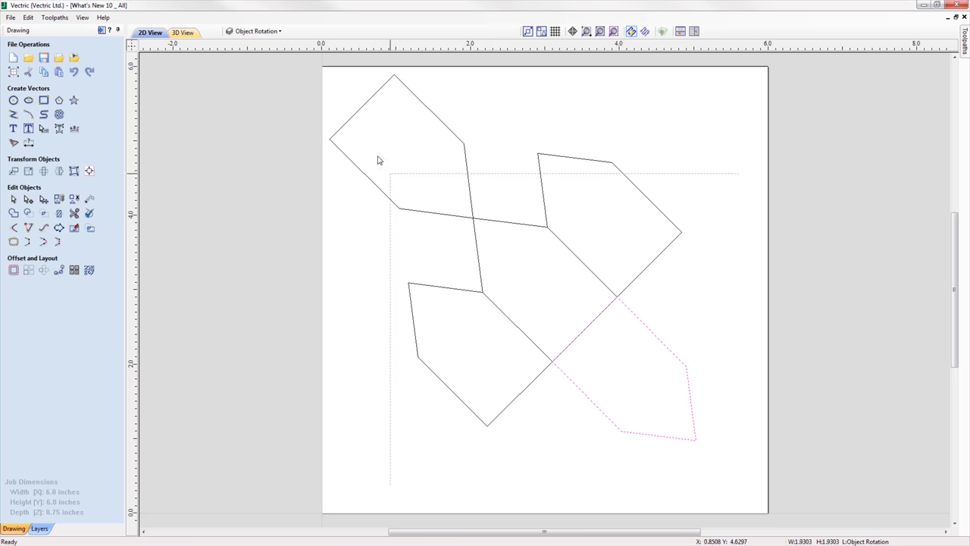
pyautogui.keyDown('shift'); pyautogui.click(513, 225); pyautogui.keyUp('shift')
pyautogui.press('Delete')
# Step: Create a bounding-box distortion envelope around the house-shaped vector using its rotated bounds
pyautogui.click(504, 223)
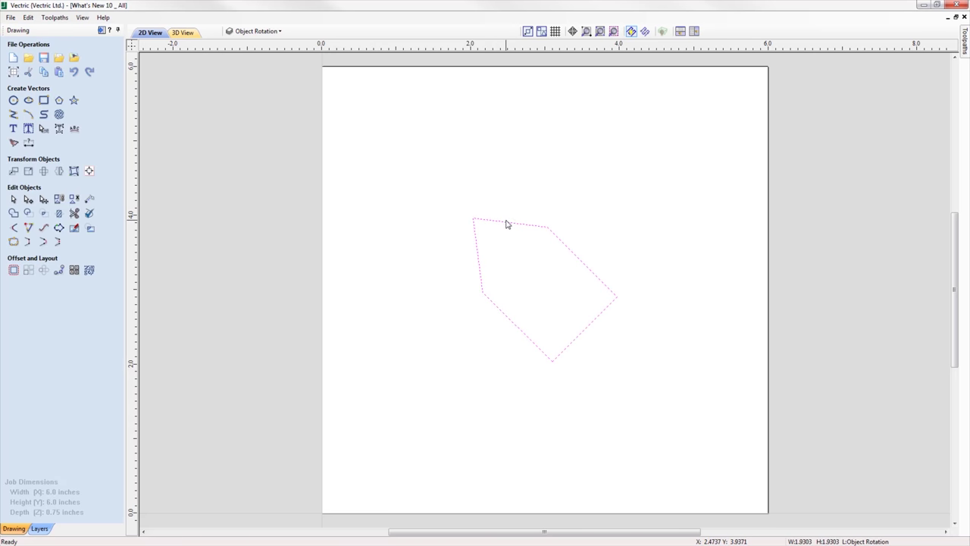
pyautogui.click(74, 170)
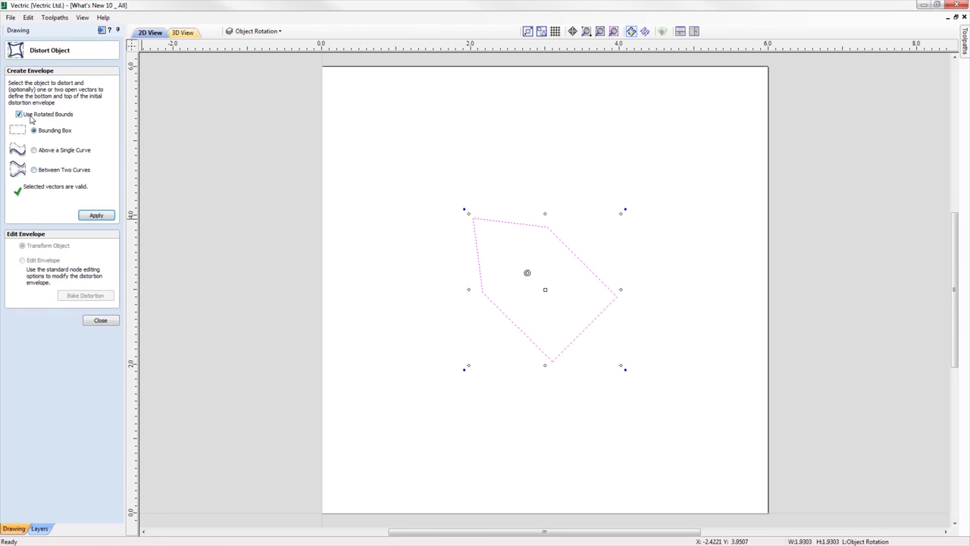
pyautogui.click(91, 215)
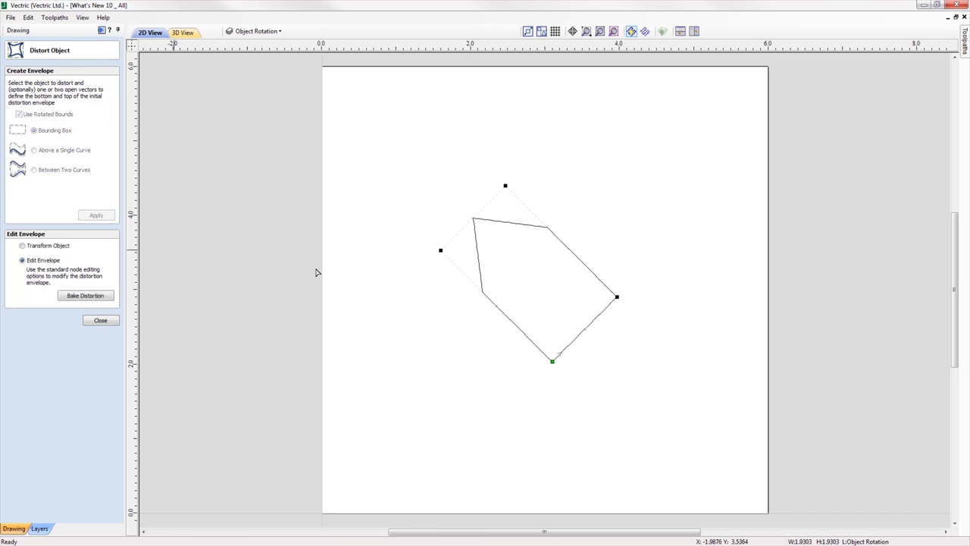
# Step: Reshape the distortion envelope by pulling its roof-side node outward, curving the base edge and bending the lower-left edge outward
pyautogui.moveTo(473, 217); pyautogui.dragTo(460, 205)
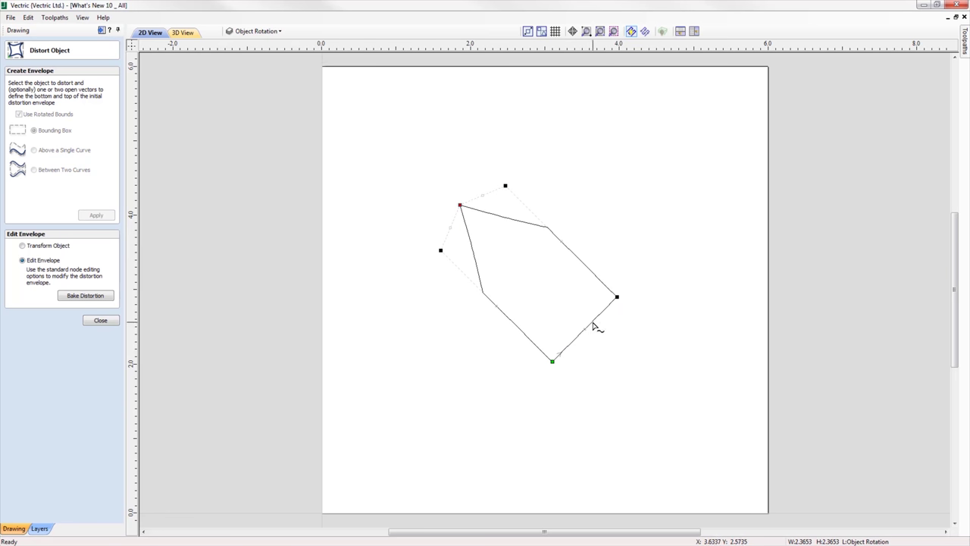
pyautogui.moveTo(582, 290); pyautogui.dragTo(581, 290)
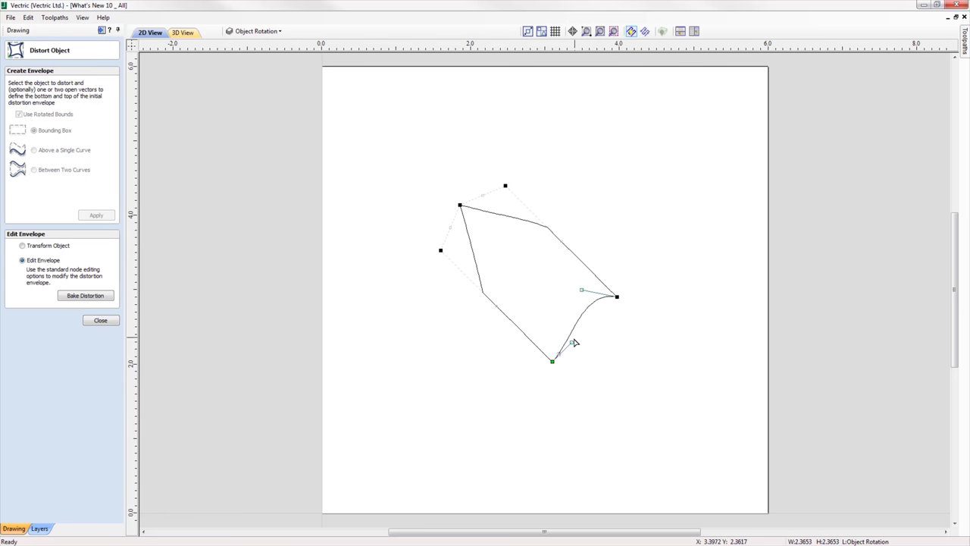
pyautogui.moveTo(571, 341); pyautogui.dragTo(589, 364)
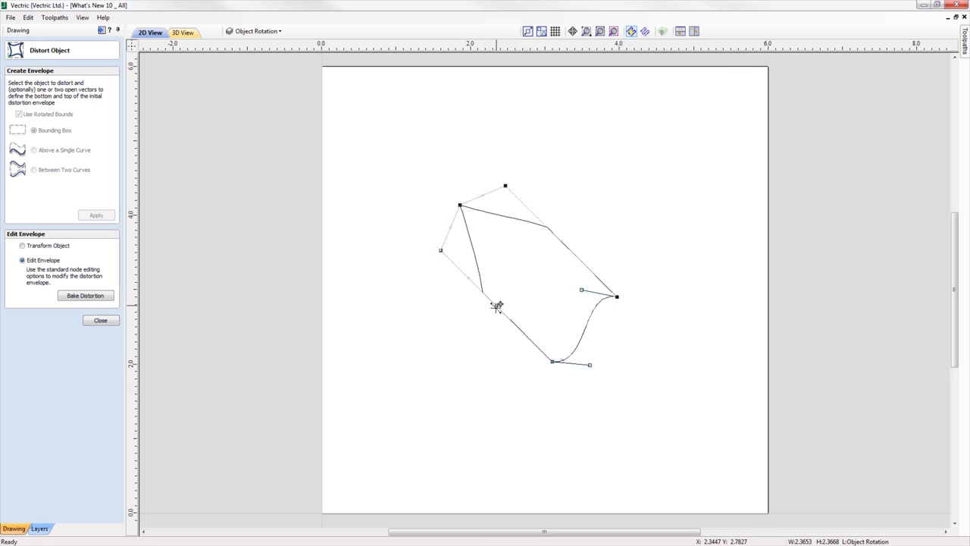
pyautogui.moveTo(497, 306); pyautogui.dragTo(470, 320)
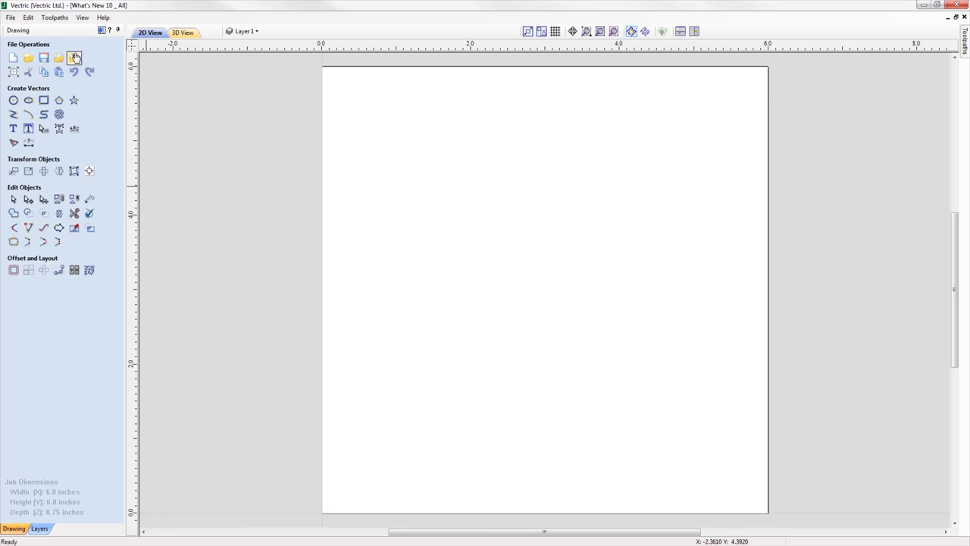
# Step: Import the image Charlie_Chaplin.jpg and rotate the bitmap counterclockwise on the page
pyautogui.click(73, 58)
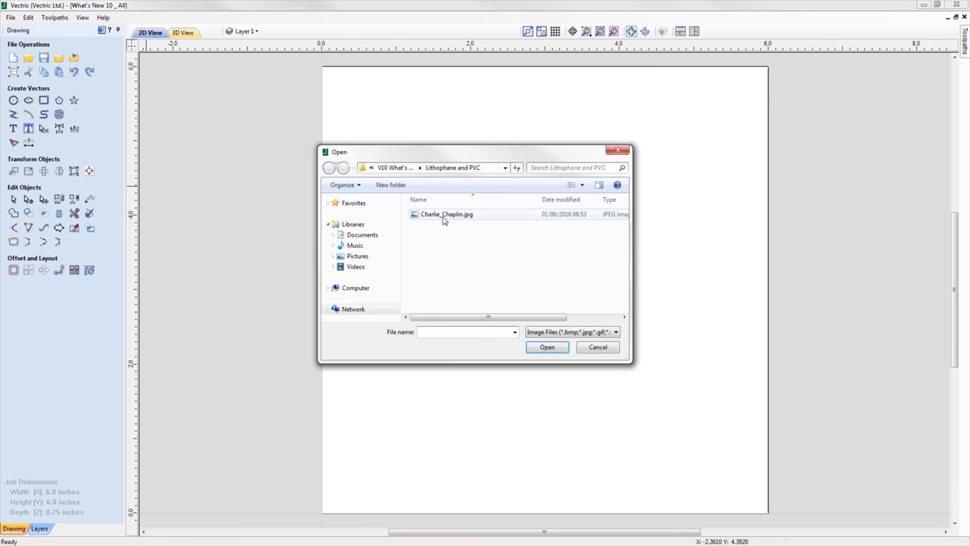
pyautogui.doubleClick(445, 215)
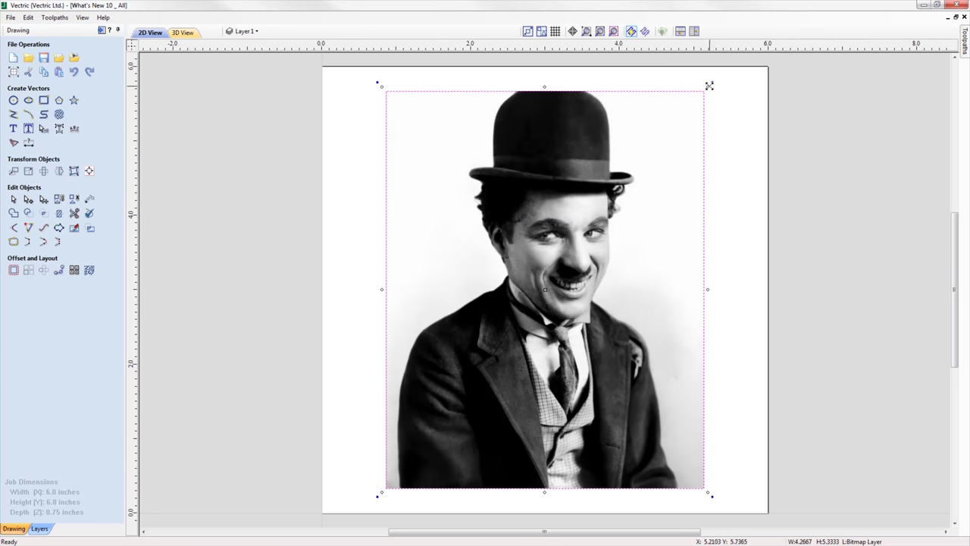
pyautogui.moveTo(709, 81); pyautogui.dragTo(581, 69)
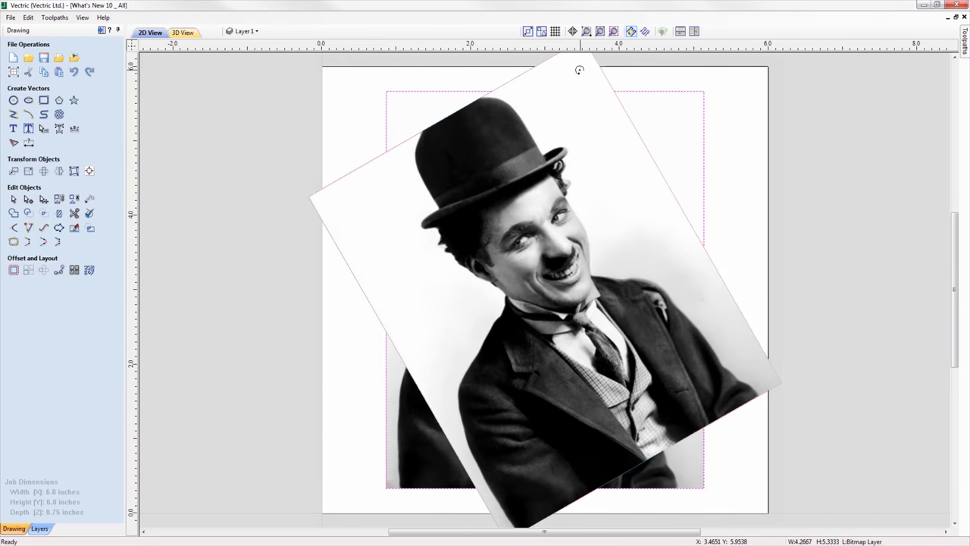
# Step: Resize the rotated bitmap smaller within its rotated bounds
pyautogui.moveTo(300, 195); pyautogui.dragTo(438, 250)
pyautogui.moveTo(651, 283); pyautogui.dragTo(587, 254)
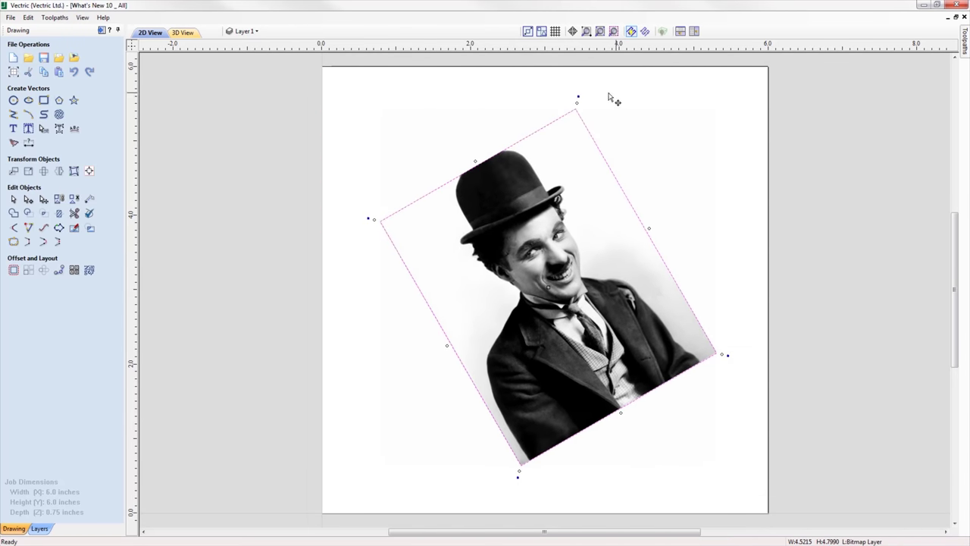
pyautogui.moveTo(618, 113); pyautogui.dragTo(682, 238)
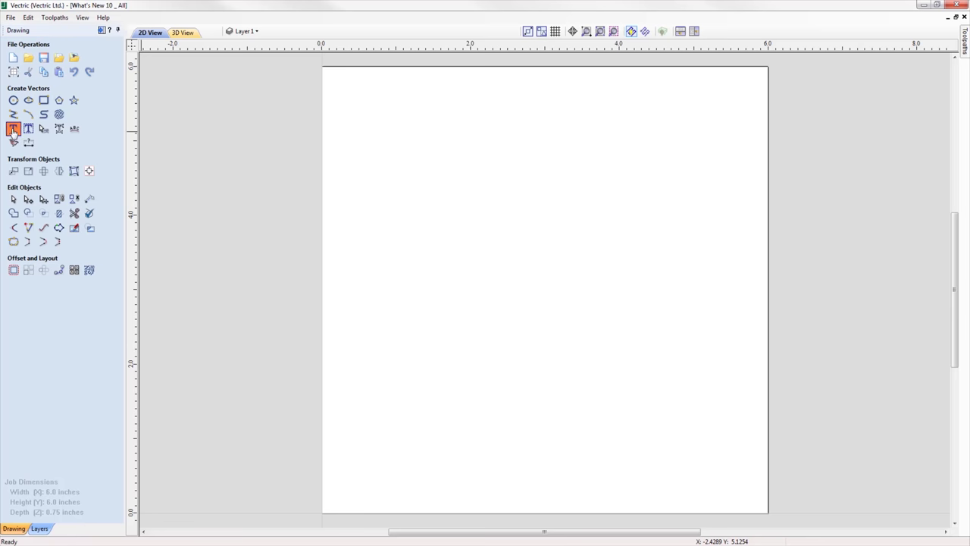
# Step: Choose the TrueType font Gadugi for creating text and leave the text form without entering any text
pyautogui.click(13, 130)
pyautogui.click(93, 170)
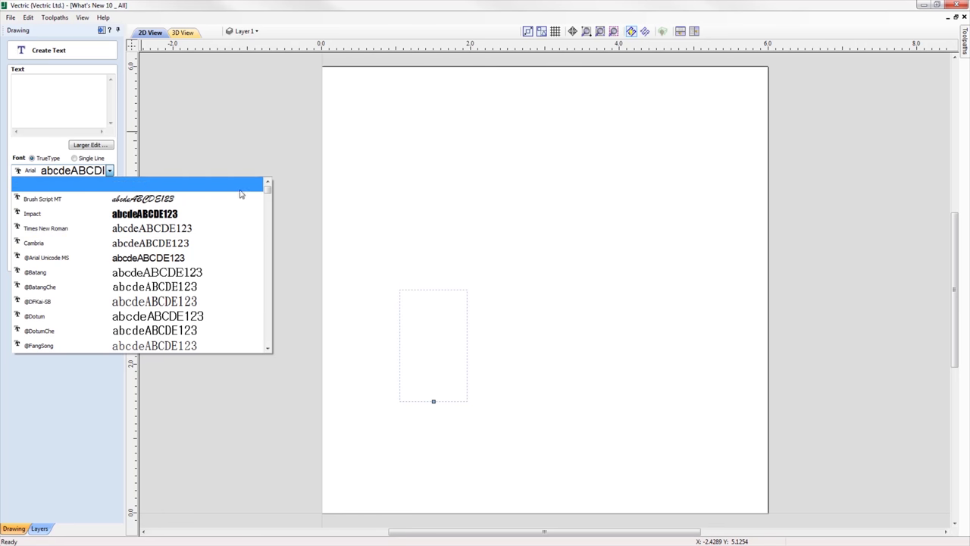
pyautogui.moveTo(267, 189); pyautogui.dragTo(255, 262)
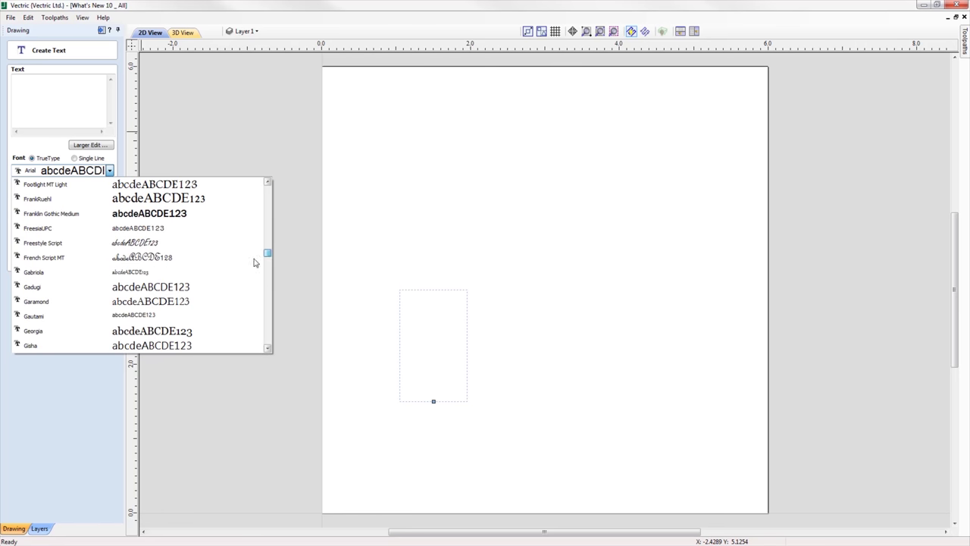
pyautogui.click(171, 288)
pyautogui.click(96, 280)
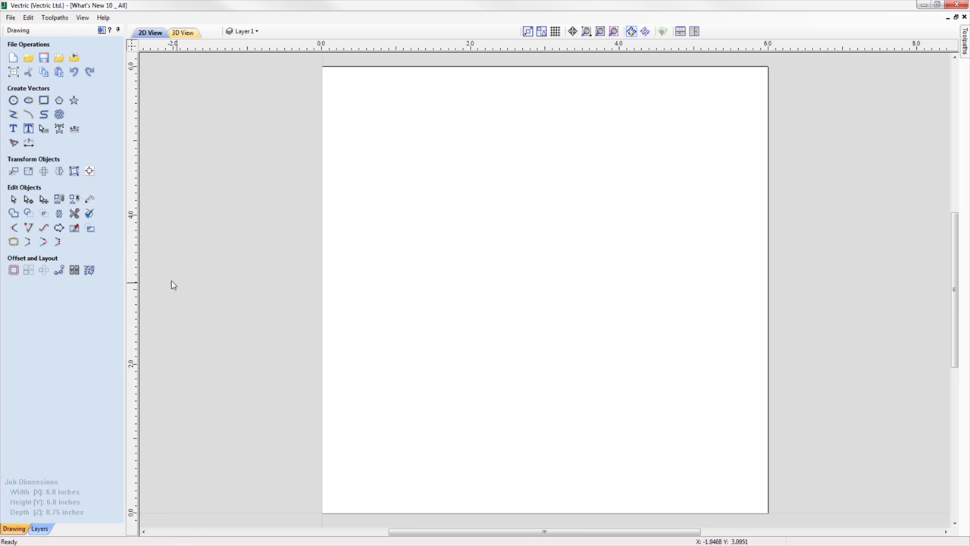
# Step: Examine the recently used fonts listed first among the text creation fonts, keeping Gadugi selected
pyautogui.click(14, 128)
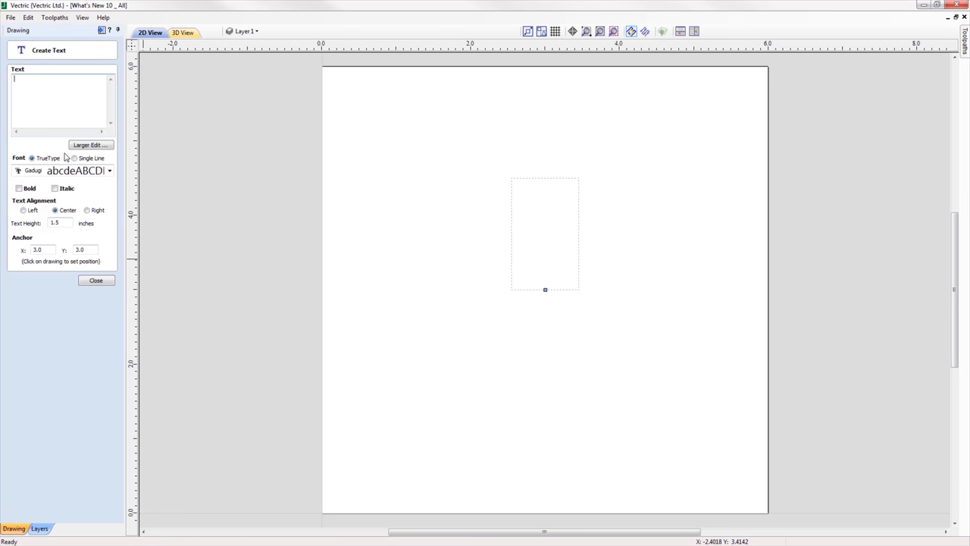
pyautogui.click(110, 171)
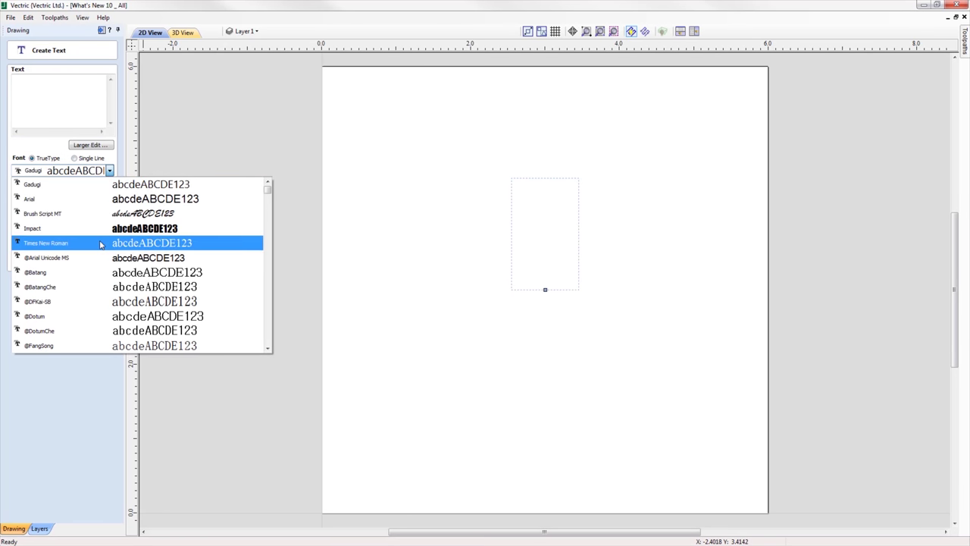
pyautogui.click(101, 188)
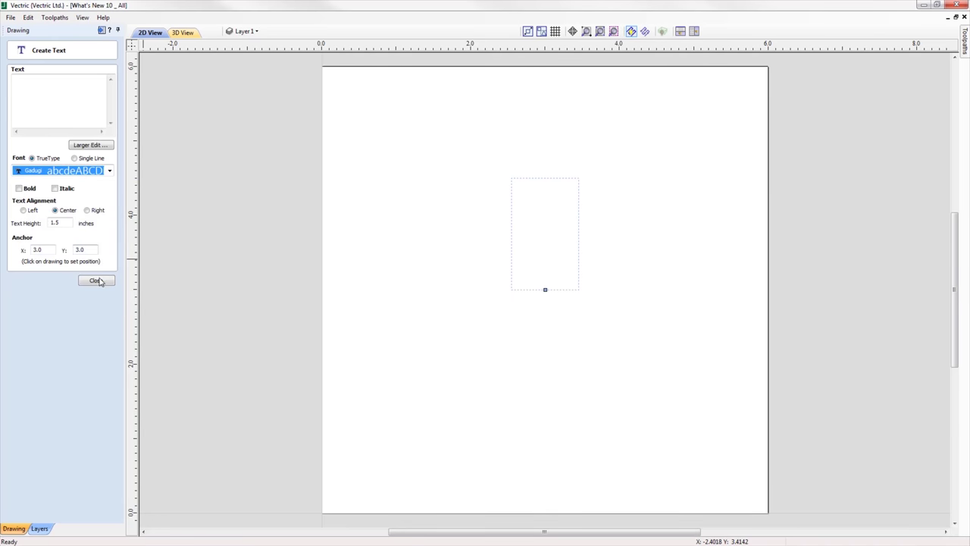
pyautogui.click(97, 280)
# Step: Clear the Recent Font List Size value in the program options and accept the dialog
pyautogui.click(28, 17)
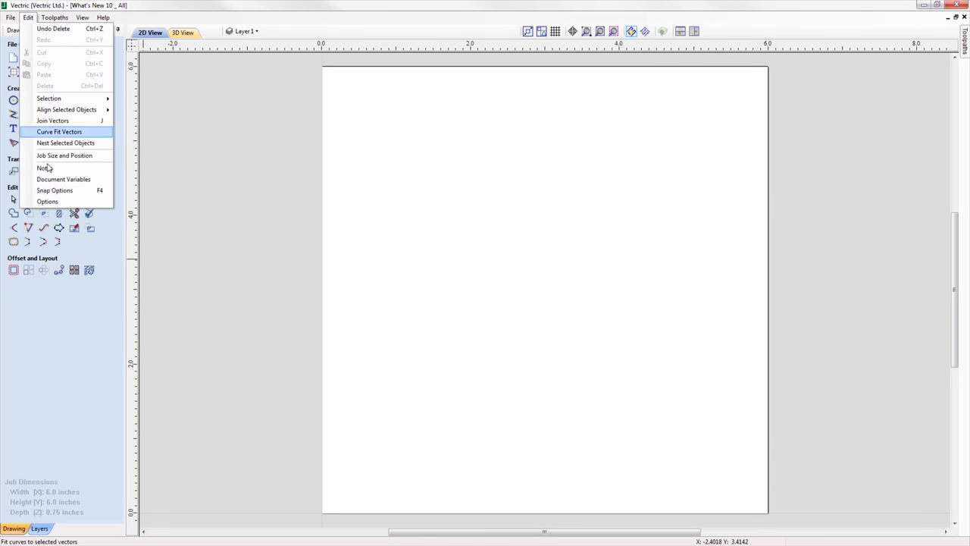
pyautogui.click(47, 201)
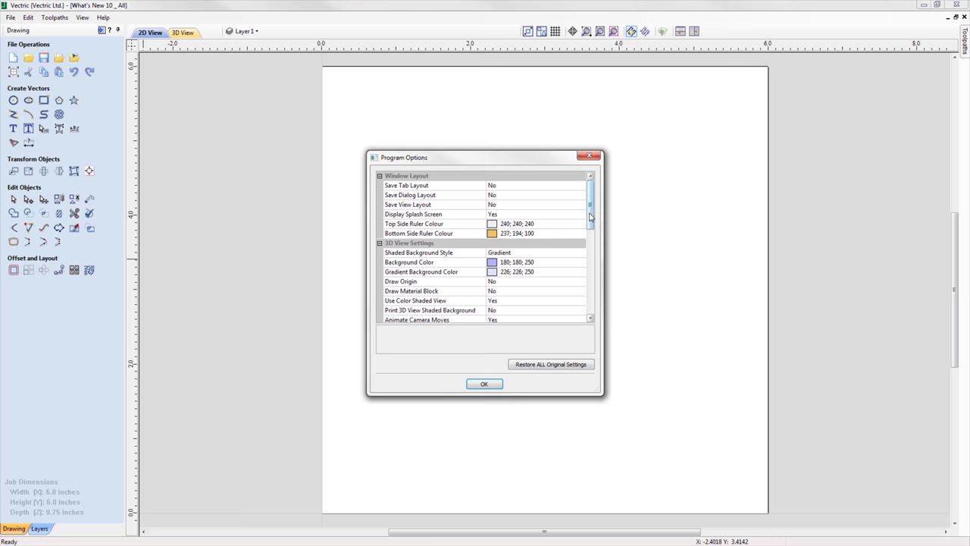
pyautogui.moveTo(590, 217); pyautogui.dragTo(566, 286)
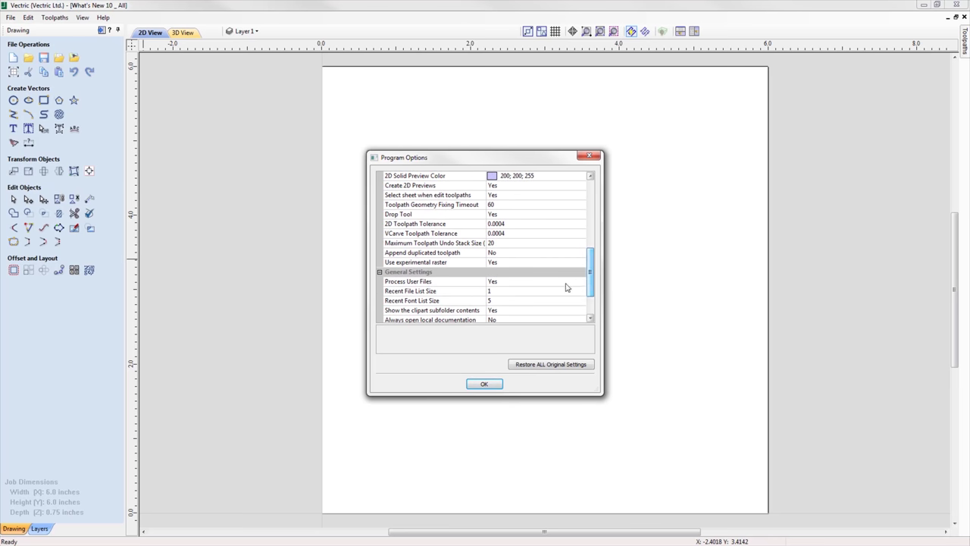
pyautogui.click(497, 301)
pyautogui.press('BackSpace')
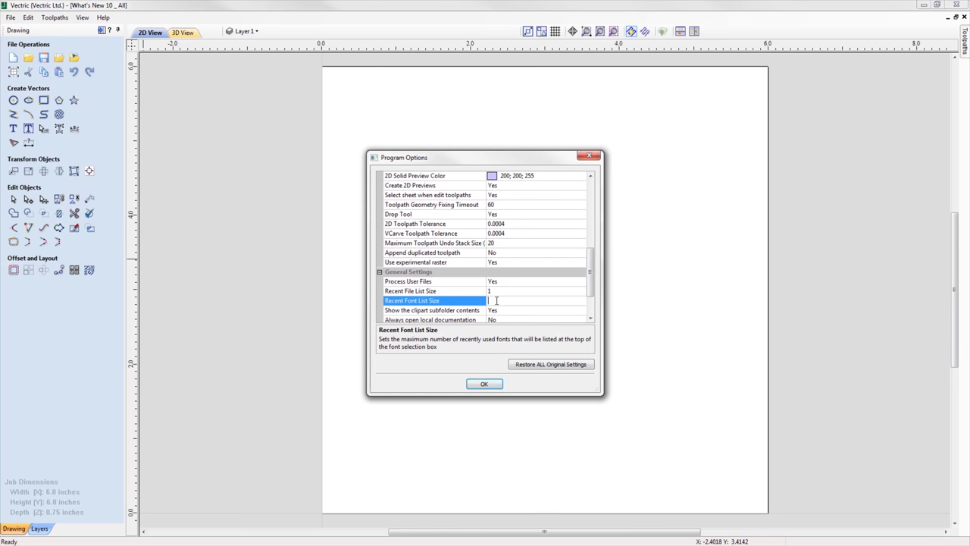
pyautogui.click(487, 386)
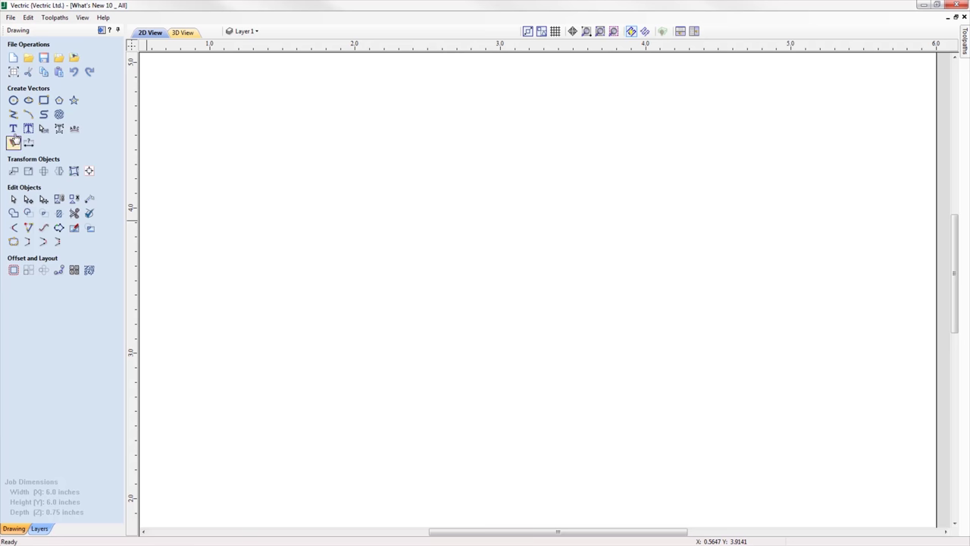
# Step: Create the left-aligned text "Welding" in Brush Script MT, 1.0 inch high, anchored at about X 1.25, Y 3.84
pyautogui.click(13, 129)
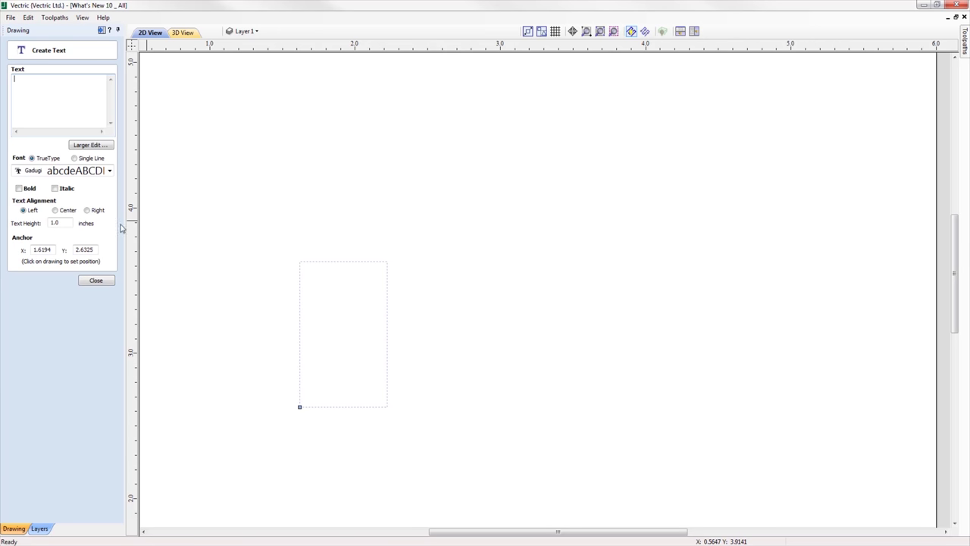
pyautogui.click(245, 231)
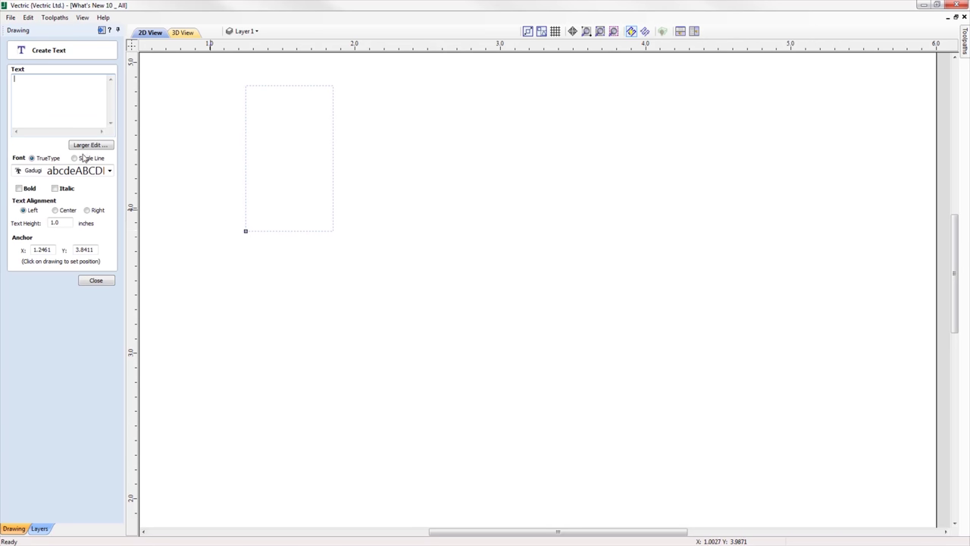
pyautogui.click(38, 173)
pyautogui.click(64, 199)
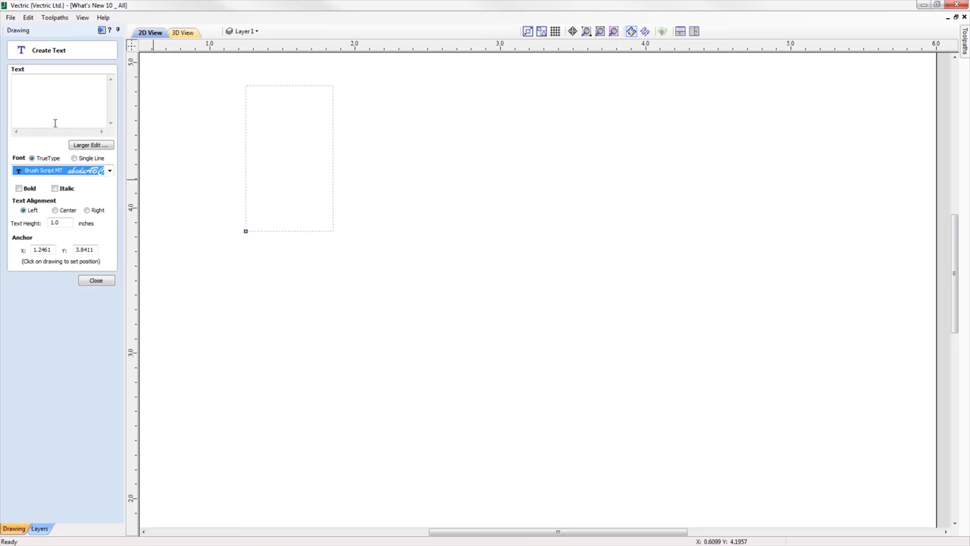
pyautogui.click(55, 114)
pyautogui.write('Welding')
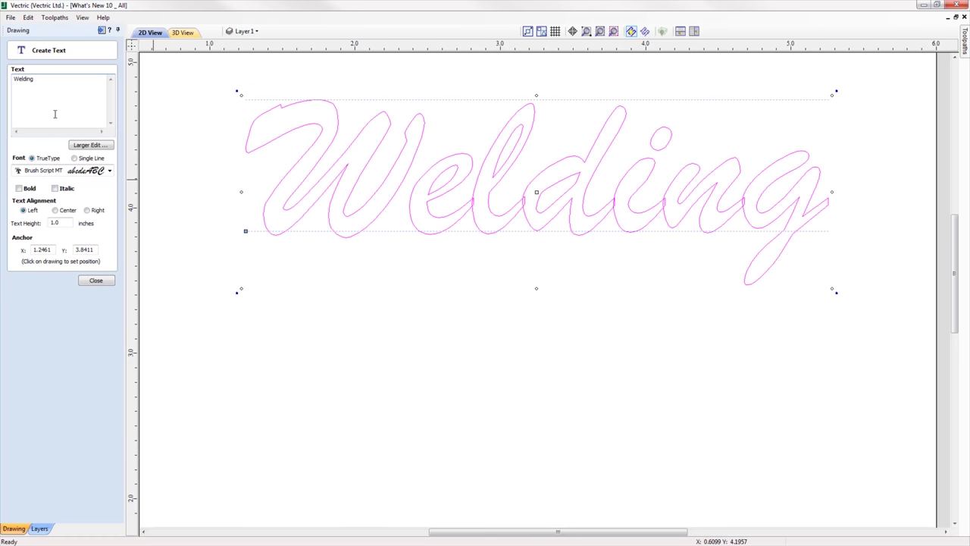
# Step: Weld the "Welding" text while keeping the original object, and move the welded copy about 1.34 inches below it
pyautogui.click(96, 280)
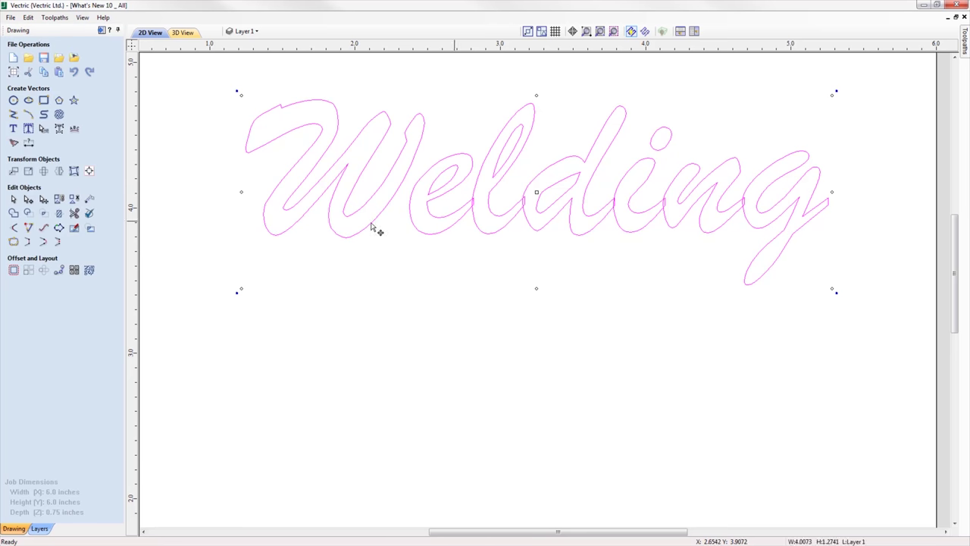
pyautogui.click(13, 215)
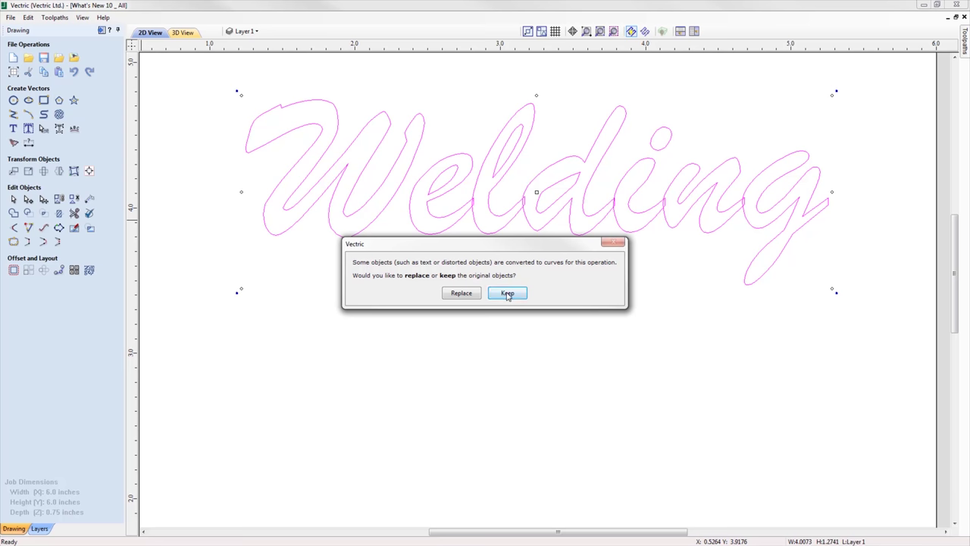
pyautogui.click(508, 294)
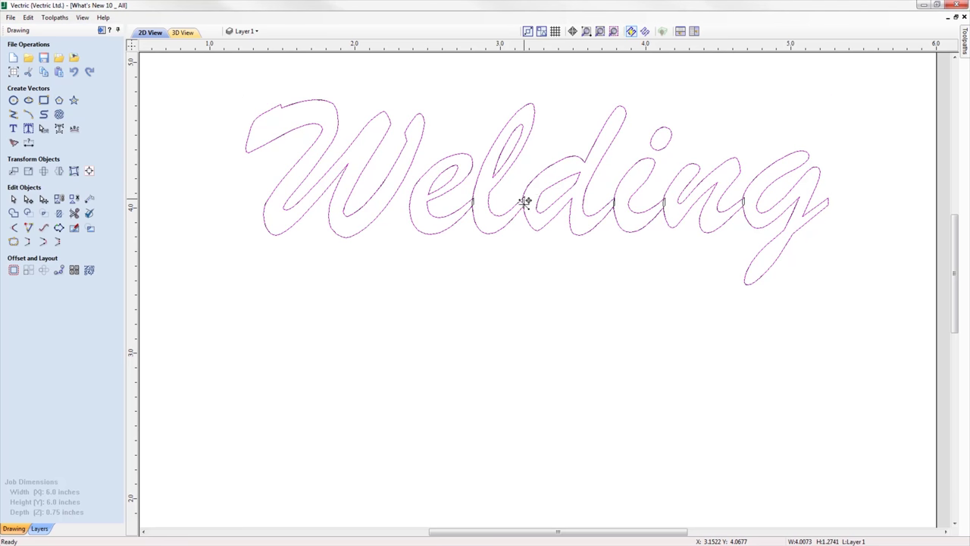
pyautogui.moveTo(525, 200); pyautogui.dragTo(520, 391)
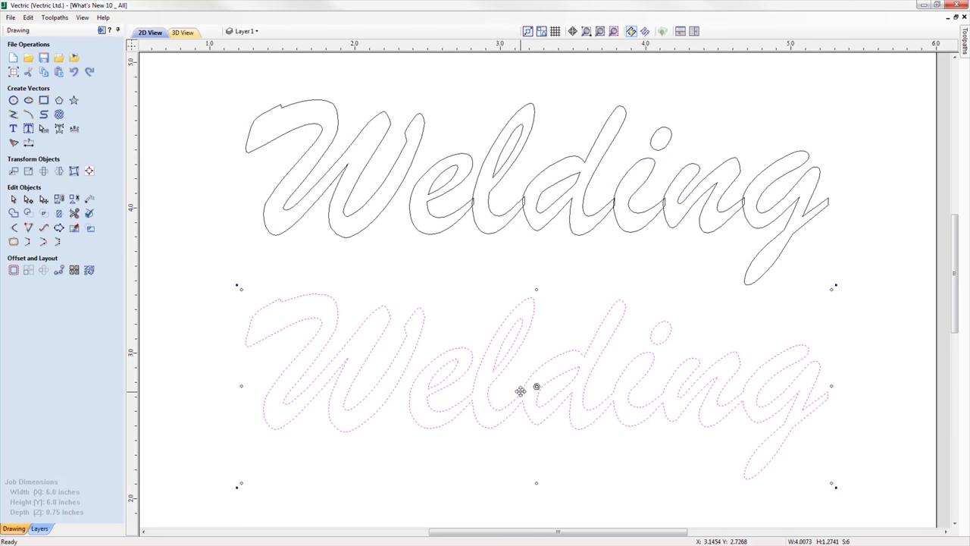
# Step: Weld the original upper "Welding" text, replacing the original objects
pyautogui.click(530, 214)
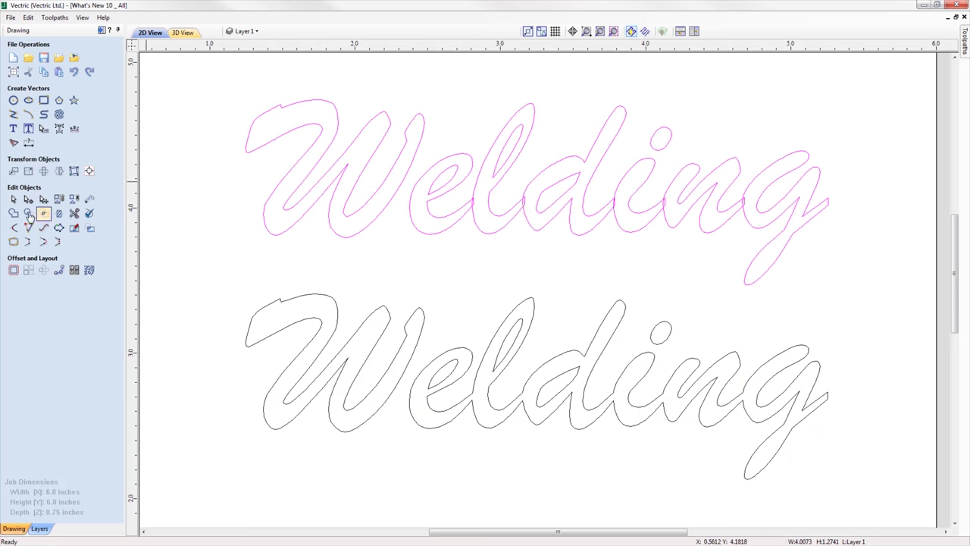
pyautogui.click(13, 213)
pyautogui.click(461, 294)
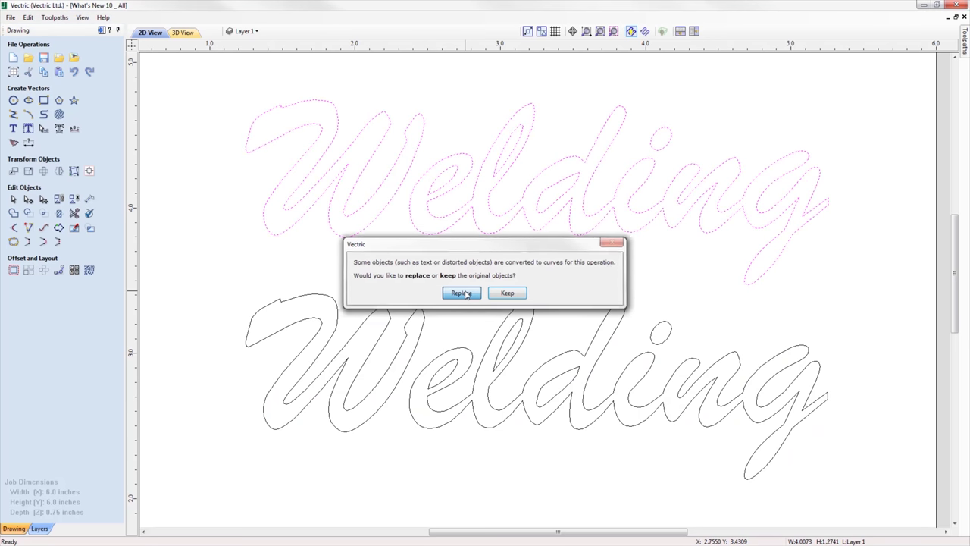
pyautogui.click(466, 276)
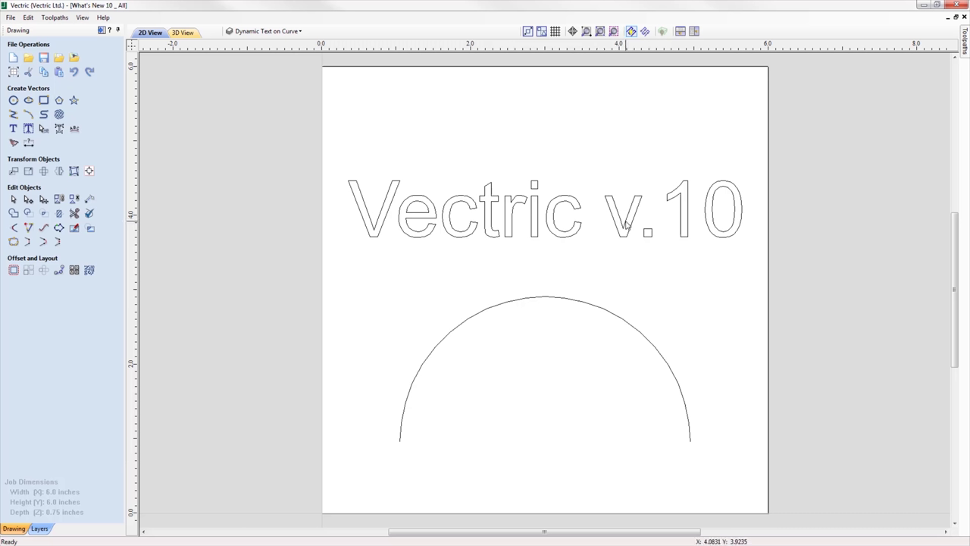
# Step: Wrap the text "Vectric v.10" above the arc with left alignment and slide its anchor slightly up from the arc's left end
pyautogui.click(626, 224)
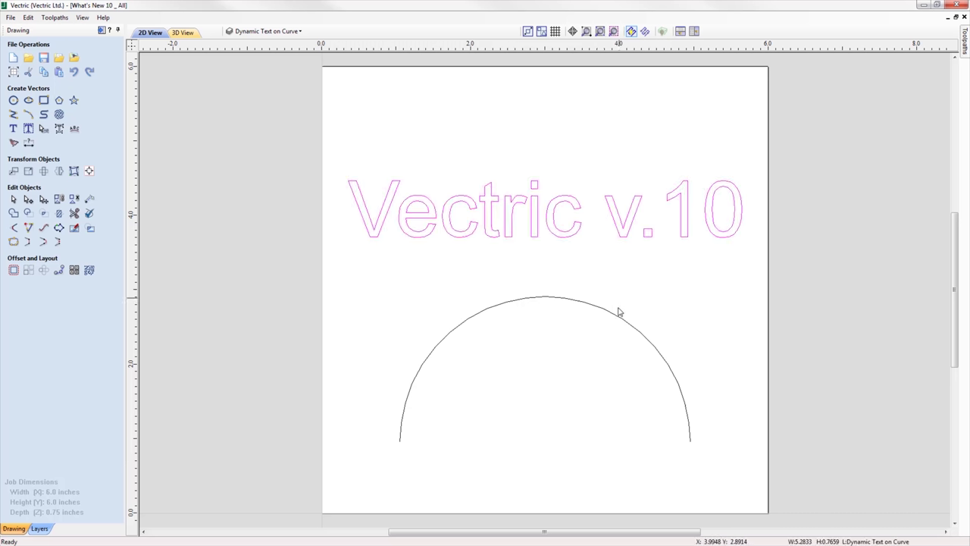
pyautogui.keyDown('shift'); pyautogui.click(612, 314); pyautogui.keyUp('shift')
pyautogui.click(74, 128)
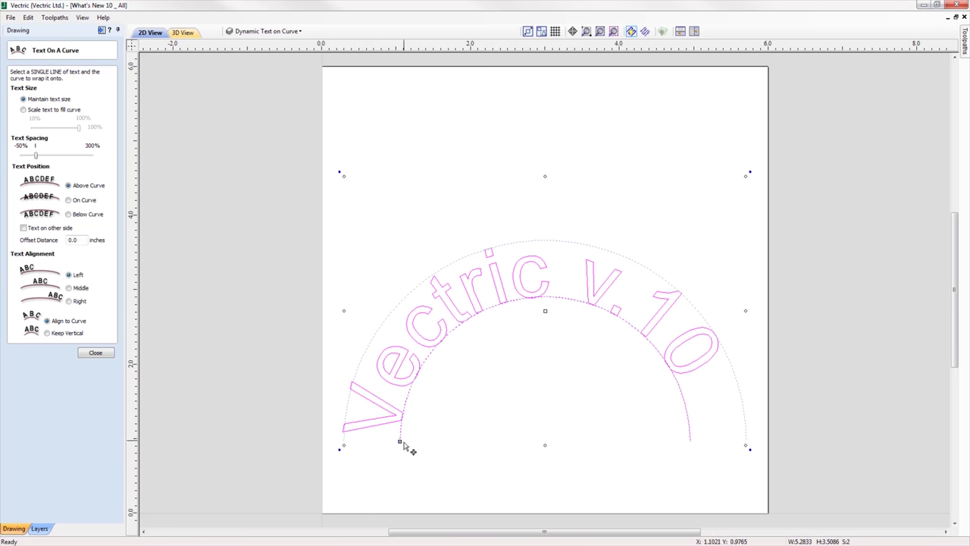
pyautogui.moveTo(400, 440); pyautogui.dragTo(402, 417)
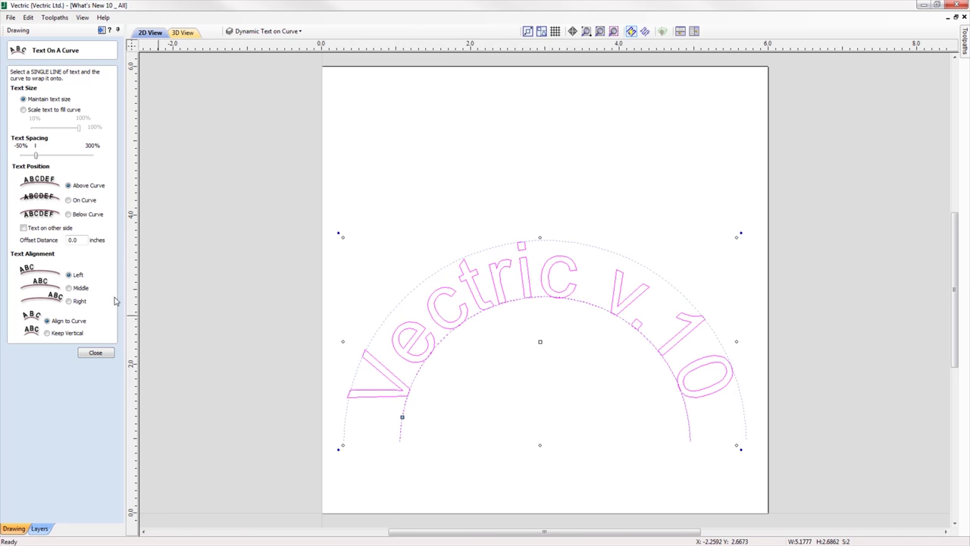
# Step: Try right alignment with the anchor slid up the curve, and set Middle alignment with the anchor slightly left of the arc's peak
pyautogui.click(69, 301)
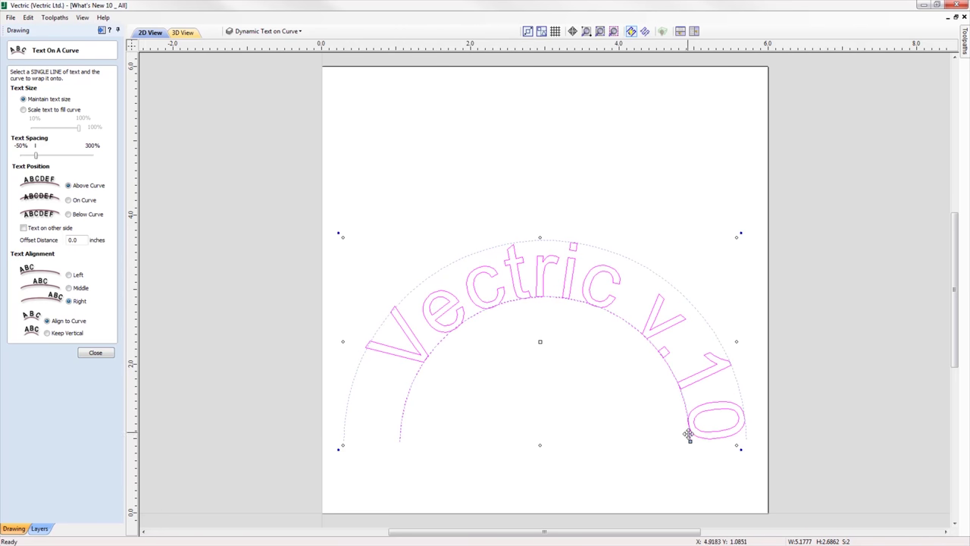
pyautogui.moveTo(690, 440); pyautogui.dragTo(676, 380)
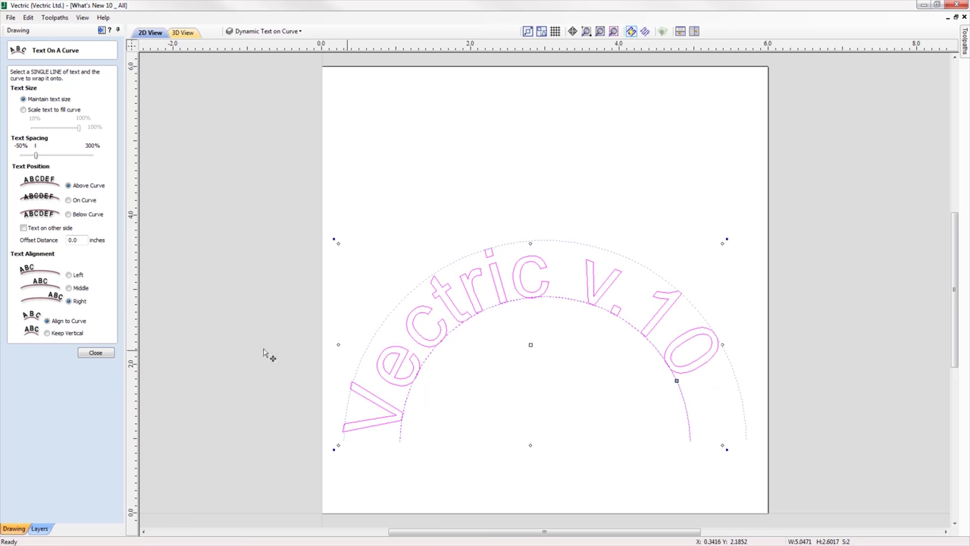
pyautogui.click(82, 289)
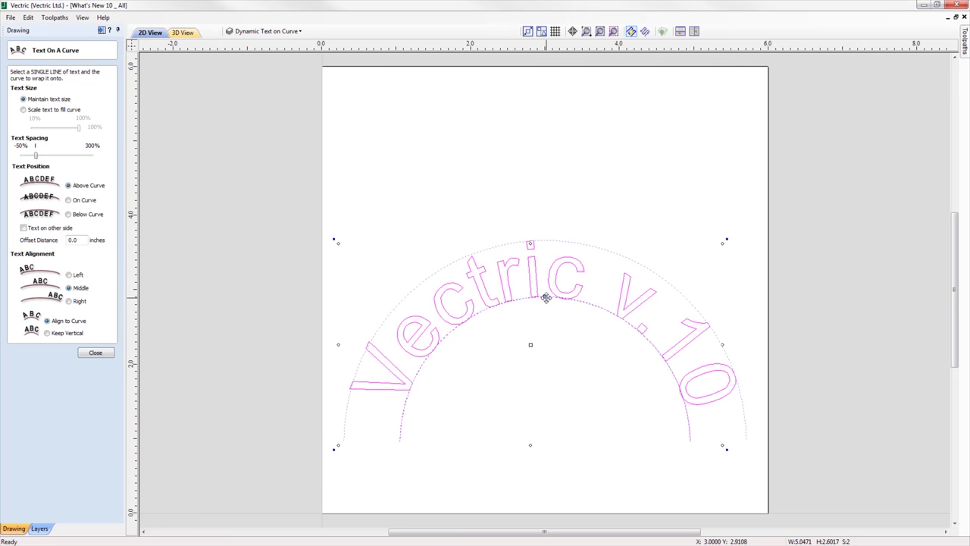
pyautogui.moveTo(545, 297)
pyautogui.mouseDown()
pyautogui.moveTo(531, 295)
pyautogui.moveTo(584, 307)
pyautogui.moveTo(541, 298)
pyautogui.mouseUp()
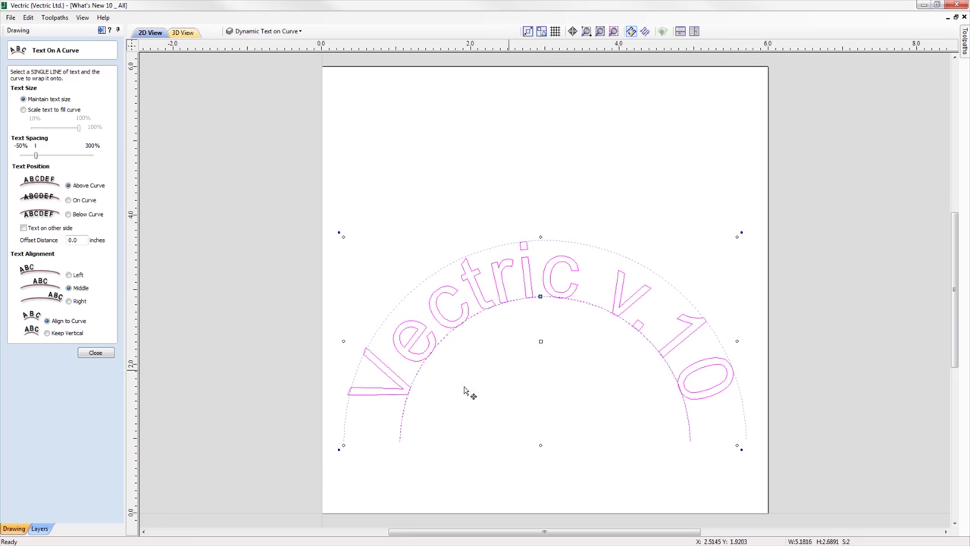
# Step: Set the curved text's offset distance to 0.2 inches, close the text-on-curve form and deselect everything
pyautogui.doubleClick(76, 240)
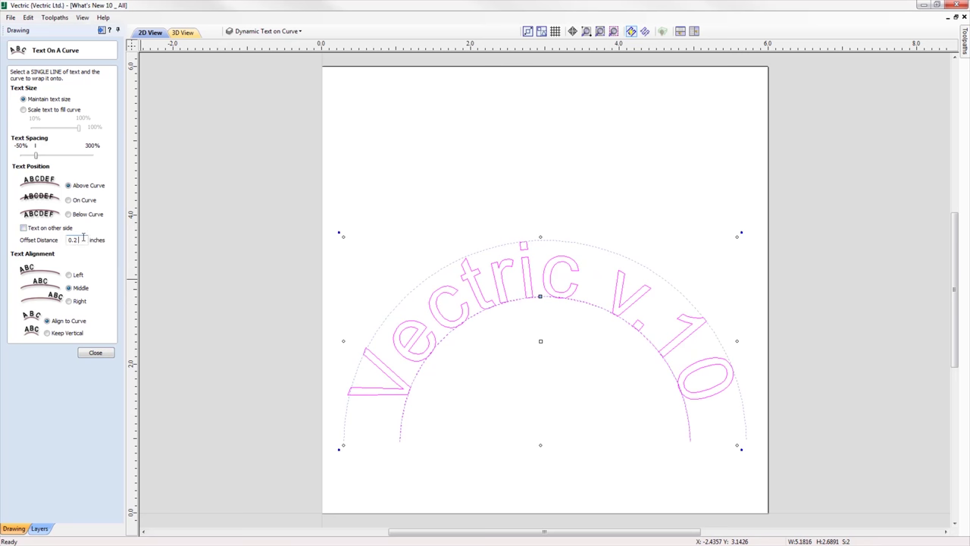
pyautogui.press('Return')
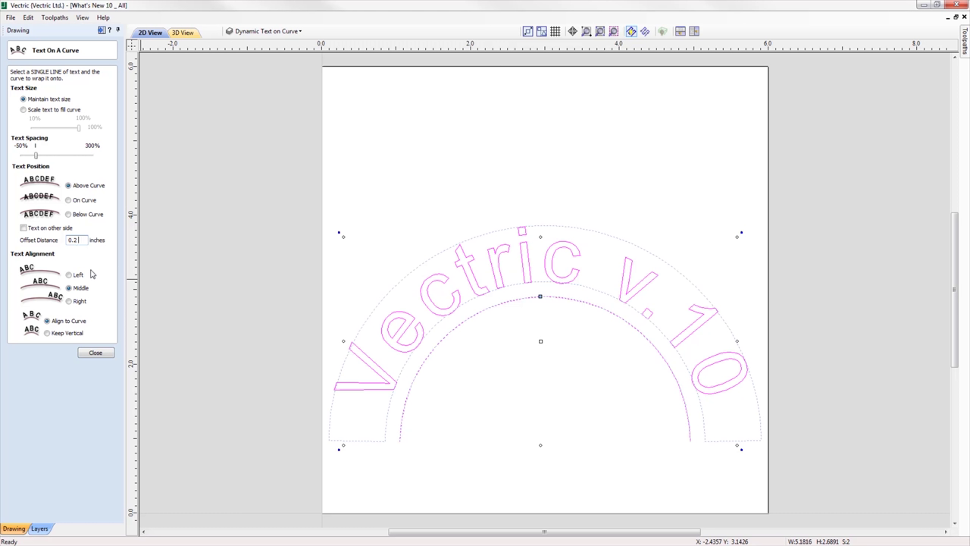
pyautogui.click(95, 353)
pyautogui.click(237, 430)
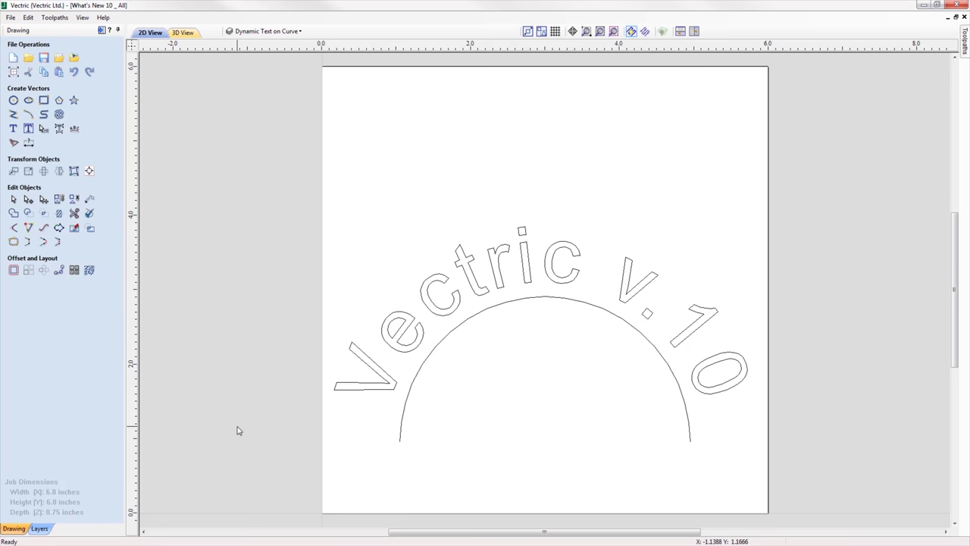
# Step: Delete the arc under the curved text and move the text up about 1 inch
pyautogui.click(457, 328)
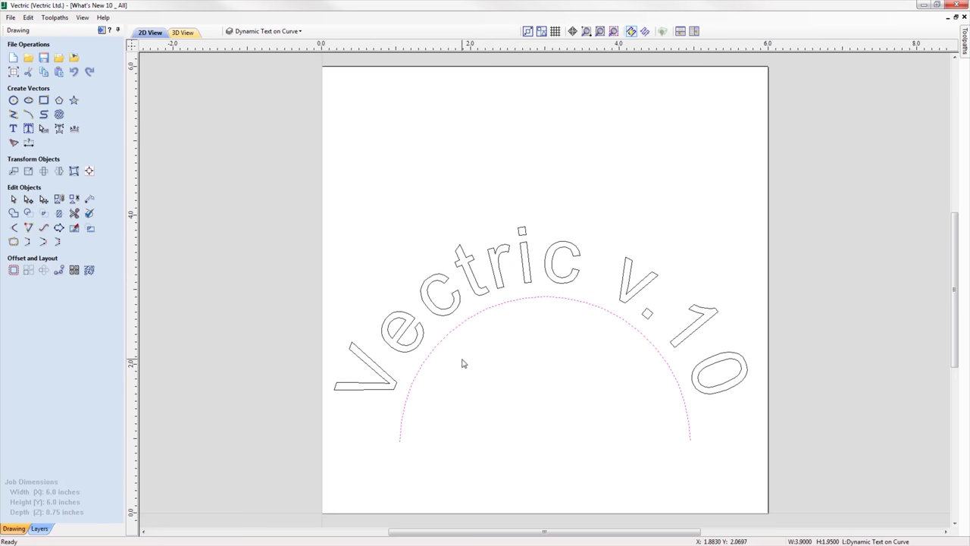
pyautogui.click(526, 279)
pyautogui.moveTo(526, 278); pyautogui.dragTo(525, 166)
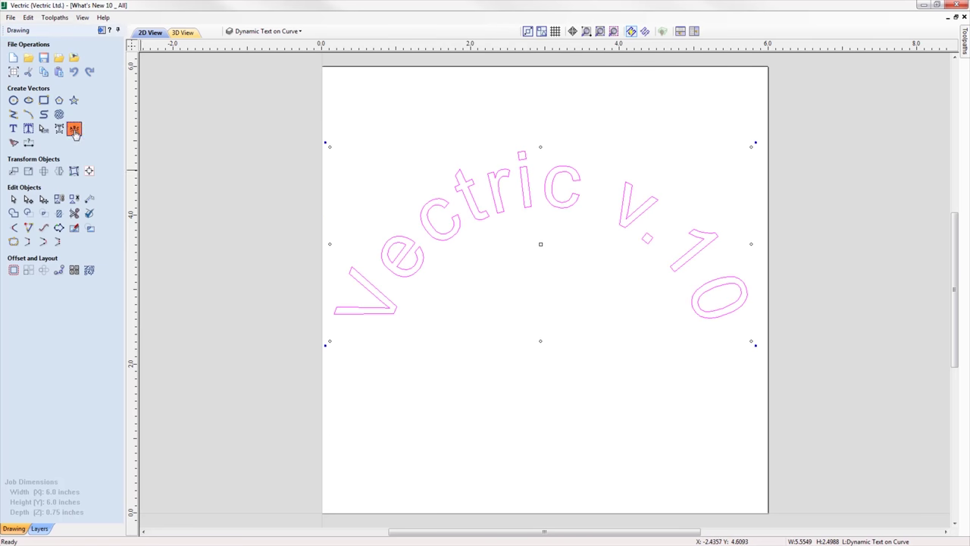
# Step: Reopen the curved text for editing, align it to the right and slide its anchor up along the curve
pyautogui.click(75, 130)
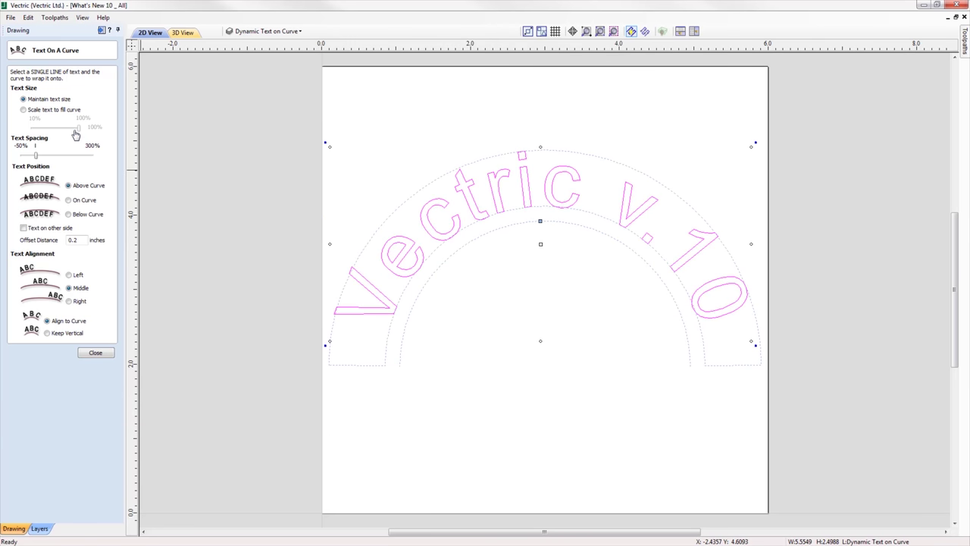
pyautogui.click(68, 301)
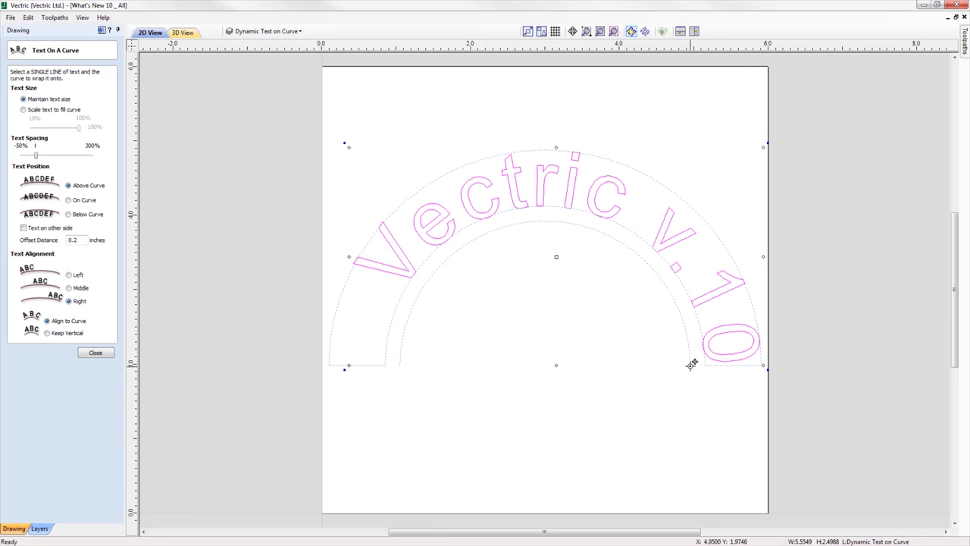
pyautogui.moveTo(692, 364); pyautogui.dragTo(682, 319)
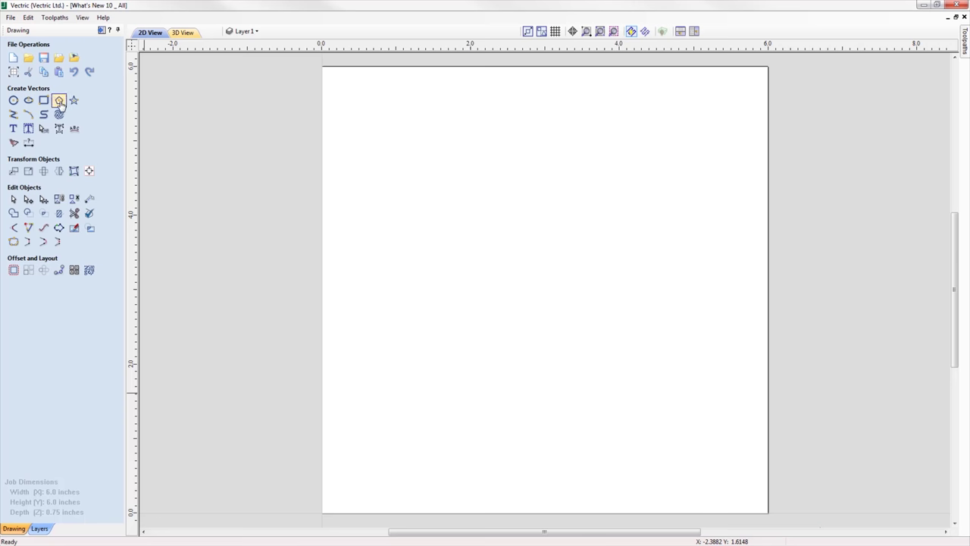
# Step: Create a three-sided polygon centred at X 3.0, Y 3.0 with a side length of 2 inches
pyautogui.click(59, 101)
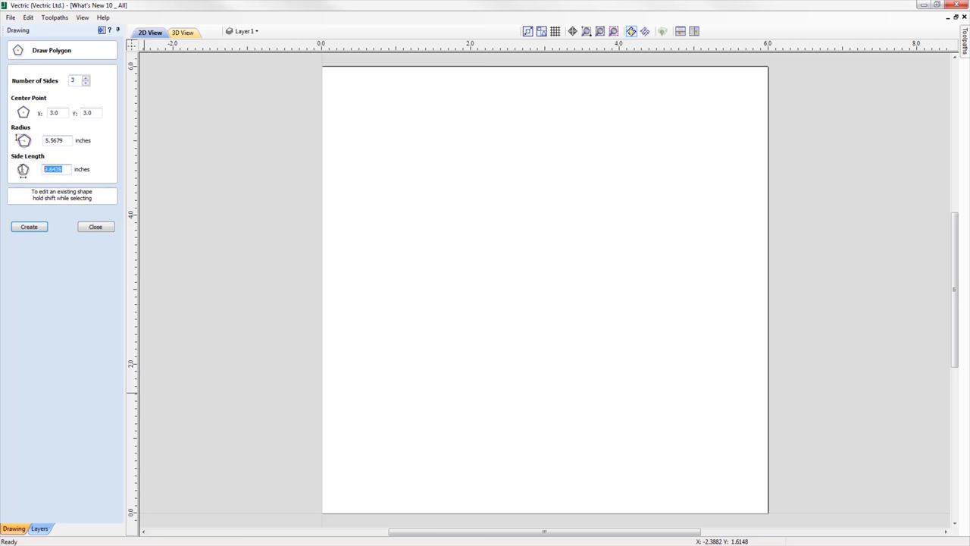
pyautogui.write('2')
pyautogui.click(29, 227)
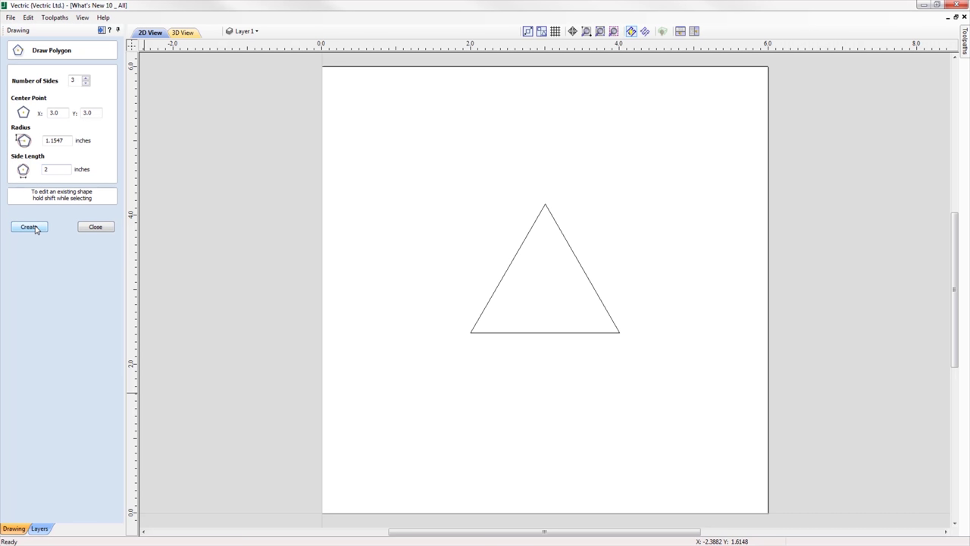
pyautogui.click(95, 227)
# Step: Add a length dimension along the triangle's left edge, placed to its upper left, and close the dimension form
pyautogui.click(28, 143)
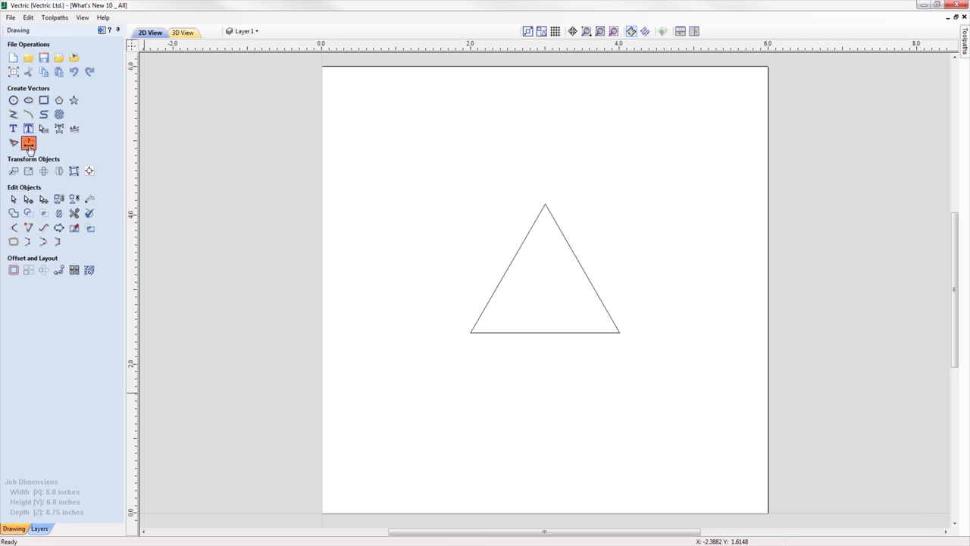
pyautogui.click(472, 329)
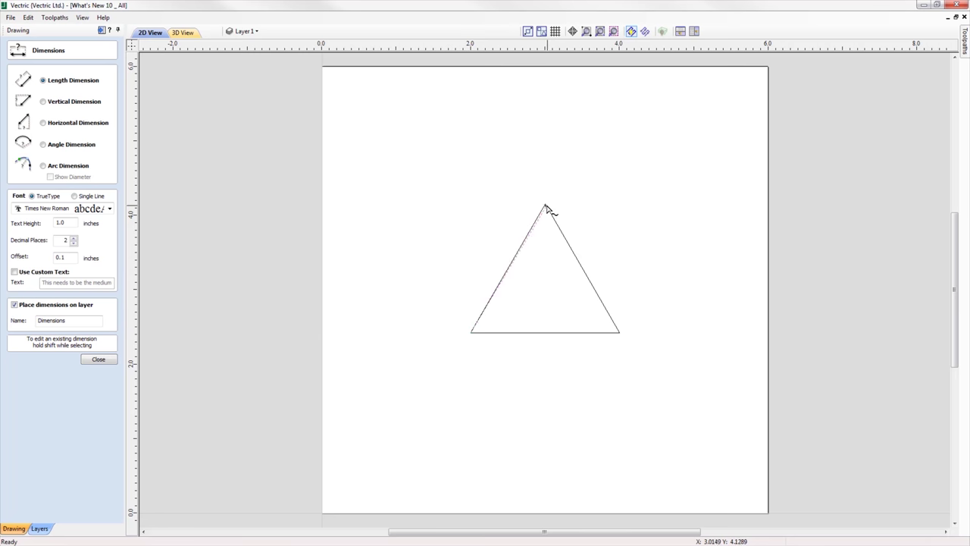
pyautogui.click(544, 205)
pyautogui.click(408, 185)
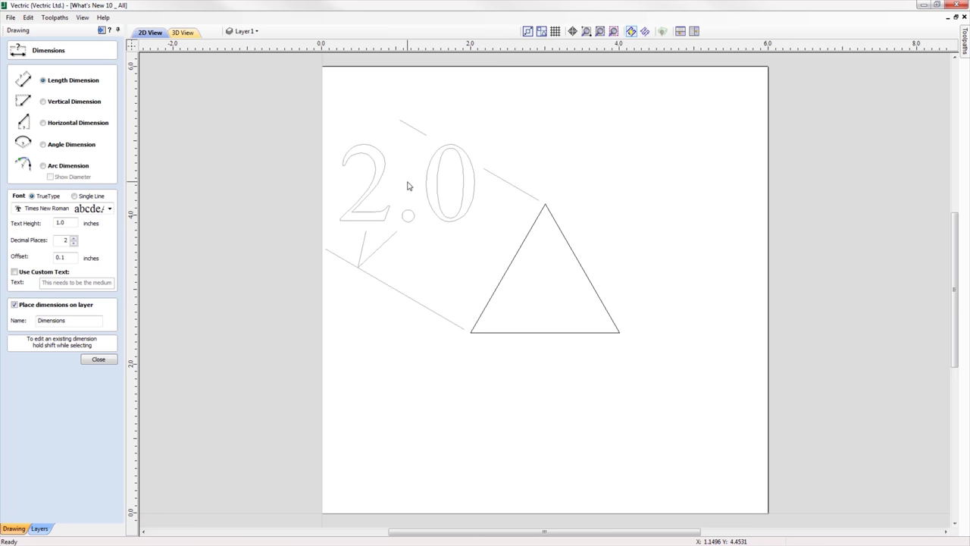
pyautogui.click(98, 359)
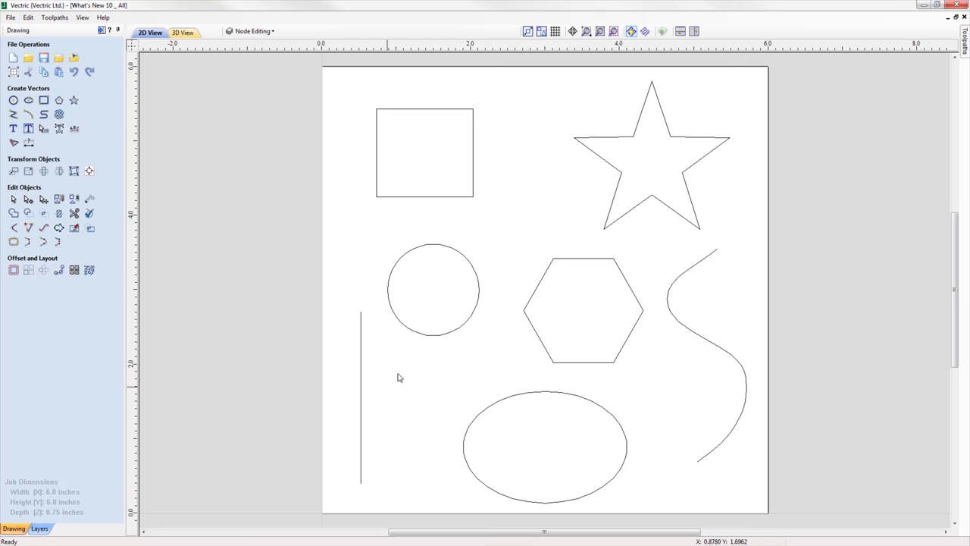
# Step: Open the circle in its drawing form to view its editable parameters, and leave the form without applying anything
pyautogui.click(433, 337)
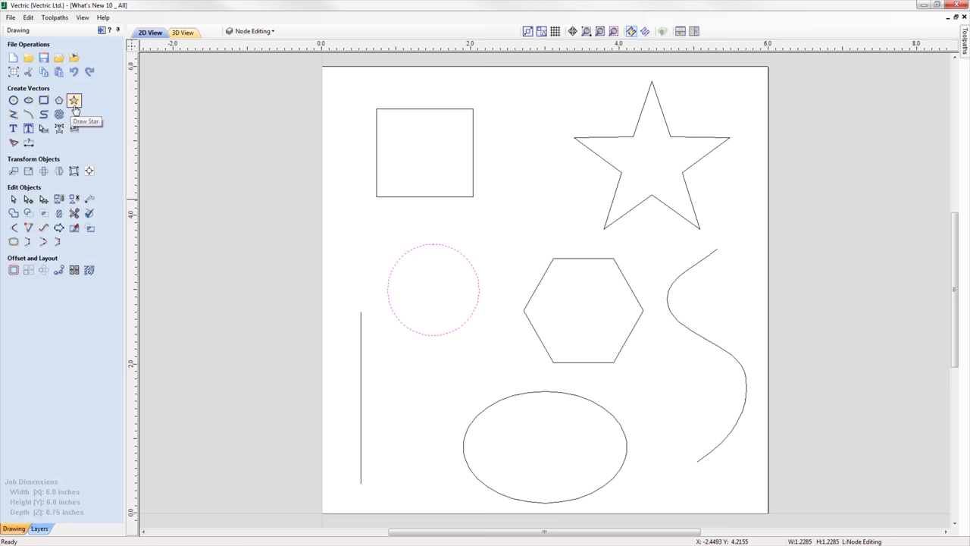
pyautogui.press('e')
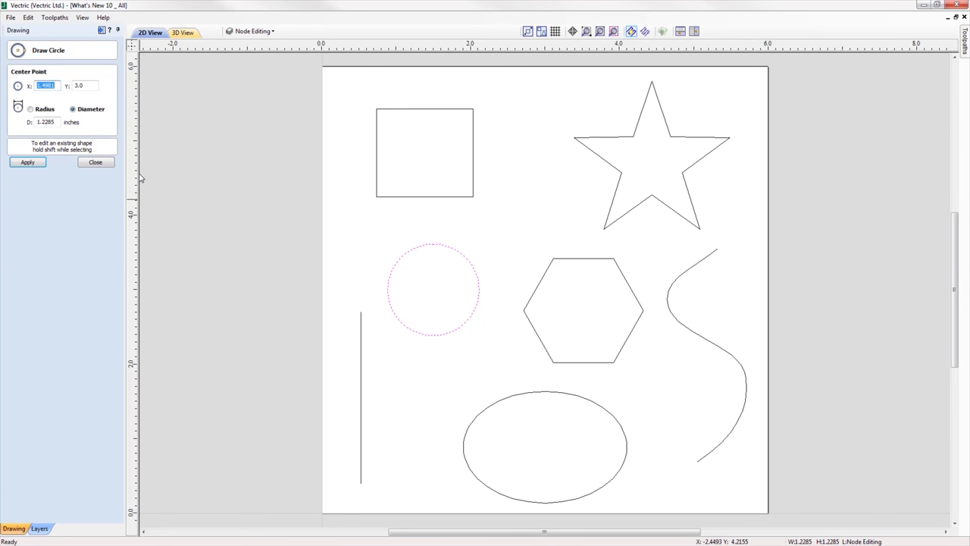
pyautogui.press('Escape')
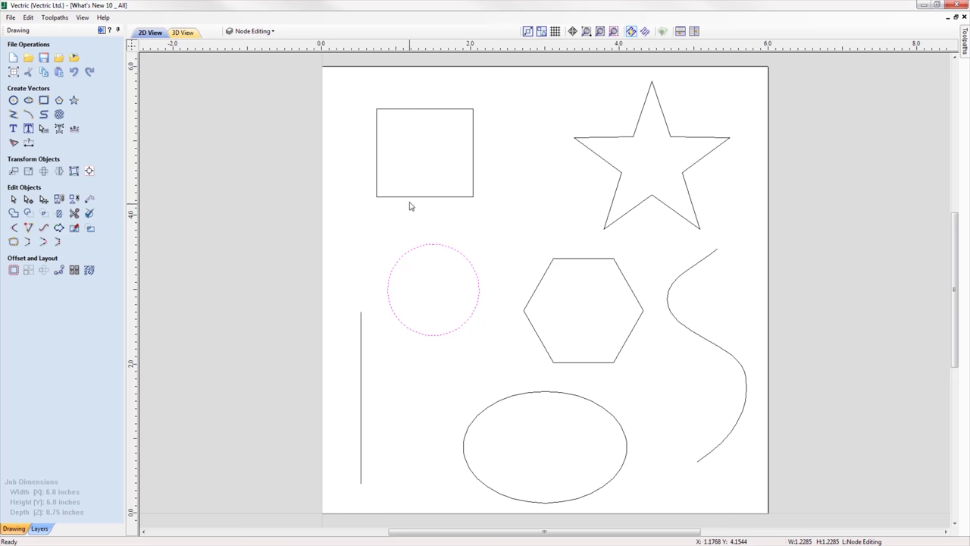
# Step: Open the ellipse in its drawing form to view its anchor and size settings, and exit the form
pyautogui.click(522, 398)
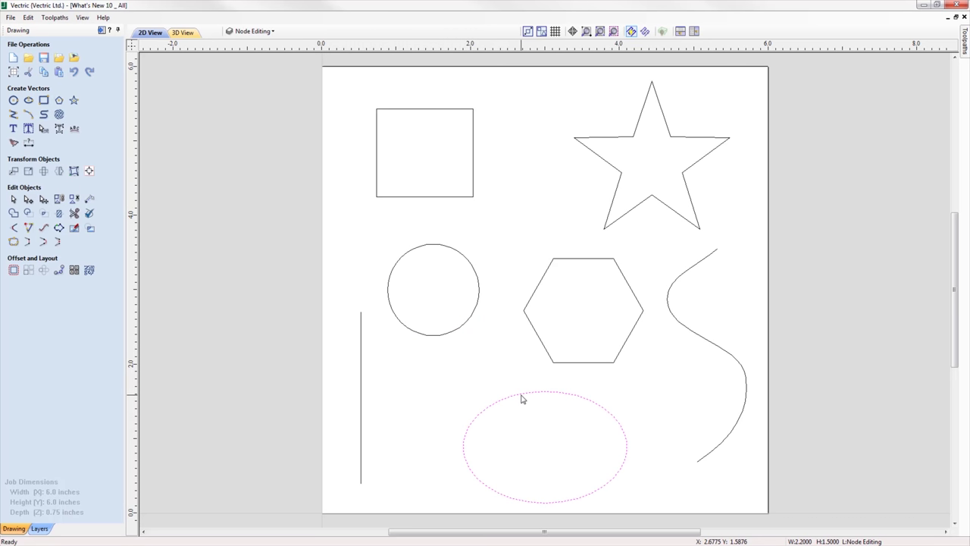
pyautogui.press('e')
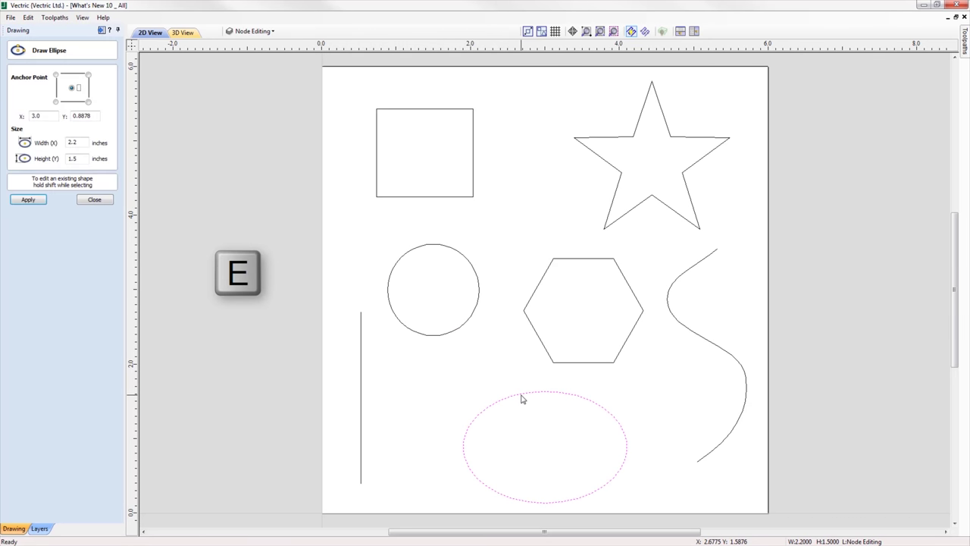
pyautogui.press('Escape')
# Step: Open the rectangle above the circle in its drawing form and exit, keeping the shape selected
pyautogui.click(468, 201)
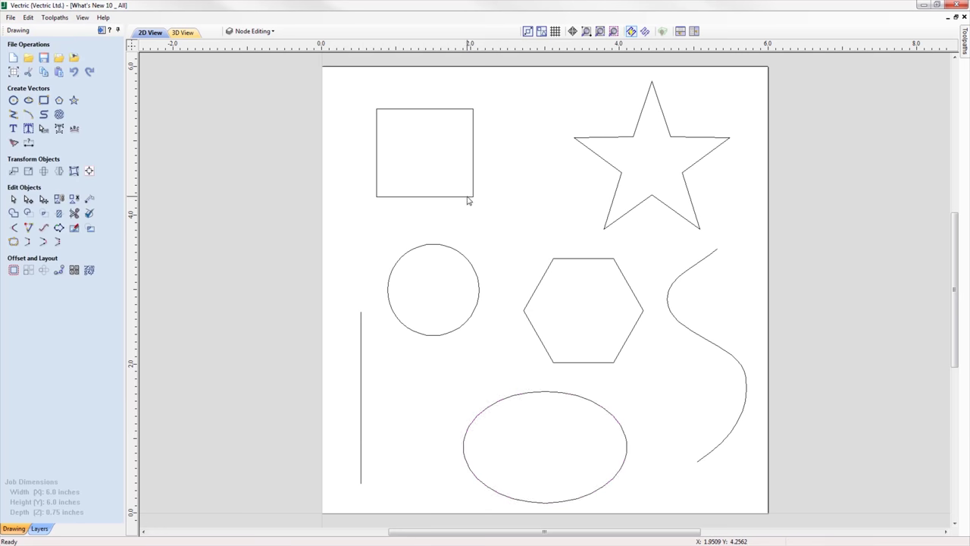
pyautogui.click(469, 198)
pyautogui.press('e')
pyautogui.press('Escape')
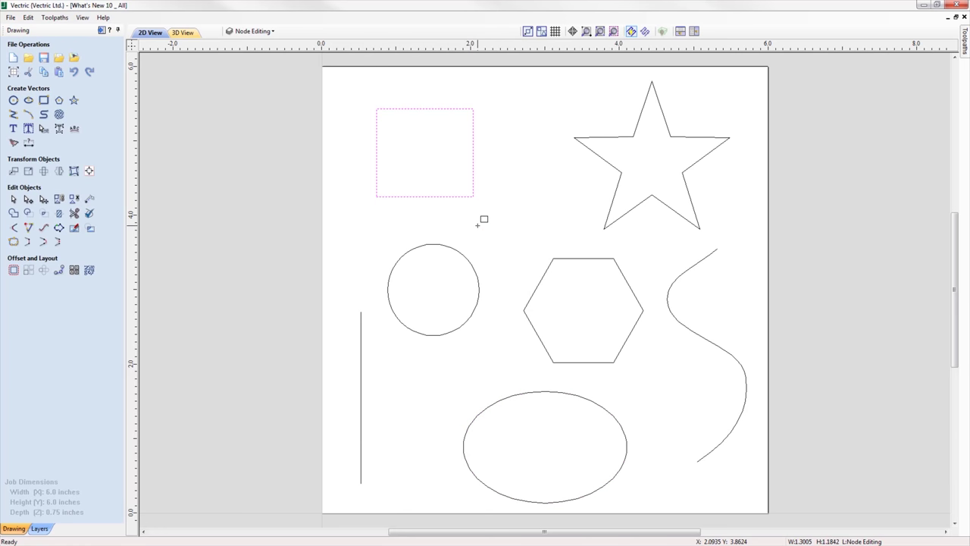
# Step: Open the hexagon and the star in their drawing forms to view their editable parameters, exiting each form without applying anything
pyautogui.click(541, 283)
pyautogui.press('e')
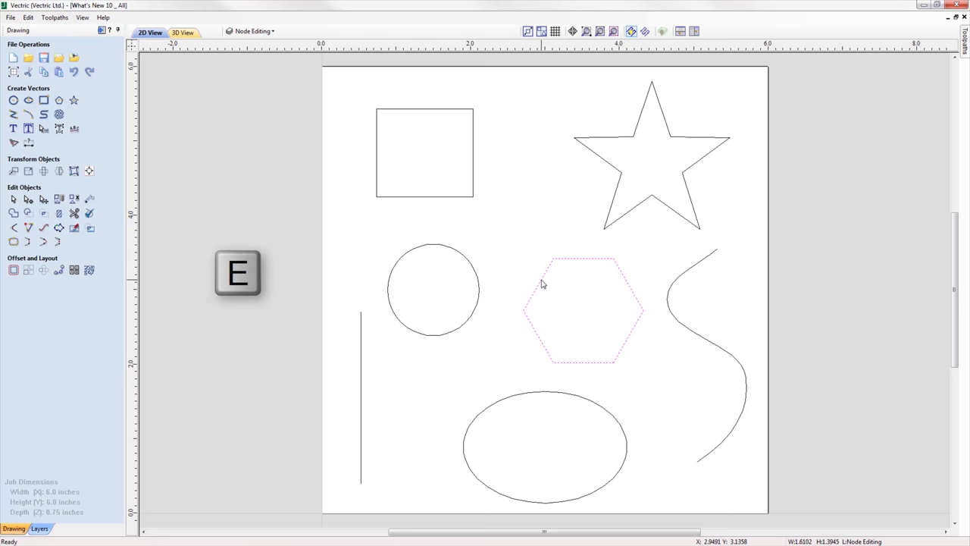
pyautogui.press('Escape')
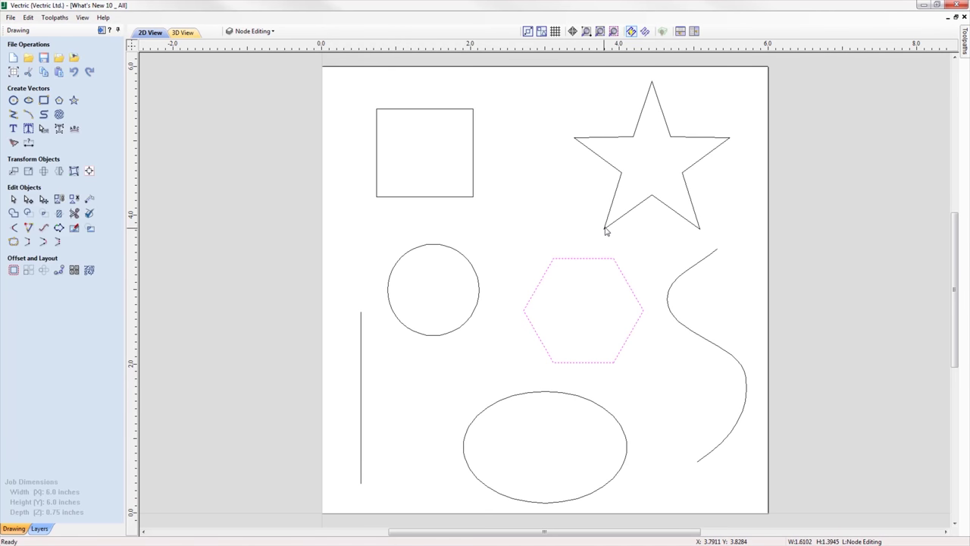
pyautogui.click(603, 230)
pyautogui.press('e')
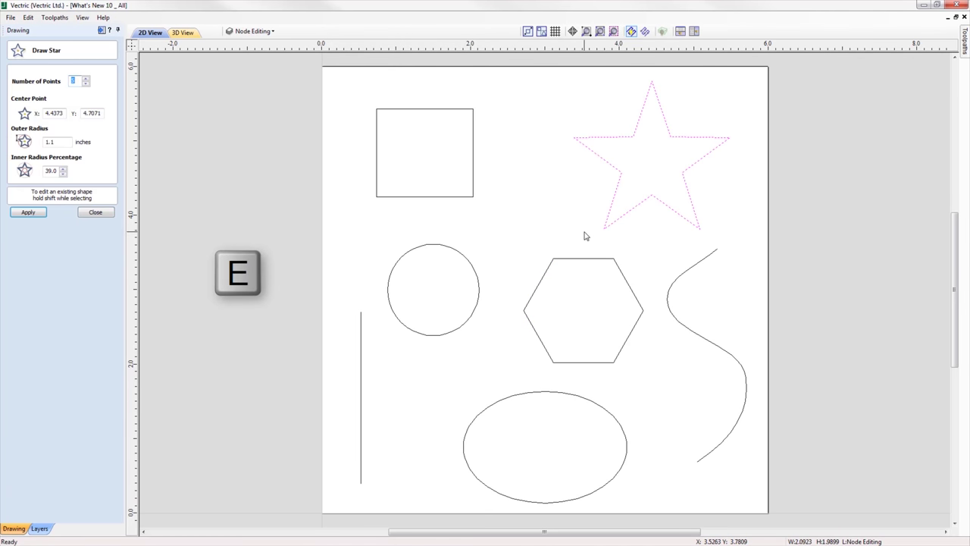
pyautogui.press('Escape')
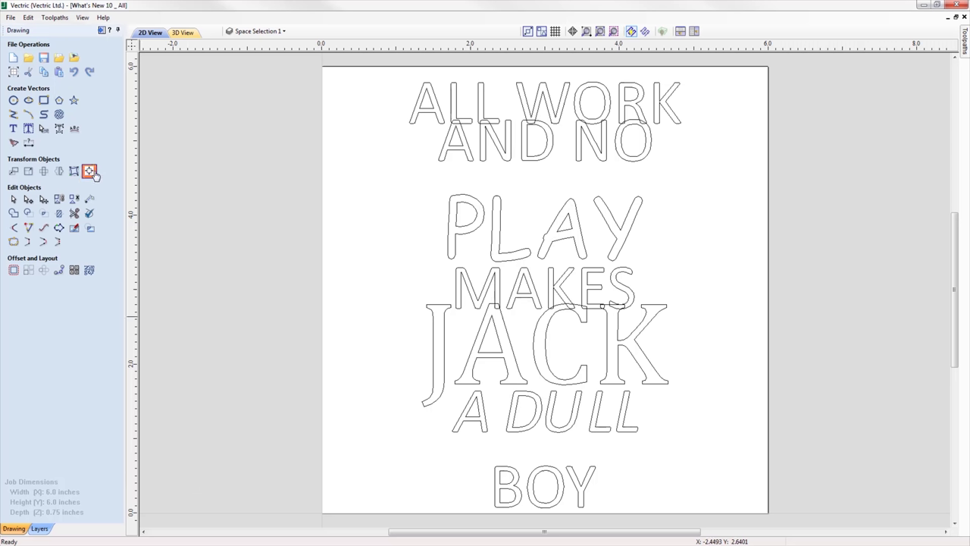
# Step: Space all the text lines evenly in the vertical direction with the Alignment Tools, close the form and clear the selection
pyautogui.click(90, 171)
pyautogui.moveTo(364, 70); pyautogui.dragTo(749, 511)
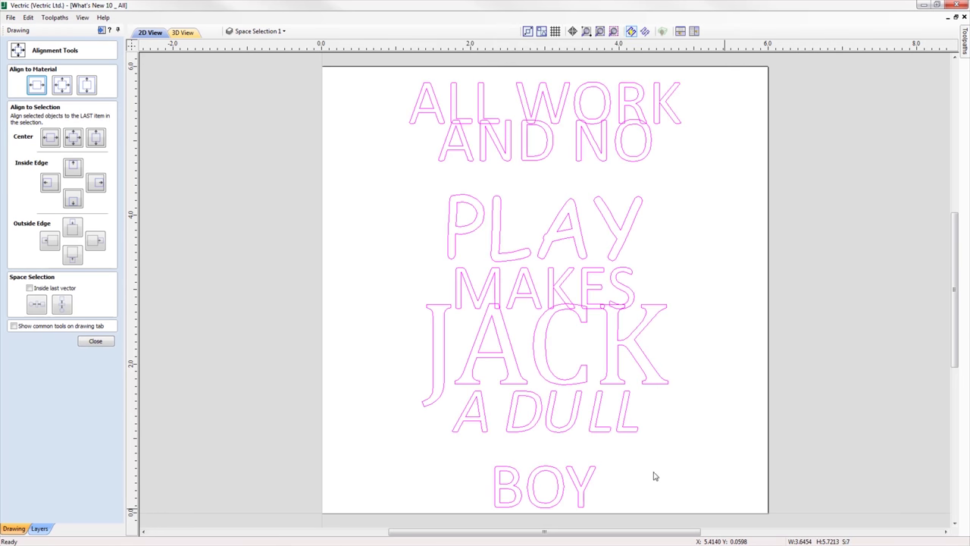
pyautogui.click(61, 306)
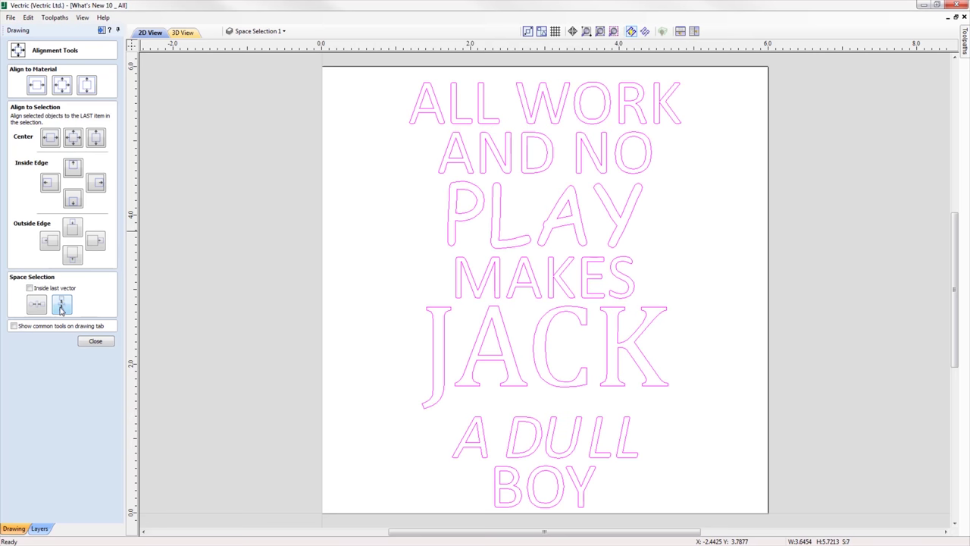
pyautogui.click(87, 342)
pyautogui.click(242, 186)
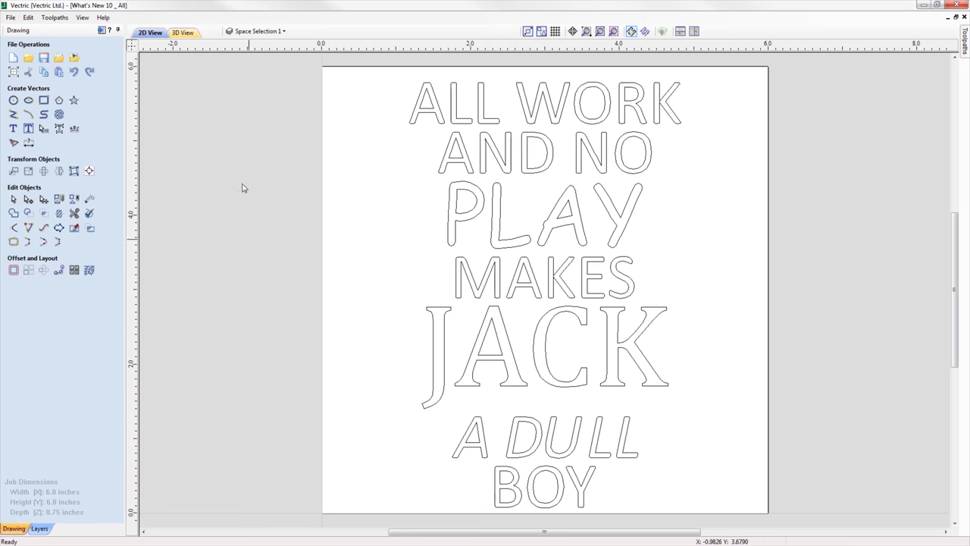
# Step: Hide the Space Selection 1 layer, show Space Selection 2 and make it the active layer
pyautogui.click(256, 31)
pyautogui.click(243, 98)
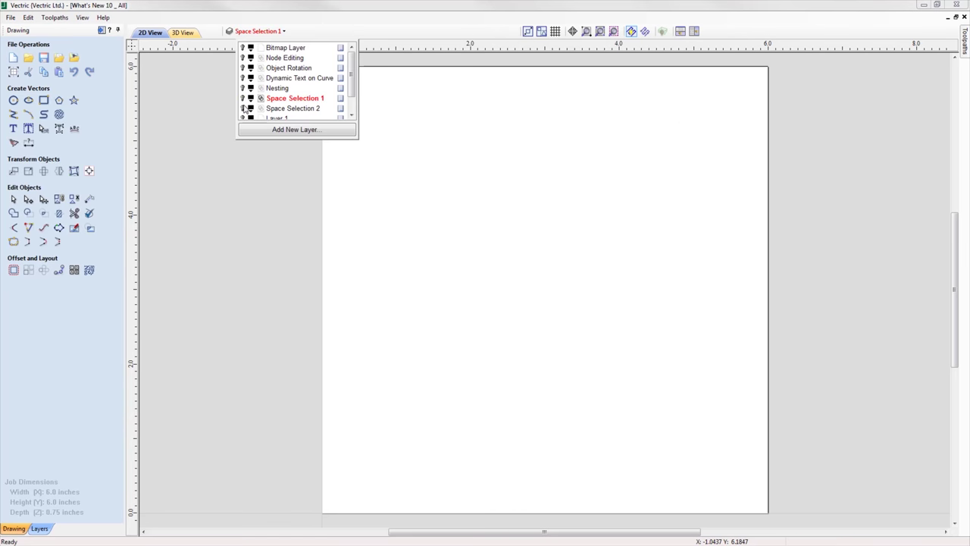
pyautogui.click(243, 109)
pyautogui.click(292, 108)
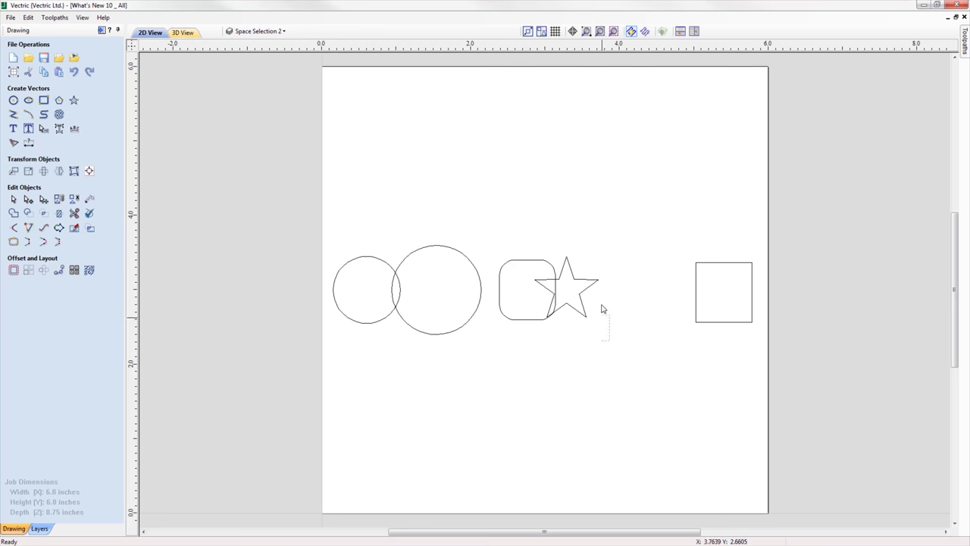
# Step: Select both circles, the rounded rectangle, the star and the square, and space them evenly in the horizontal direction
pyautogui.click(581, 281)
pyautogui.keyDown('shift'); pyautogui.moveTo(488, 364); pyautogui.dragTo(426, 296); pyautogui.keyUp('shift')
pyautogui.keyDown('shift'); pyautogui.moveTo(518, 337); pyautogui.dragTo(512, 297); pyautogui.keyUp('shift')
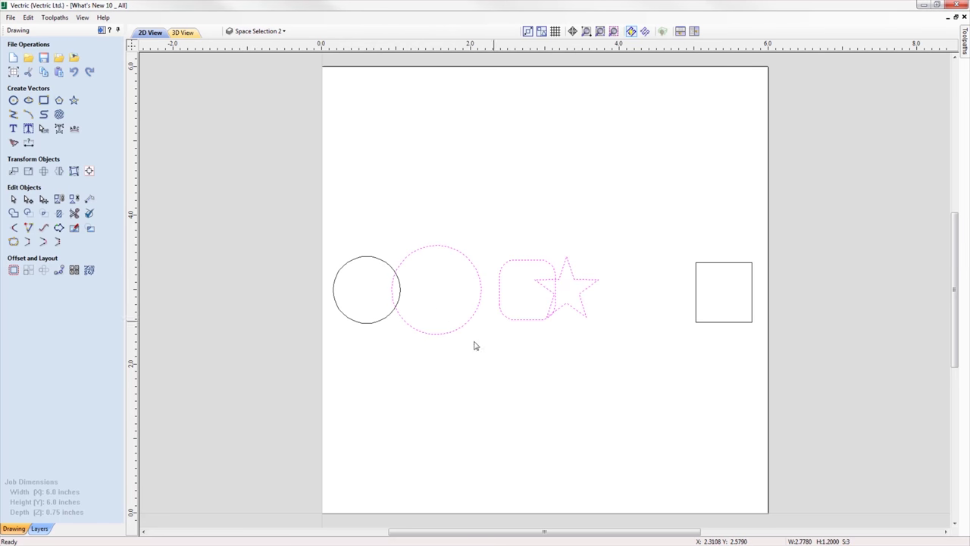
pyautogui.keyDown('shift'); pyautogui.moveTo(388, 345); pyautogui.dragTo(361, 305); pyautogui.keyUp('shift')
pyautogui.keyDown('shift'); pyautogui.click(708, 322); pyautogui.keyUp('shift')
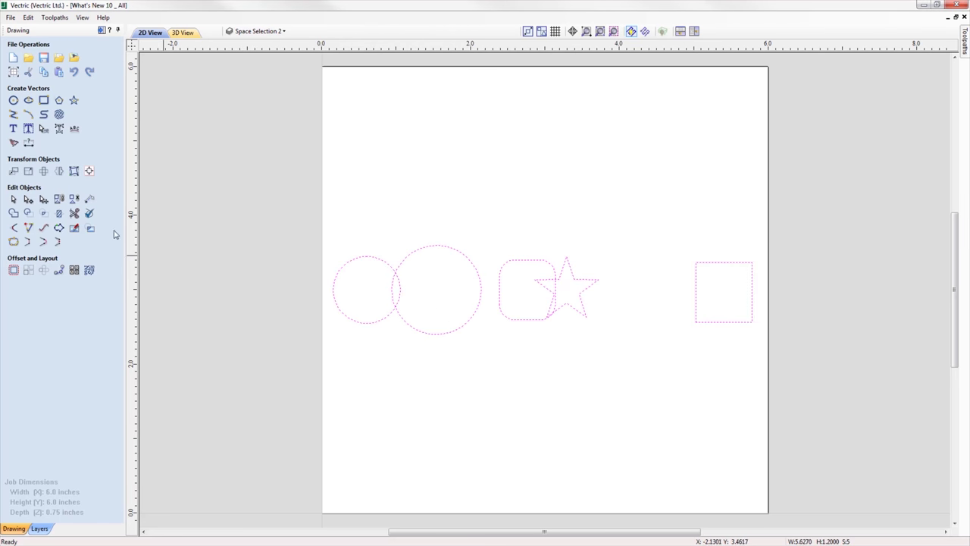
pyautogui.click(89, 171)
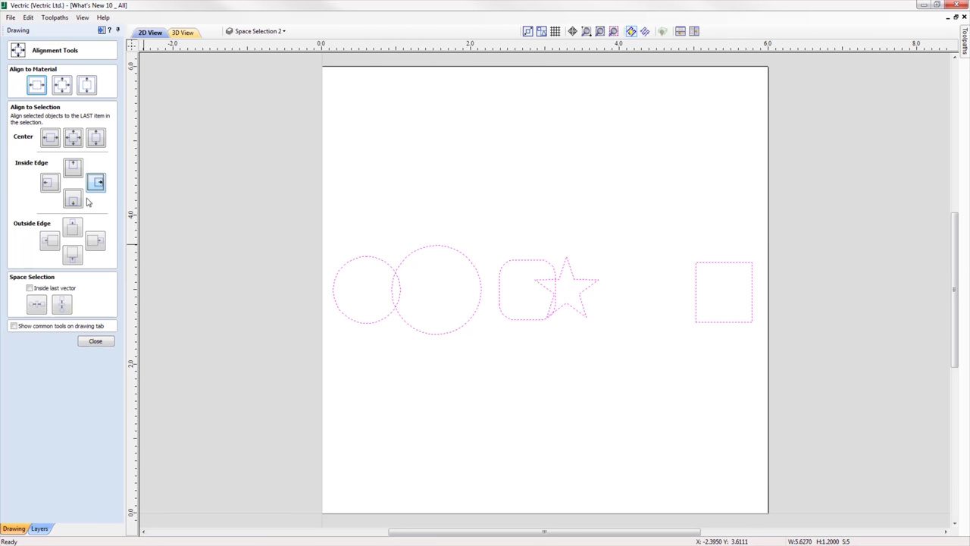
pyautogui.click(38, 304)
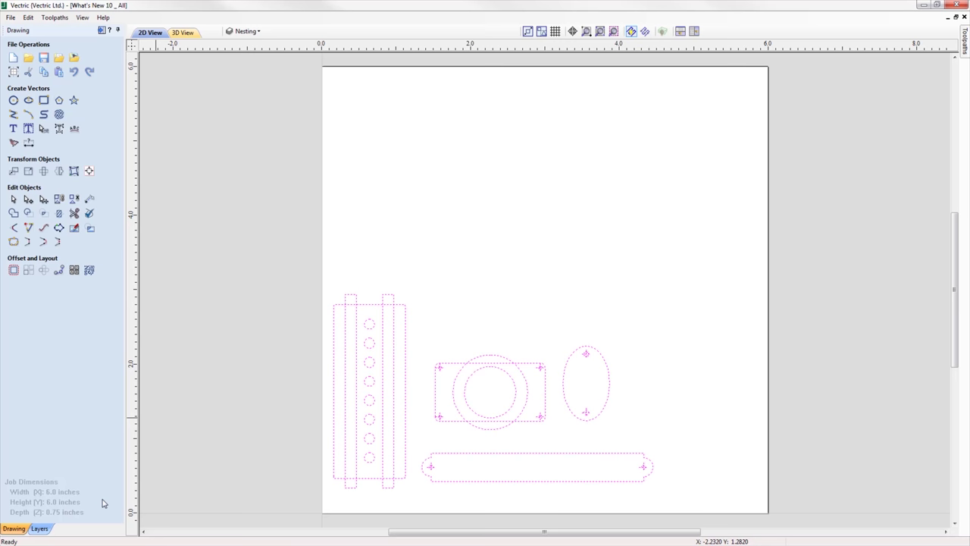
# Step: Select all the part vectors, start Nest Parts and examine the outer boundaries and inner holes it identifies for each part
pyautogui.click(293, 503)
pyautogui.moveTo(346, 313); pyautogui.dragTo(656, 498)
pyautogui.scroll(4, 375, 522)
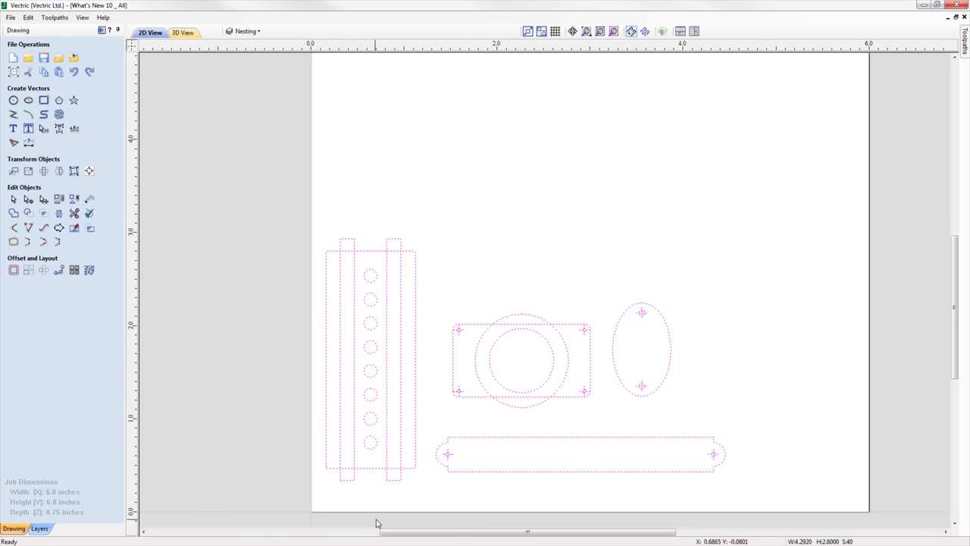
pyautogui.click(90, 271)
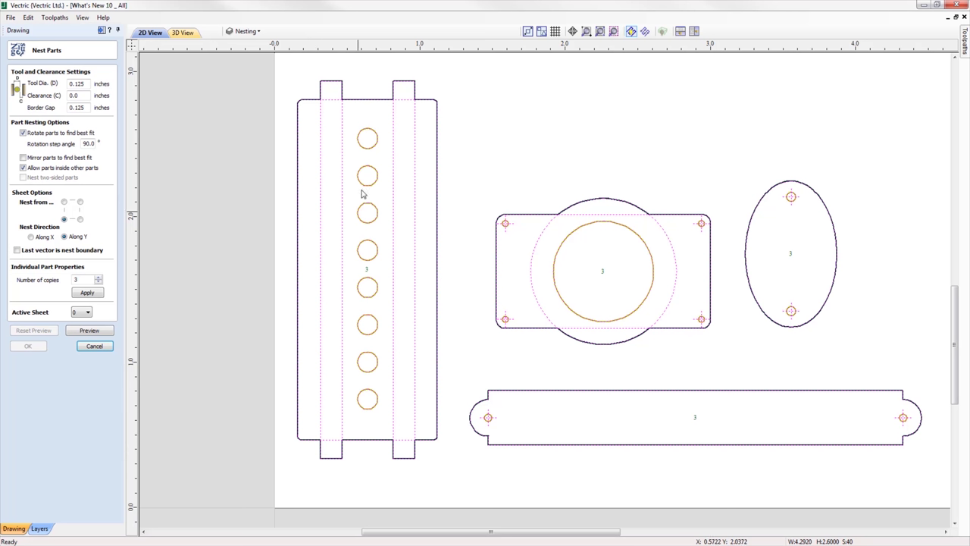
pyautogui.scroll(5, 599, 301)
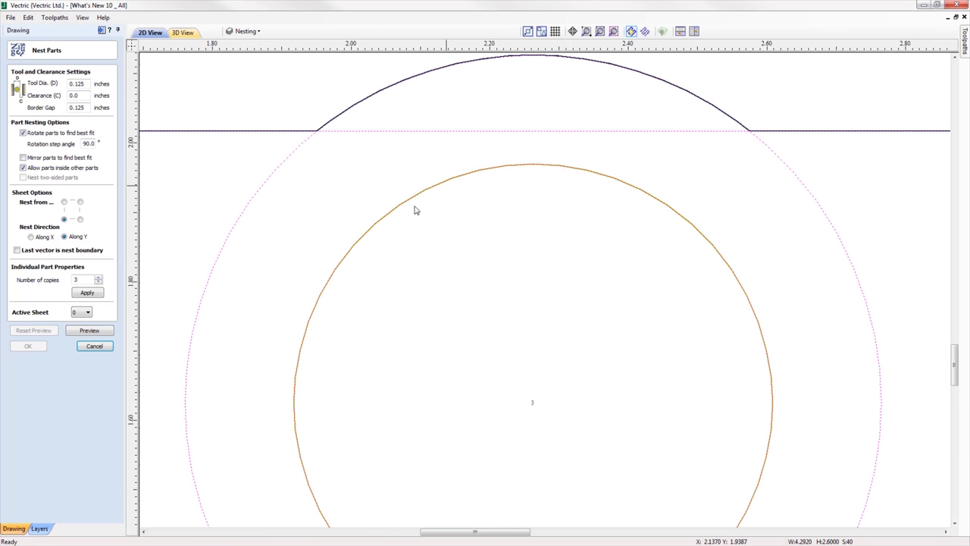
pyautogui.scroll(-6, 409, 405)
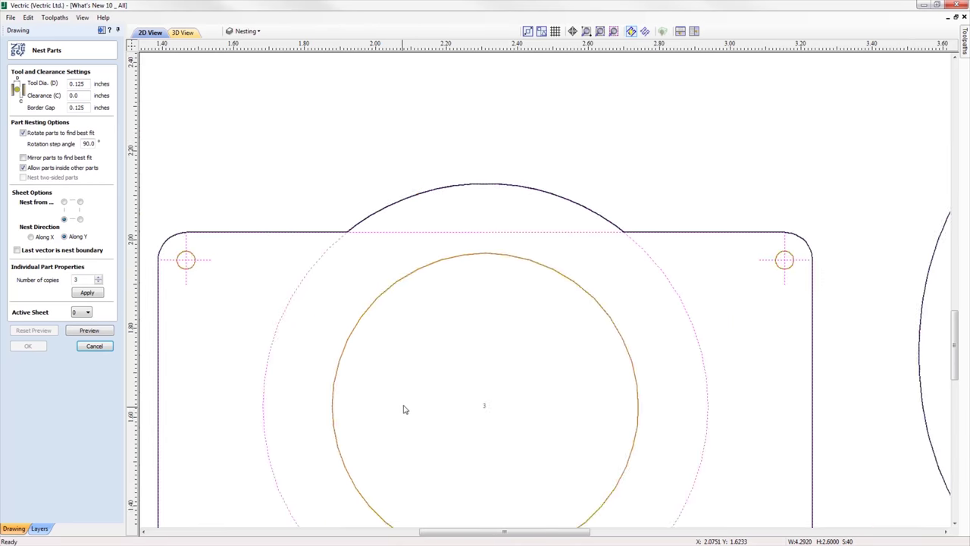
pyautogui.scroll(-3, 514, 379)
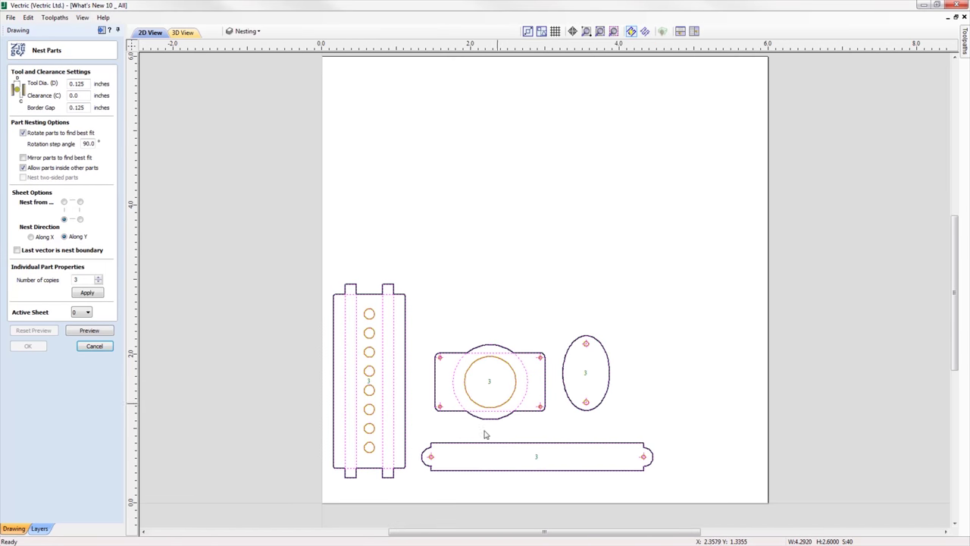
pyautogui.scroll(2, 407, 498)
pyautogui.scroll(1, 407, 498)
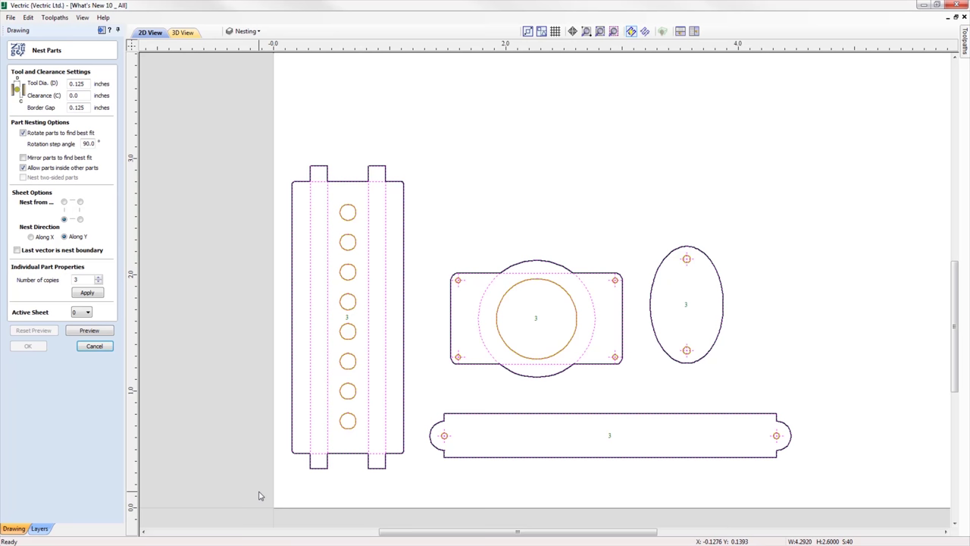
# Step: Preview the nest with three copies of each part, look over the layout and cancel the nesting
pyautogui.click(97, 334)
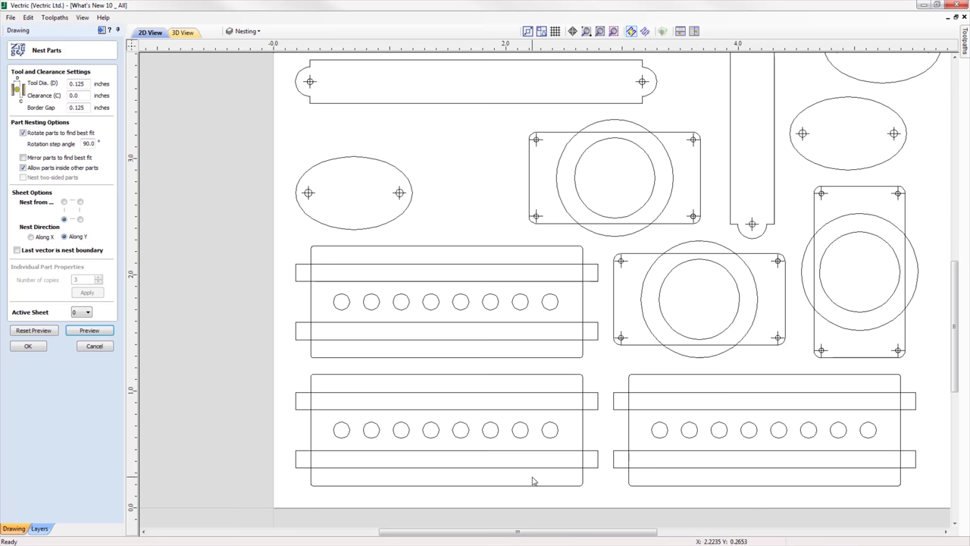
pyautogui.scroll(-2, 533, 480)
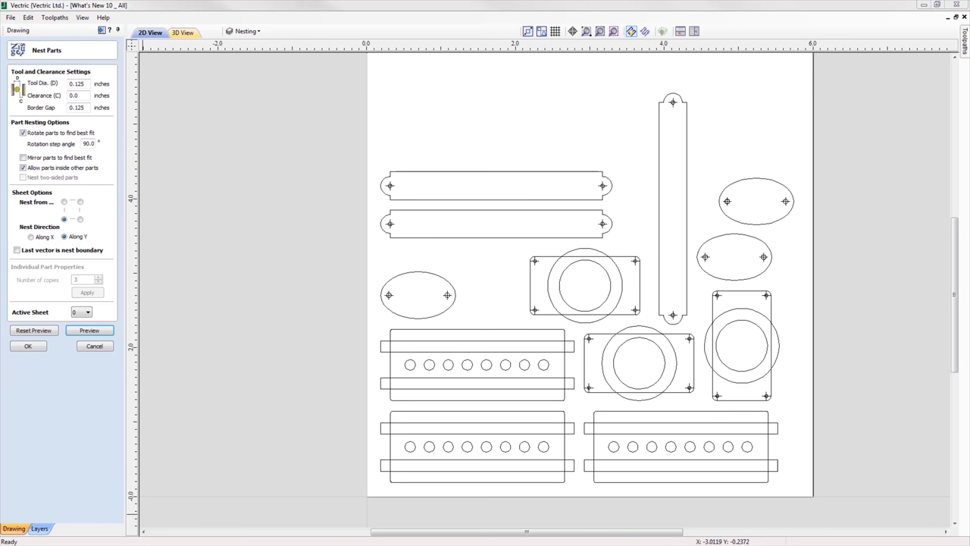
pyautogui.click(94, 346)
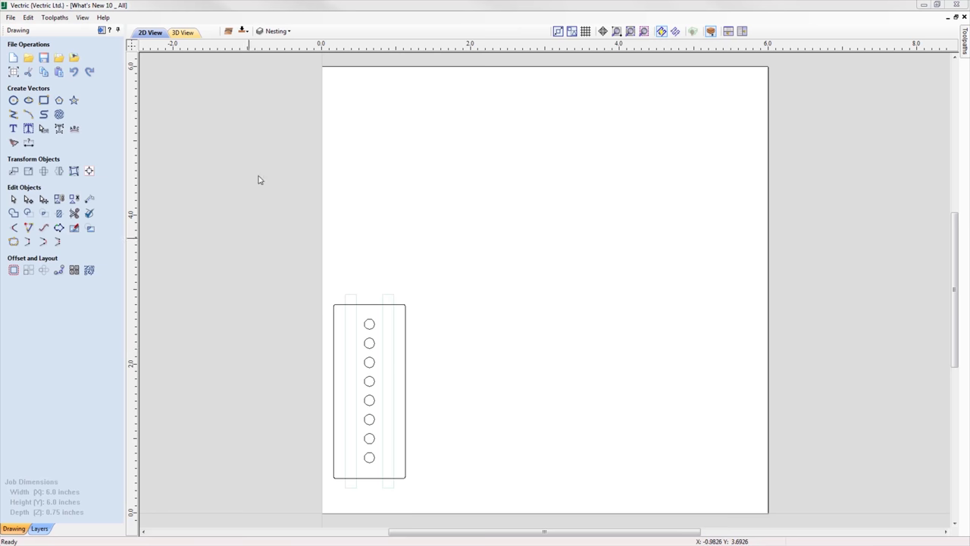
# Step: Check the bottom side of the two-sided part, return to the top side and select its top vectors in Nest Parts
pyautogui.click(243, 32)
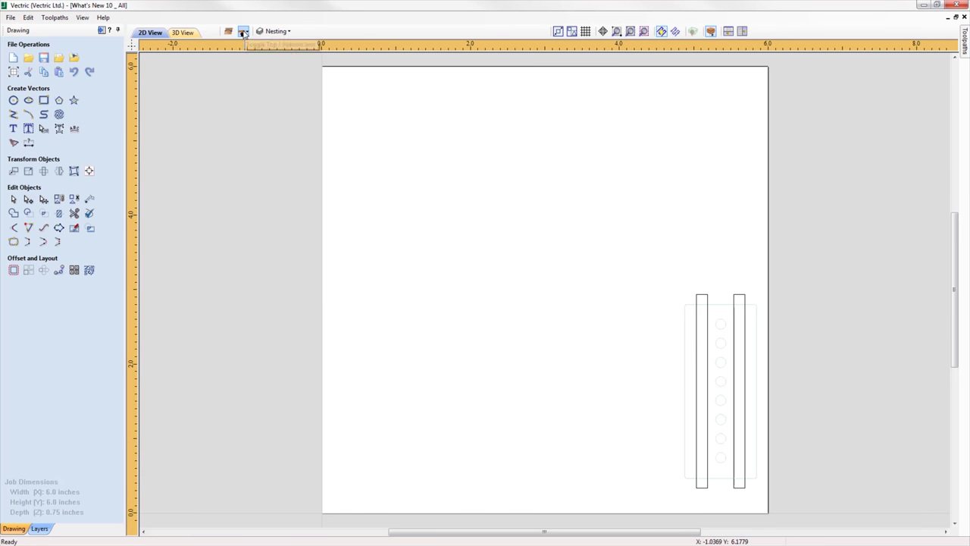
pyautogui.click(243, 32)
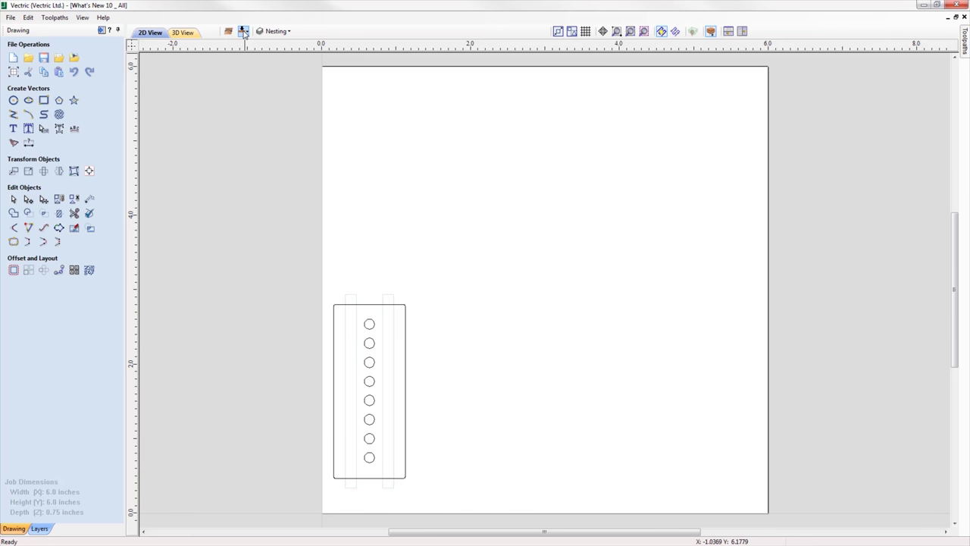
pyautogui.click(89, 269)
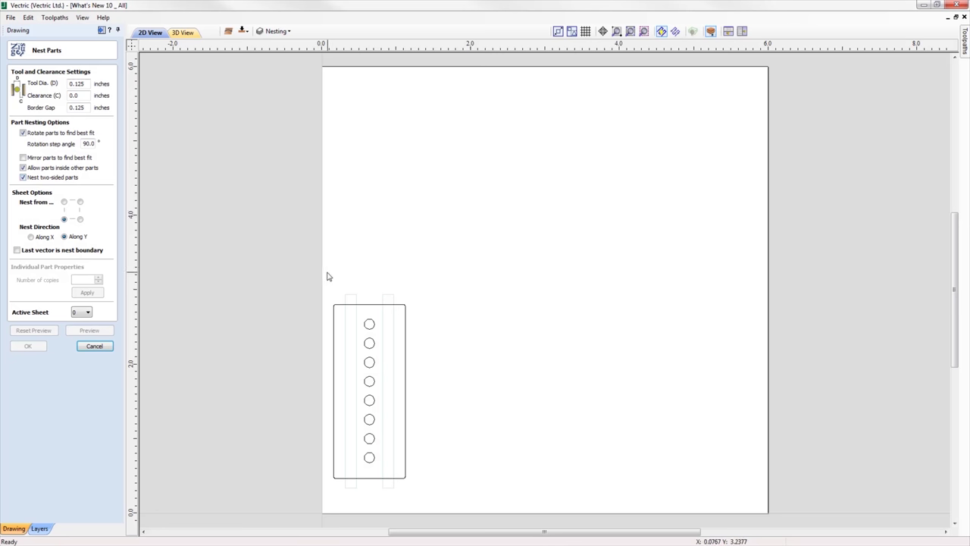
pyautogui.moveTo(329, 274); pyautogui.dragTo(427, 507)
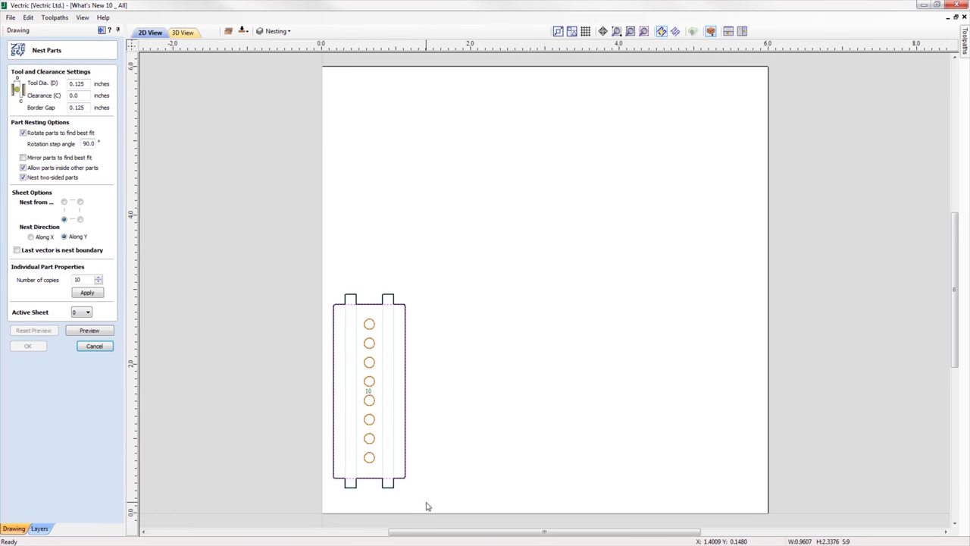
# Step: Include the part's bottom-side vectors, return to the top side, preview the two-sided nest of 10 copies and accept it
pyautogui.click(242, 31)
pyautogui.moveTo(790, 490); pyautogui.dragTo(790, 491)
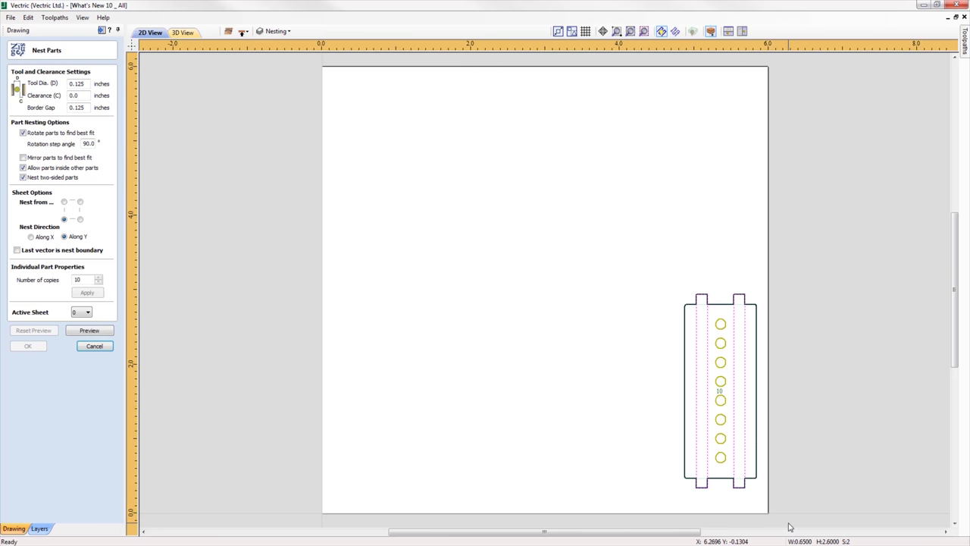
pyautogui.click(242, 31)
pyautogui.moveTo(306, 288); pyautogui.dragTo(433, 470)
pyautogui.click(96, 331)
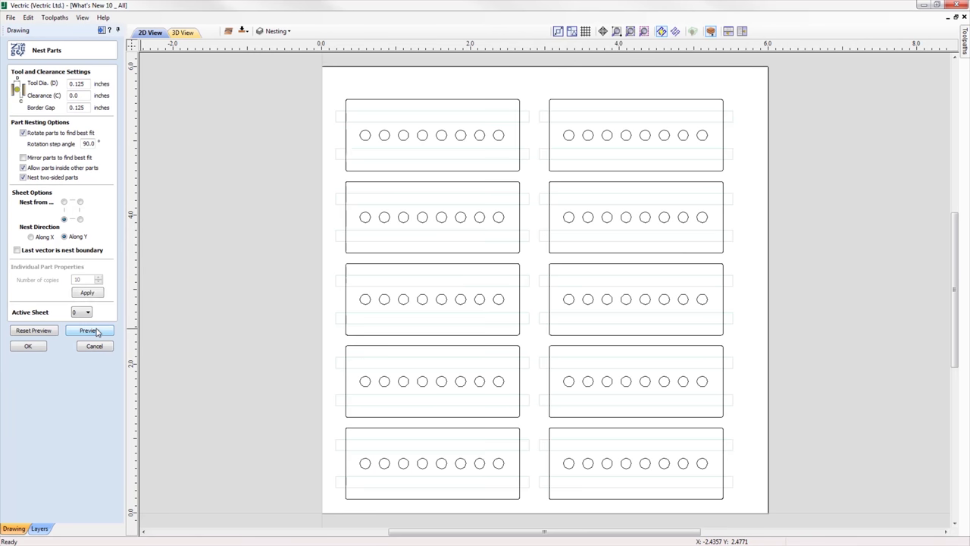
pyautogui.click(43, 347)
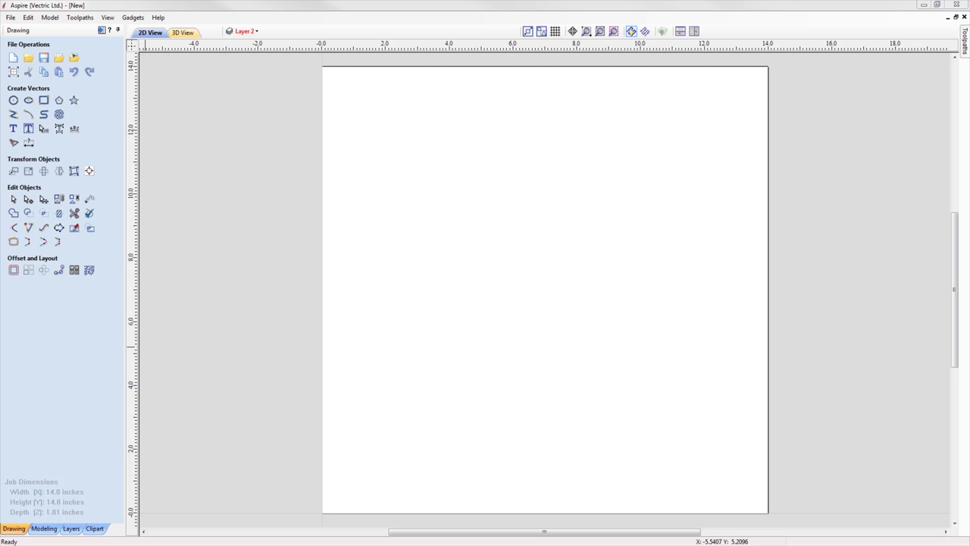
# Step: Browse the 2D Game Layouts and Rotary Profiles folders in the clipart library
pyautogui.click(94, 528)
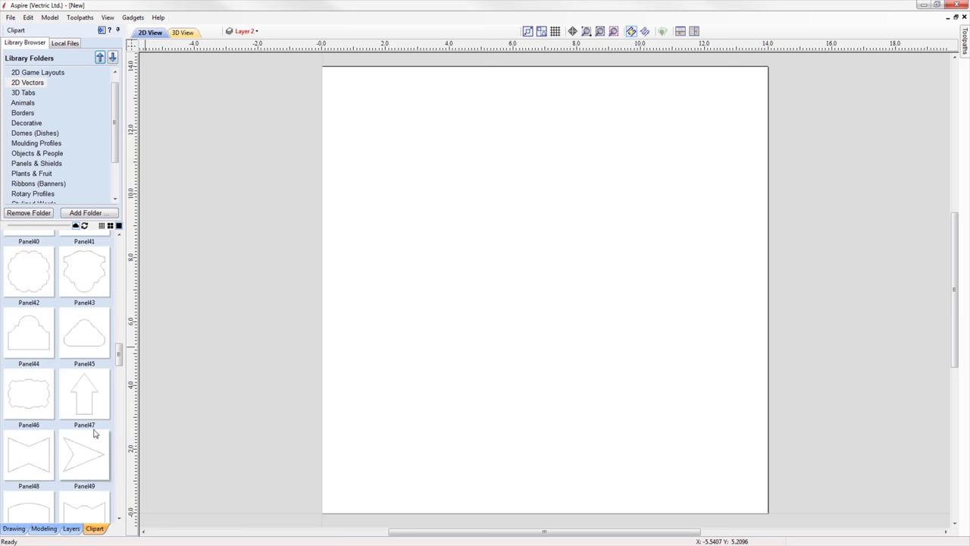
pyautogui.click(59, 73)
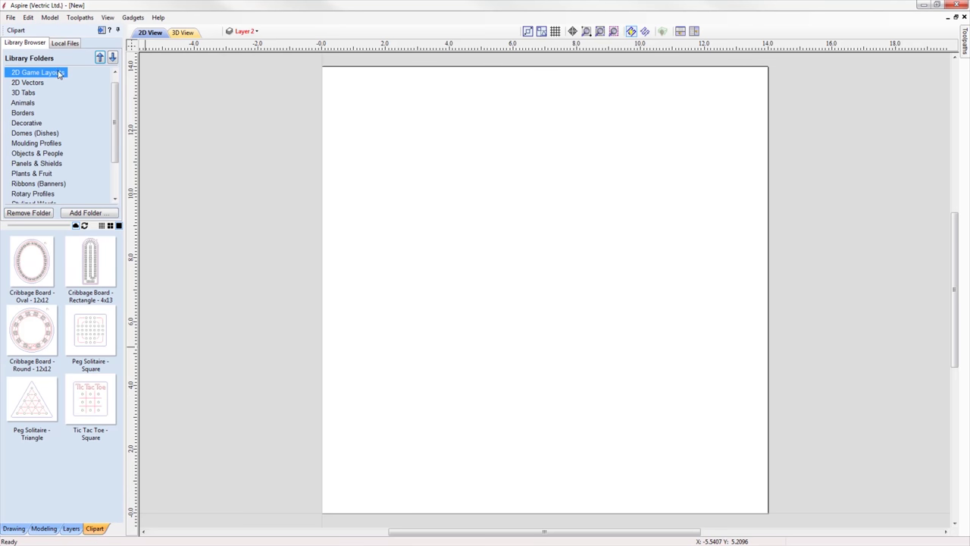
pyautogui.click(35, 195)
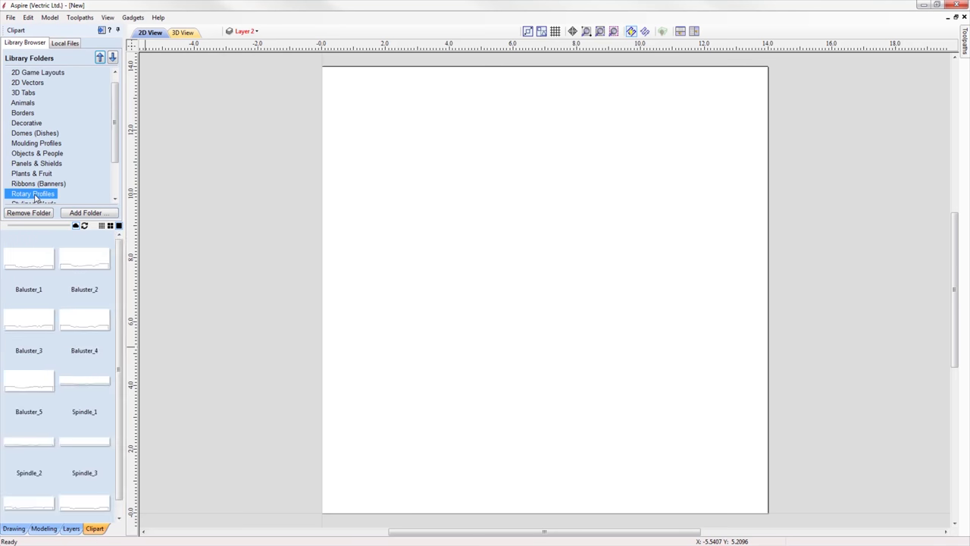
# Step: Insert the Cribbage Board - Oval - 12x12 clipart from the 2D Game Layouts folder into the job and clear its selection
pyautogui.click(51, 73)
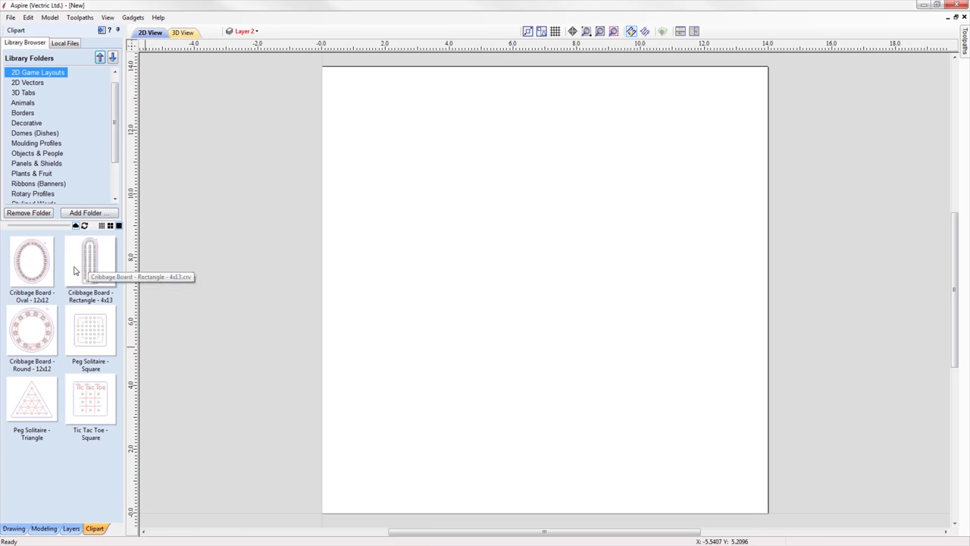
pyautogui.doubleClick(43, 270)
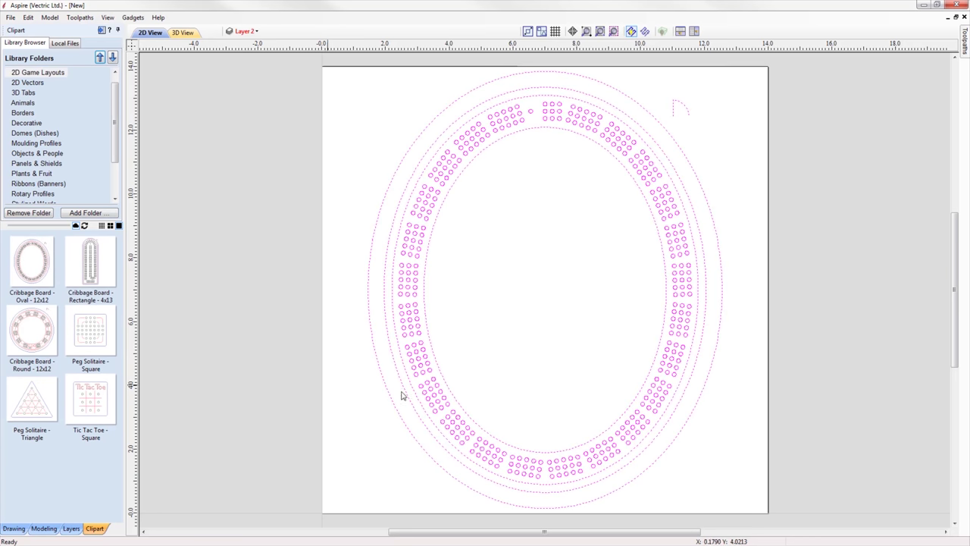
pyautogui.click(528, 397)
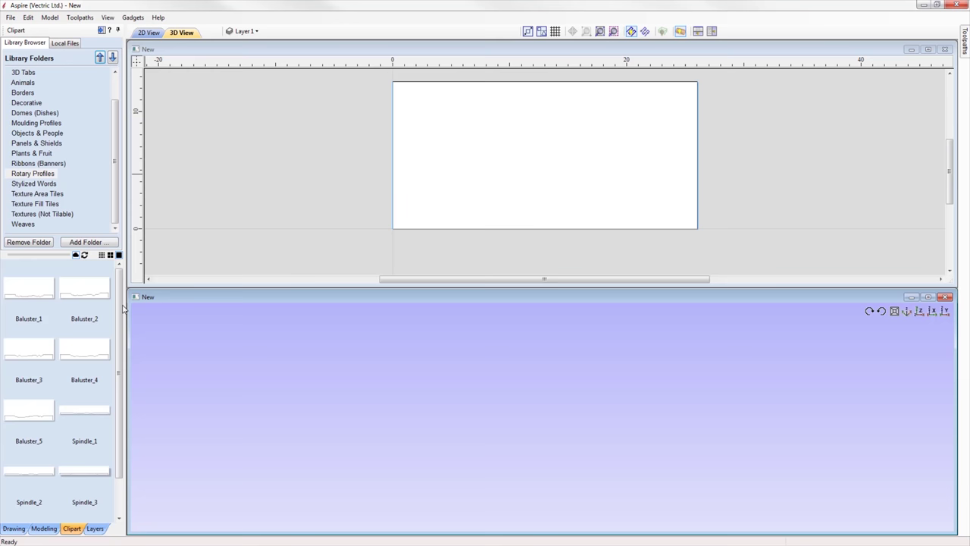
# Step: Insert the Baluster_2 rotary profile into the job and pick the profile as the cross section of a two rail sweep
pyautogui.moveTo(96, 294); pyautogui.dragTo(515, 262)
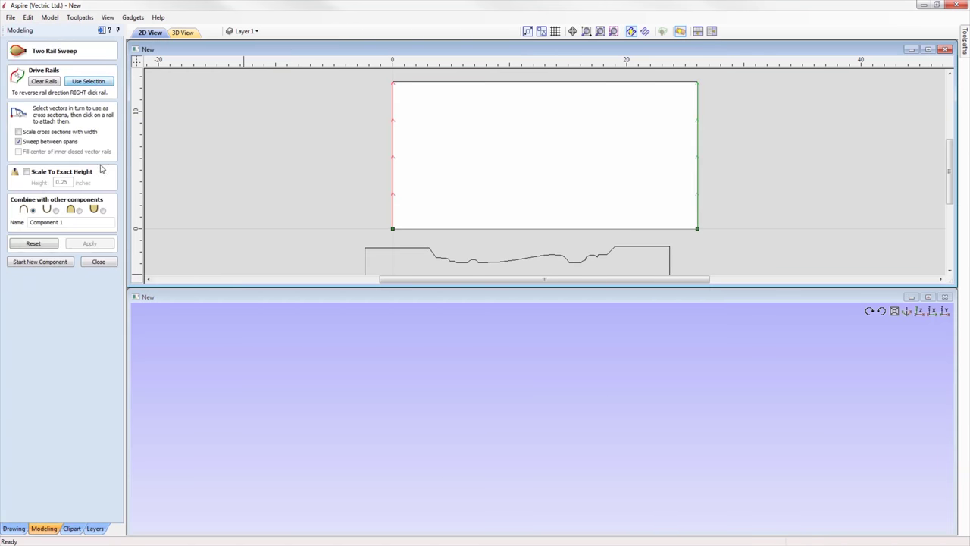
pyautogui.click(531, 255)
pyautogui.click(96, 262)
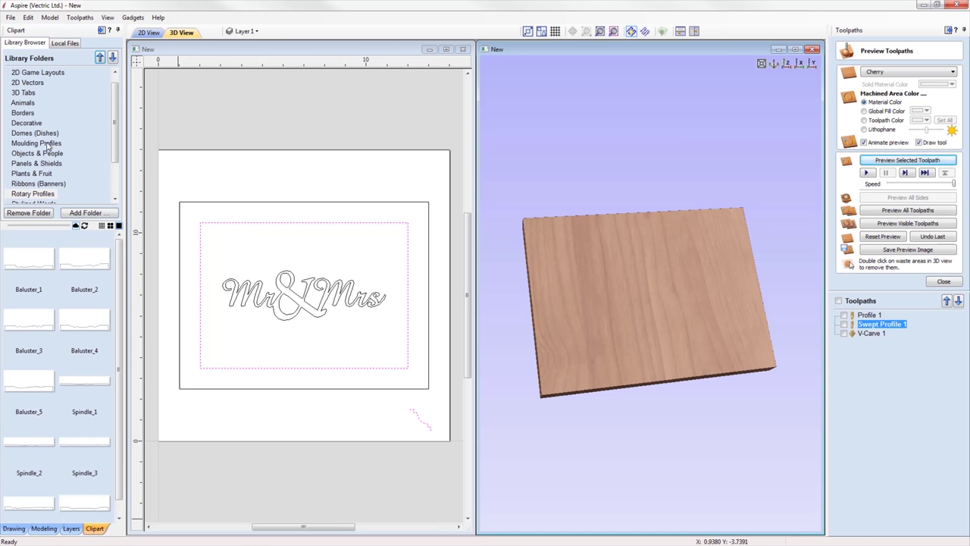
# Step: Browse the Moulding Profiles clipart folder and preview the Swept Profile 1 toolpath on the cherry board
pyautogui.click(46, 143)
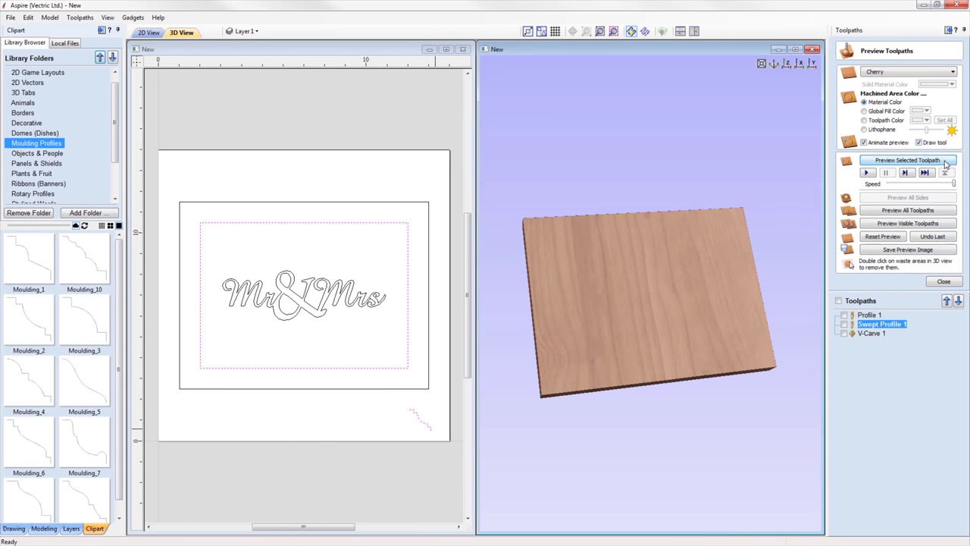
pyautogui.click(907, 160)
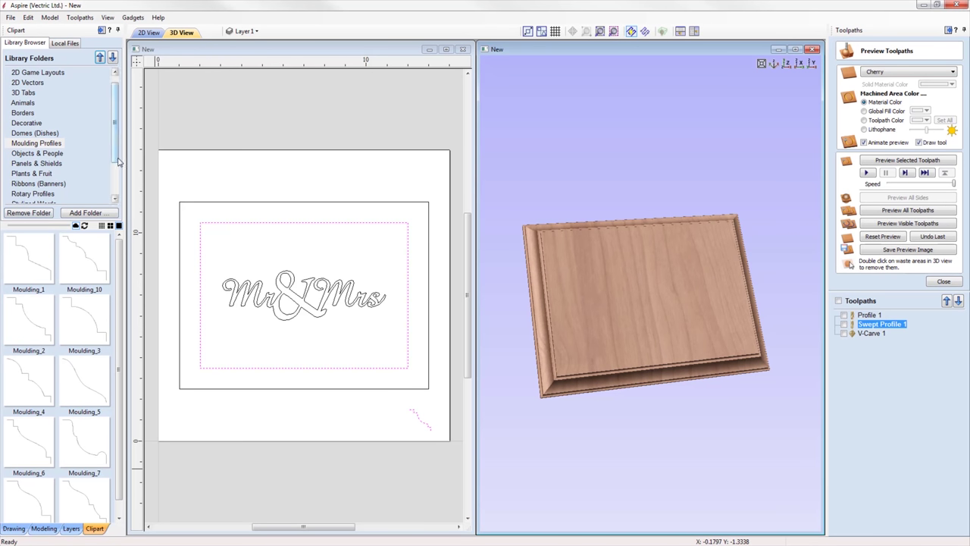
# Step: Browse the Stylized Words clipart folder and preview the V-Carve 1 toolpath for the Mr & Mrs lettering
pyautogui.scroll(-2, 87, 188)
pyautogui.click(34, 163)
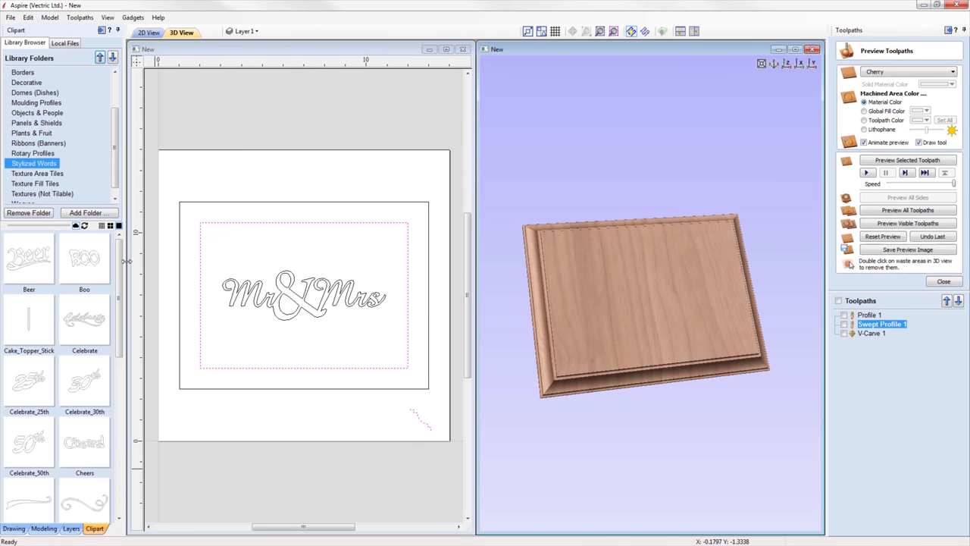
pyautogui.moveTo(120, 262); pyautogui.dragTo(120, 381)
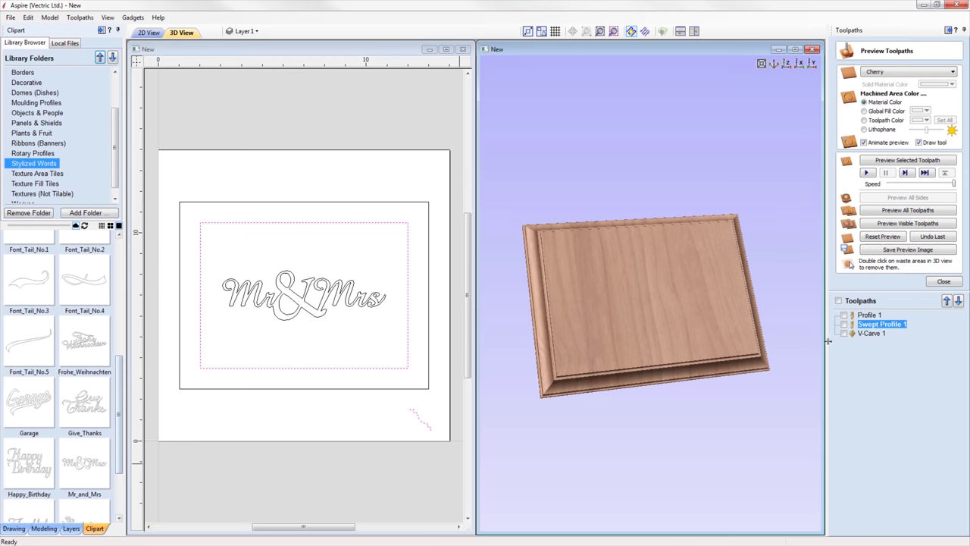
pyautogui.click(871, 334)
pyautogui.click(907, 160)
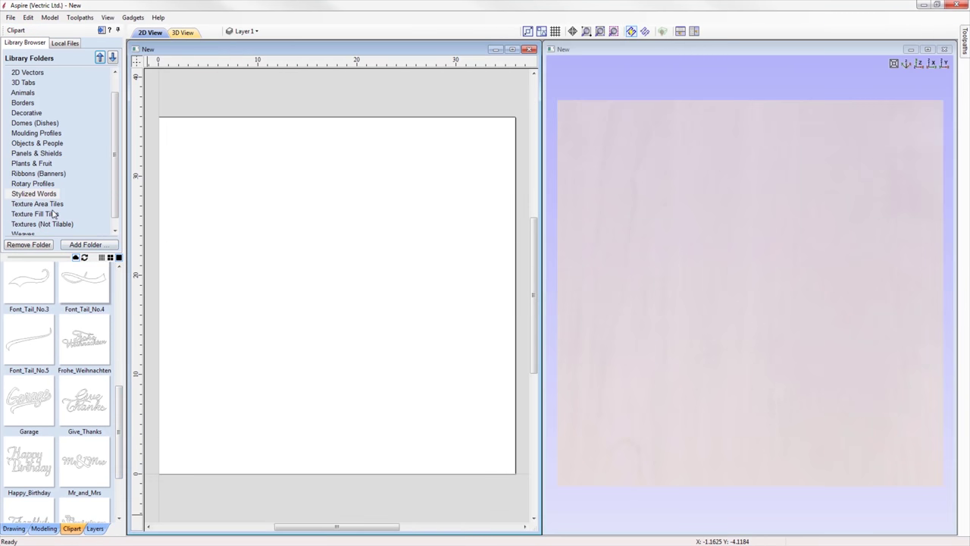
# Step: Insert the Wave_Tile2_Tiled clipart from the Texture Fill Tiles folder near the material's lower-left corner and extend it toward the upper-right corner
pyautogui.click(53, 214)
pyautogui.moveTo(123, 286); pyautogui.dragTo(125, 470)
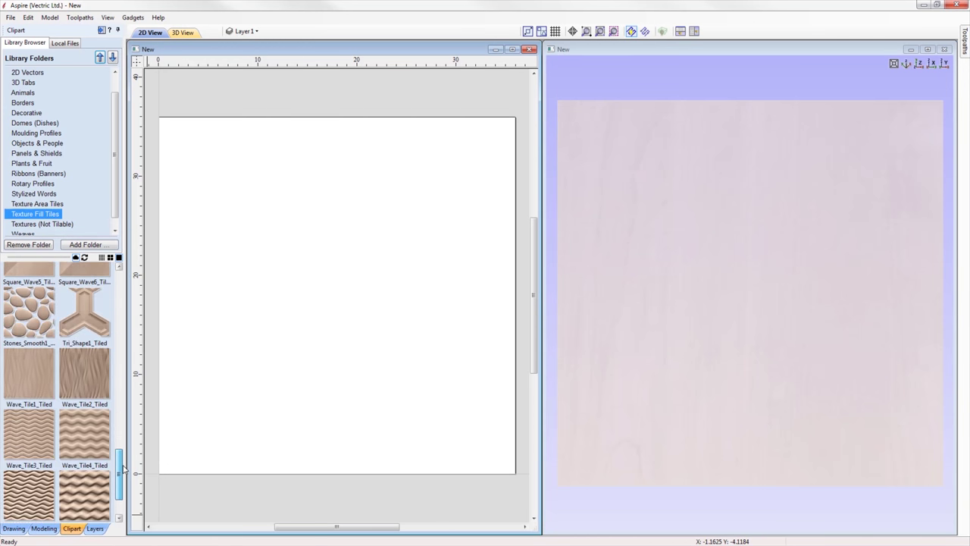
pyautogui.moveTo(85, 379); pyautogui.dragTo(190, 447)
pyautogui.moveTo(226, 403); pyautogui.dragTo(503, 102)
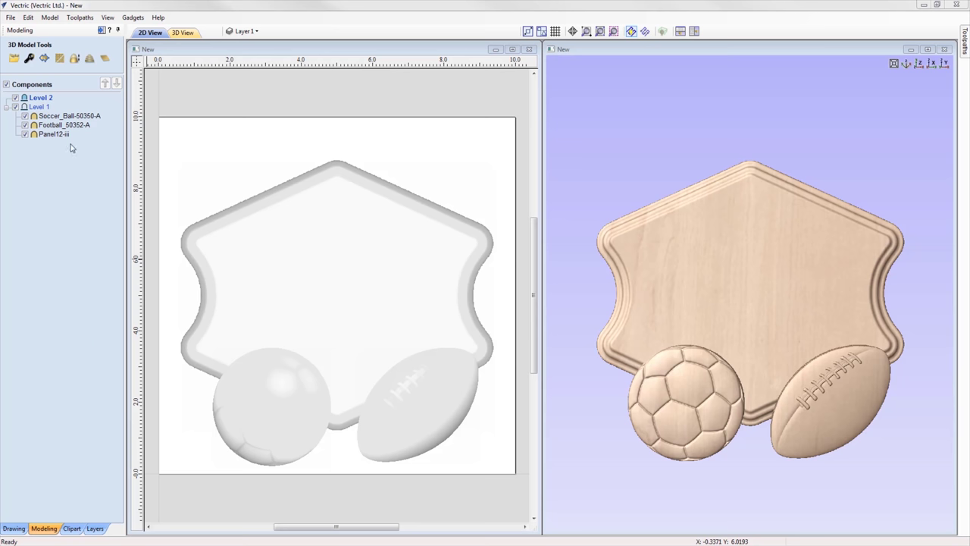
# Step: Select the soccer ball and football components and copy them from Level 1 to Level 2
pyautogui.click(72, 116)
pyautogui.keyDown('shift'); pyautogui.click(76, 126); pyautogui.keyUp('shift')
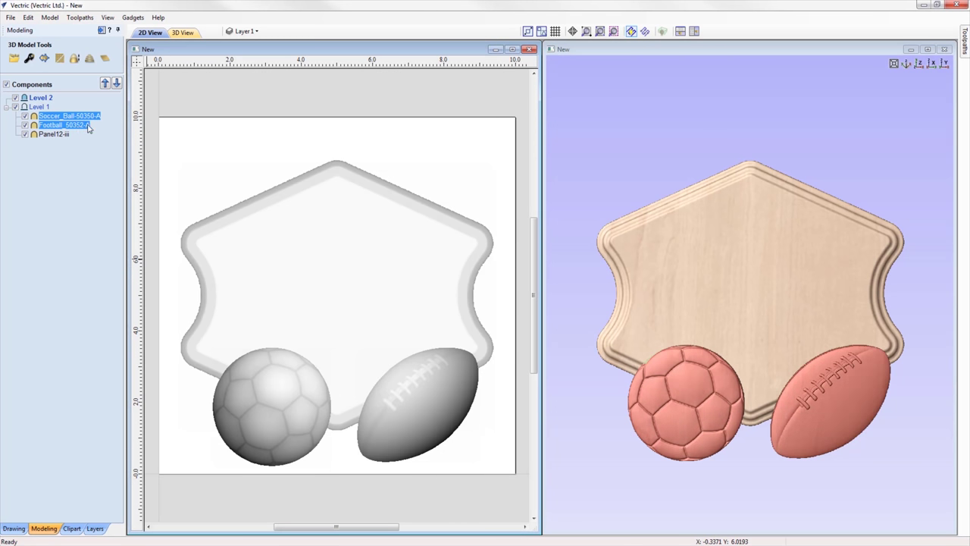
pyautogui.moveTo(82, 120); pyautogui.dragTo(91, 100)
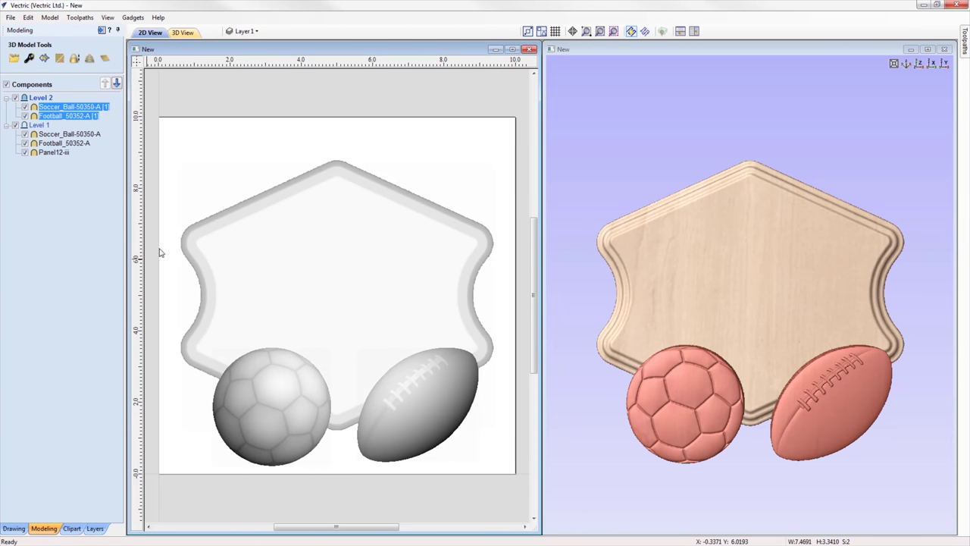
# Step: Move the copied balls up onto the panel and shift the football copy slightly toward the panel's centre
pyautogui.moveTo(282, 378); pyautogui.dragTo(300, 283)
pyautogui.click(460, 176)
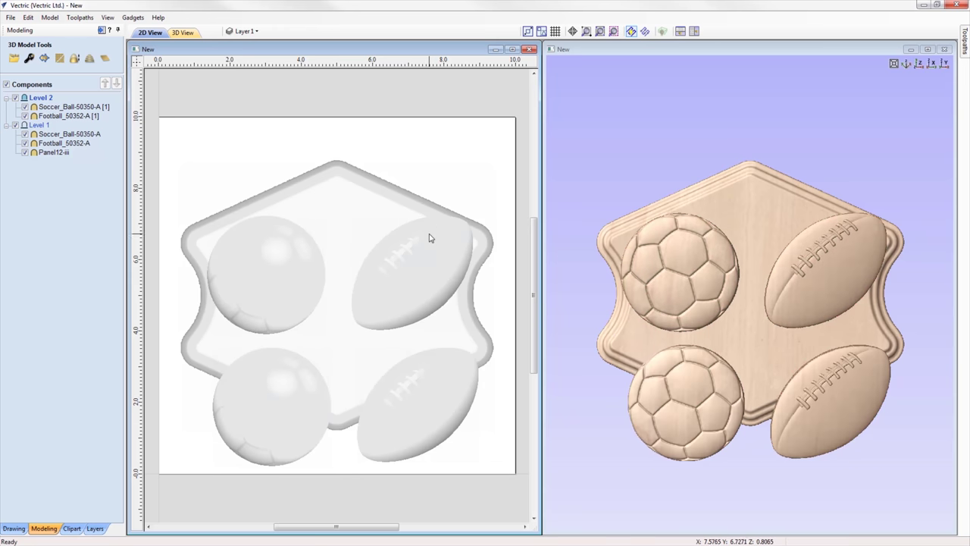
pyautogui.click(429, 240)
pyautogui.moveTo(428, 241); pyautogui.dragTo(408, 250)
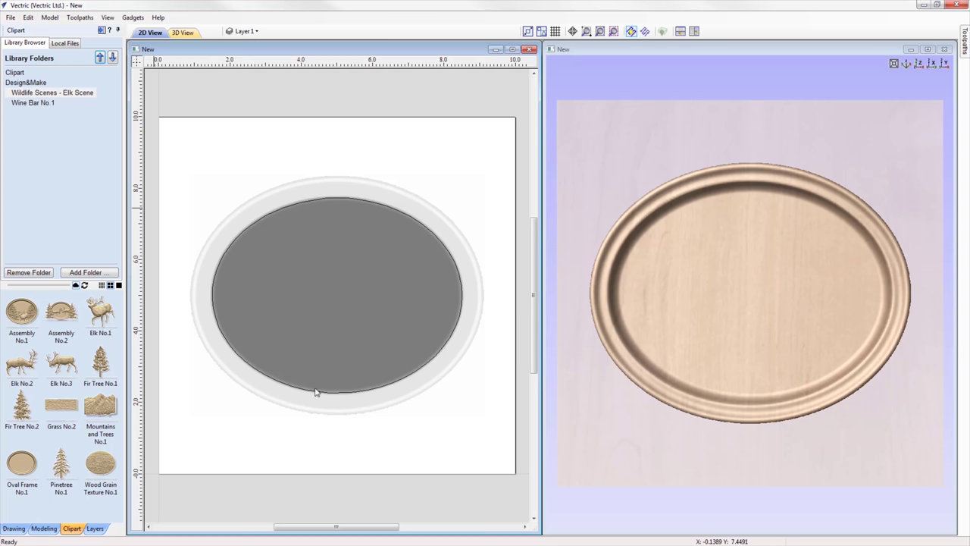
# Step: Place the Mountains and Trees No.1 clipart across the oval frame, sized about 9.35 by 4.12 inches, and clear the selection
pyautogui.moveTo(317, 392); pyautogui.dragTo(326, 318)
pyautogui.moveTo(746, 274); pyautogui.dragTo(670, 336)
pyautogui.moveTo(674, 286); pyautogui.dragTo(661, 284)
pyautogui.moveTo(797, 276); pyautogui.dragTo(912, 310)
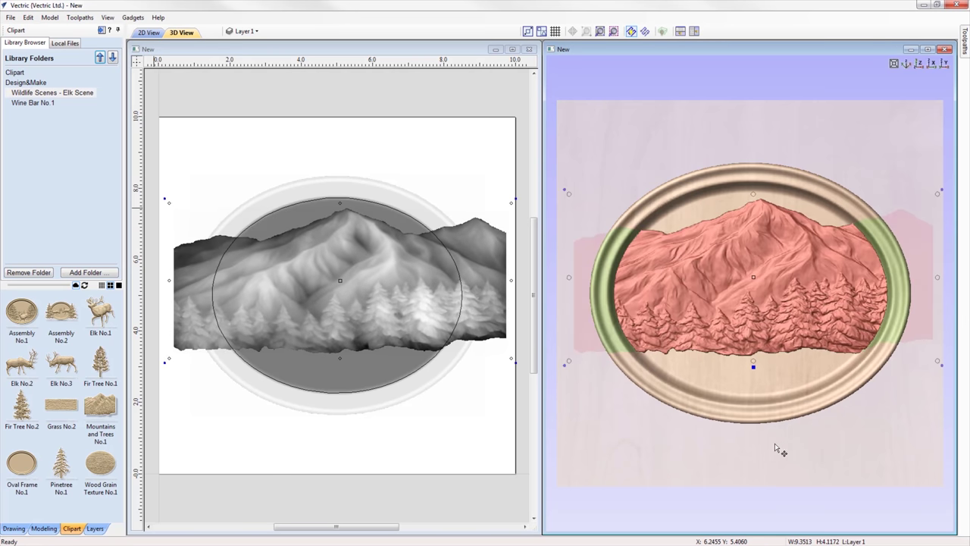
pyautogui.click(892, 450)
# Step: Insert the Elk No.1 clipart over the mountain scene, set its base height to 0.2 inches and reposition it slightly up and left
pyautogui.moveTo(100, 313)
pyautogui.mouseDown()
pyautogui.moveTo(130, 335)
pyautogui.moveTo(740, 343)
pyautogui.moveTo(805, 357)
pyautogui.moveTo(808, 403)
pyautogui.moveTo(793, 350)
pyautogui.moveTo(787, 396)
pyautogui.moveTo(797, 369)
pyautogui.mouseUp()
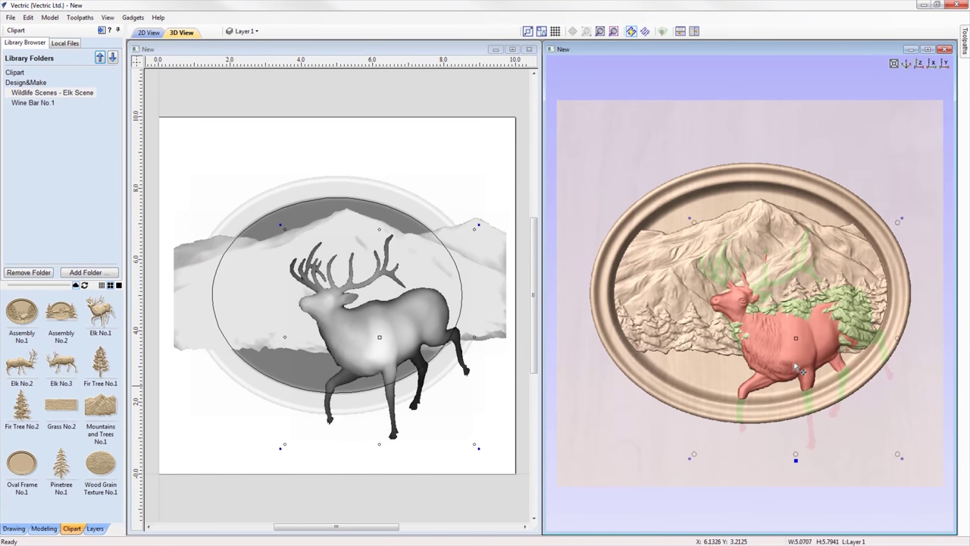
pyautogui.click(796, 461)
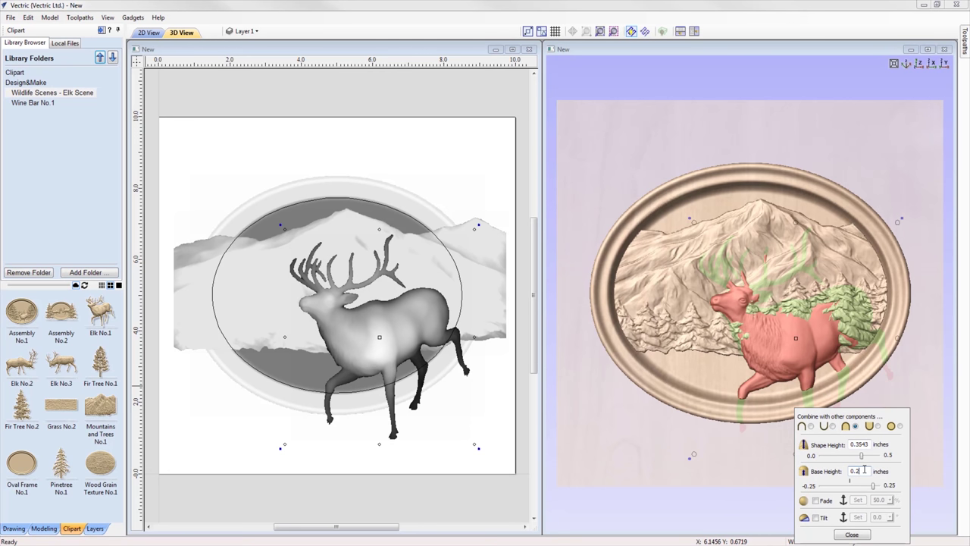
pyautogui.press('Return')
pyautogui.click(851, 535)
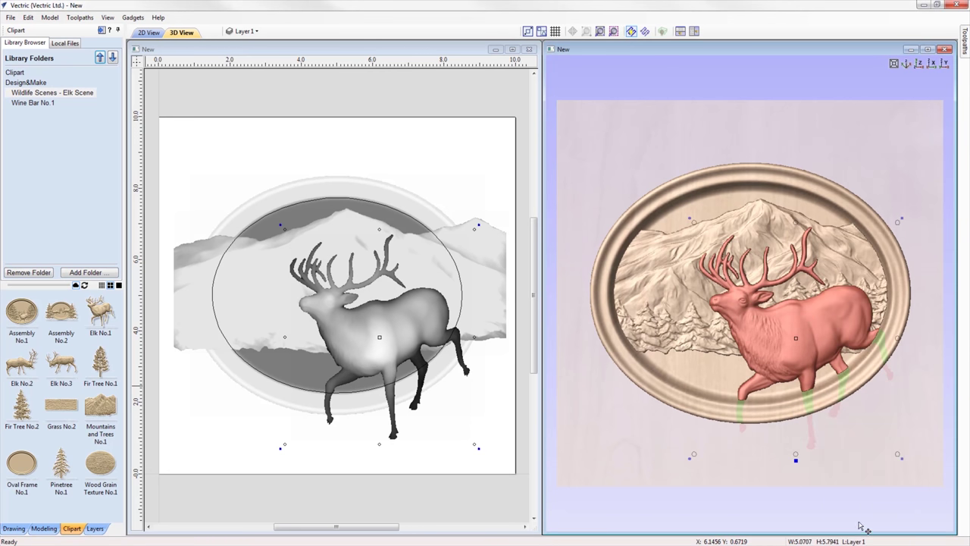
pyautogui.click(904, 470)
pyautogui.click(804, 351)
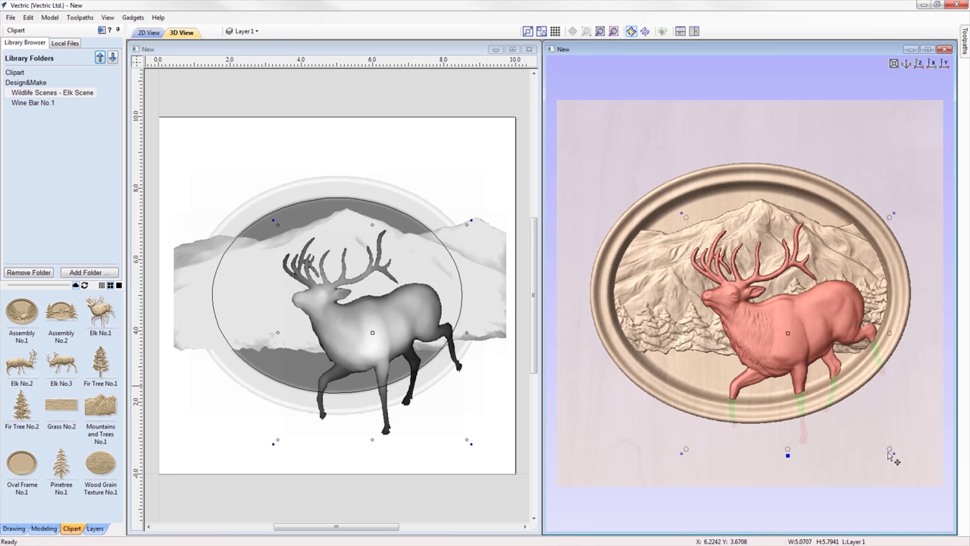
pyautogui.click(855, 519)
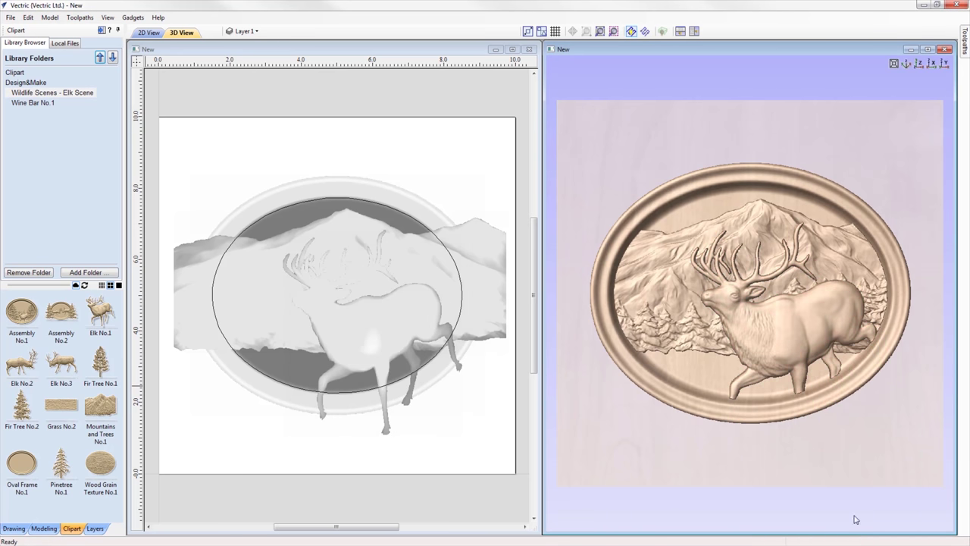
# Step: Delete the elk and the mountain scene, leaving only the oval frame
pyautogui.click(403, 310)
pyautogui.press('Delete')
pyautogui.press('Delete')
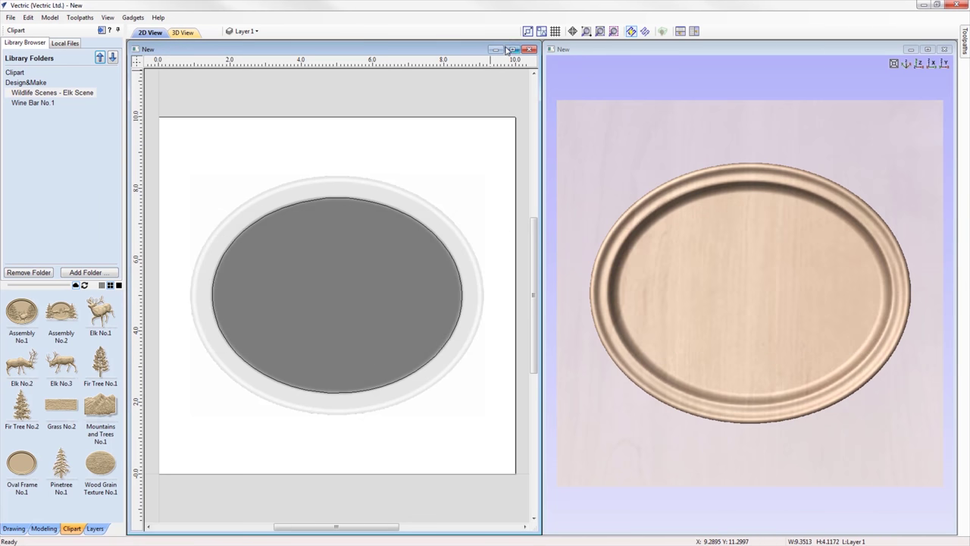
# Step: Select the inner oval vector of the frame and turn on clipping for Level 2
pyautogui.click(512, 49)
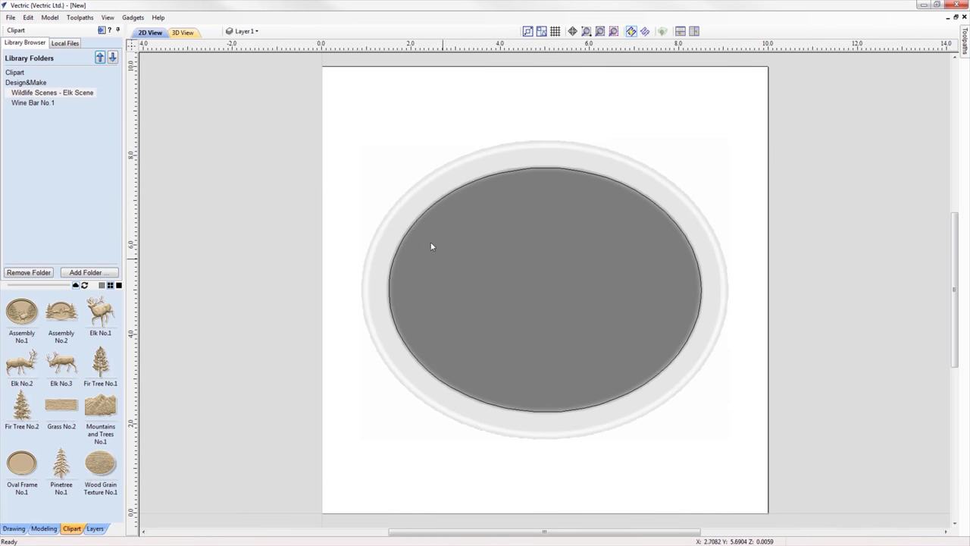
pyautogui.click(422, 219)
pyautogui.click(44, 528)
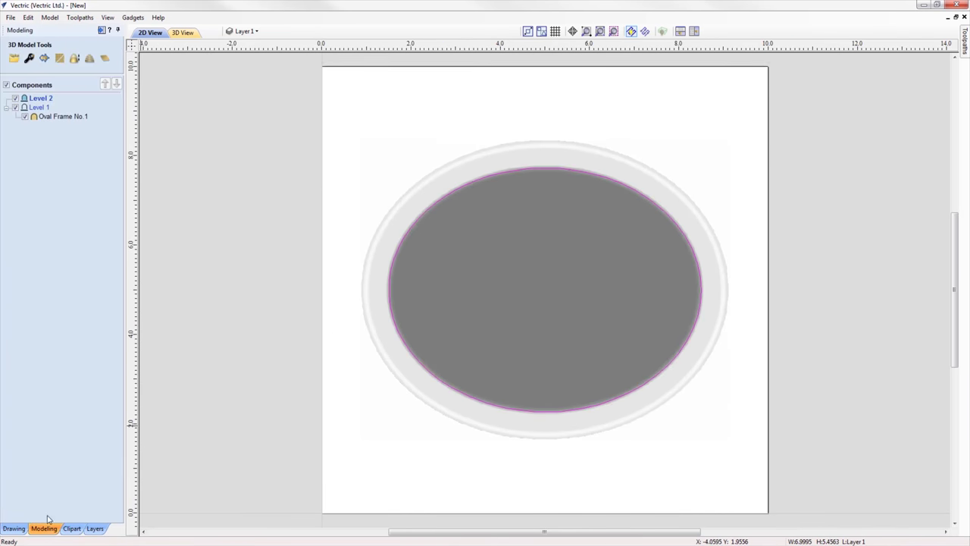
pyautogui.rightClick(52, 99)
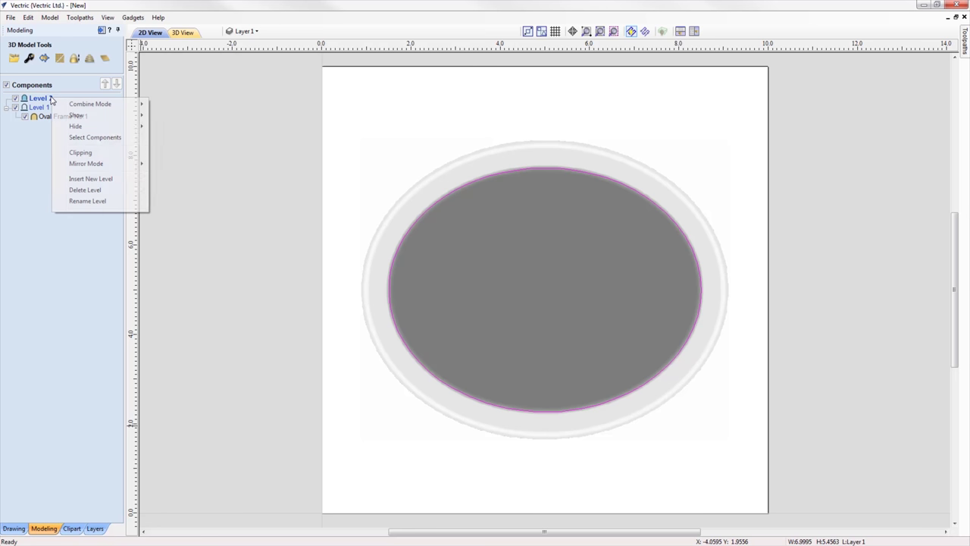
pyautogui.click(82, 153)
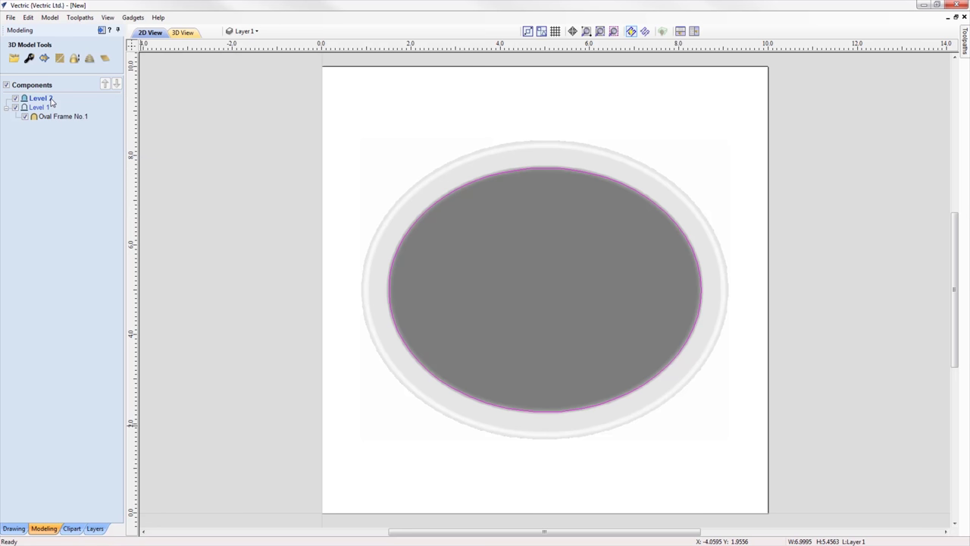
# Step: Rename Level 2 as Cropping Level and show the 2D and 3D views side by side
pyautogui.rightClick(52, 98)
pyautogui.click(93, 203)
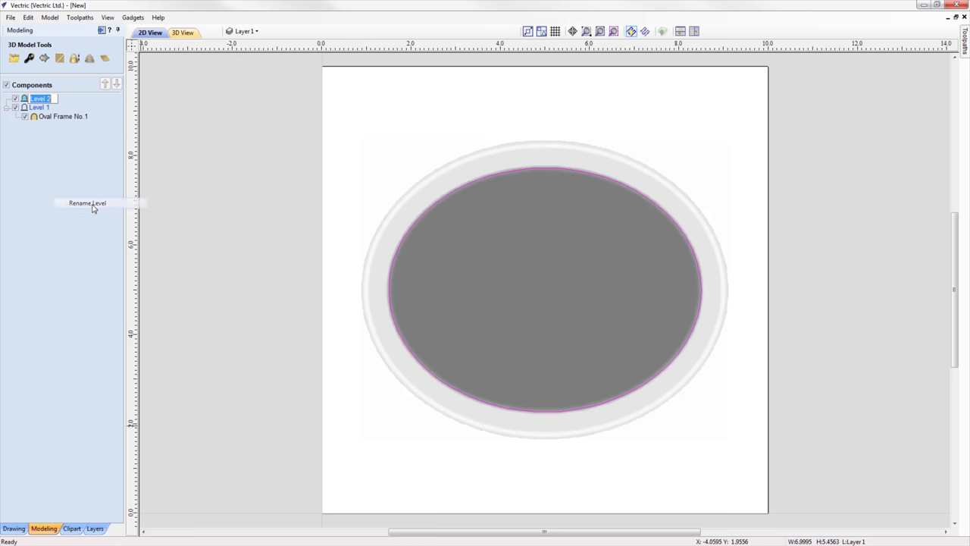
pyautogui.write('Cropping Level')
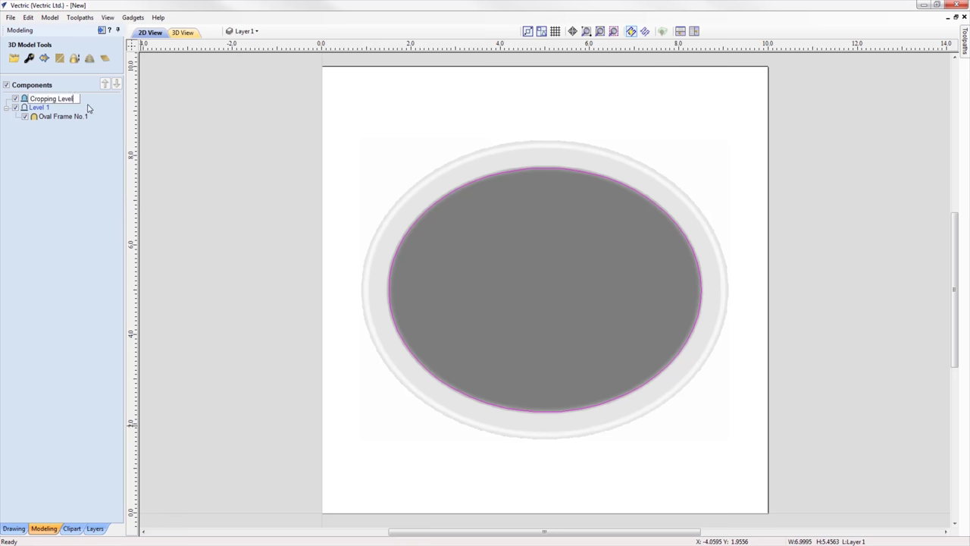
pyautogui.press('Return')
pyautogui.click(692, 31)
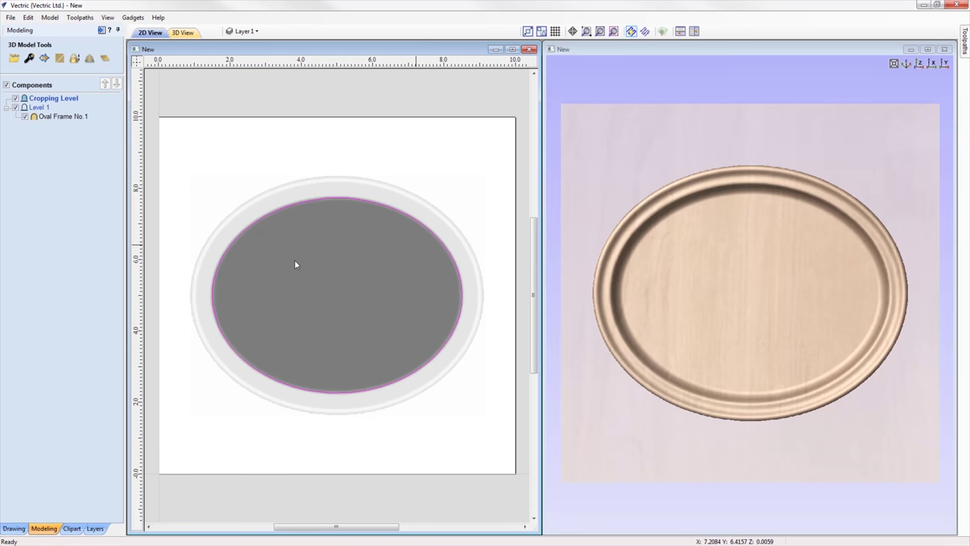
# Step: Insert the Elk No.1 clipart in the Cropping Level, adjust its size, and add Grass No.2 across the lower part of the oval frame
pyautogui.click(74, 528)
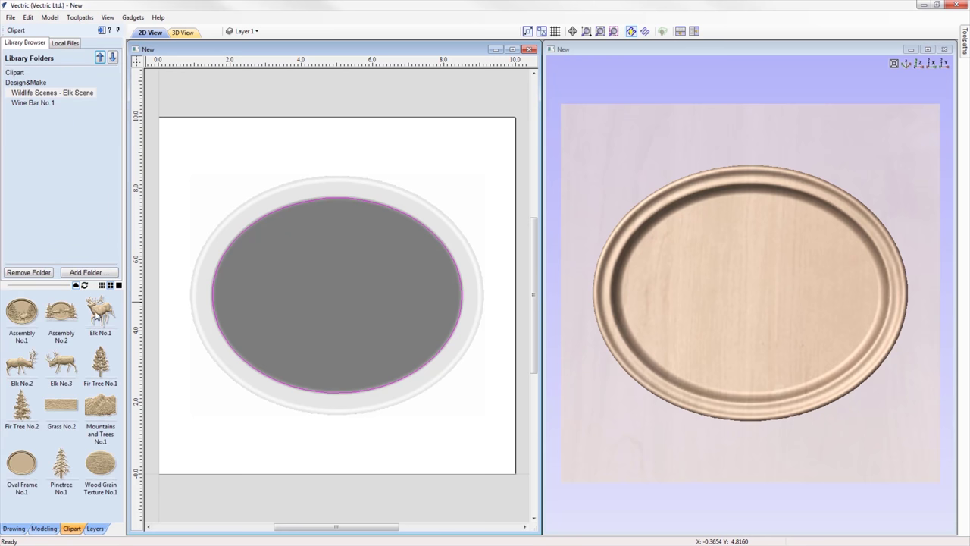
pyautogui.moveTo(95, 317); pyautogui.dragTo(400, 336)
pyautogui.moveTo(286, 435); pyautogui.dragTo(298, 433)
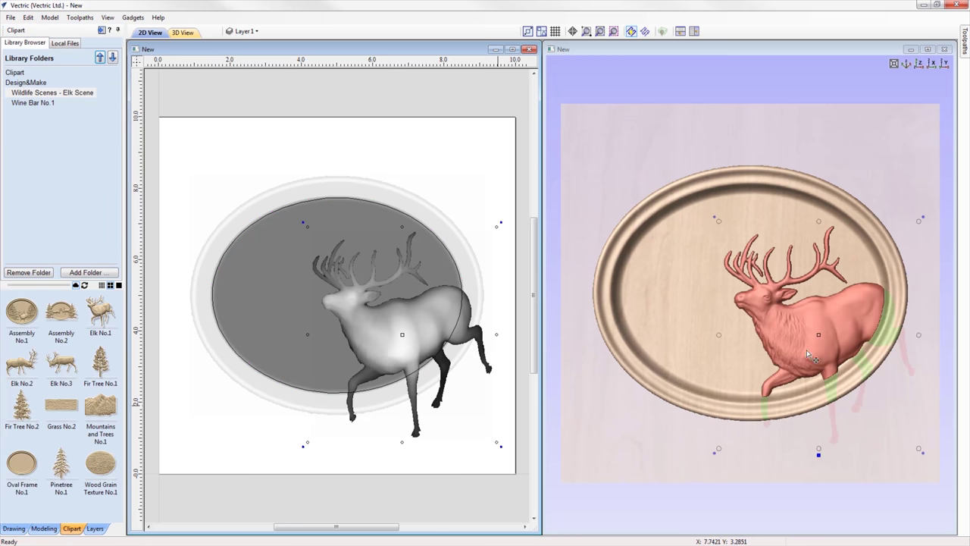
pyautogui.moveTo(61, 406); pyautogui.dragTo(323, 383)
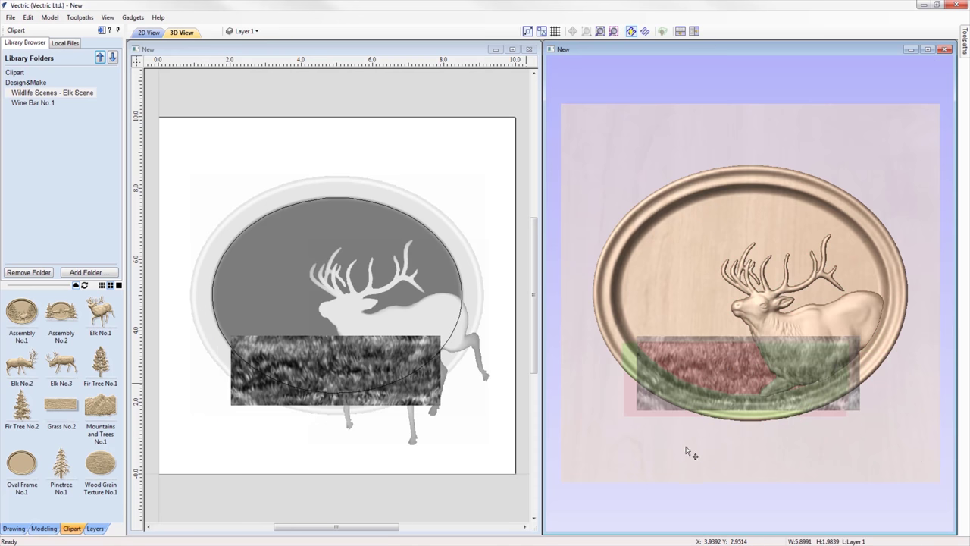
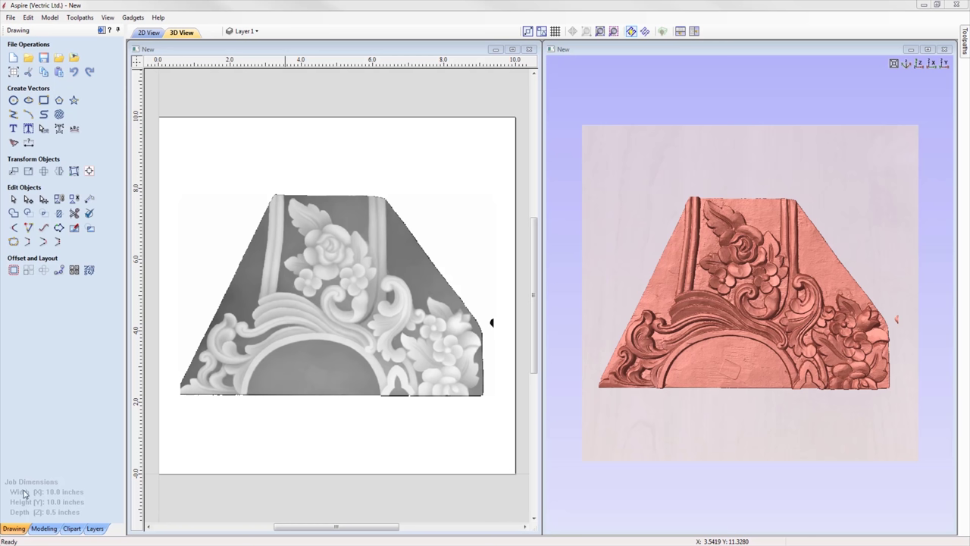
# Step: Apply Replace Below to the Half Cartouche component with a picked value of 0.3883, transparent replacement and lowering by value
pyautogui.click(44, 528)
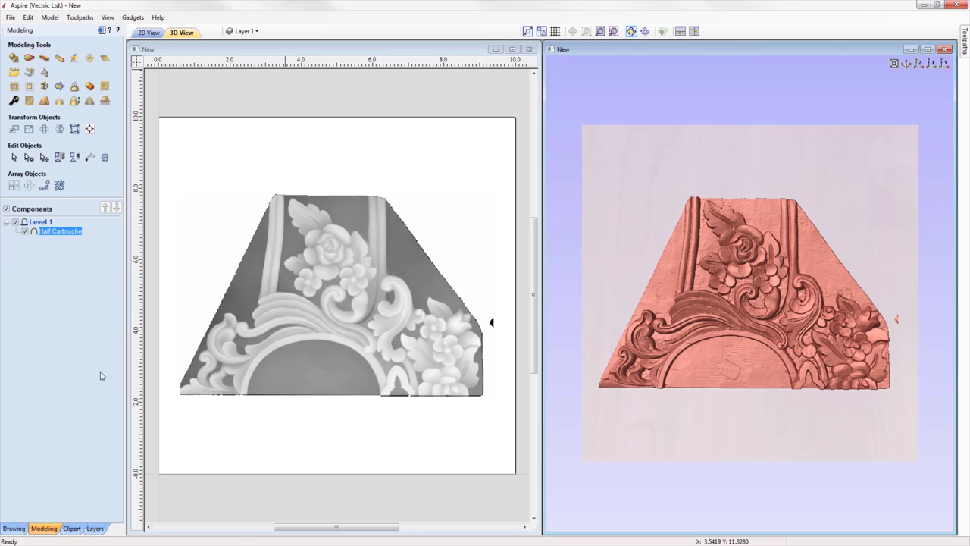
pyautogui.click(105, 103)
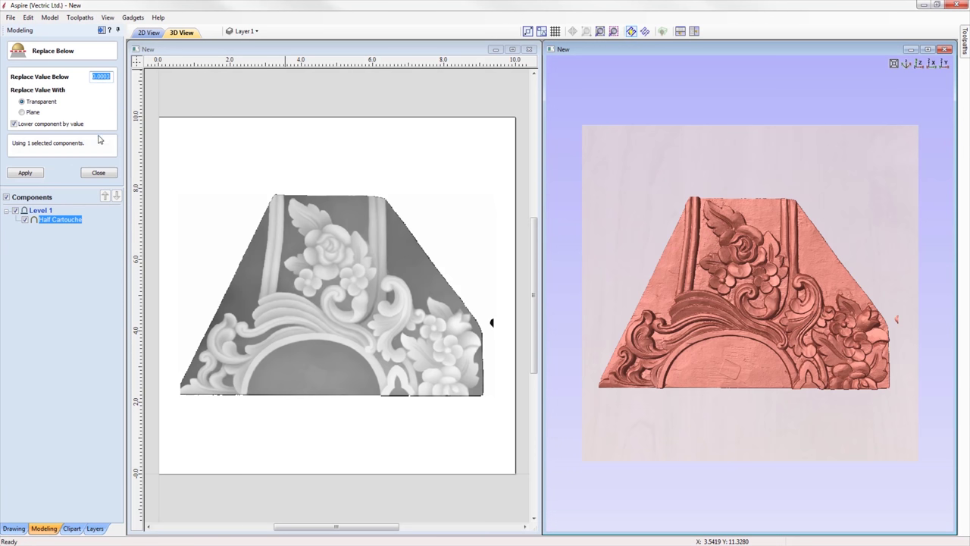
pyautogui.moveTo(648, 435); pyautogui.dragTo(785, 276)
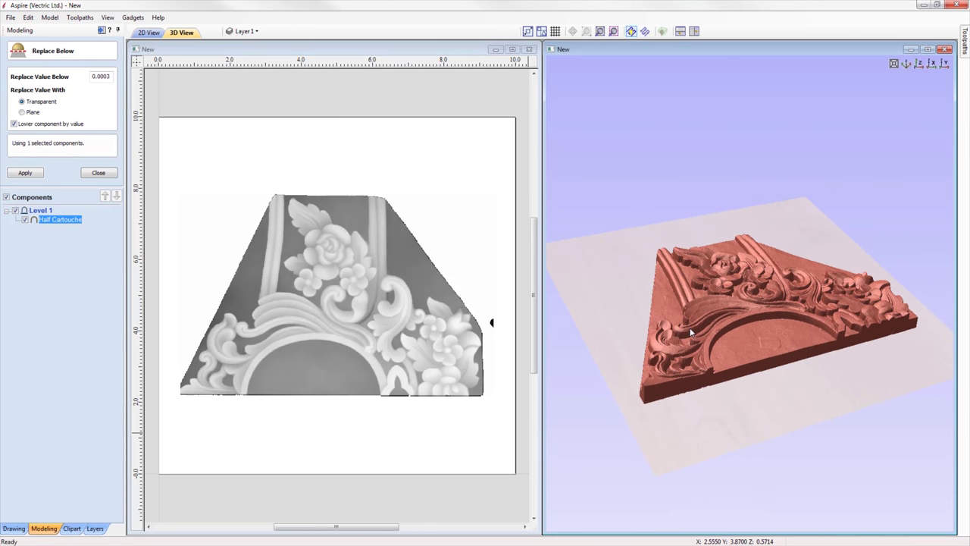
pyautogui.click(749, 349)
pyautogui.click(25, 172)
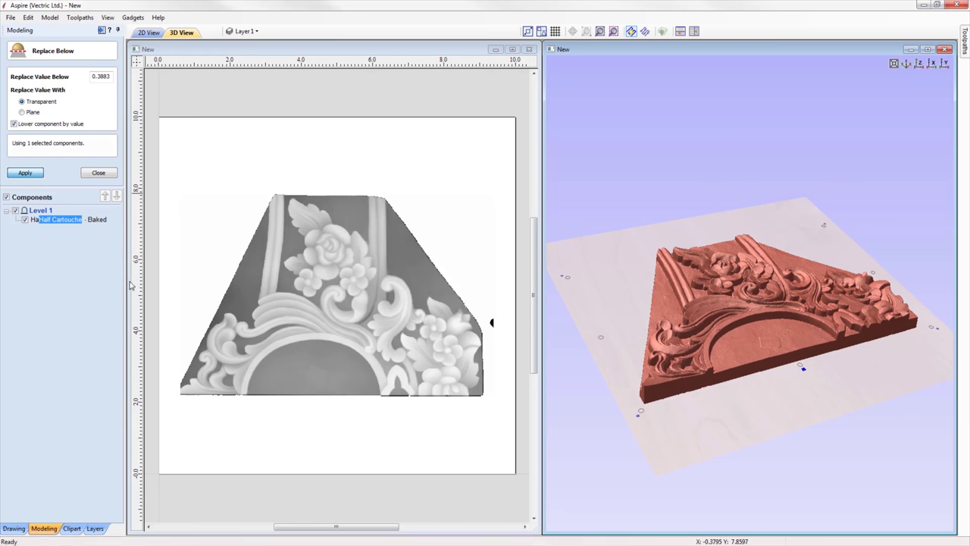
# Step: Undo the last Replace Below and pick 0.3854 on the cartouche model as the new replace value
pyautogui.moveTo(852, 392); pyautogui.dragTo(795, 372)
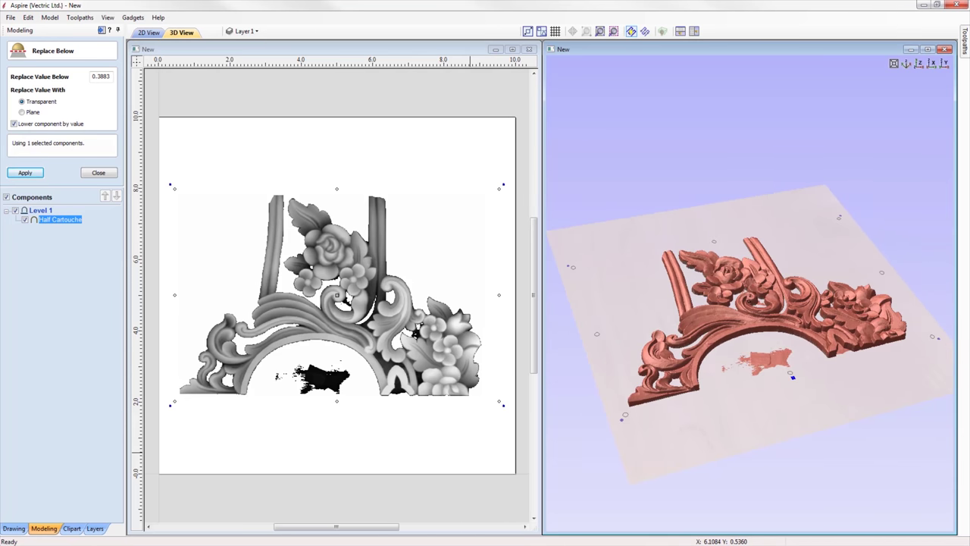
pyautogui.hotkey('ctrl', 'z')
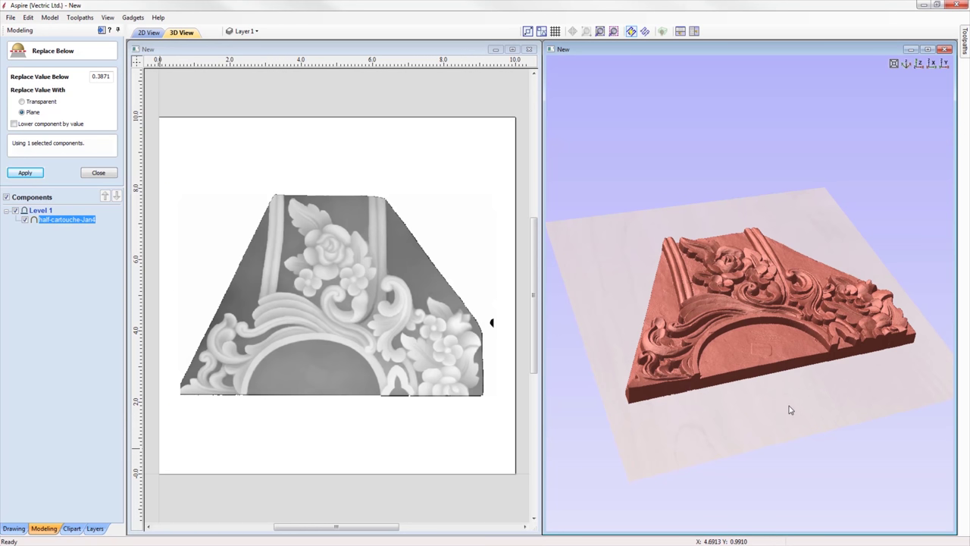
pyautogui.moveTo(720, 401); pyautogui.dragTo(807, 413)
pyautogui.moveTo(92, 76); pyautogui.dragTo(133, 76)
pyautogui.write('0.')
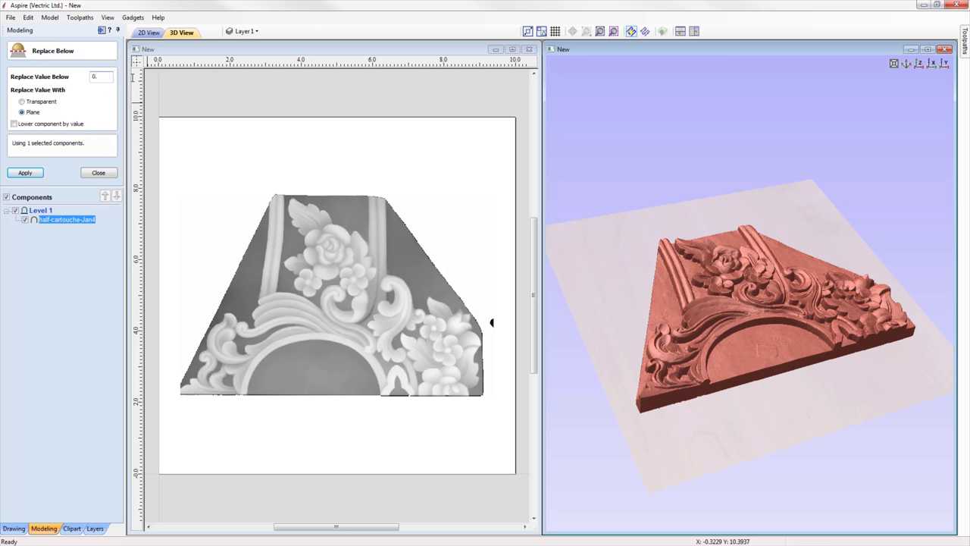
pyautogui.write('39')
pyautogui.click(737, 370)
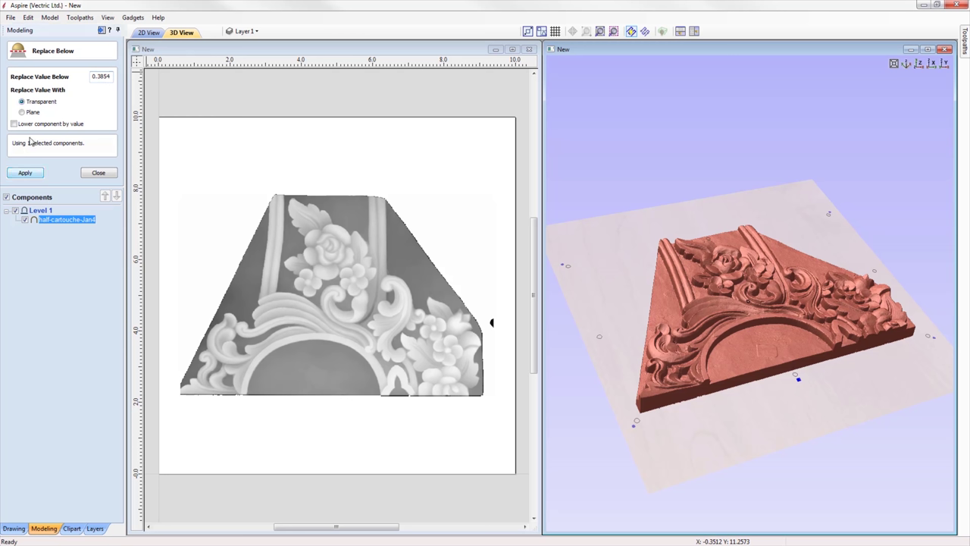
# Step: Try Replace Below at 0.3854 without lowering the component, once with Transparent and once with Plane replacement, undoing each result
pyautogui.click(27, 173)
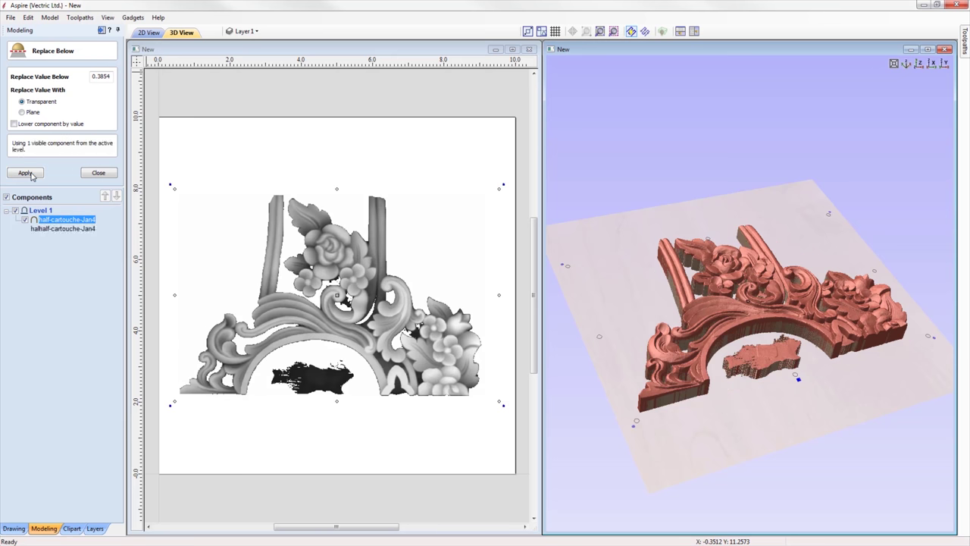
pyautogui.hotkey('ctrl', 'z')
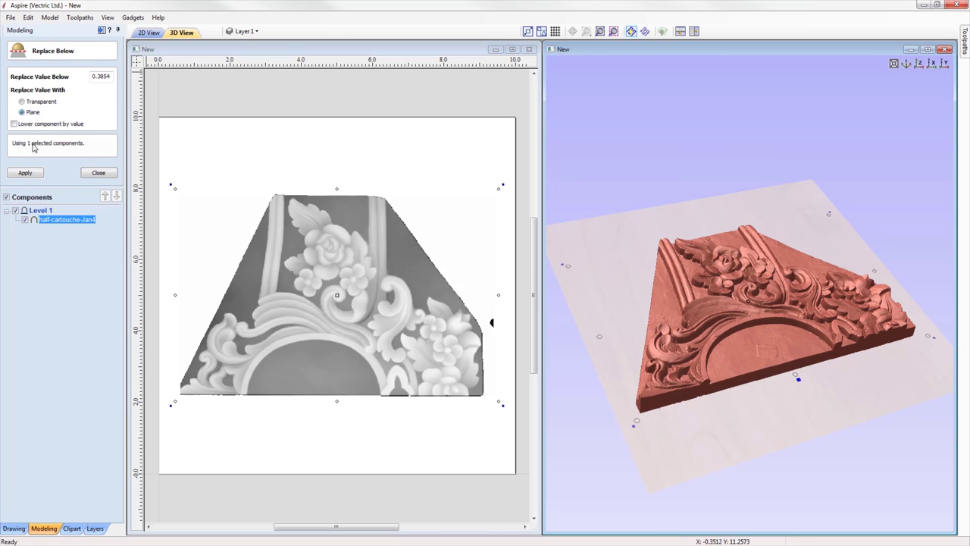
pyautogui.click(33, 174)
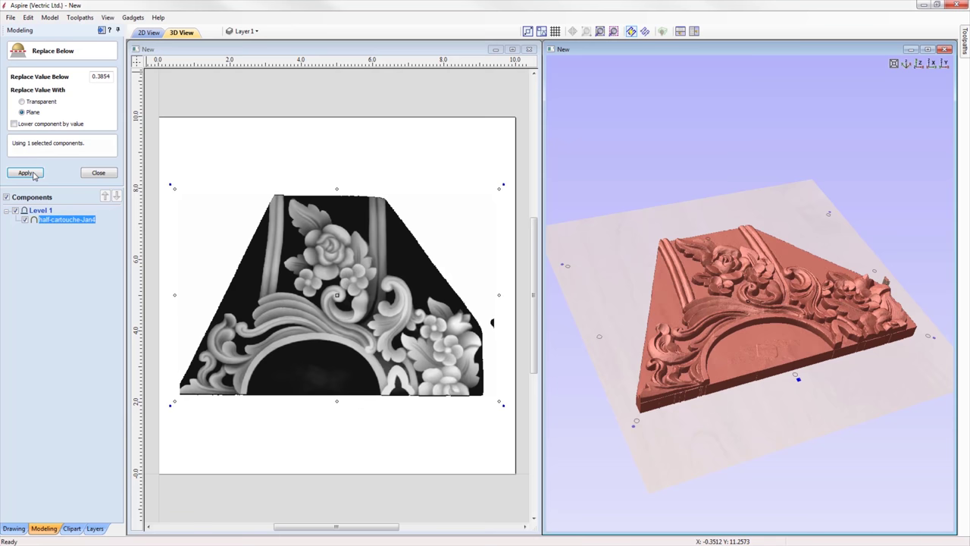
pyautogui.hotkey('ctrl', 'z')
# Step: Apply Replace Below to the cartouche at 0.3854 with lowering of the component by value
pyautogui.click(14, 124)
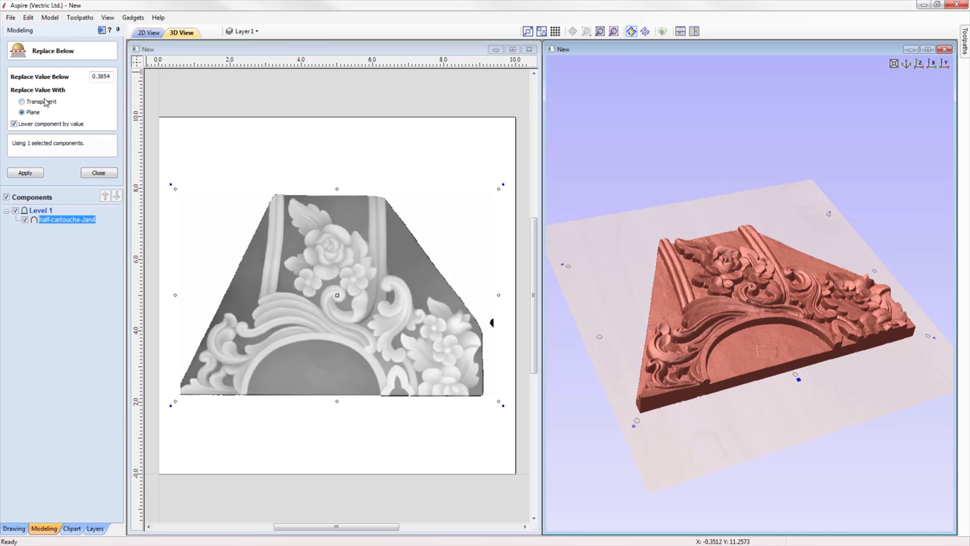
pyautogui.click(26, 173)
pyautogui.moveTo(861, 392)
pyautogui.mouseDown()
pyautogui.moveTo(751, 385)
pyautogui.moveTo(825, 402)
pyautogui.mouseUp()
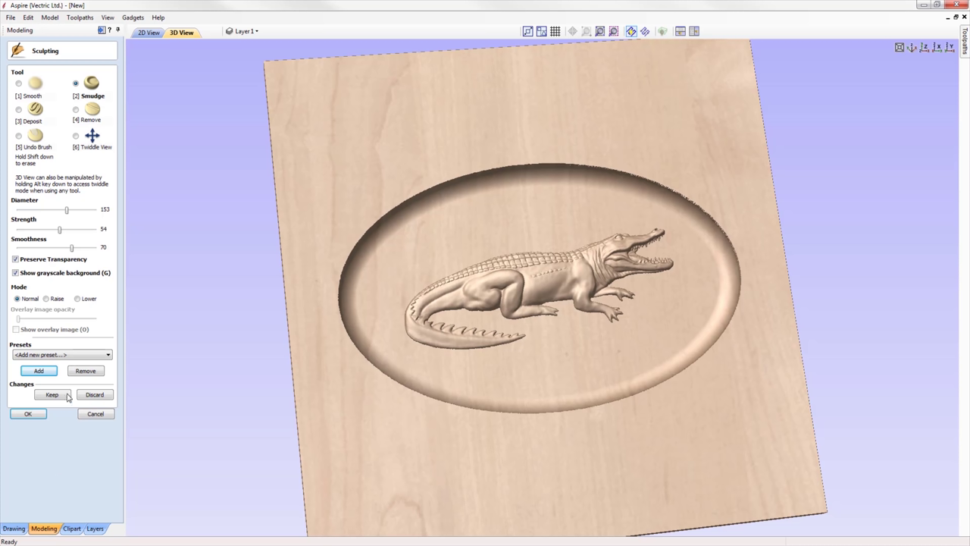
# Step: Load the Smooth Edge Finish sculpting preset and smooth the rough rim of the oval recess around the crocodile
pyautogui.click(82, 357)
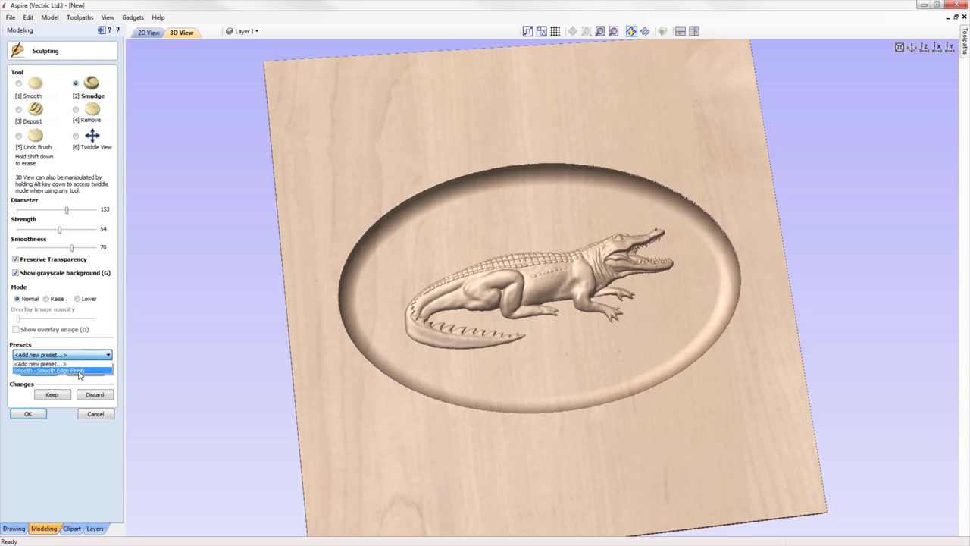
pyautogui.click(79, 370)
pyautogui.moveTo(383, 190)
pyautogui.mouseDown()
pyautogui.moveTo(383, 345)
pyautogui.moveTo(661, 393)
pyautogui.moveTo(716, 144)
pyautogui.moveTo(386, 195)
pyautogui.moveTo(348, 265)
pyautogui.mouseUp()
# Step: Smudge scallops around the oval rim with a brush diameter of 113 and save the settings as preset Smudge-Scalloped Edges
pyautogui.press('2')
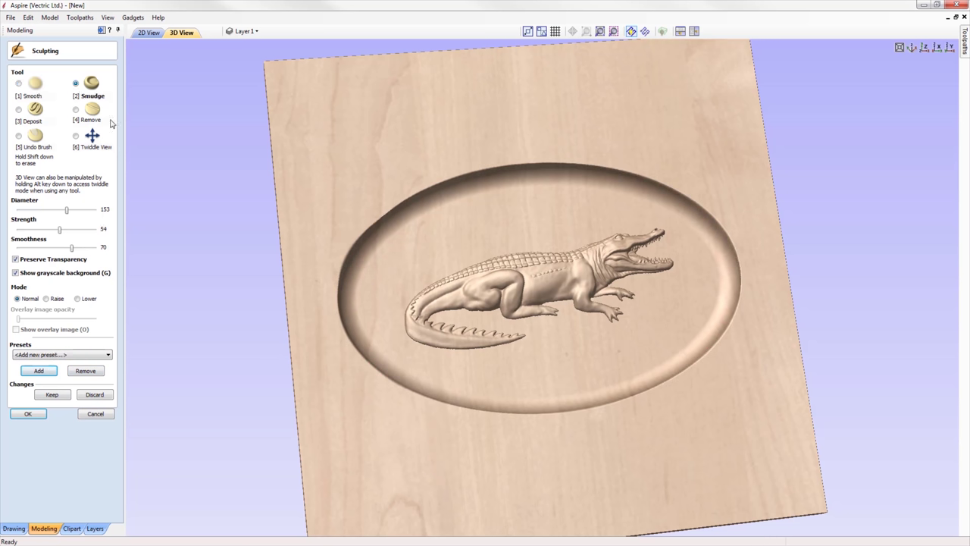
pyautogui.moveTo(66, 209); pyautogui.dragTo(59, 209)
pyautogui.moveTo(375, 204)
pyautogui.mouseDown()
pyautogui.moveTo(440, 182)
pyautogui.moveTo(485, 196)
pyautogui.moveTo(514, 186)
pyautogui.moveTo(541, 157)
pyautogui.moveTo(594, 189)
pyautogui.moveTo(645, 168)
pyautogui.moveTo(676, 198)
pyautogui.moveTo(691, 241)
pyautogui.moveTo(730, 225)
pyautogui.moveTo(719, 278)
pyautogui.moveTo(742, 322)
pyautogui.moveTo(705, 339)
pyautogui.moveTo(667, 393)
pyautogui.moveTo(623, 383)
pyautogui.moveTo(600, 409)
pyautogui.moveTo(530, 389)
pyautogui.moveTo(454, 410)
pyautogui.moveTo(420, 381)
pyautogui.moveTo(427, 399)
pyautogui.moveTo(365, 367)
pyautogui.moveTo(371, 328)
pyautogui.moveTo(352, 329)
pyautogui.moveTo(357, 306)
pyautogui.moveTo(338, 283)
pyautogui.moveTo(392, 242)
pyautogui.moveTo(362, 203)
pyautogui.mouseUp()
pyautogui.click(39, 371)
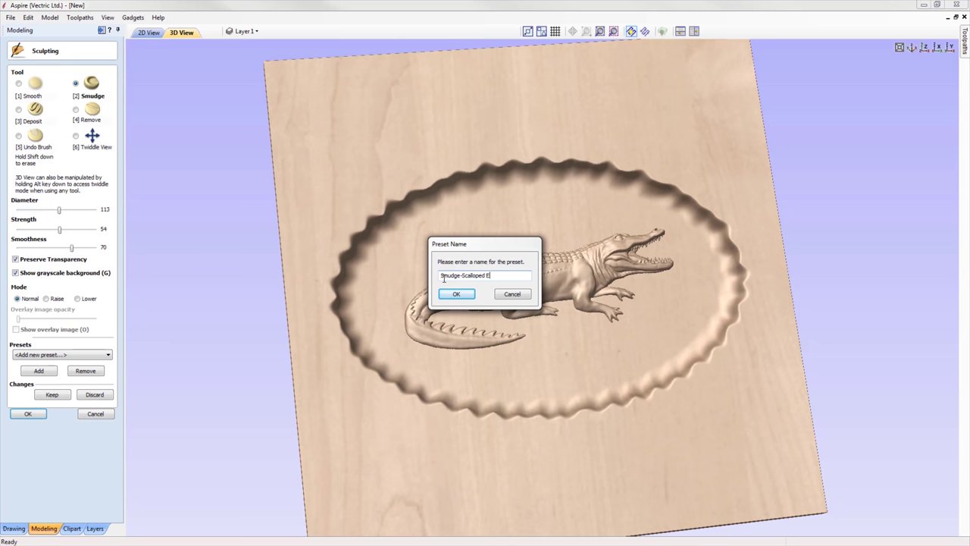
pyautogui.click(456, 294)
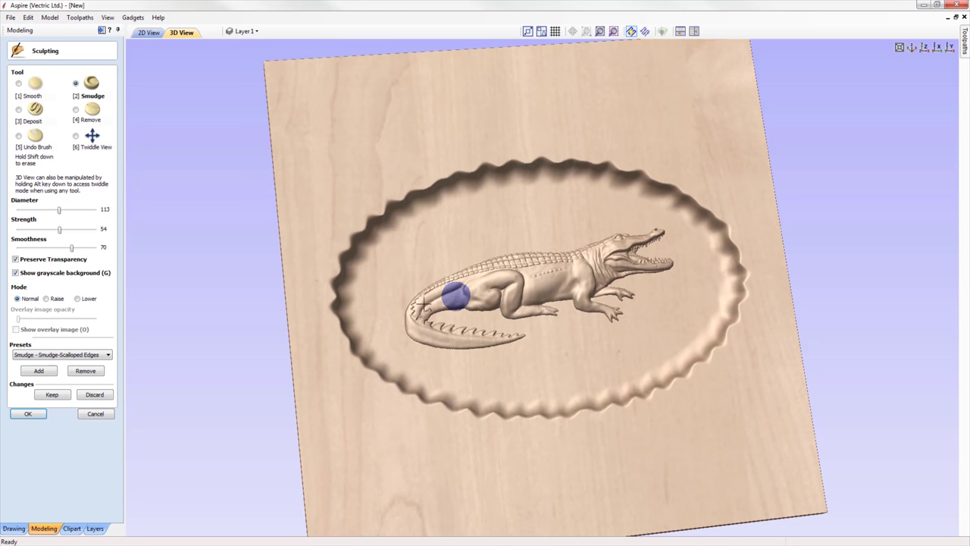
# Step: Switch to the Smooth Edge Finish sculpting preset and back to Smudge-Scalloped Edges
pyautogui.click(108, 356)
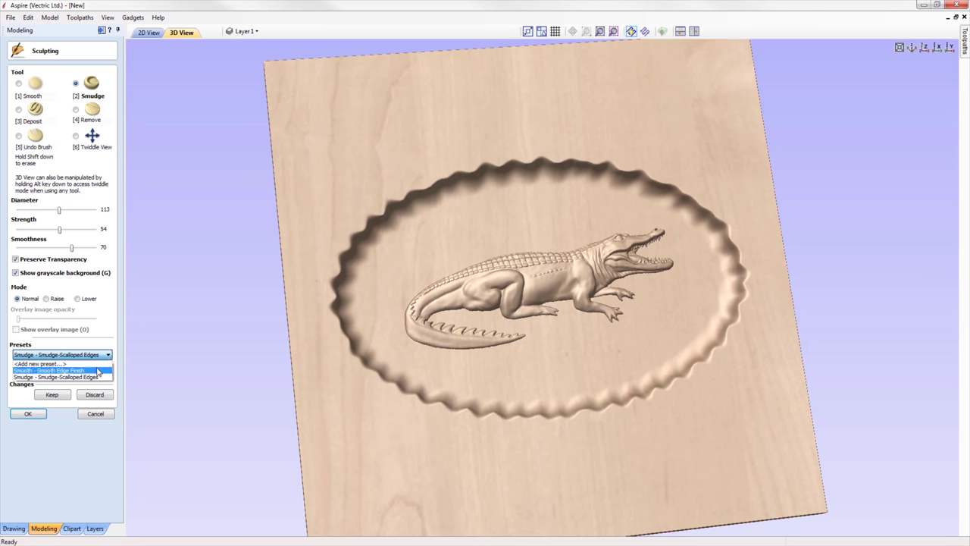
pyautogui.click(97, 376)
pyautogui.click(106, 354)
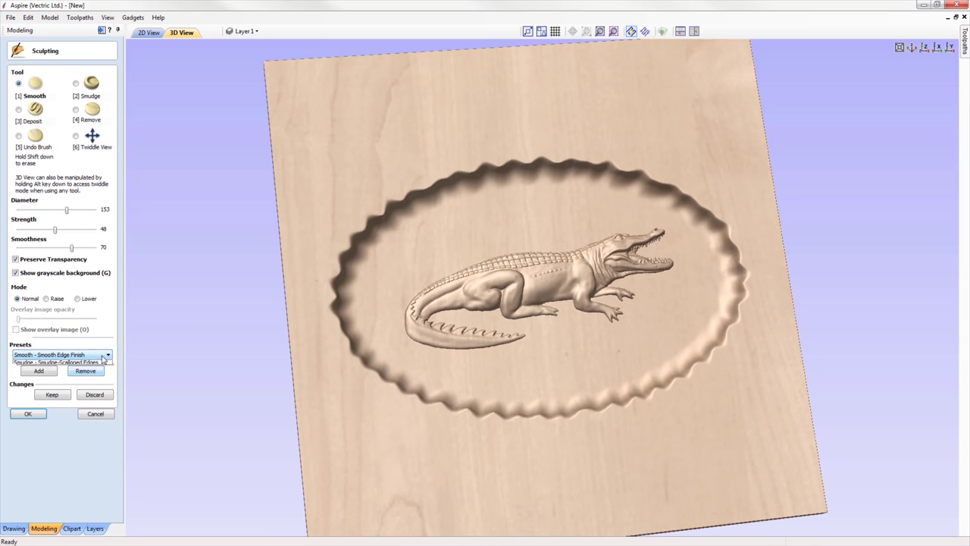
pyautogui.click(102, 377)
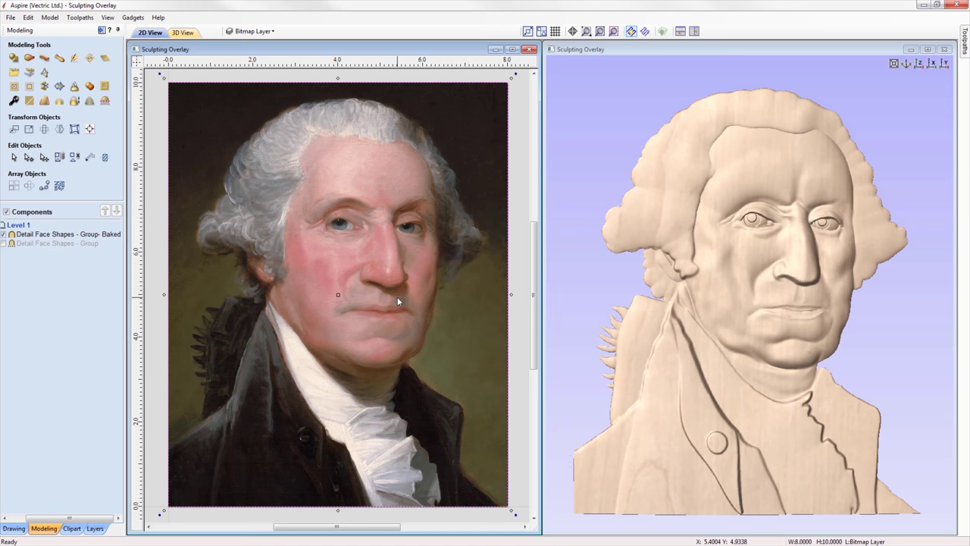
# Step: Start sculpting the baked Detail Face Shapes group component and maximize the 3D view
pyautogui.click(108, 238)
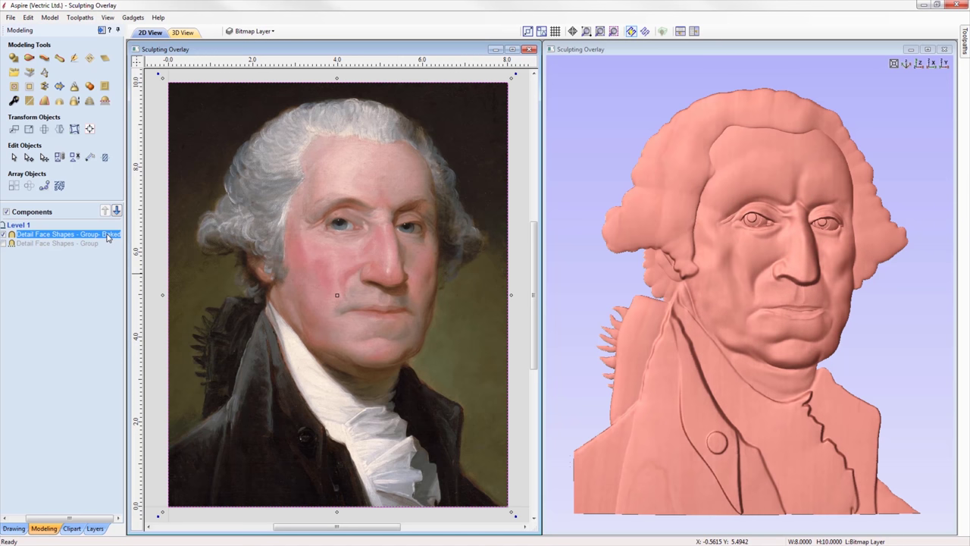
pyautogui.click(74, 59)
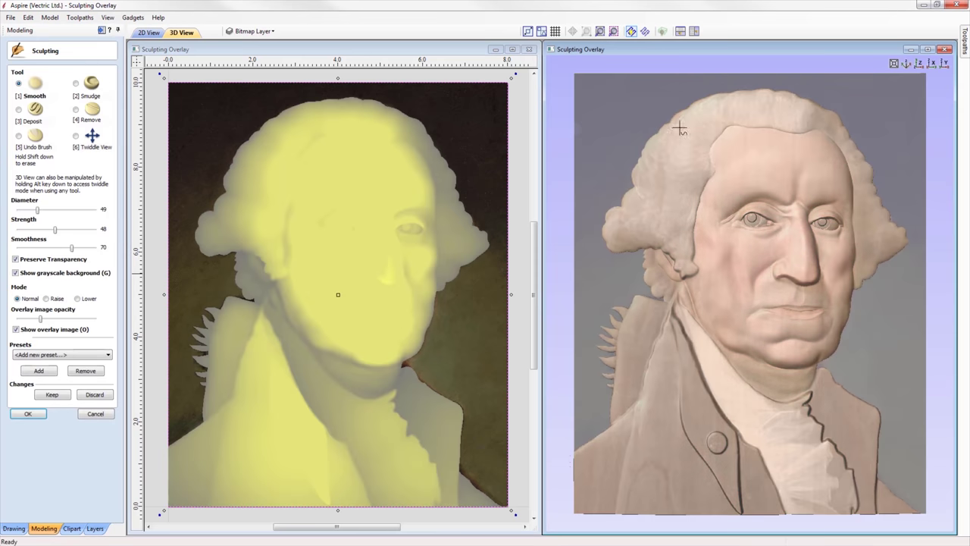
pyautogui.click(927, 49)
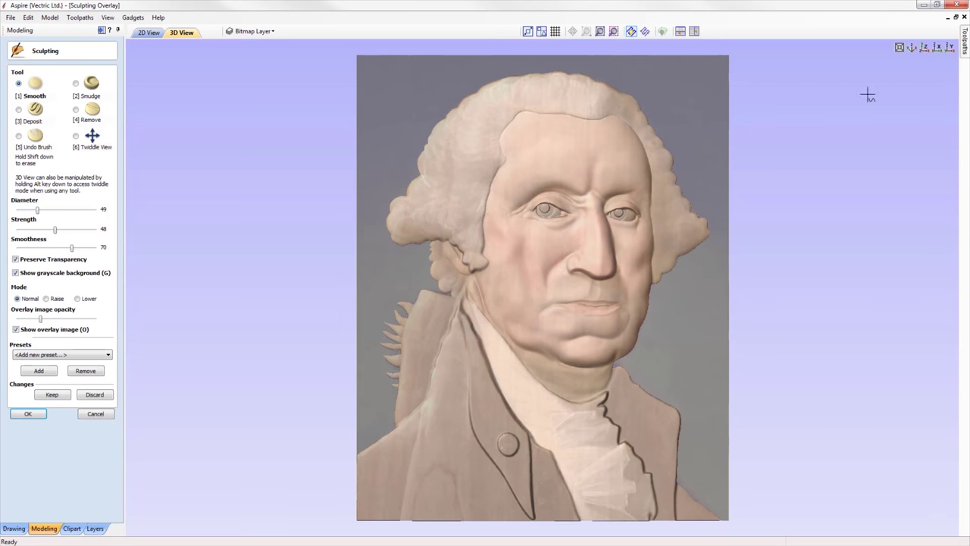
# Step: Raise the overlay image opacity, toggle the overlay off and on over the portrait model, and reduce its opacity to a medium level
pyautogui.moveTo(47, 323); pyautogui.dragTo(73, 322)
pyautogui.click(47, 330)
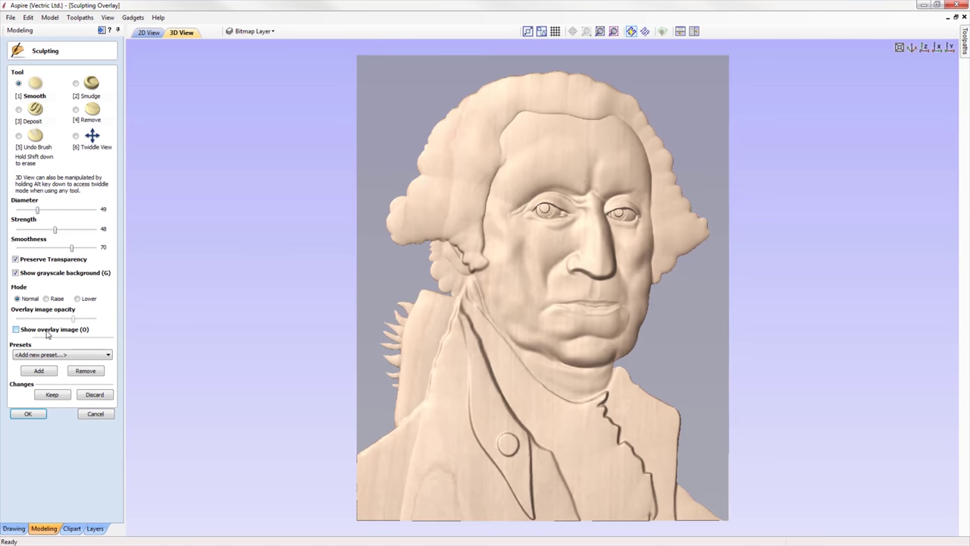
pyautogui.click(47, 332)
pyautogui.click(47, 332)
pyautogui.click(55, 331)
pyautogui.moveTo(72, 322); pyautogui.dragTo(51, 321)
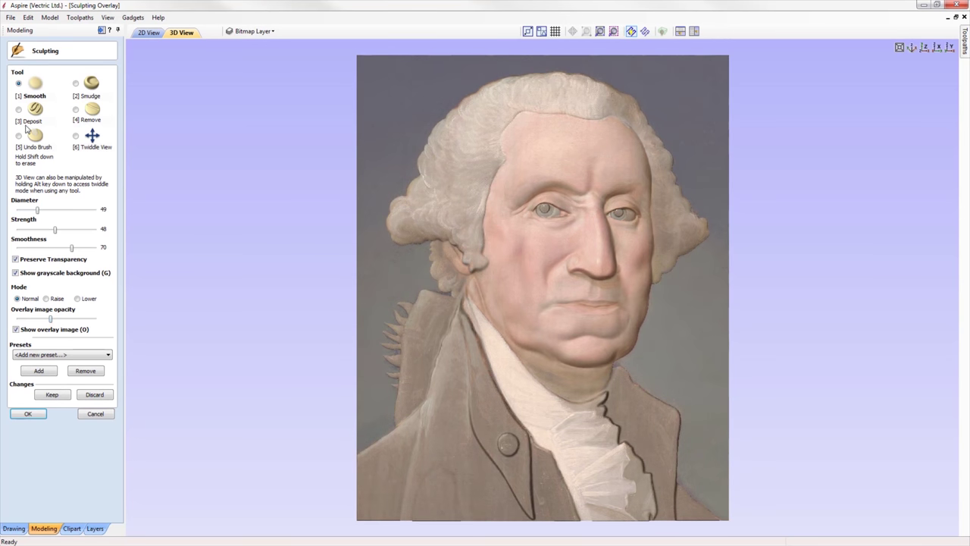
# Step: Set the sculpting brush diameter to 43 and lower the overlay image opacity
pyautogui.moveTo(35, 213); pyautogui.dragTo(32, 214)
pyautogui.moveTo(51, 321)
pyautogui.mouseDown()
pyautogui.moveTo(31, 322)
pyautogui.moveTo(53, 321)
pyautogui.mouseUp()
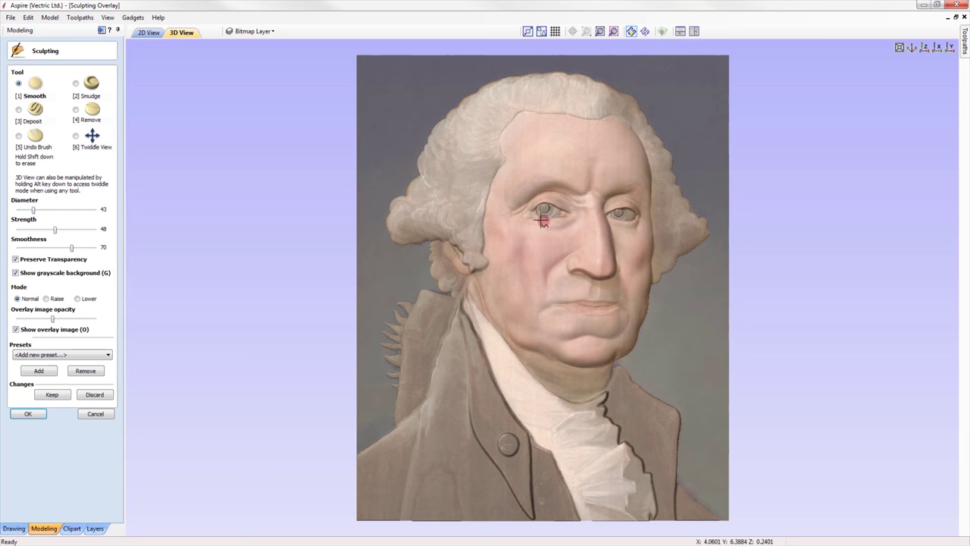
pyautogui.moveTo(52, 321); pyautogui.dragTo(26, 323)
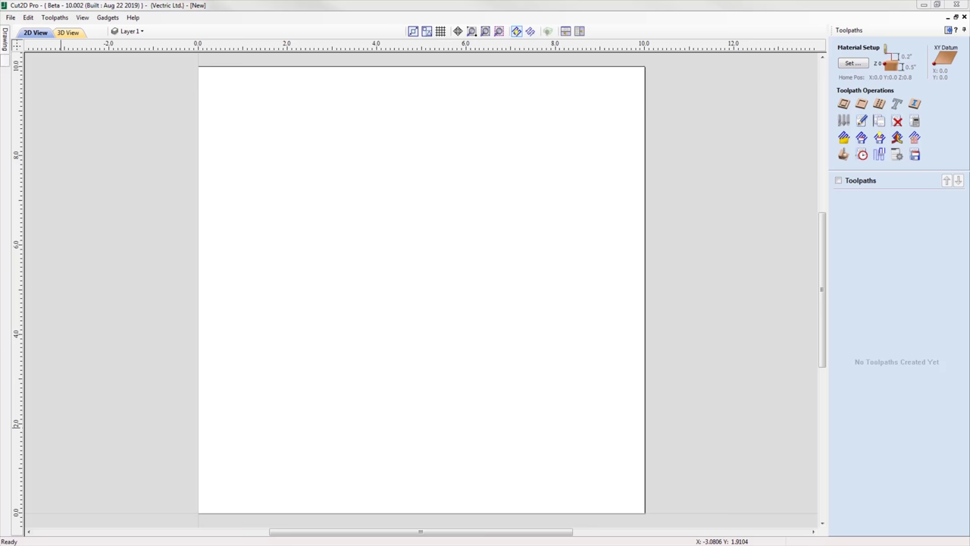
# Step: Open the Tool Database and switch the material to Softwood and back to Hardwood
pyautogui.click(844, 122)
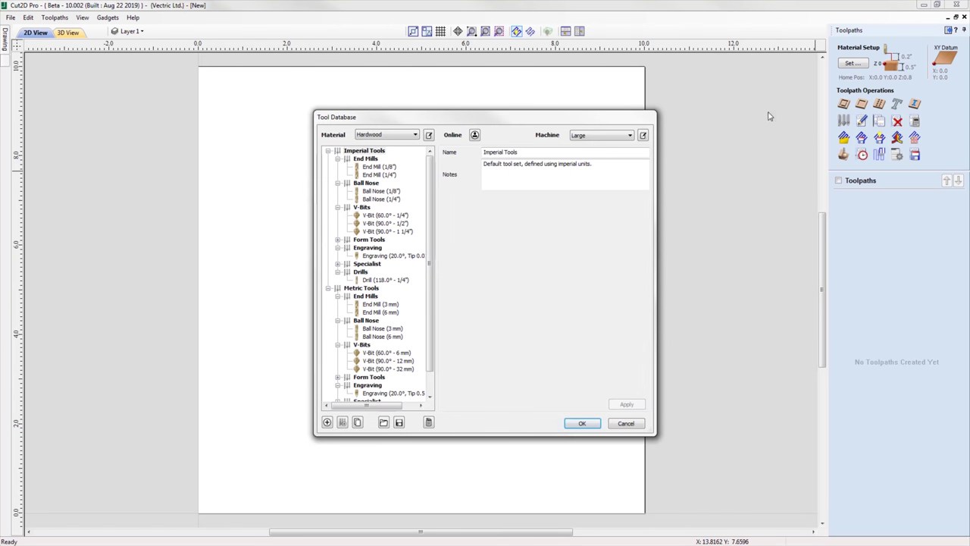
pyautogui.click(407, 135)
pyautogui.click(392, 154)
pyautogui.click(401, 136)
pyautogui.click(399, 154)
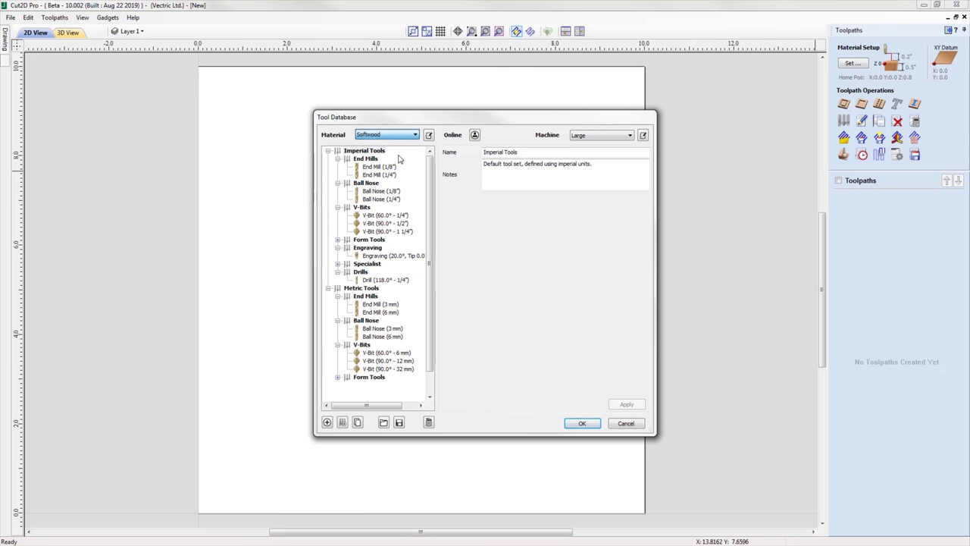
pyautogui.click(403, 136)
pyautogui.click(403, 150)
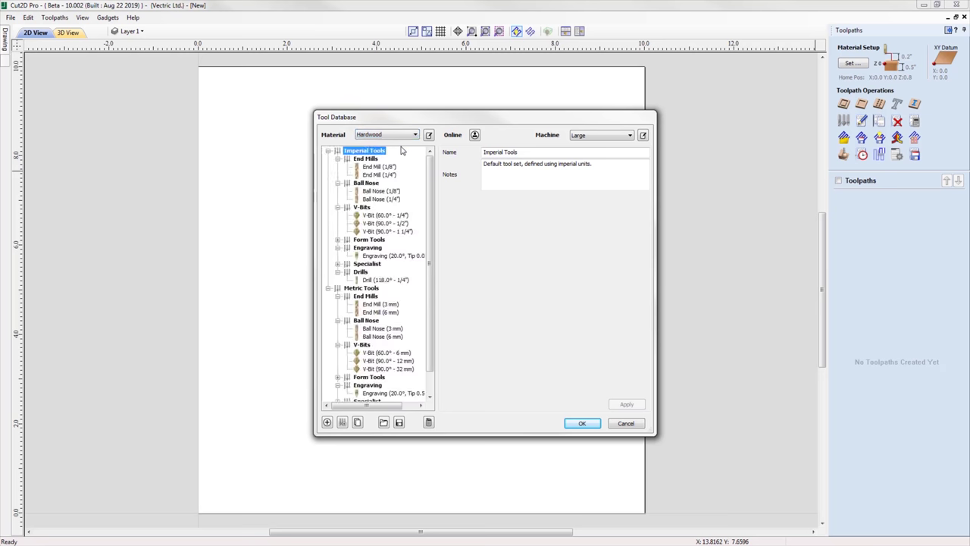
# Step: Switch the machine selection and return it to Large, and view the settings of Ball Nose (1/8") and End Mill (1/4")
pyautogui.click(612, 136)
pyautogui.click(614, 145)
pyautogui.click(613, 136)
pyautogui.click(614, 152)
pyautogui.click(383, 191)
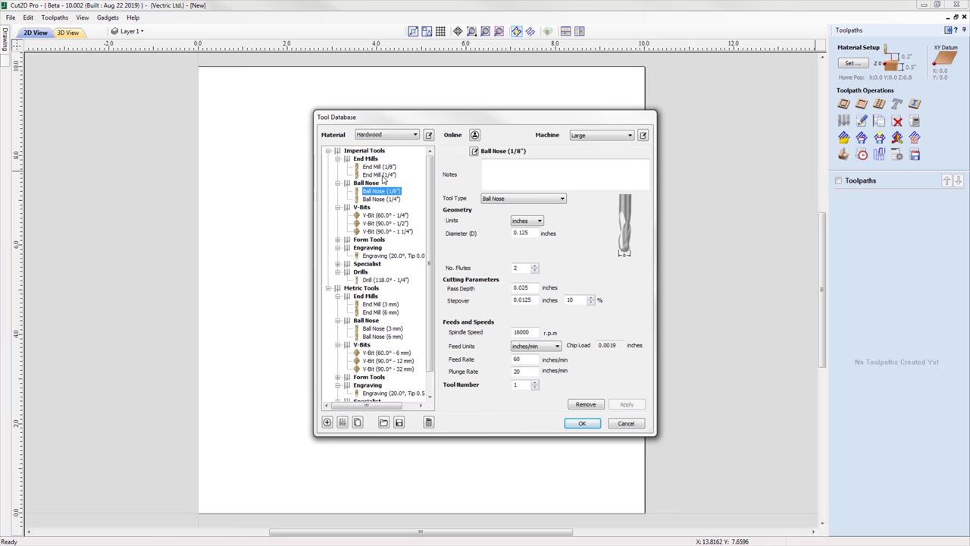
pyautogui.click(381, 175)
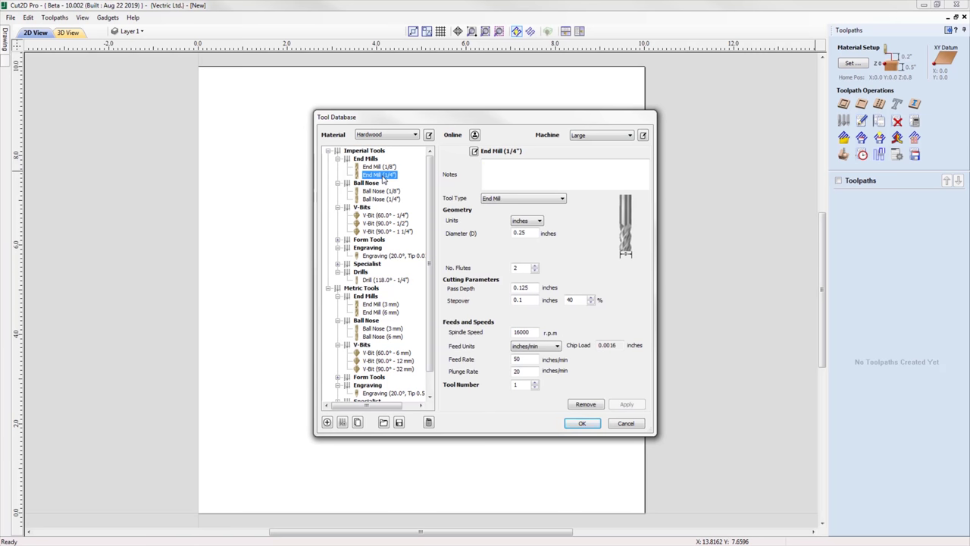
# Step: Compare the End Mill (1/4") cutting settings under the other materials, returning to Hardwood
pyautogui.click(383, 136)
pyautogui.click(383, 155)
pyautogui.click(388, 136)
pyautogui.click(387, 161)
pyautogui.click(388, 135)
pyautogui.click(382, 146)
# Step: Add a new material named Plywood to the tool database's material list
pyautogui.click(429, 135)
pyautogui.click(519, 253)
pyautogui.write('Plywood')
pyautogui.click(529, 290)
pyautogui.click(461, 308)
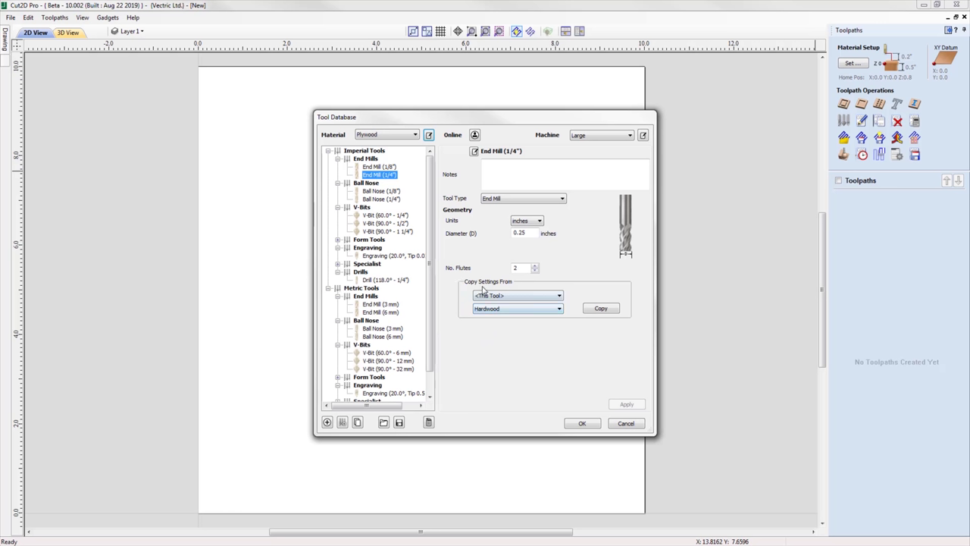
# Step: Copy the End Mill (1/4") settings from Hardwood to Plywood, set pass depth 0.25 inches and feed rate 150 inches/min, and apply
pyautogui.click(491, 309)
pyautogui.click(602, 309)
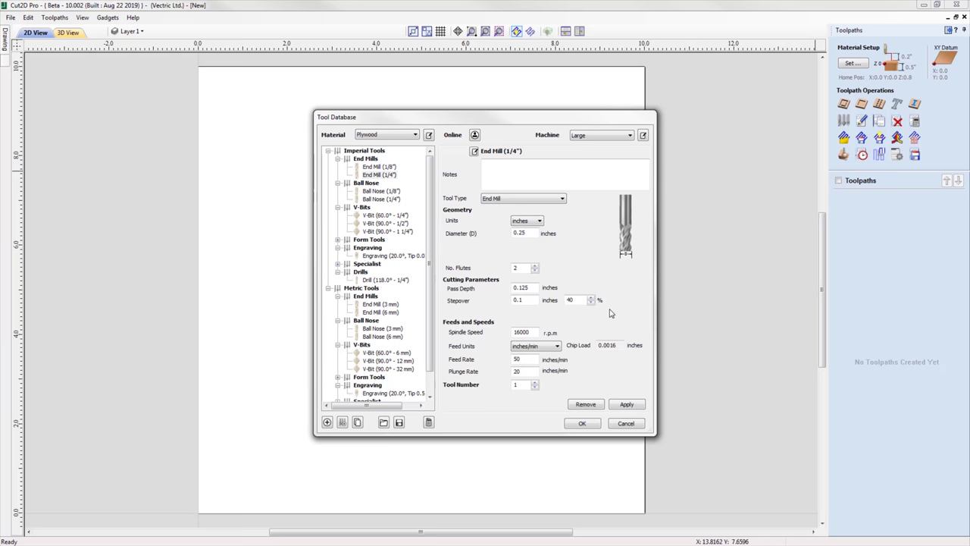
pyautogui.moveTo(519, 288); pyautogui.dragTo(532, 288)
pyautogui.doubleClick(525, 359)
pyautogui.click(627, 405)
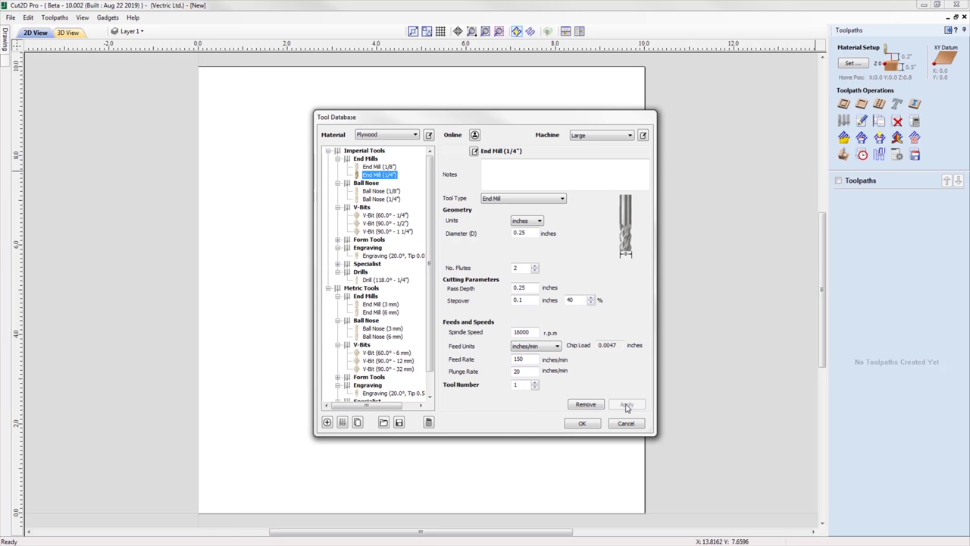
# Step: Compare the End Mill (1/4") cutting parameters and feeds between Hardwood and Plywood
pyautogui.click(393, 135)
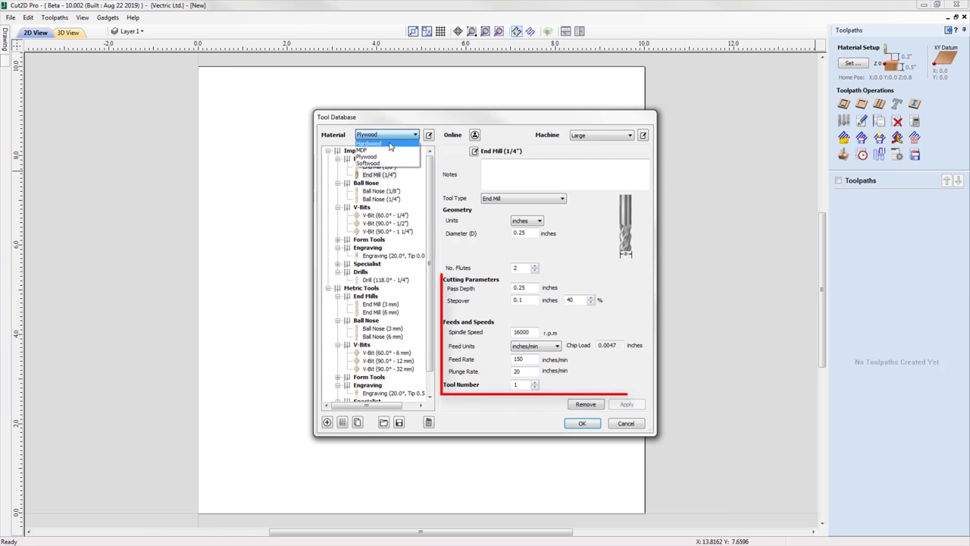
pyautogui.click(390, 146)
pyautogui.click(392, 136)
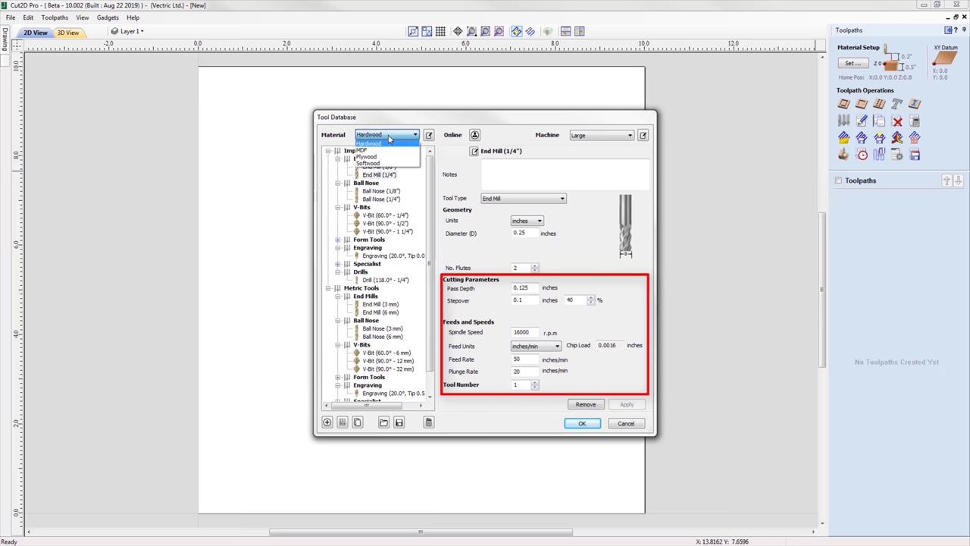
pyautogui.click(383, 161)
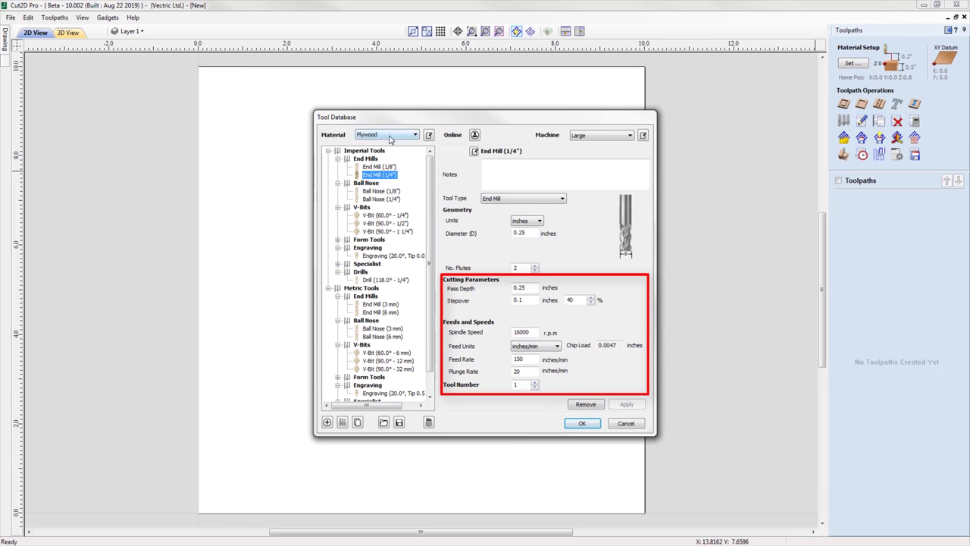
pyautogui.click(392, 137)
pyautogui.click(390, 144)
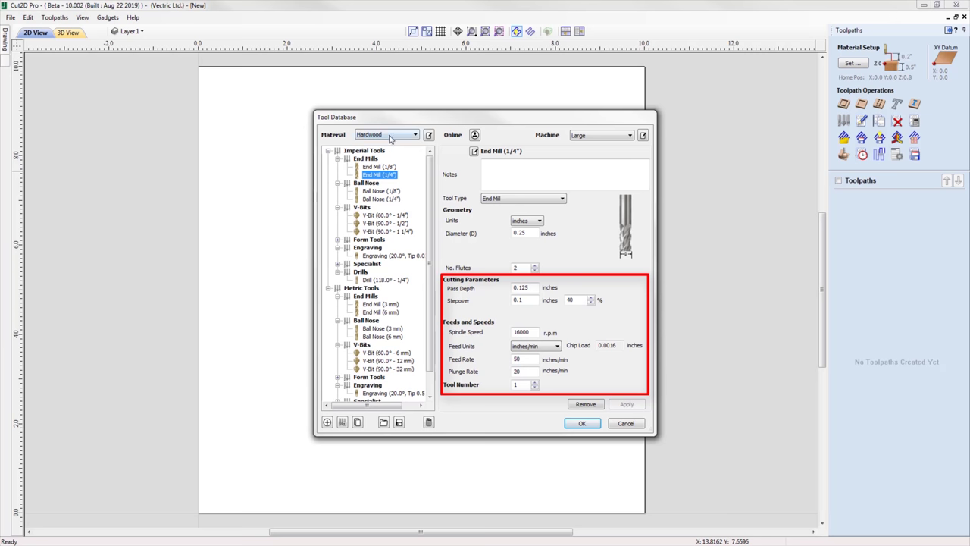
# Step: Switch the tool database to Plywood and turn on Hide Unset Tools so only tools with cutting data are listed
pyautogui.click(391, 137)
pyautogui.click(390, 157)
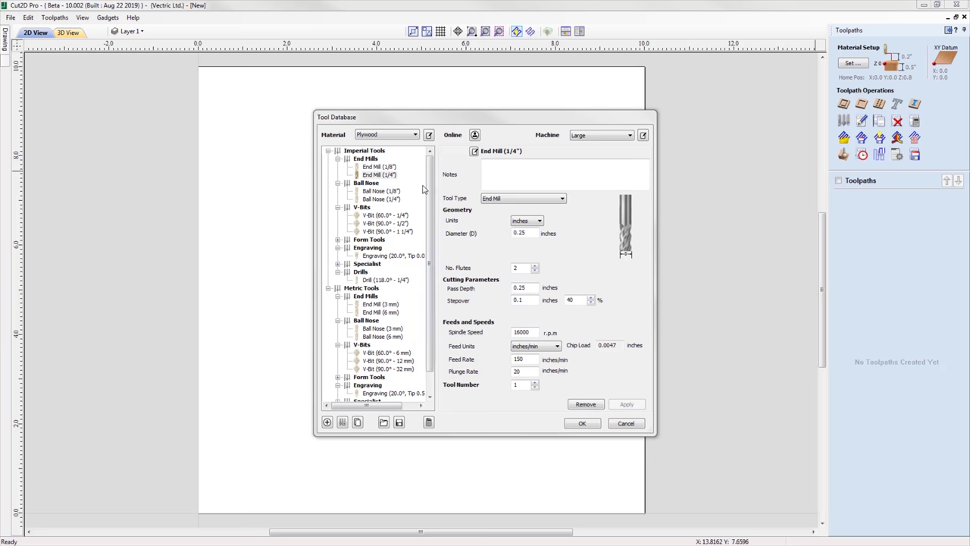
pyautogui.rightClick(388, 176)
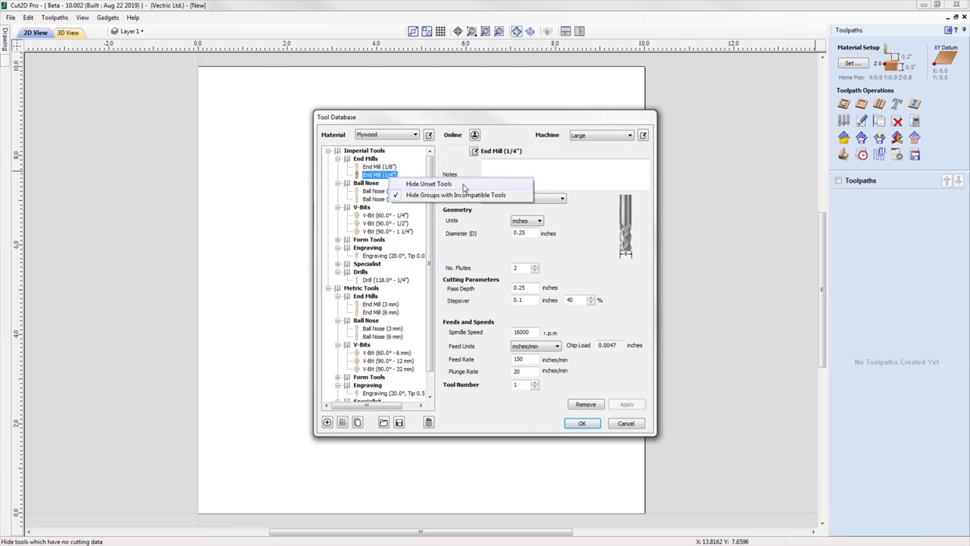
pyautogui.click(429, 184)
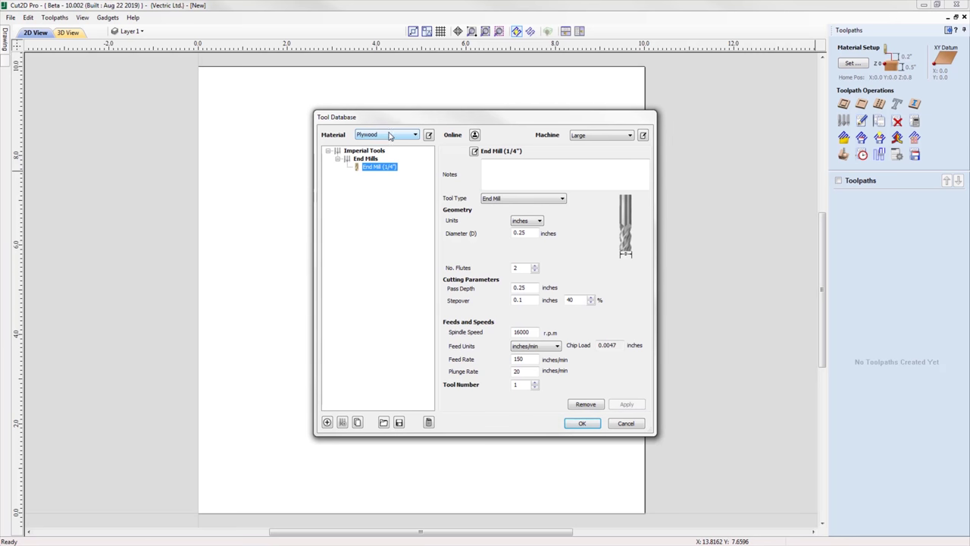
# Step: Compare the filtered tool lists for Hardwood and Plywood, returning to Hardwood
pyautogui.click(389, 134)
pyautogui.click(386, 143)
pyautogui.click(388, 136)
pyautogui.click(389, 156)
pyautogui.click(404, 137)
pyautogui.click(397, 143)
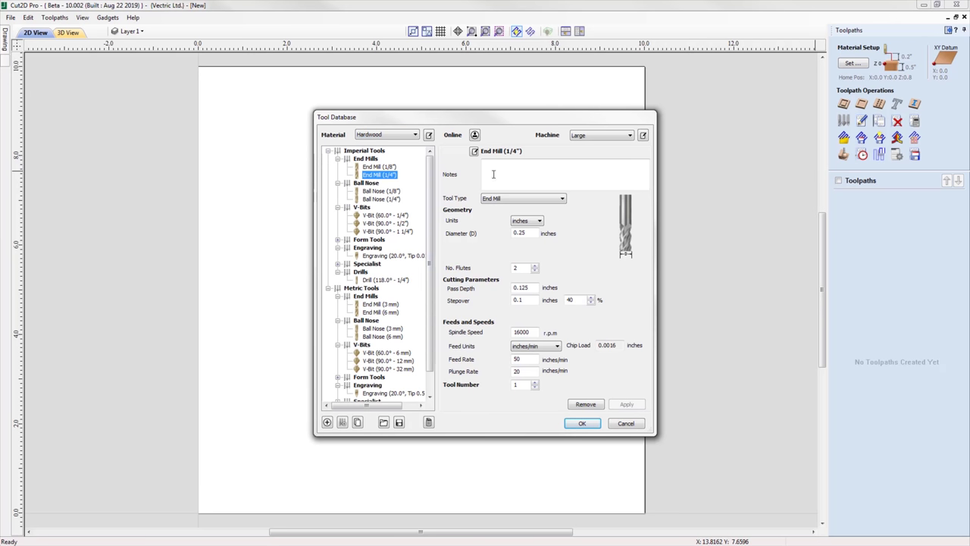
# Step: Examine the End Mill name format and the Geometry and Feeds and Speeds variables available for it
pyautogui.click(476, 152)
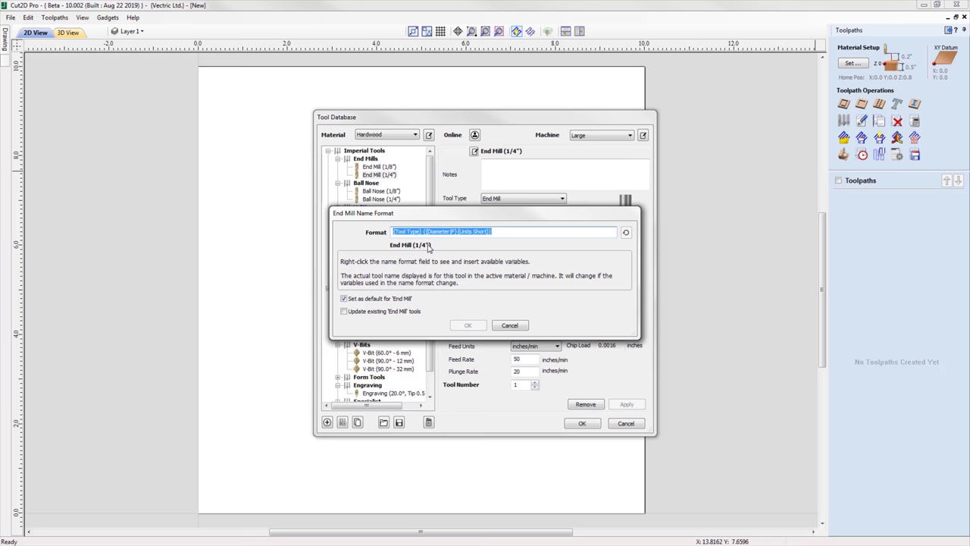
pyautogui.click(495, 233)
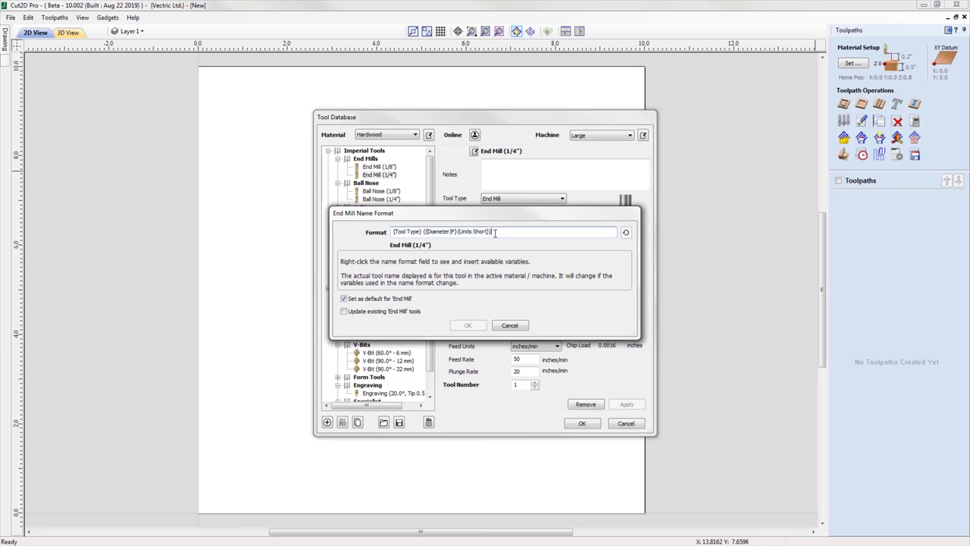
pyautogui.rightClick(495, 233)
pyautogui.moveTo(545, 268)
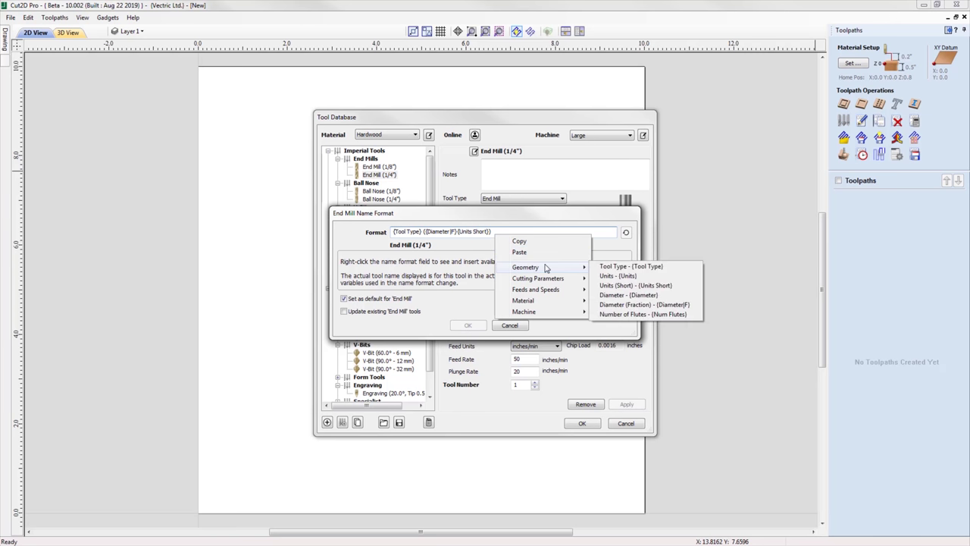
pyautogui.moveTo(547, 292)
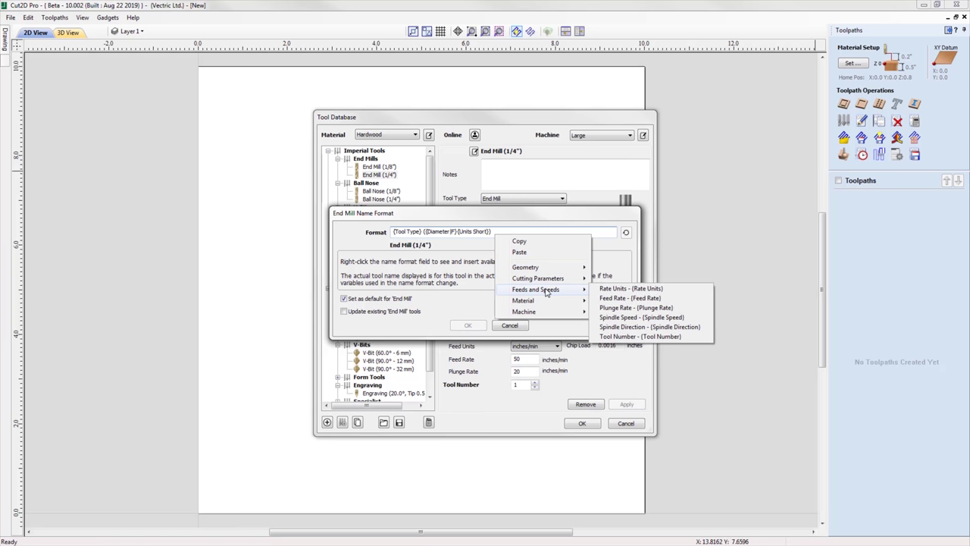
pyautogui.click(516, 326)
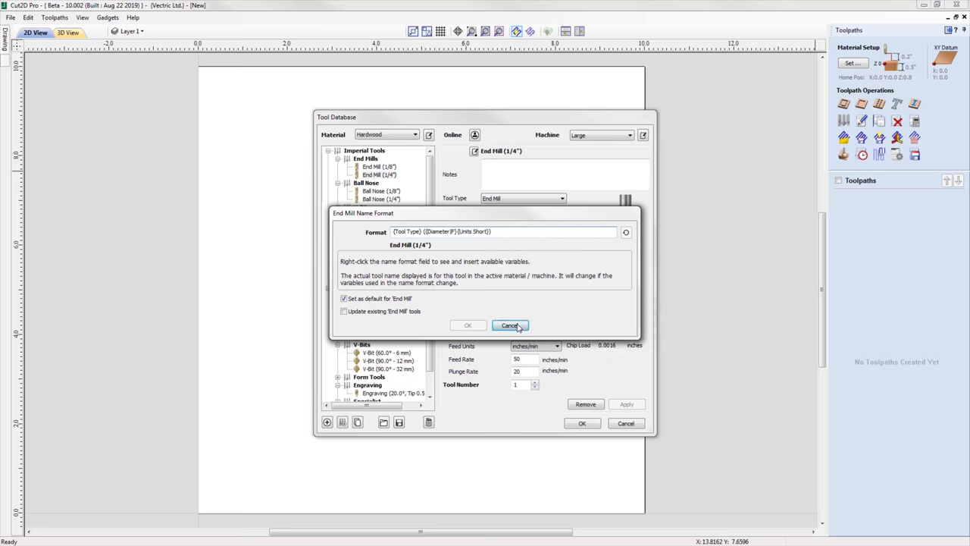
pyautogui.click(517, 326)
# Step: Try diameters of 0.5 and 0.375 inches and 3 flutes on the Hardwood End Mill (1/4"), restoring 0.25 inches and 2 flutes
pyautogui.doubleClick(520, 232)
pyautogui.write('0.5')
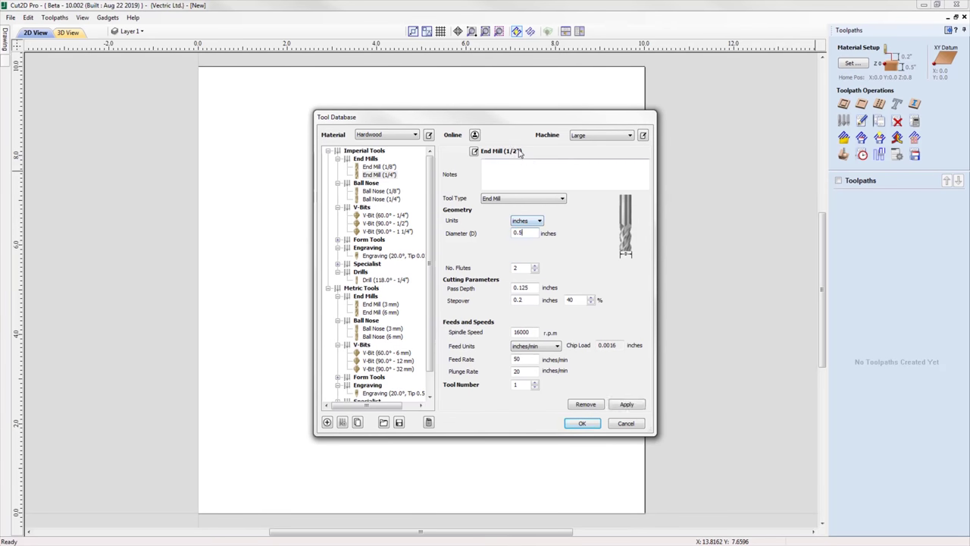
pyautogui.click(523, 234)
pyautogui.write('375')
pyautogui.moveTo(519, 233); pyautogui.dragTo(532, 233)
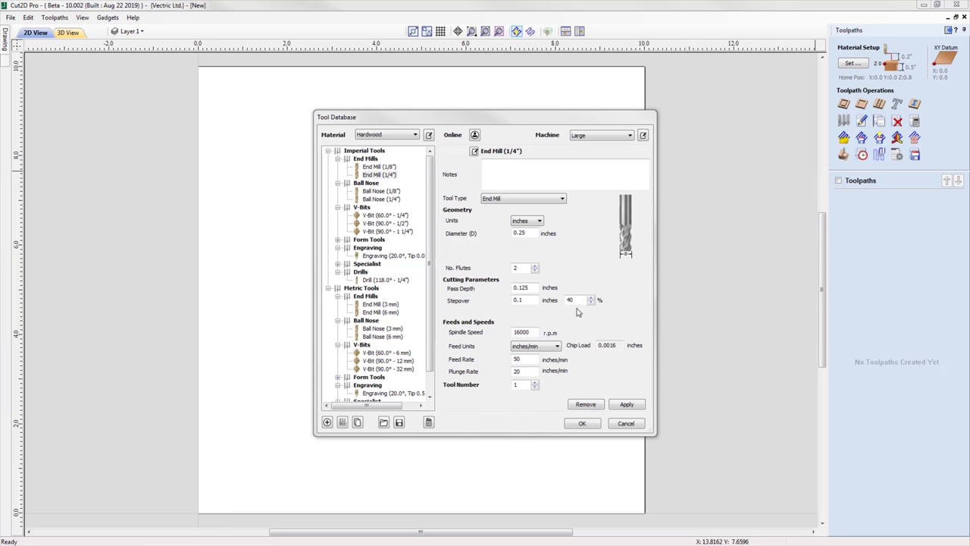
pyautogui.click(535, 266)
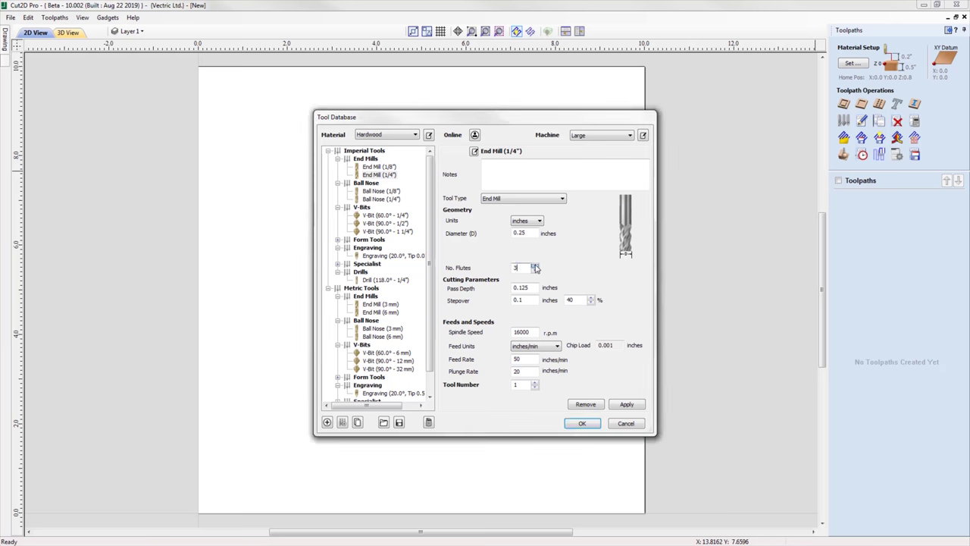
pyautogui.click(535, 271)
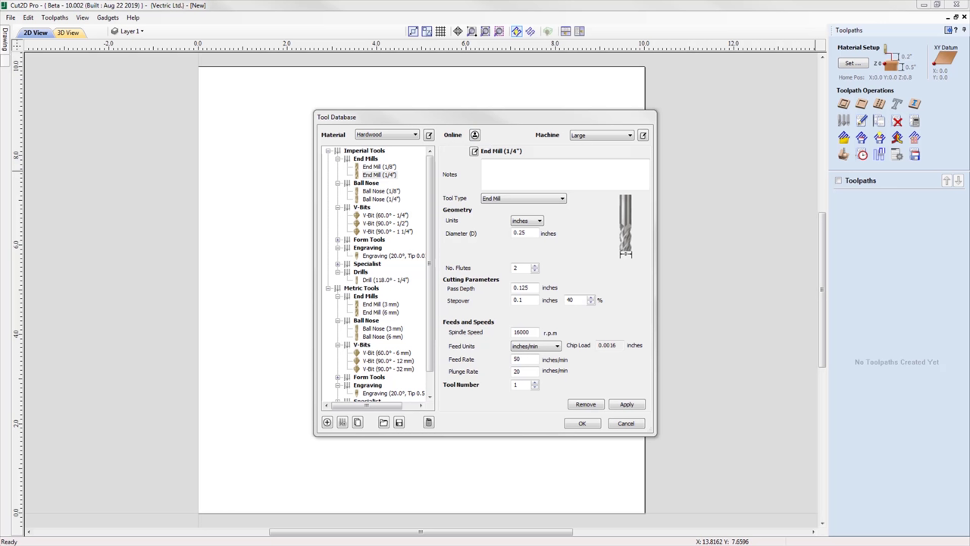
pyautogui.click(475, 135)
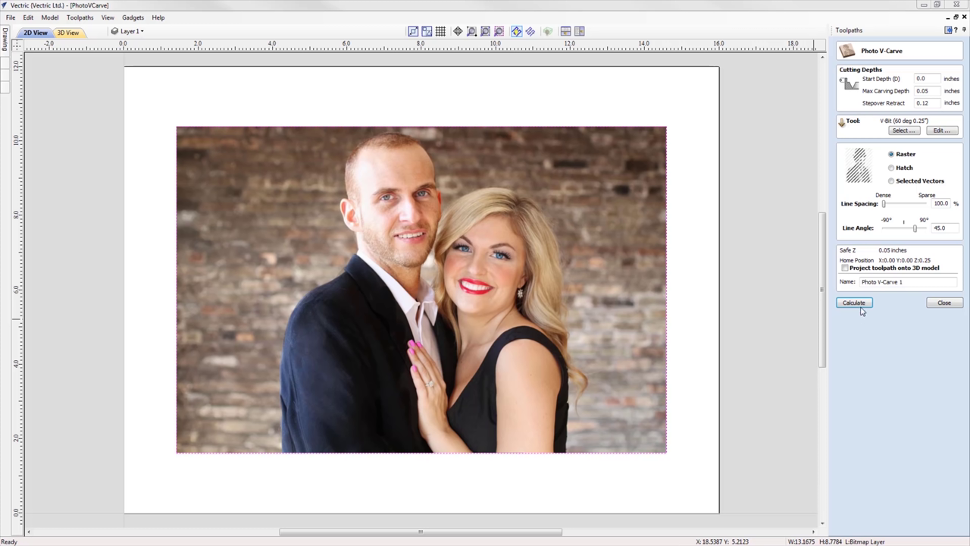
# Step: Calculate the Photo V-Carve 1 raster toolpath at 0.05 inches max carving depth and preview it with the 2D and 3D views side by side
pyautogui.click(854, 302)
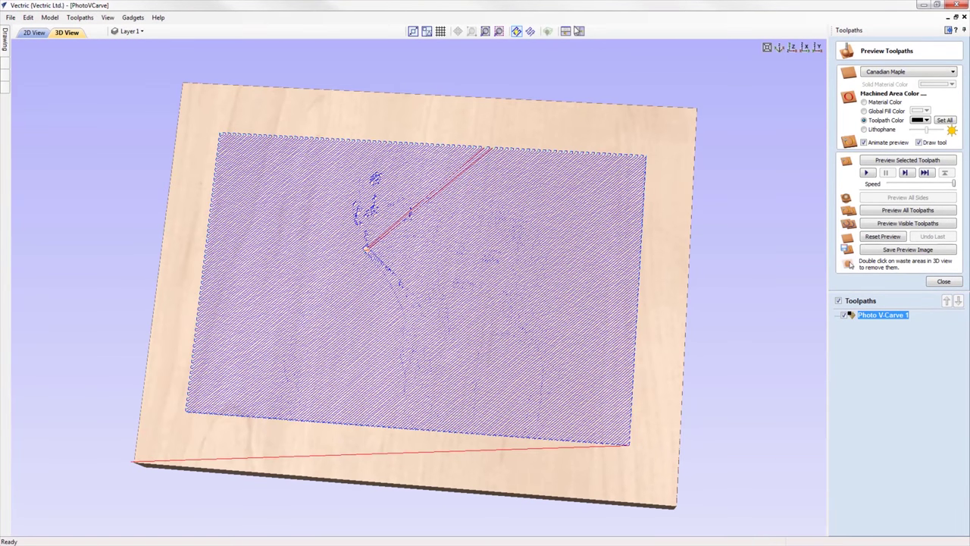
pyautogui.click(579, 31)
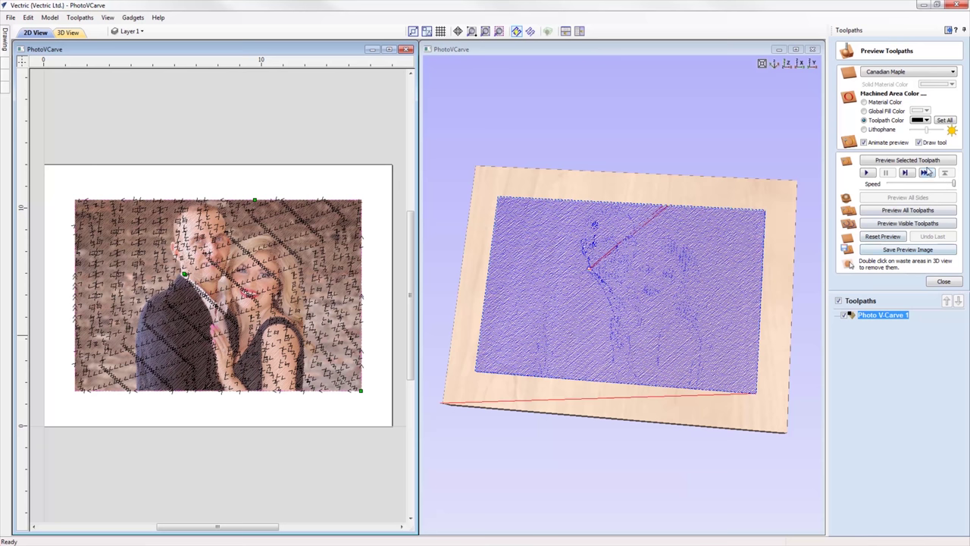
pyautogui.moveTo(953, 184); pyautogui.dragTo(948, 187)
pyautogui.click(945, 160)
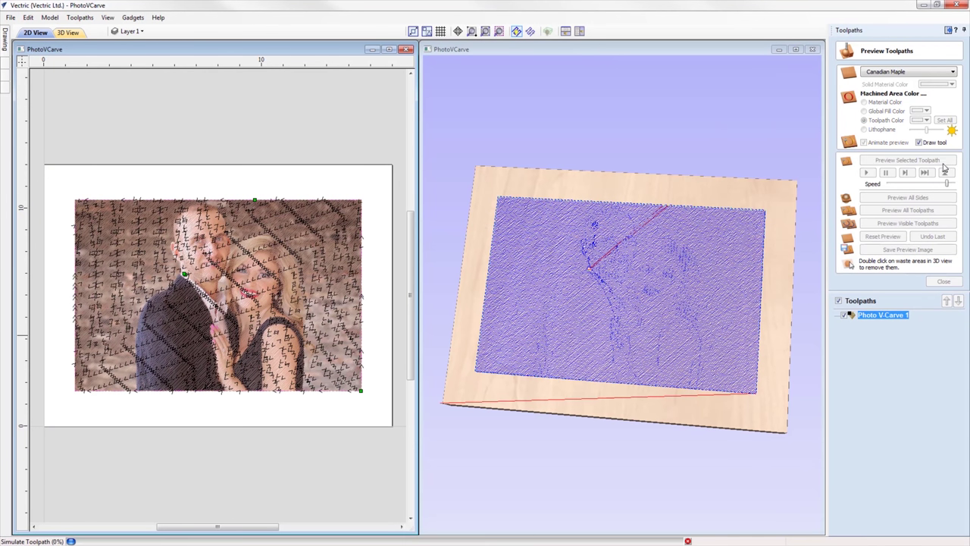
pyautogui.click(953, 185)
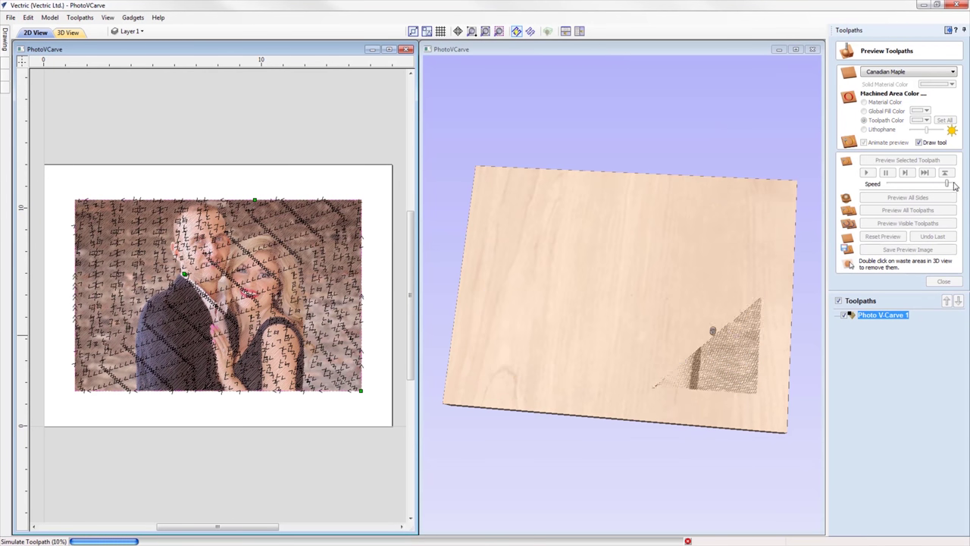
pyautogui.click(696, 455)
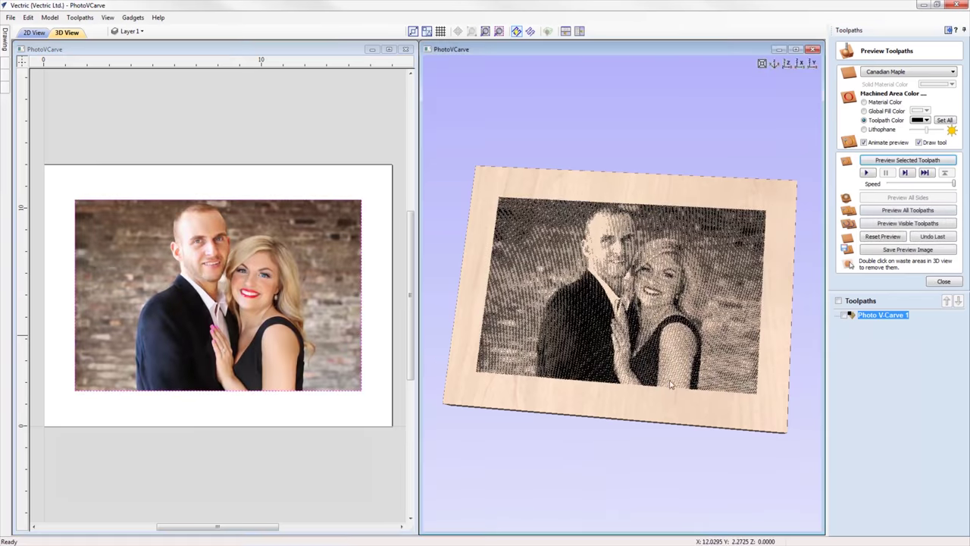
pyautogui.scroll(3, 695, 455)
pyautogui.moveTo(696, 455); pyautogui.dragTo(704, 427)
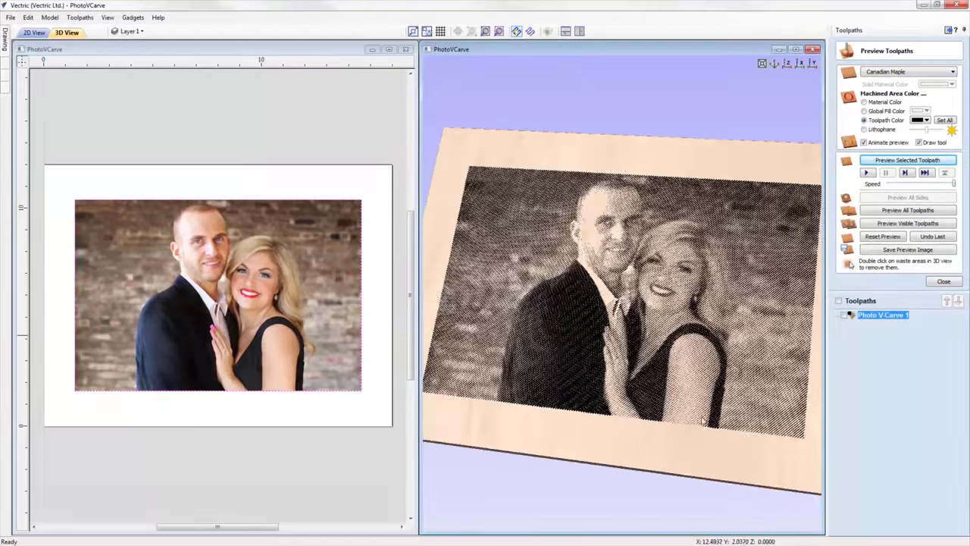
pyautogui.scroll(5, 693, 426)
pyautogui.scroll(-5, 693, 426)
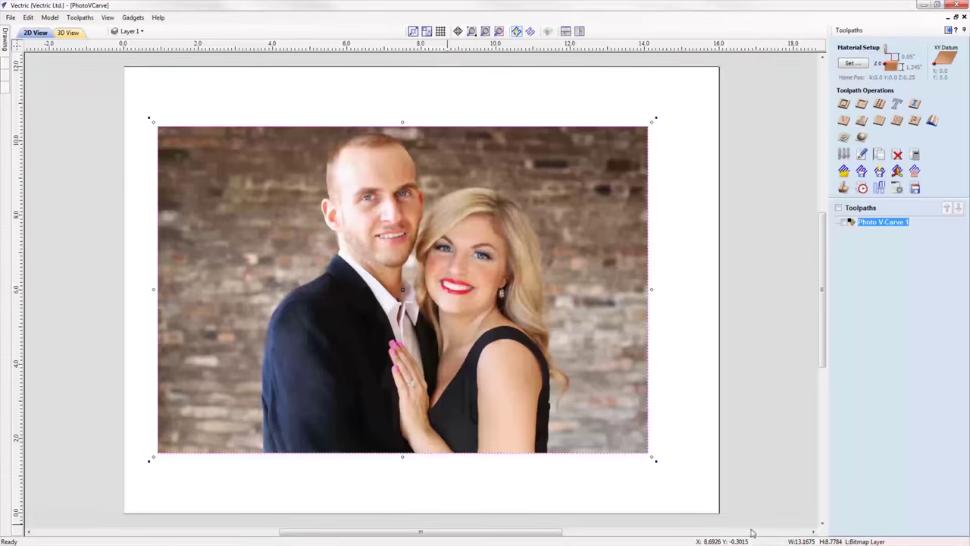
# Step: Calculate and preview a raster Photo V-Carve toolpath with 0.08 inches max carving depth and a 45° line angle
pyautogui.click(862, 119)
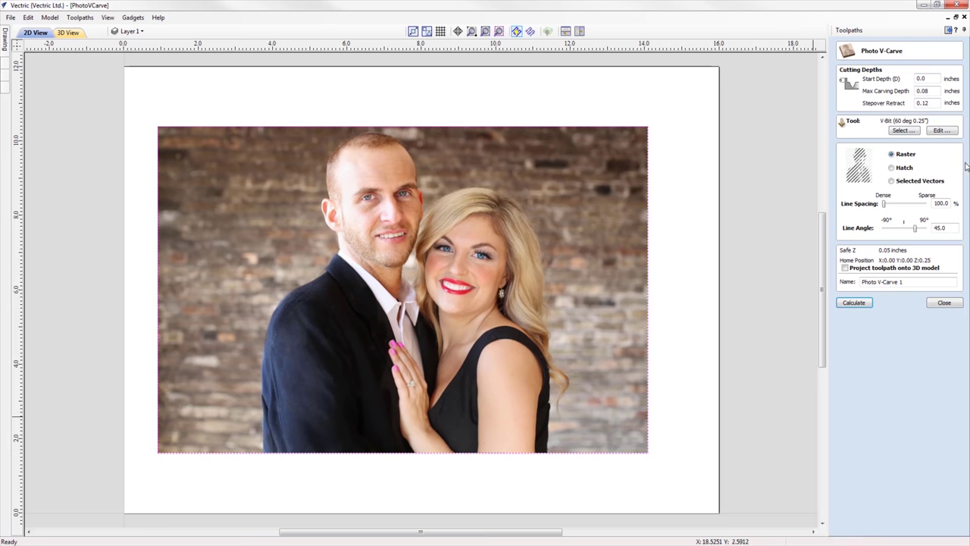
pyautogui.click(853, 303)
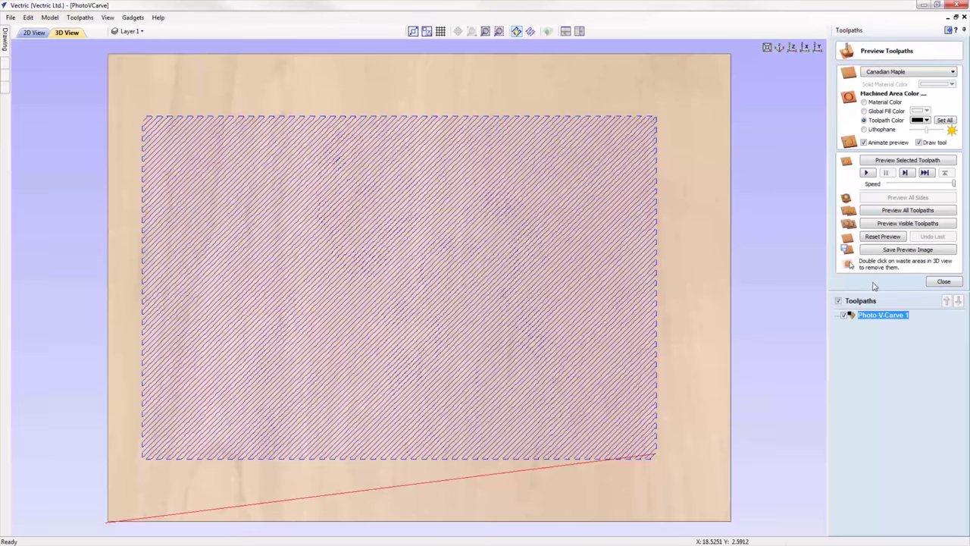
pyautogui.click(905, 161)
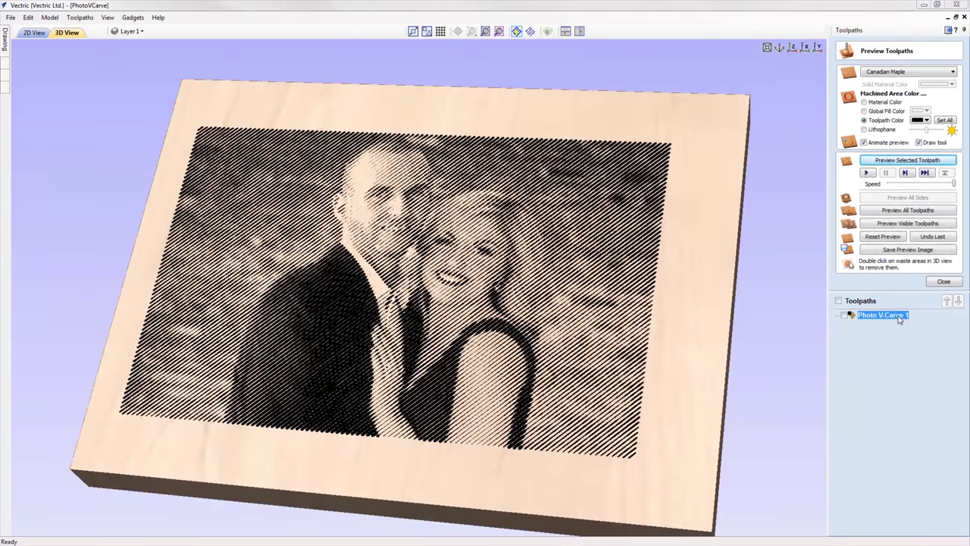
# Step: Change Photo V-Carve 1 to the Hatch pattern, recalculate it and preview the carved photo
pyautogui.doubleClick(899, 319)
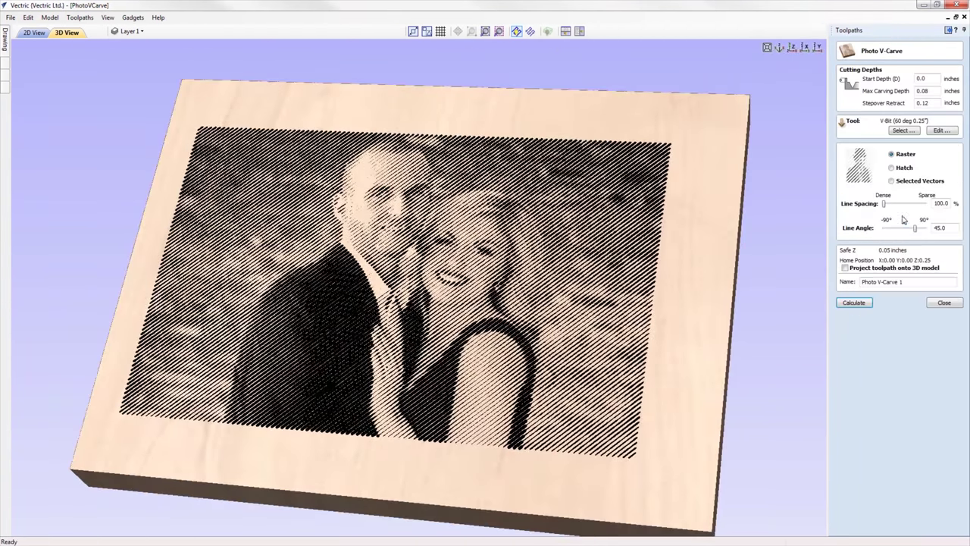
pyautogui.click(857, 304)
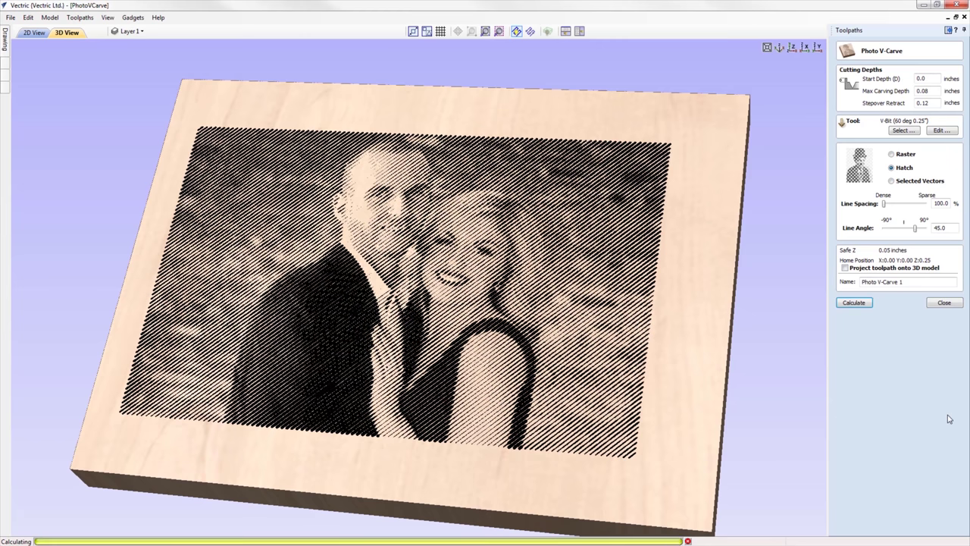
pyautogui.click(936, 162)
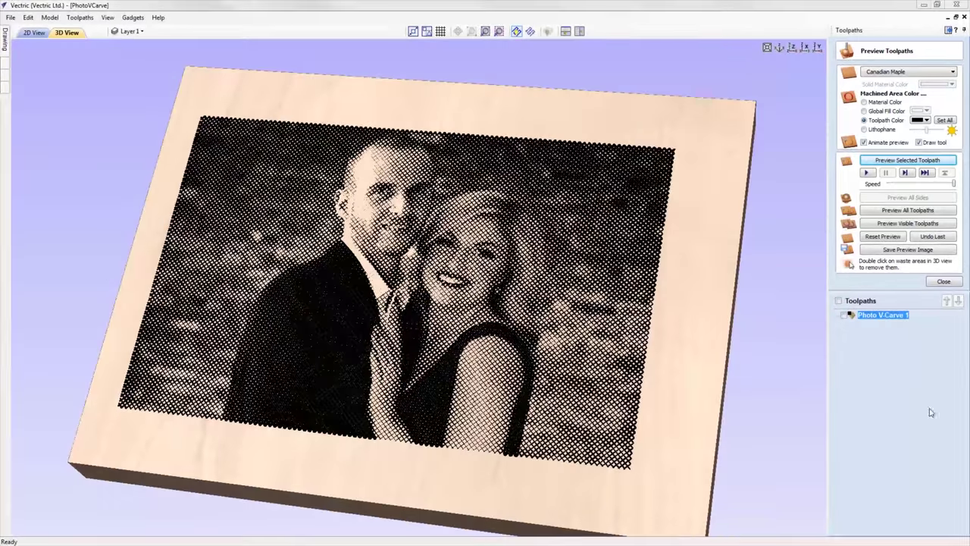
# Step: Reopen Photo V-Carve 1 and set its line spacing to 134% and line angle to 58°
pyautogui.doubleClick(896, 317)
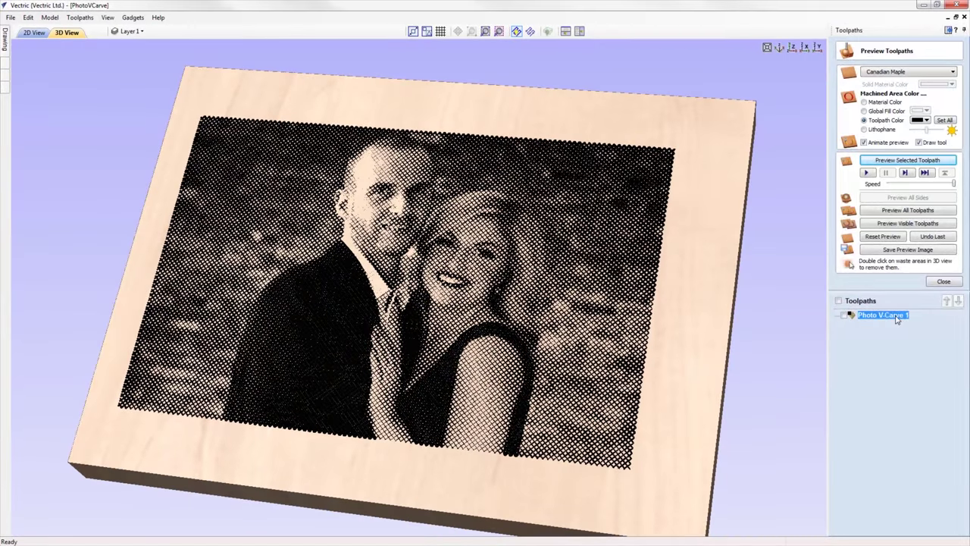
pyautogui.moveTo(883, 204); pyautogui.dragTo(916, 231)
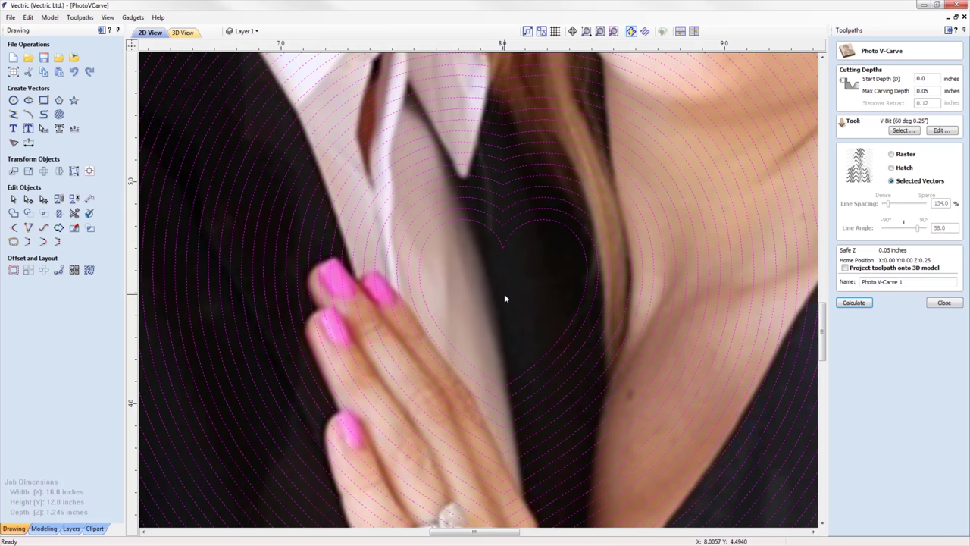
# Step: Calculate and preview Photo V-Carve 1 along the selected concentric heart-shaped vectors, using 0.05 inches max carving depth
pyautogui.scroll(-5, 500, 250)
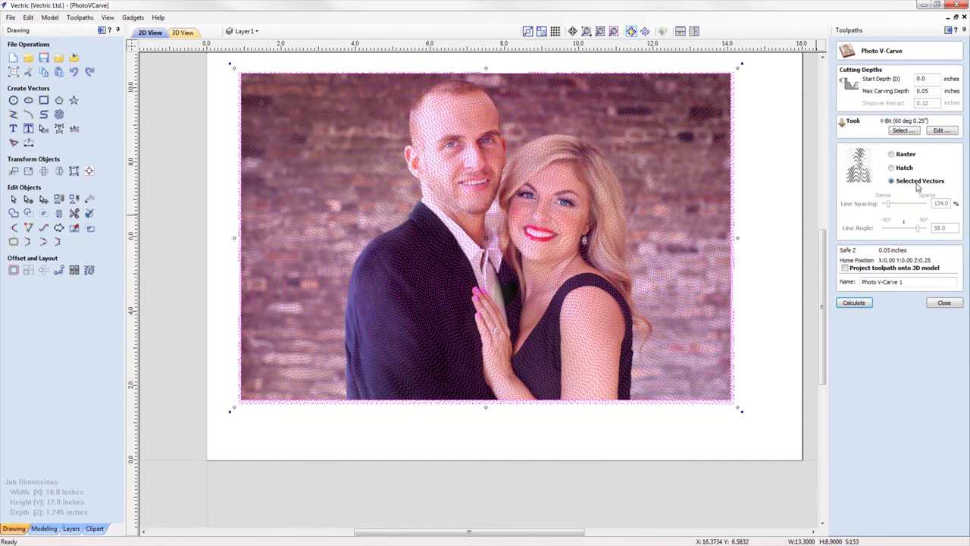
pyautogui.click(856, 303)
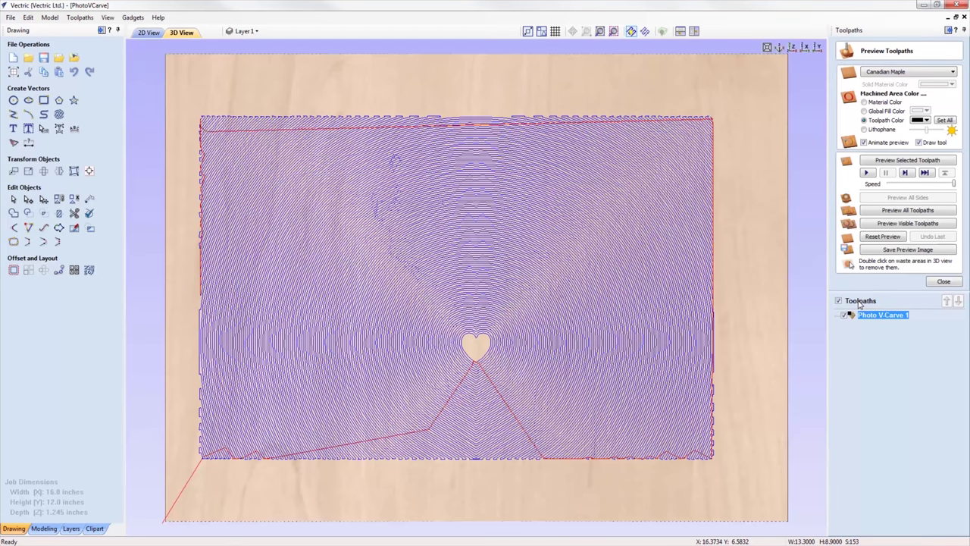
pyautogui.click(908, 160)
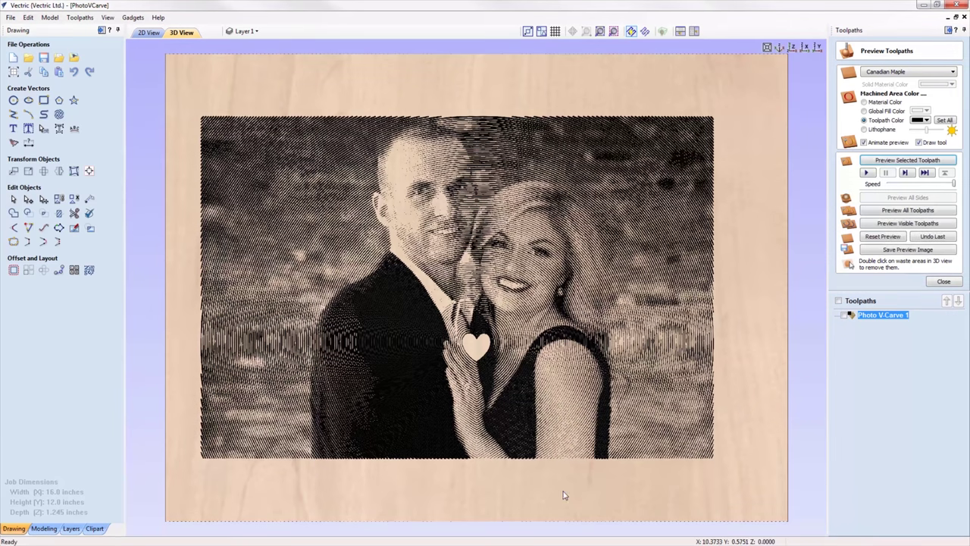
pyautogui.moveTo(549, 488); pyautogui.dragTo(576, 397)
pyautogui.scroll(6, 561, 392)
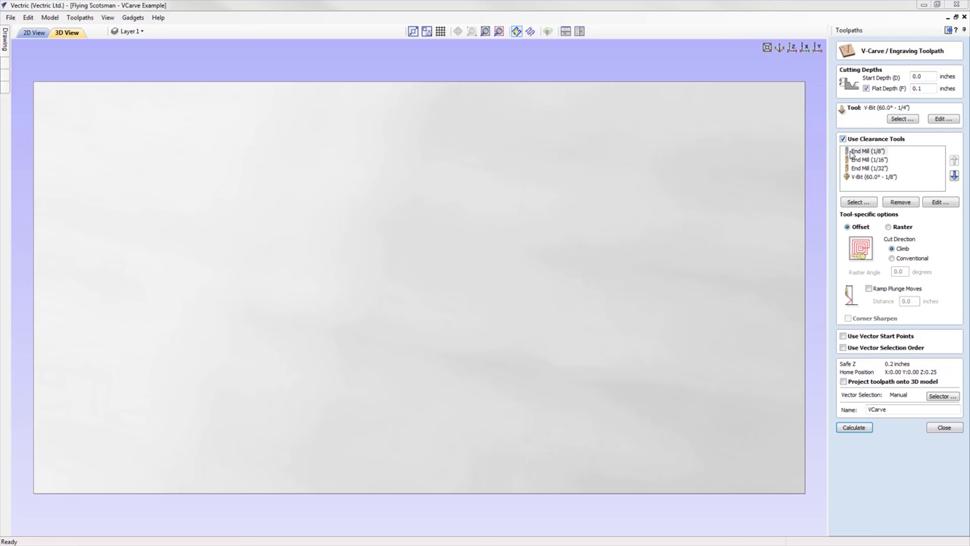
# Step: Turn the use of clearance tools off and back on for the VCarve toolpath
pyautogui.click(843, 140)
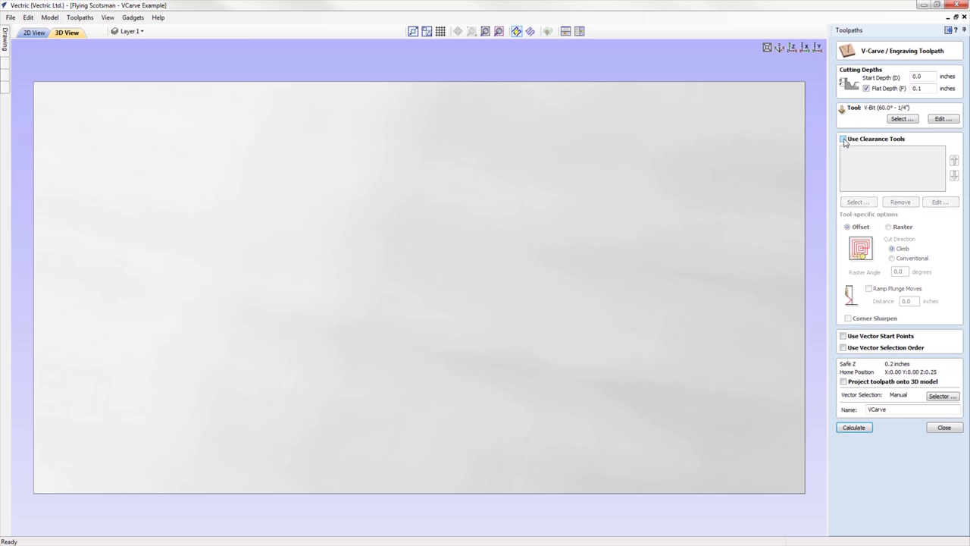
pyautogui.click(843, 139)
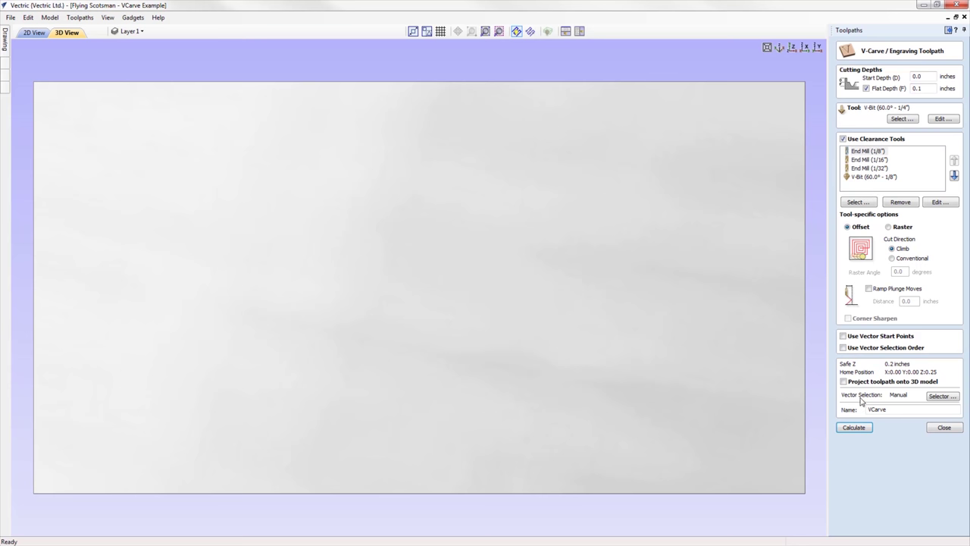
# Step: Calculate the VCarve toolpath and preview its clearance toolpaths Clear 1 to Clear 4, followed by the VCarve toolpath
pyautogui.click(854, 427)
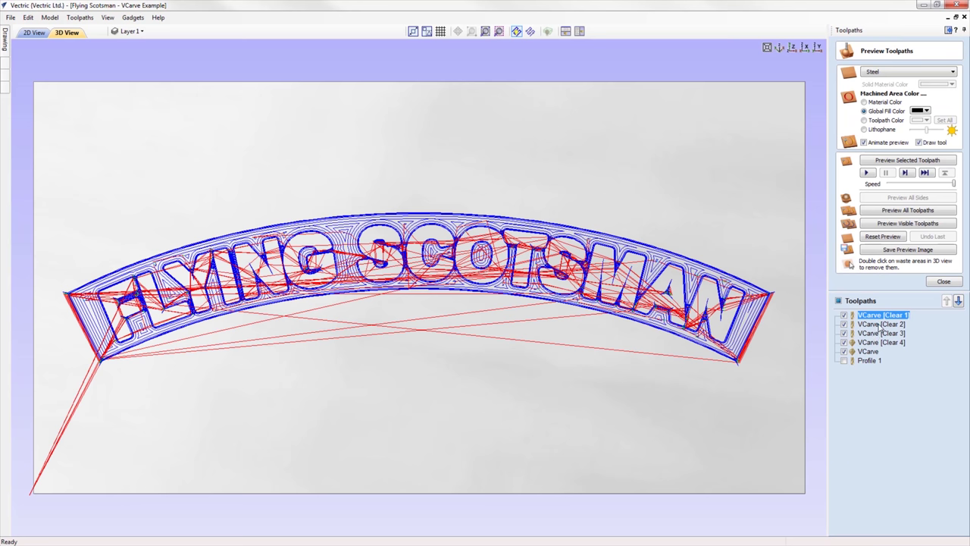
pyautogui.click(907, 161)
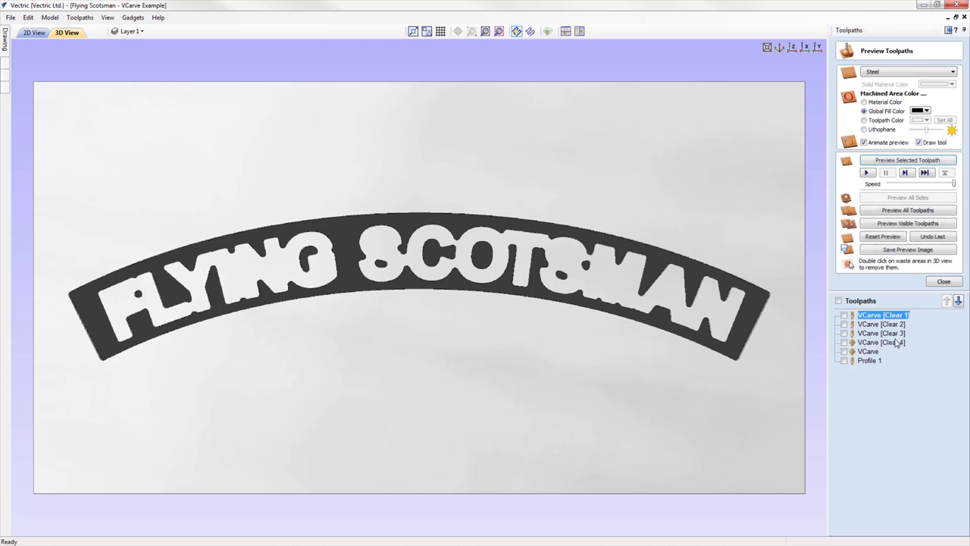
pyautogui.click(883, 323)
pyautogui.click(907, 160)
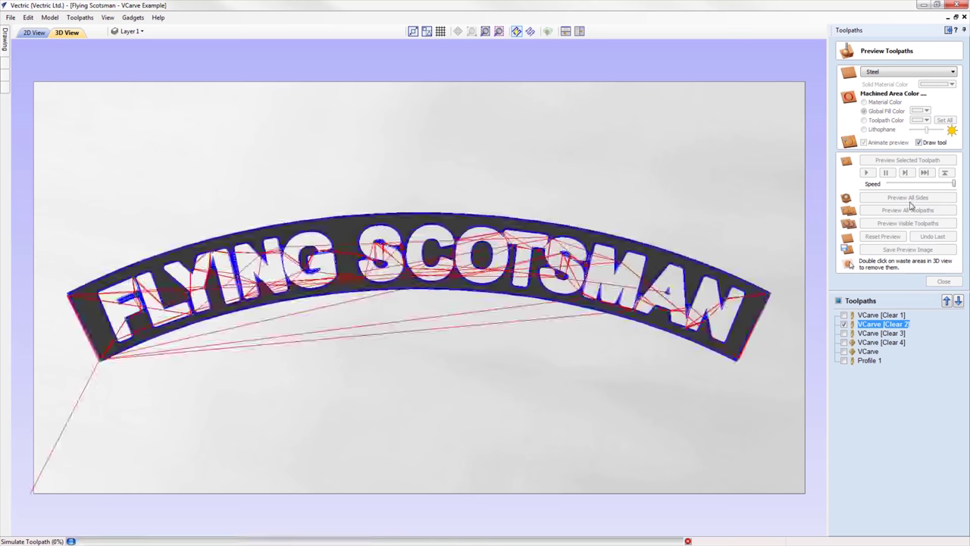
pyautogui.click(899, 334)
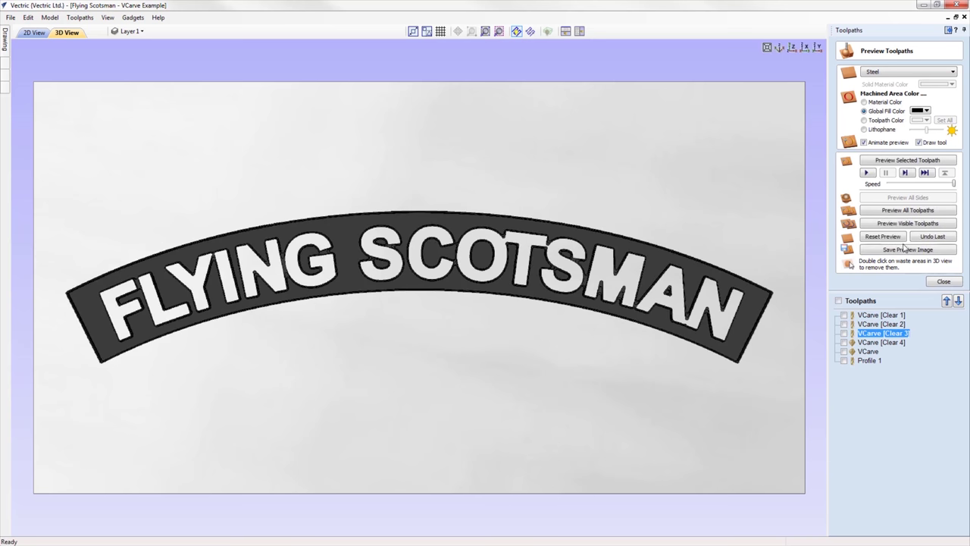
pyautogui.click(907, 162)
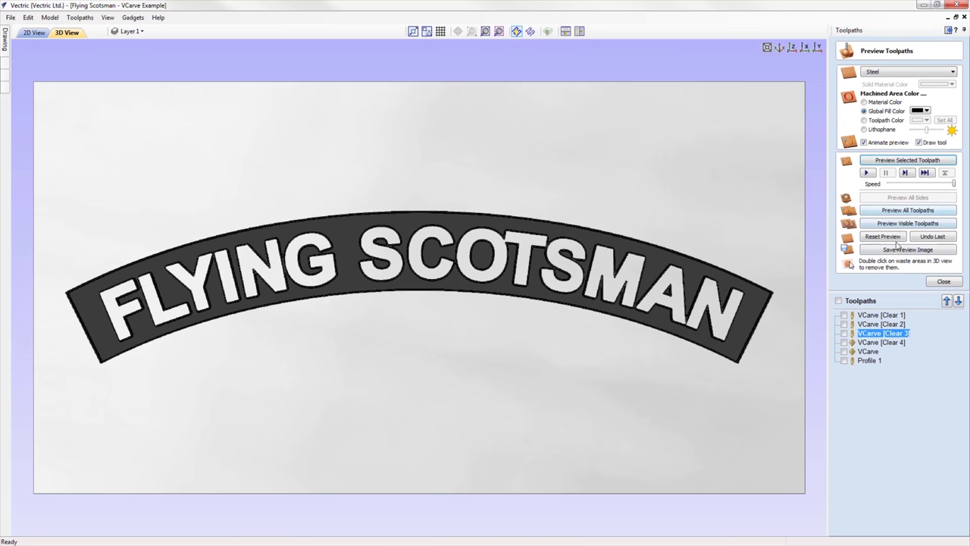
pyautogui.click(892, 343)
pyautogui.click(900, 162)
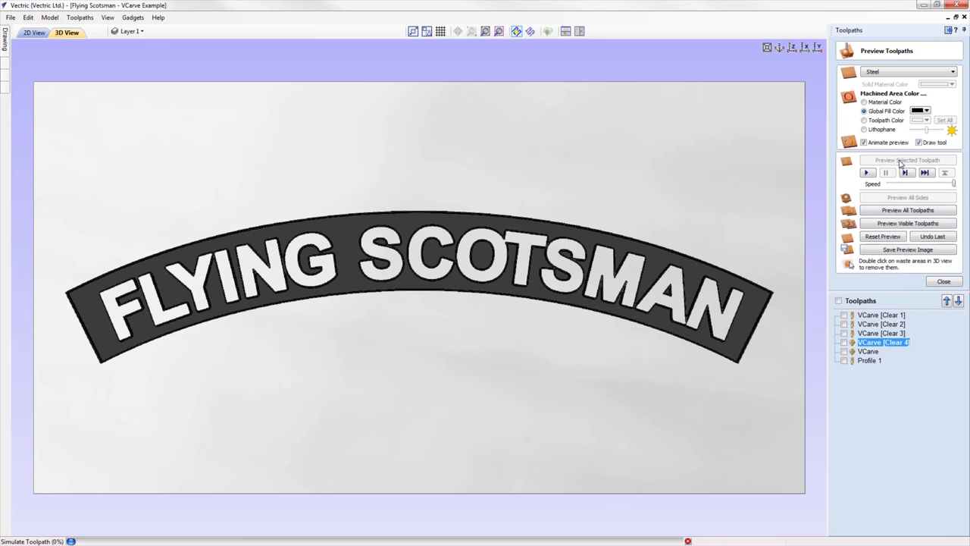
pyautogui.click(879, 351)
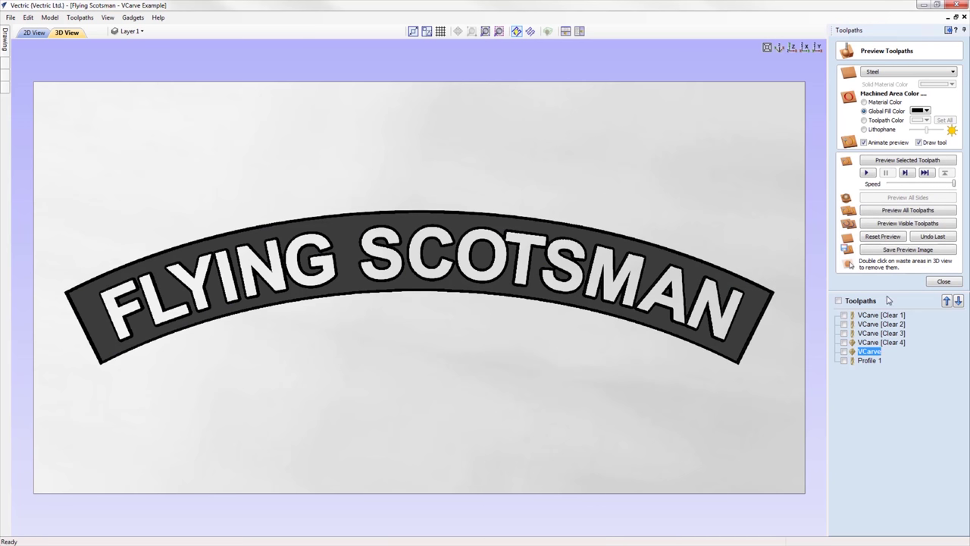
pyautogui.click(892, 162)
# Step: Preview the Profile 1 cut-out and remove the waste material above and below the arched FLYING SCOTSMAN sign
pyautogui.click(874, 362)
pyautogui.click(924, 161)
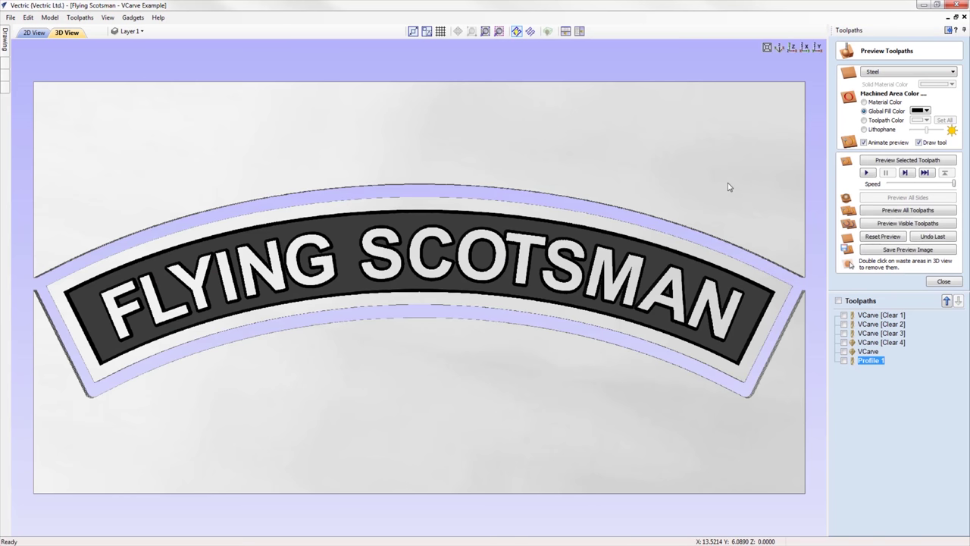
pyautogui.doubleClick(727, 186)
pyautogui.doubleClick(540, 371)
pyautogui.moveTo(541, 363); pyautogui.dragTo(629, 228)
# Step: Examine the toolpath lines of each VCarve clearance toolpath and the VCarve toolpath on the sign, showing them one at a time
pyautogui.click(844, 315)
pyautogui.click(843, 315)
pyautogui.click(845, 325)
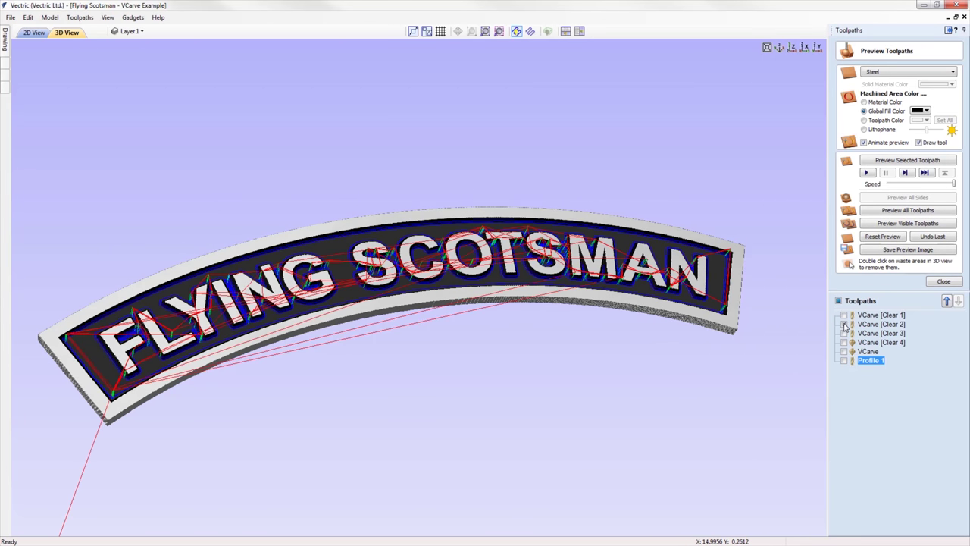
pyautogui.click(845, 324)
pyautogui.click(845, 333)
pyautogui.click(844, 334)
pyautogui.click(844, 343)
pyautogui.click(844, 342)
pyautogui.click(844, 351)
pyautogui.click(844, 352)
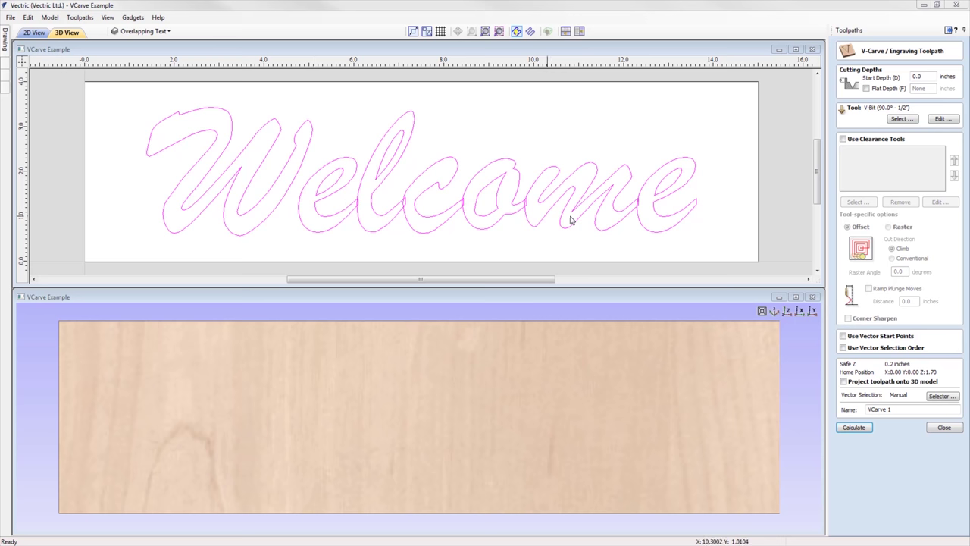
# Step: Calculate VCarve 1 for the overlapping Welcome lettering with the 90° 1/2" V-bit, preview the carving and hide the toolpath lines
pyautogui.click(853, 428)
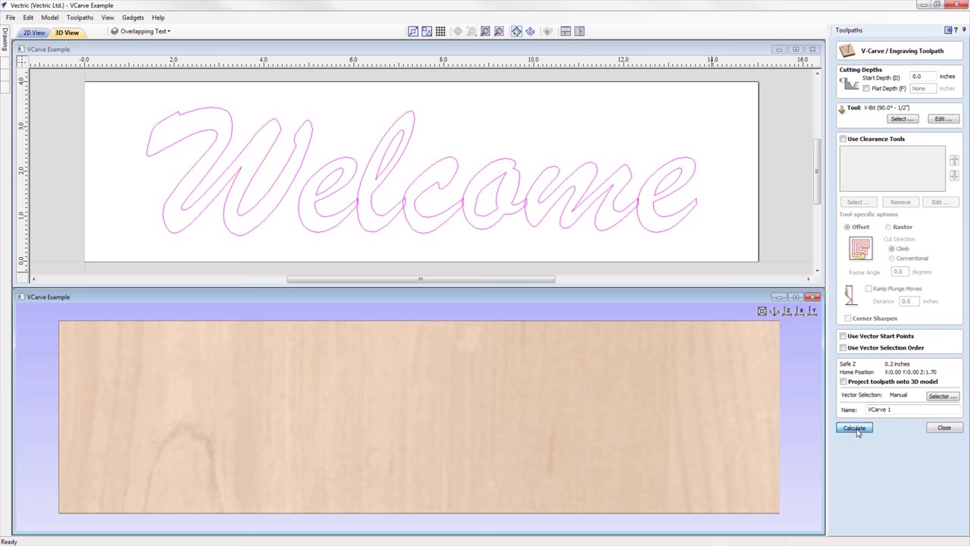
pyautogui.click(907, 161)
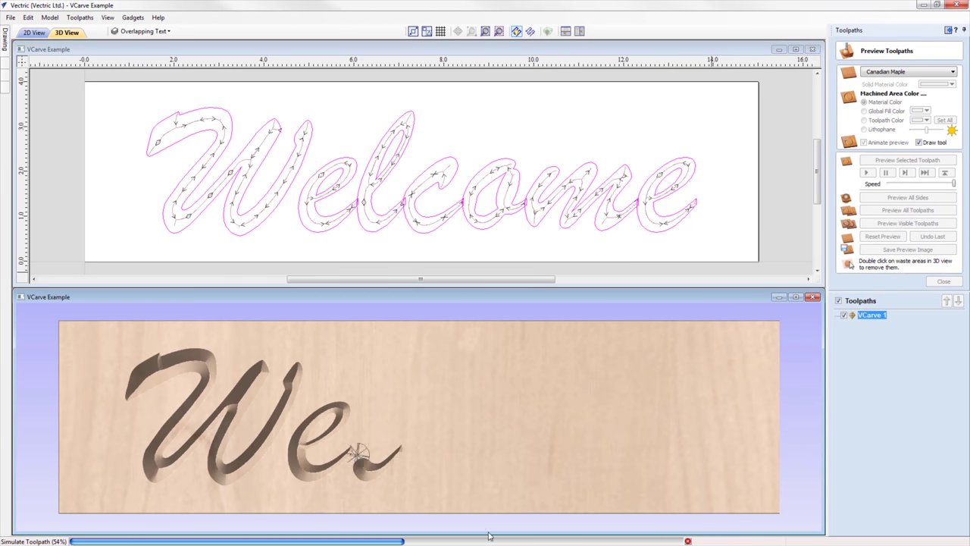
pyautogui.click(844, 315)
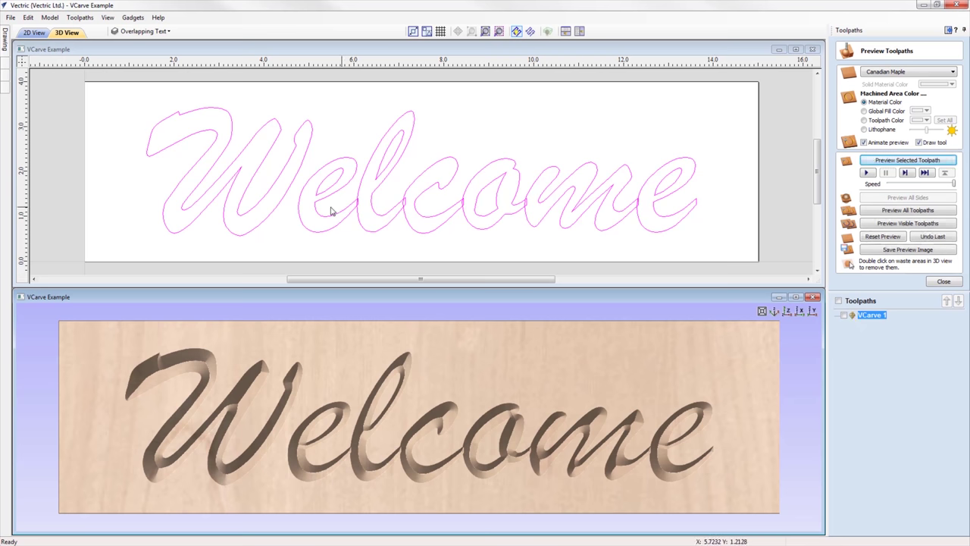
# Step: Reset the carving preview and clear the 2D view by working on the empty Layer 1 with the existing Welcome lettering hidden
pyautogui.click(883, 236)
pyautogui.click(150, 32)
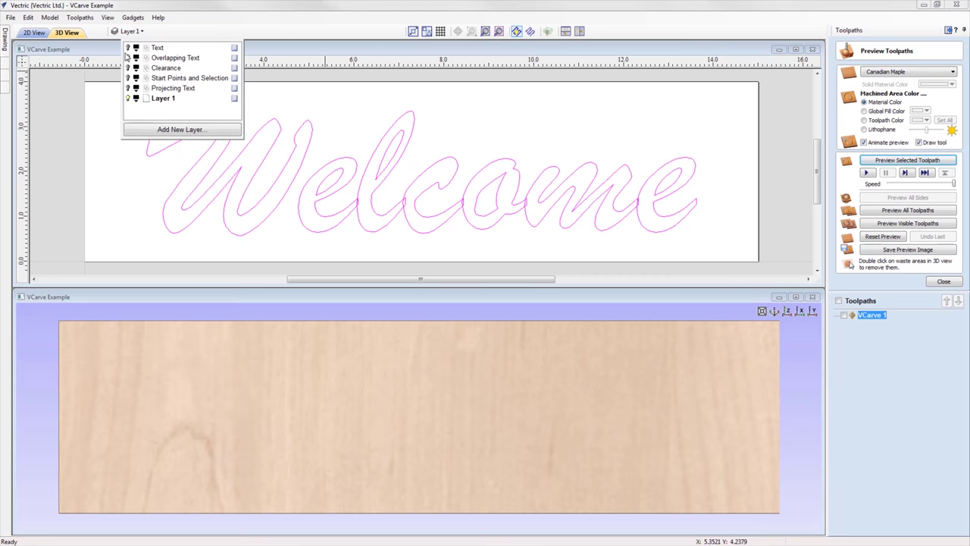
pyautogui.click(127, 48)
pyautogui.click(364, 180)
# Step: Create the text "Welcome" in the Matilda font at 2.0 inches high and center it in the job
pyautogui.click(949, 30)
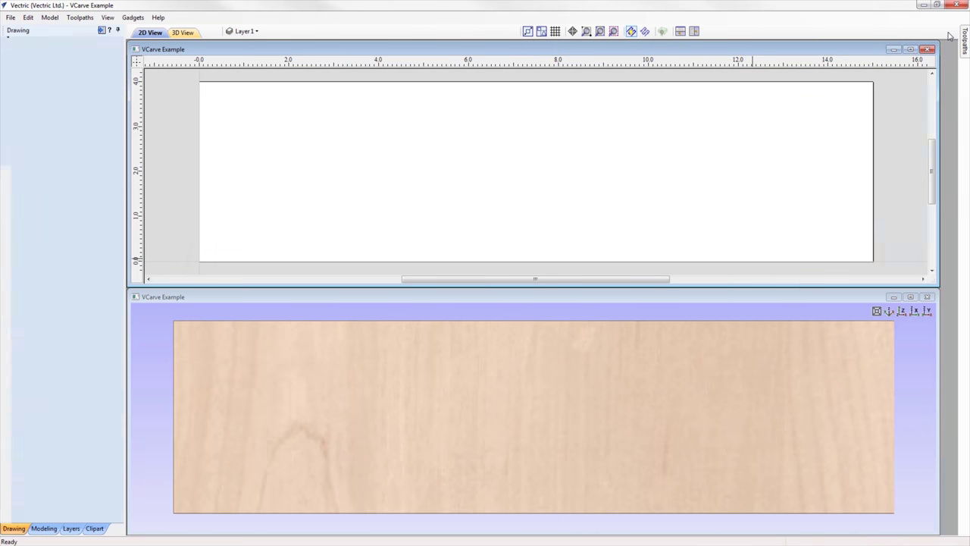
pyautogui.click(13, 128)
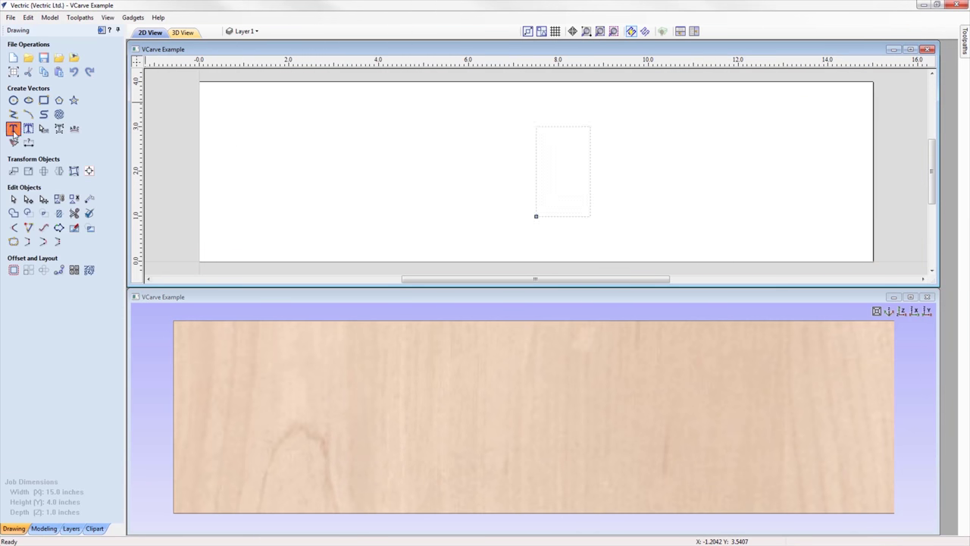
pyautogui.write('Welcome')
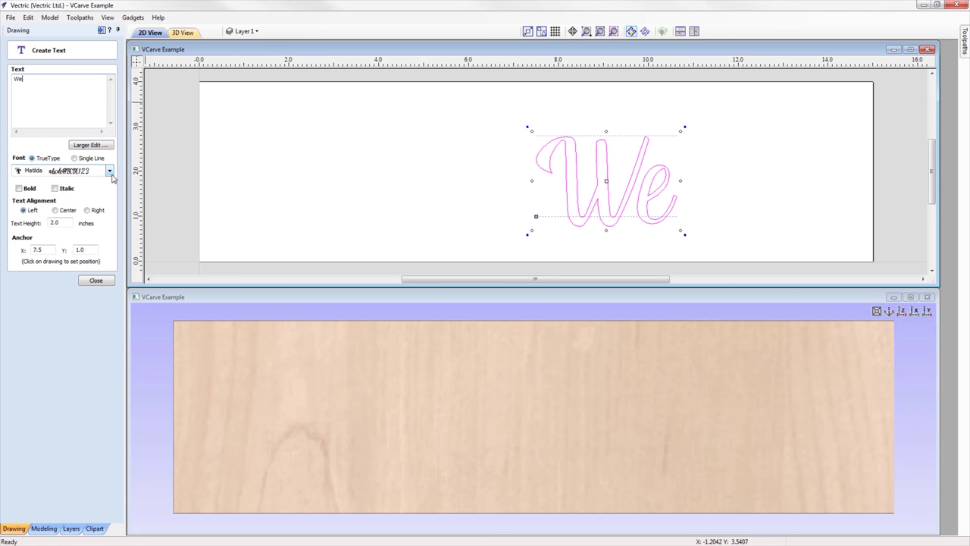
pyautogui.click(94, 280)
pyautogui.press('F9')
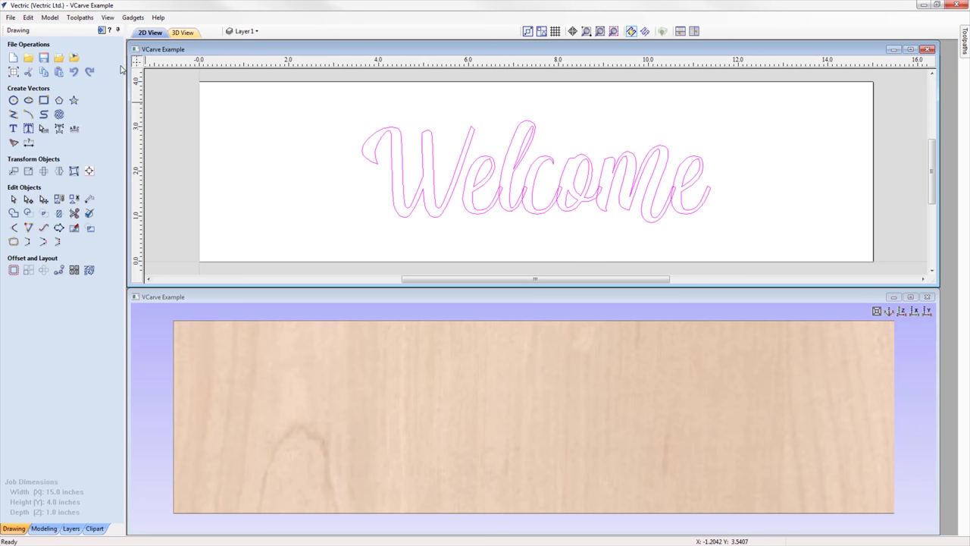
# Step: Reopen VCarve 1, recalculate it with the new Welcome text selected, and go to the Vector Validator
pyautogui.click(102, 31)
pyautogui.doubleClick(871, 315)
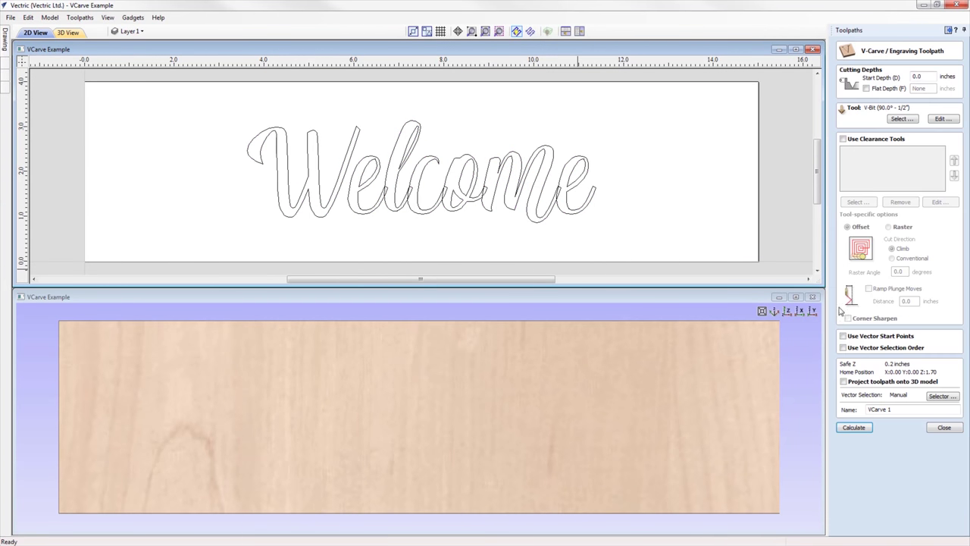
pyautogui.click(531, 155)
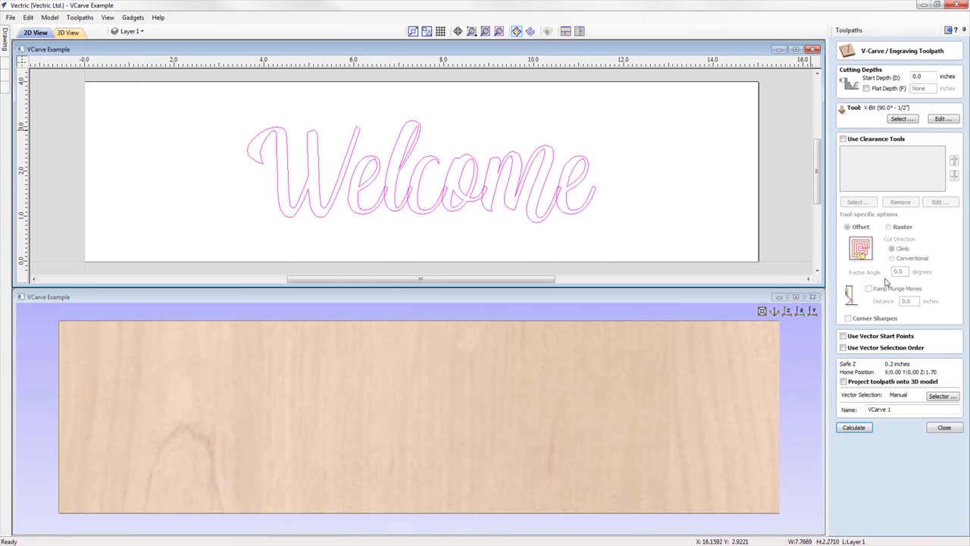
pyautogui.click(863, 428)
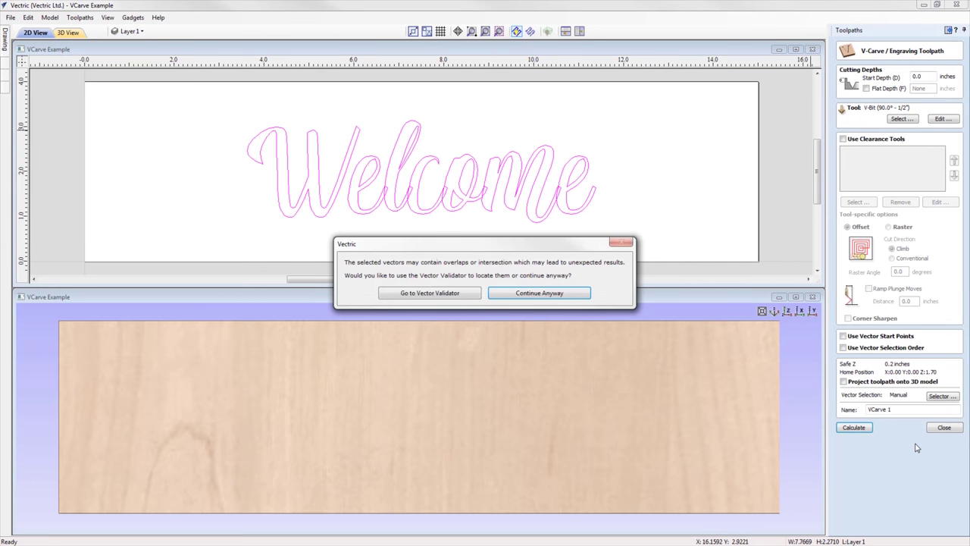
pyautogui.click(430, 293)
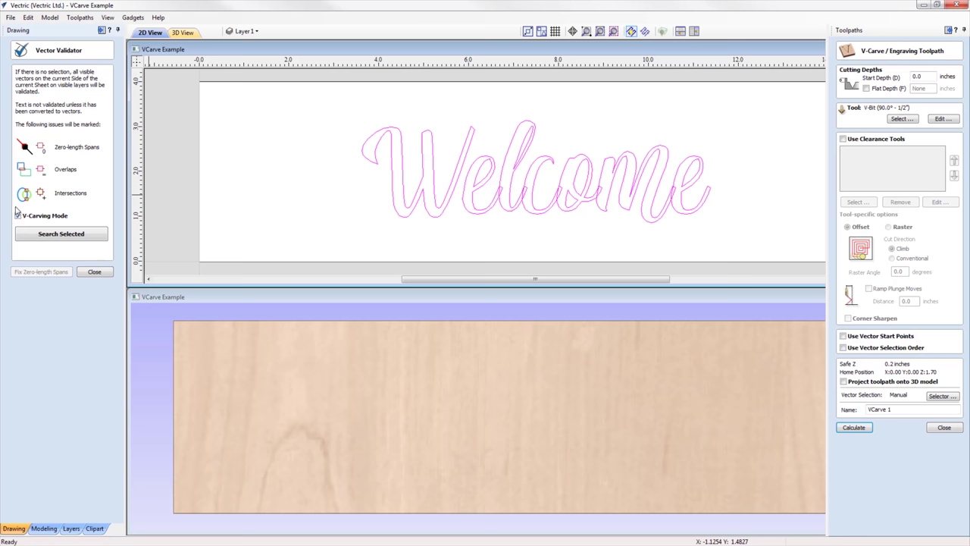
# Step: Search the selected Welcome text in V-Carving Mode and examine the flagged spots on its letters up close
pyautogui.click(74, 234)
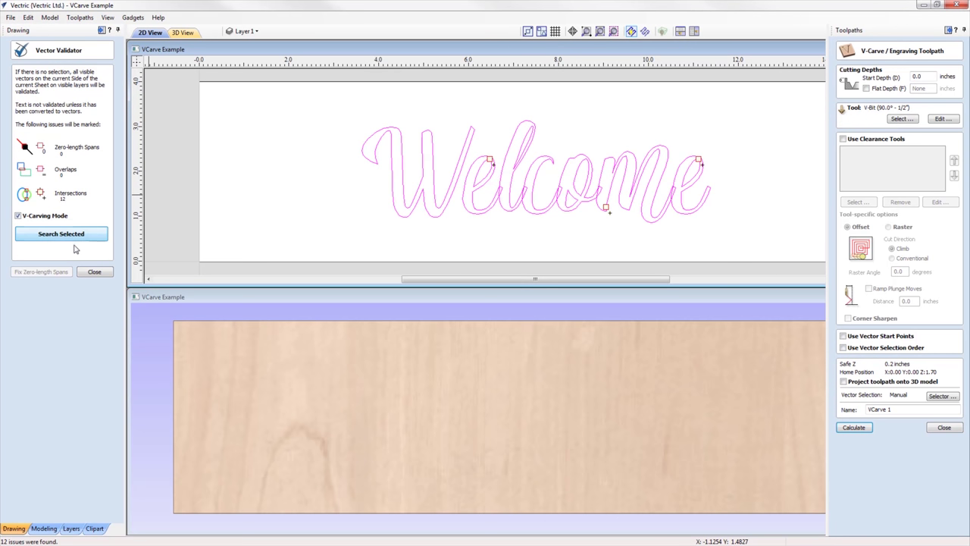
pyautogui.moveTo(492, 278); pyautogui.dragTo(501, 276)
pyautogui.scroll(2, 519, 229)
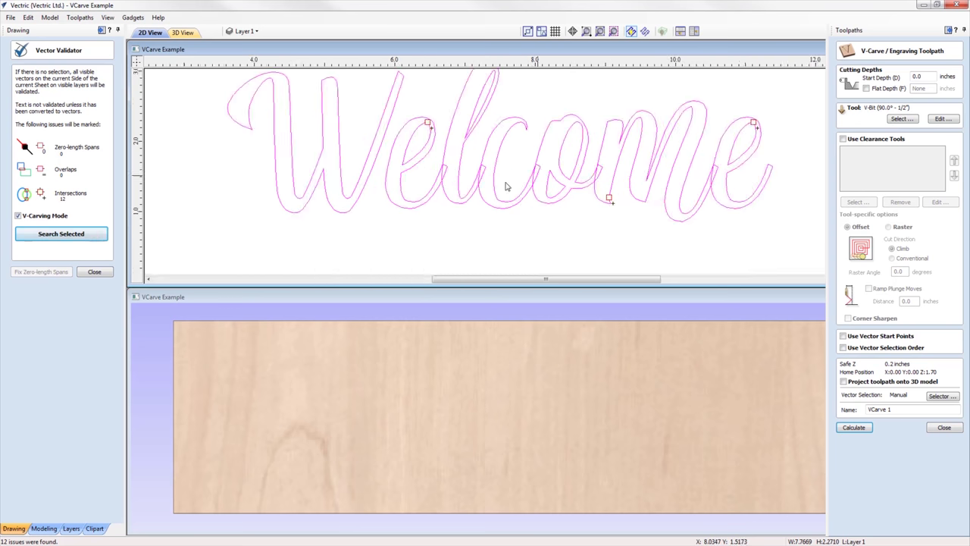
pyautogui.scroll(10, 433, 123)
pyautogui.scroll(-8, 493, 220)
pyautogui.scroll(8, 530, 209)
pyautogui.scroll(7, 509, 171)
pyautogui.scroll(-8, 447, 201)
pyautogui.scroll(7, 613, 133)
pyautogui.scroll(6, 614, 137)
pyautogui.scroll(-8, 617, 224)
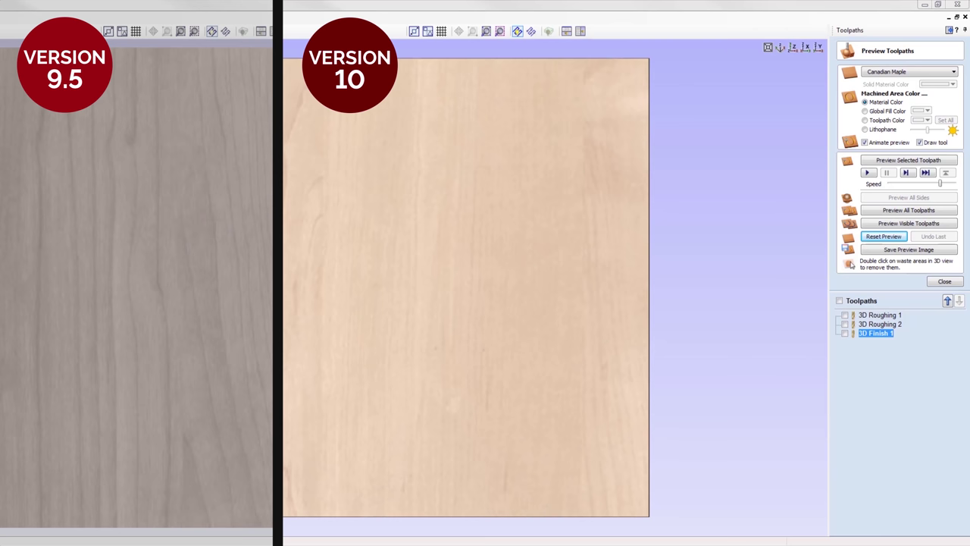
# Step: Preview the 3D Finish 1 toolpath on the Canadian Maple material
pyautogui.click(924, 163)
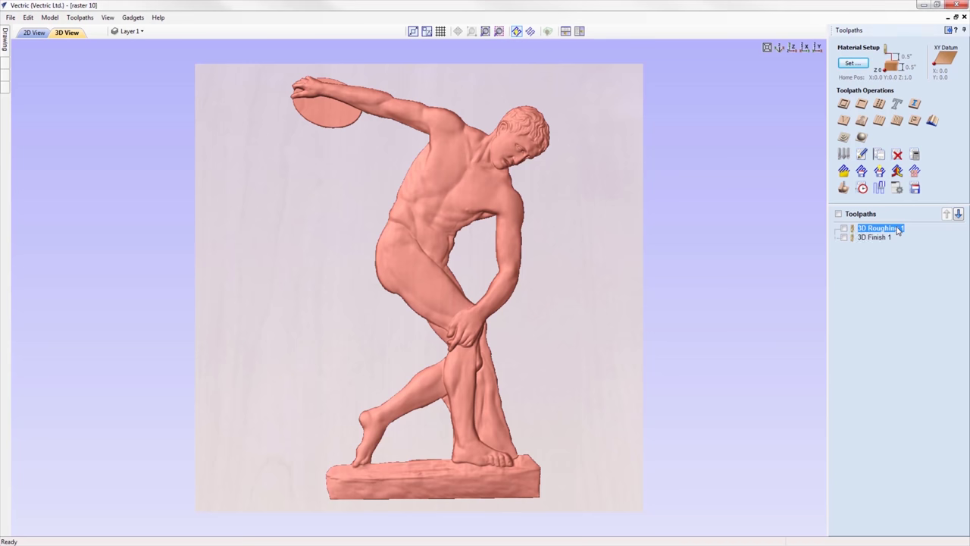
# Step: Open 3D Roughing 1 for editing, try the Along Y raster direction, and set the Z Level raster direction to Along X
pyautogui.doubleClick(902, 229)
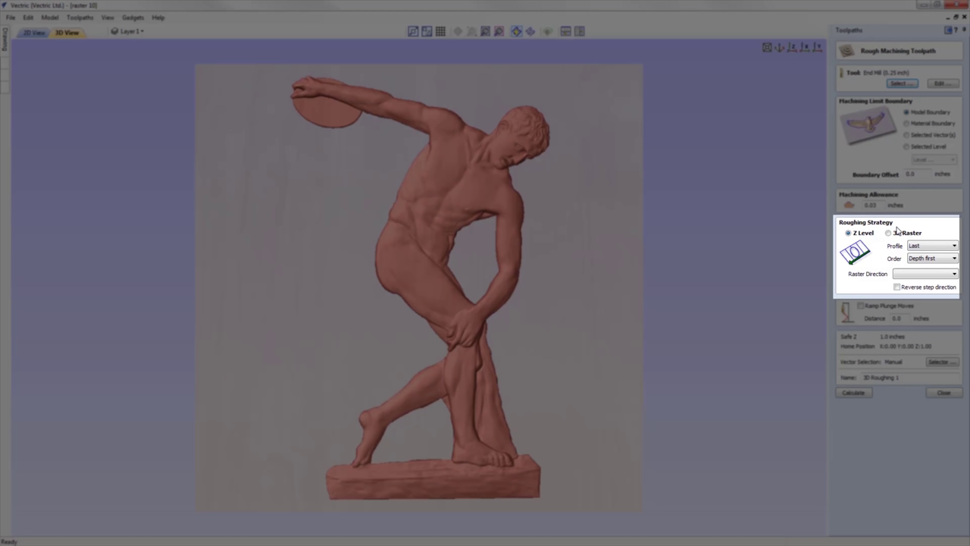
pyautogui.click(895, 276)
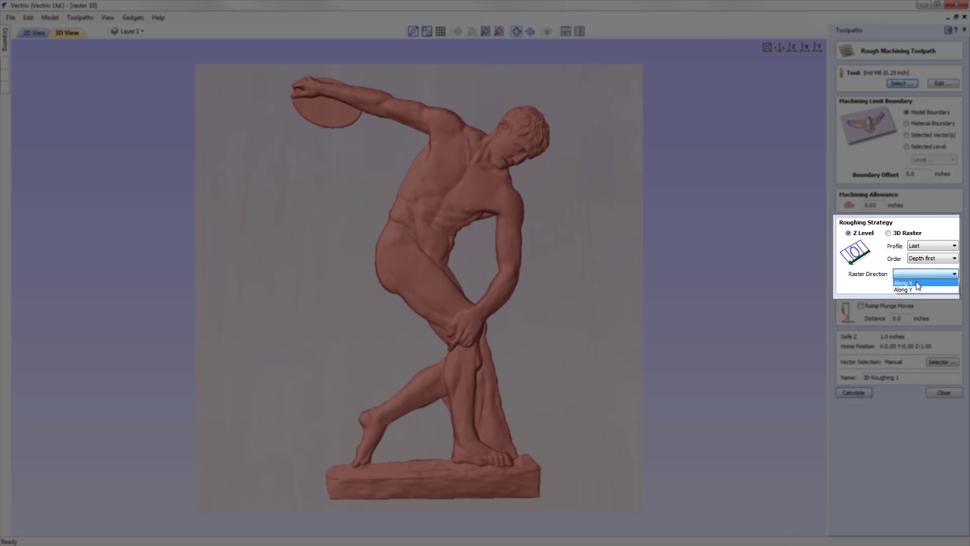
pyautogui.click(916, 284)
pyautogui.click(906, 276)
pyautogui.click(914, 291)
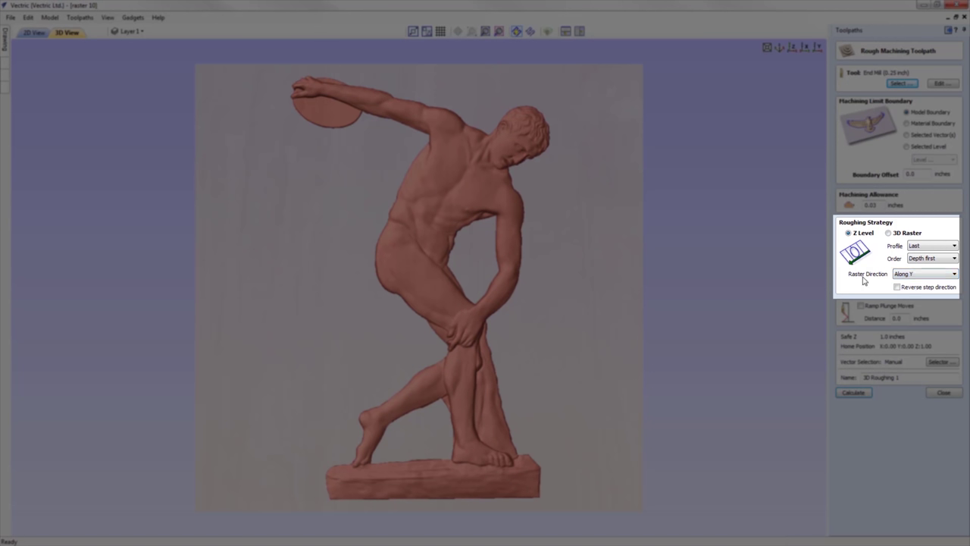
pyautogui.click(914, 276)
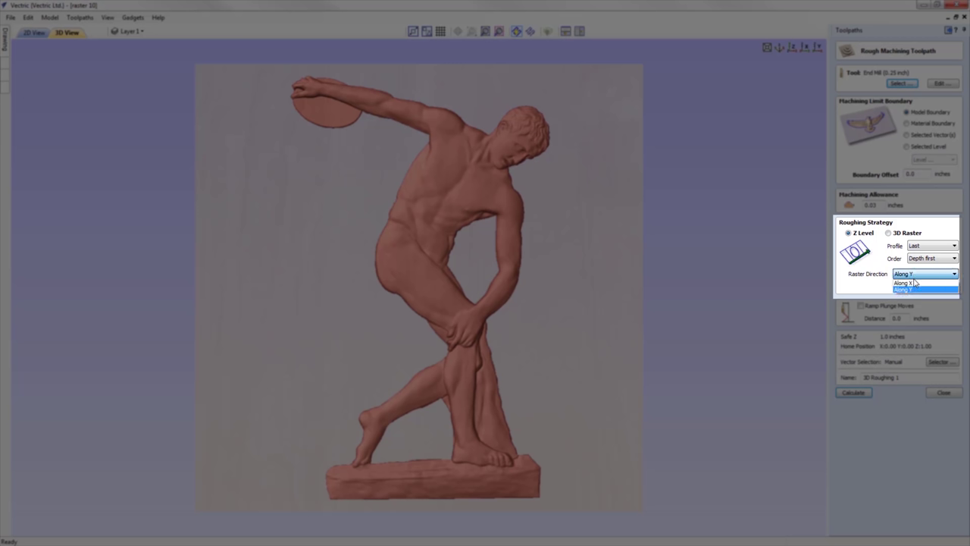
pyautogui.click(916, 284)
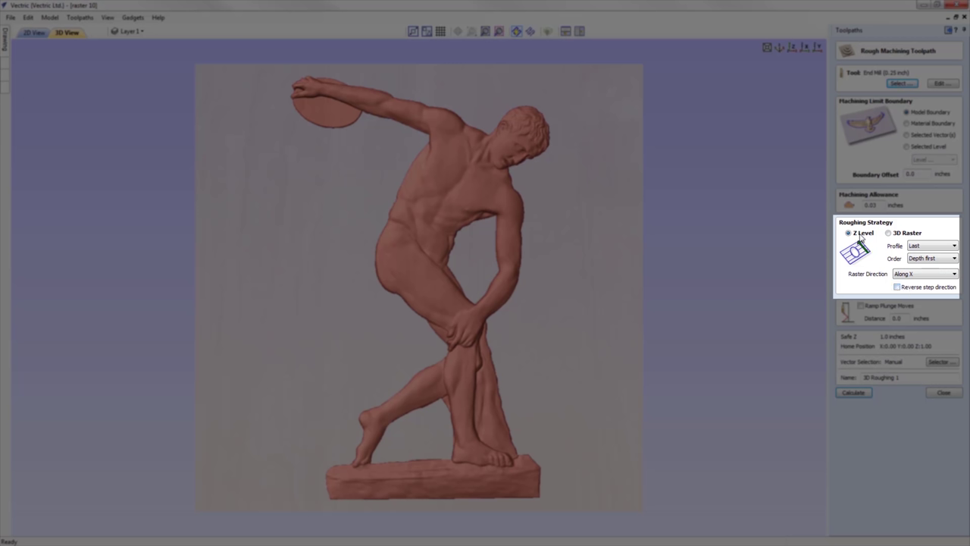
# Step: Calculate 3D Roughing 1 for the discus thrower model and preview it at maximum speed
pyautogui.click(854, 392)
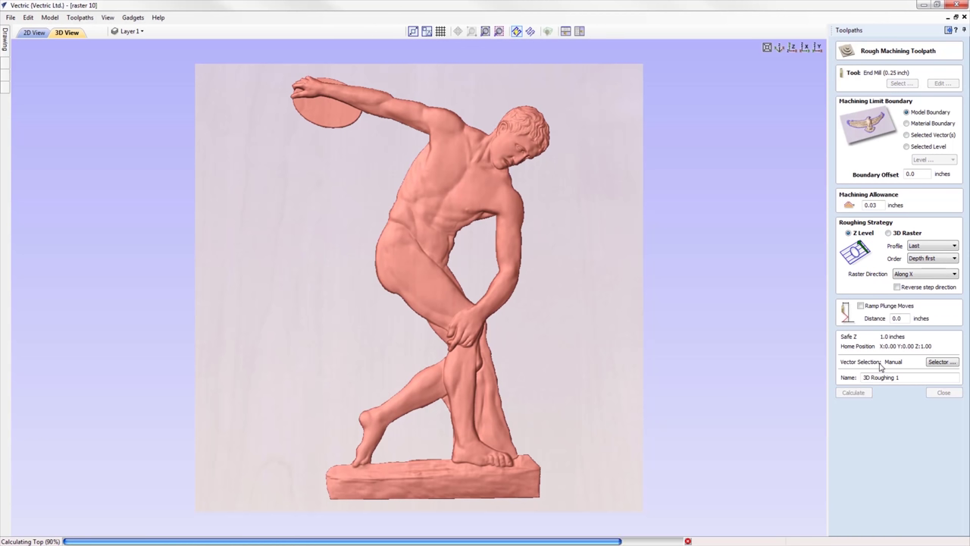
pyautogui.moveTo(945, 183); pyautogui.dragTo(954, 184)
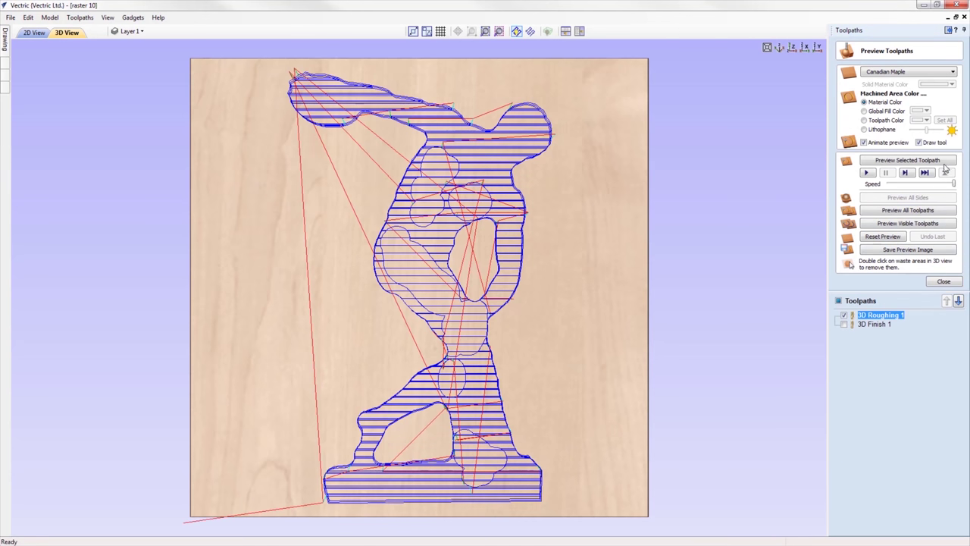
pyautogui.click(907, 160)
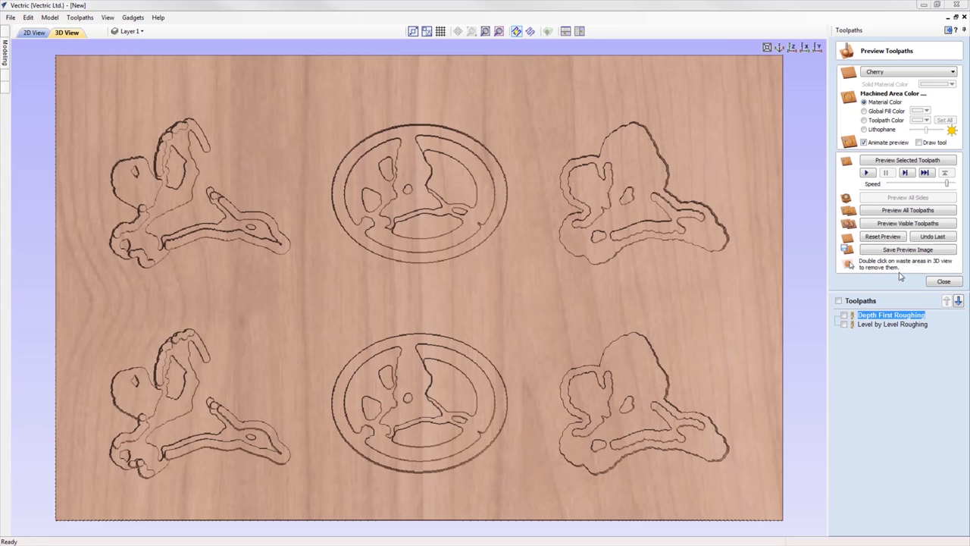
# Step: Reset the preview, recalculate Depth First Roughing with the Z Level order set to Depth first, and preview all toolpaths
pyautogui.click(883, 237)
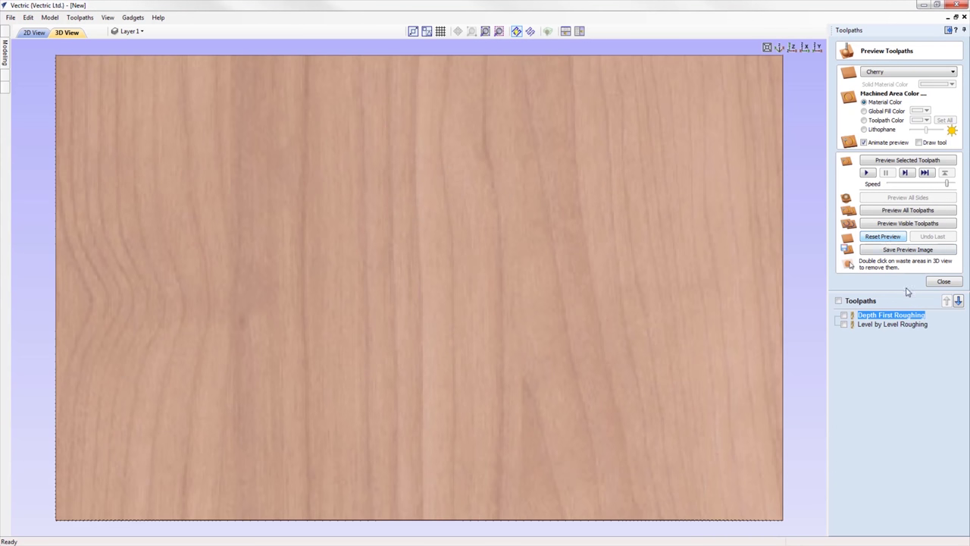
pyautogui.doubleClick(891, 314)
pyautogui.click(933, 260)
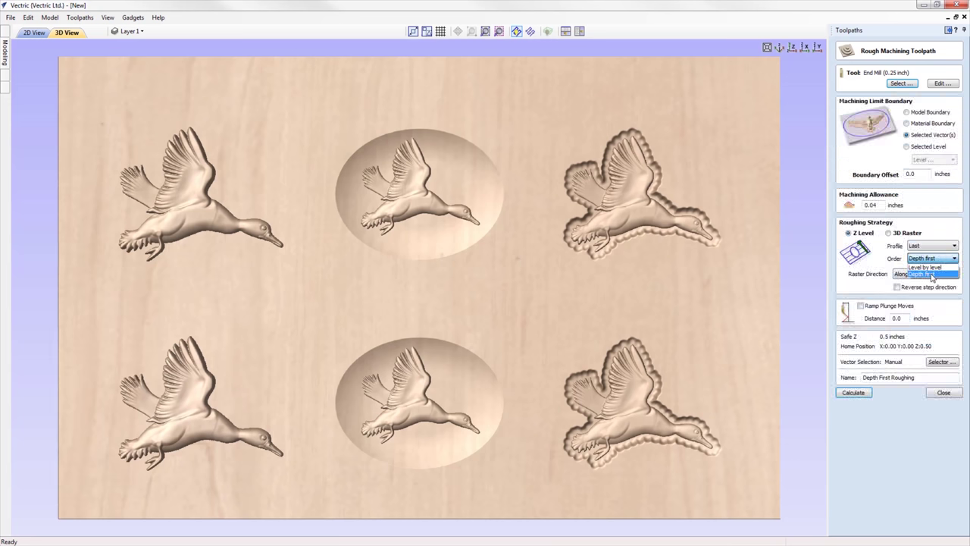
pyautogui.click(940, 275)
pyautogui.click(853, 391)
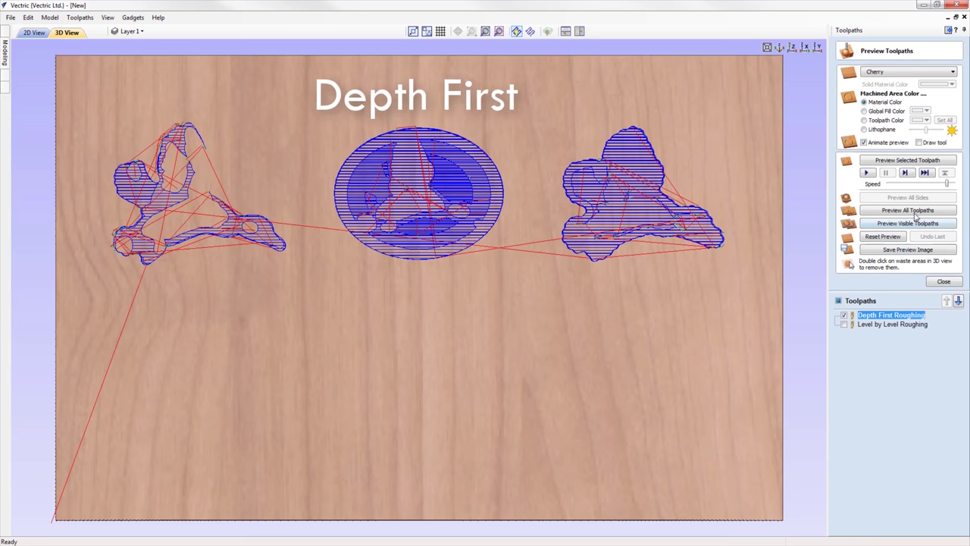
pyautogui.click(915, 214)
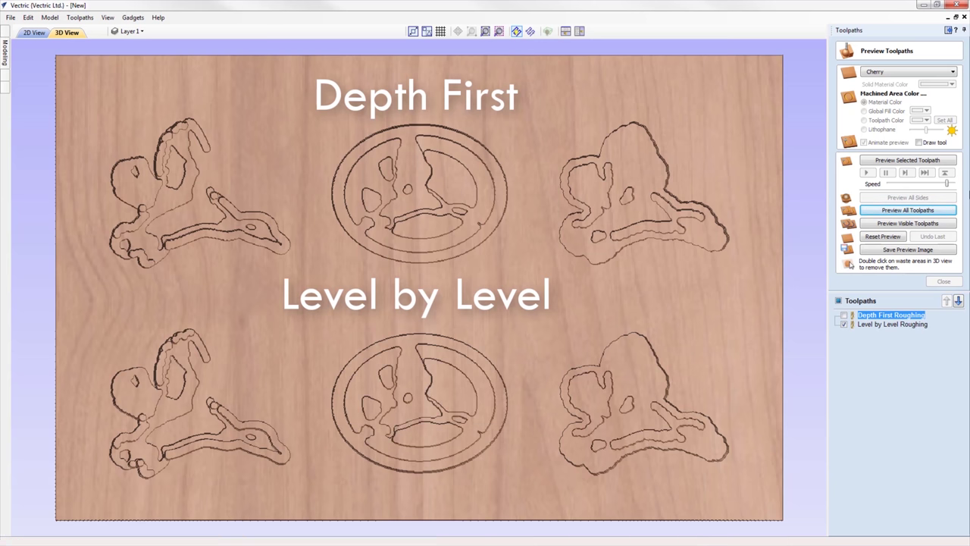
pyautogui.click(839, 301)
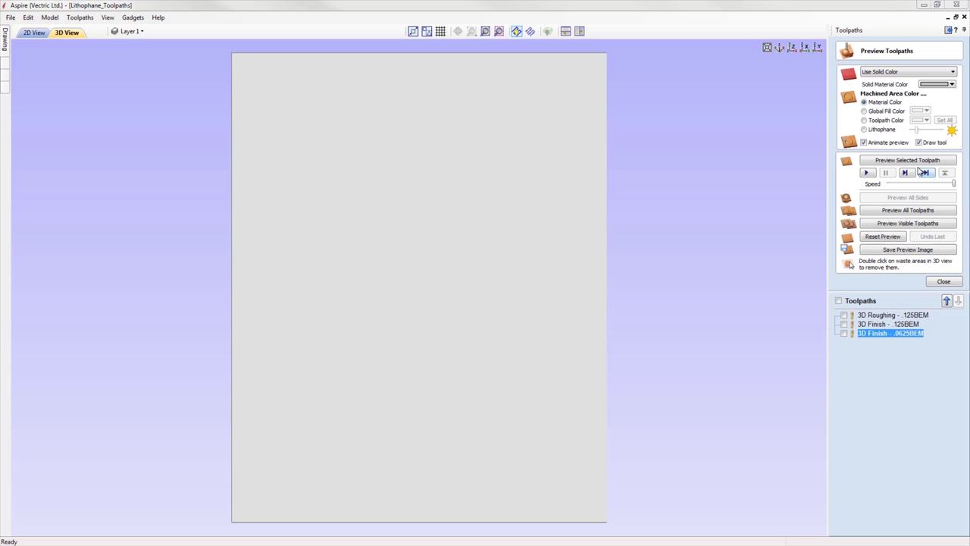
# Step: Preview the 3D Finish - .0625BEM toolpath and shade it as a lithophane, trying different light intensities
pyautogui.click(912, 161)
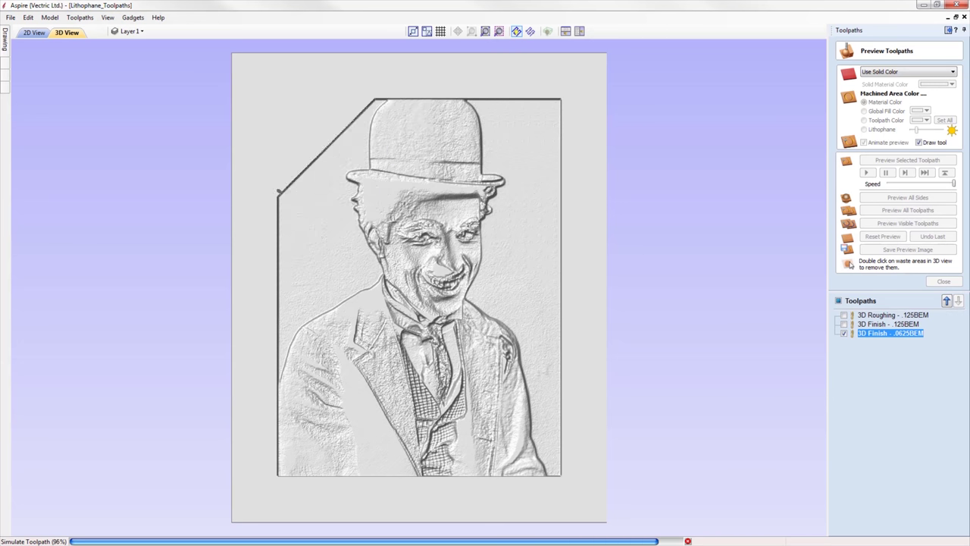
pyautogui.click(864, 130)
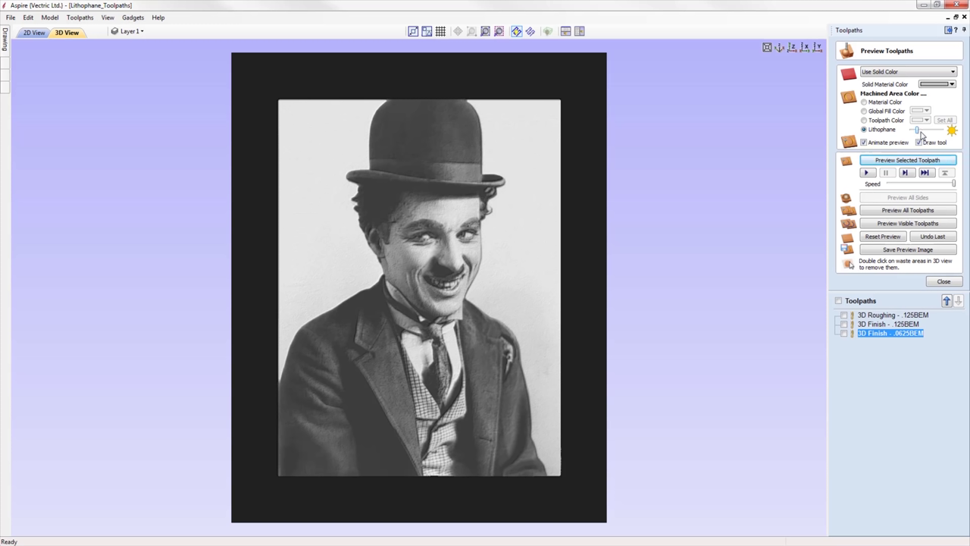
pyautogui.moveTo(921, 132)
pyautogui.mouseDown()
pyautogui.moveTo(931, 135)
pyautogui.moveTo(921, 135)
pyautogui.mouseUp()
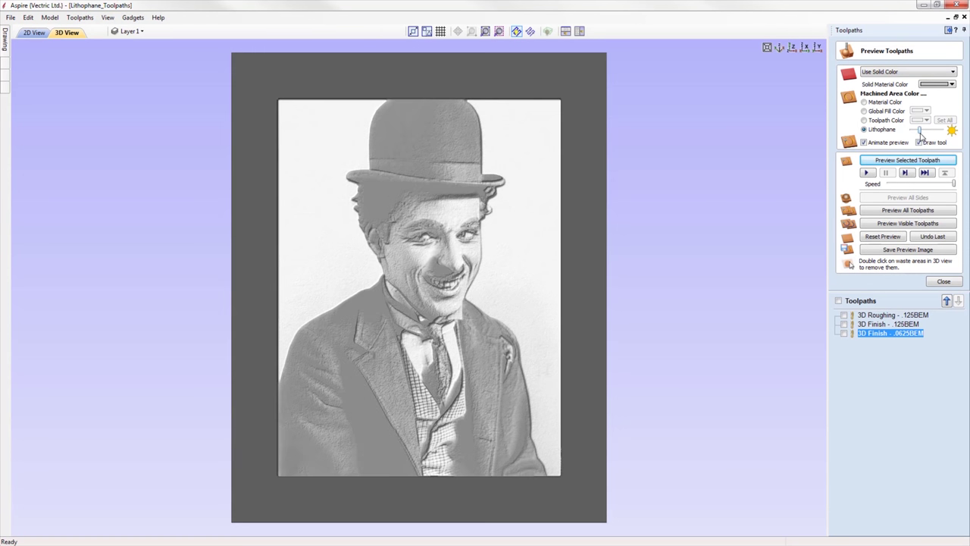
pyautogui.moveTo(919, 135); pyautogui.dragTo(916, 137)
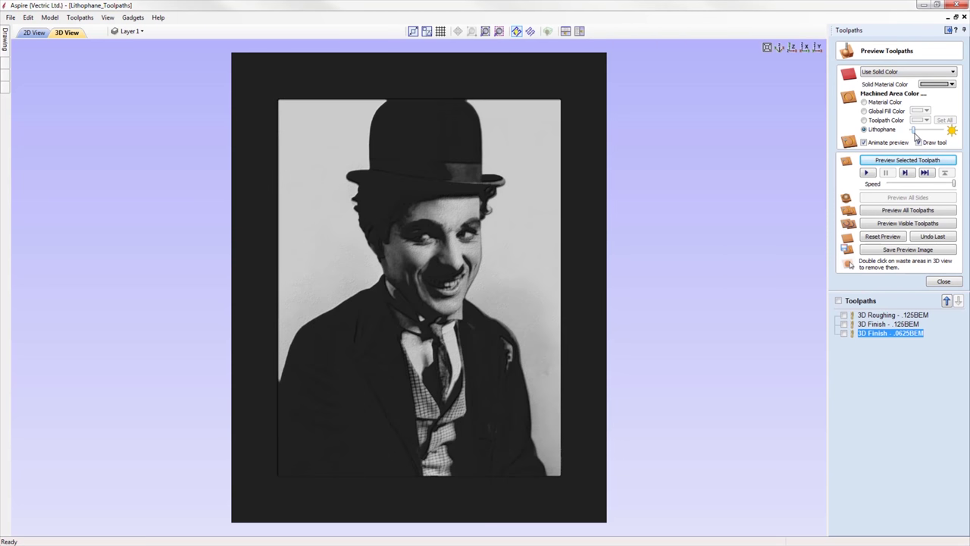
pyautogui.moveTo(916, 135); pyautogui.dragTo(919, 135)
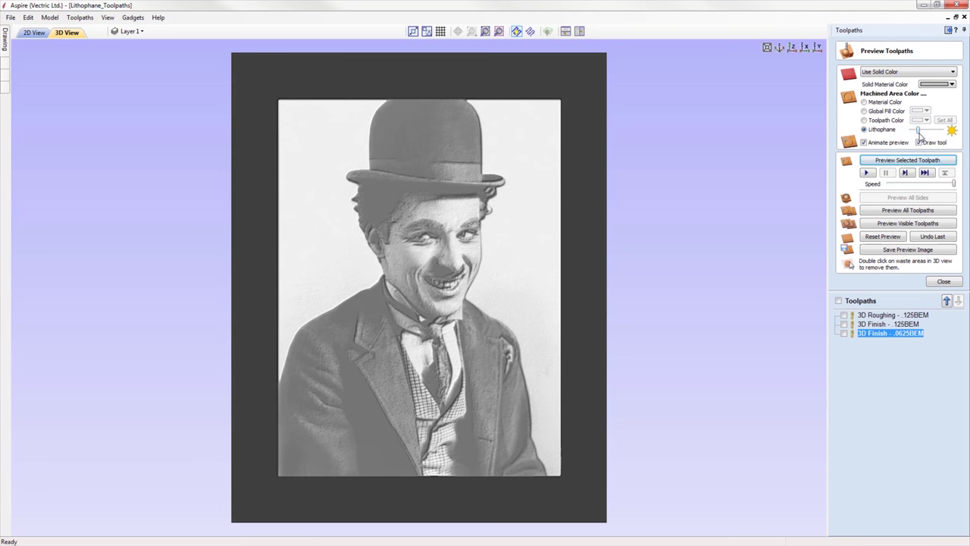
pyautogui.moveTo(922, 134); pyautogui.dragTo(919, 135)
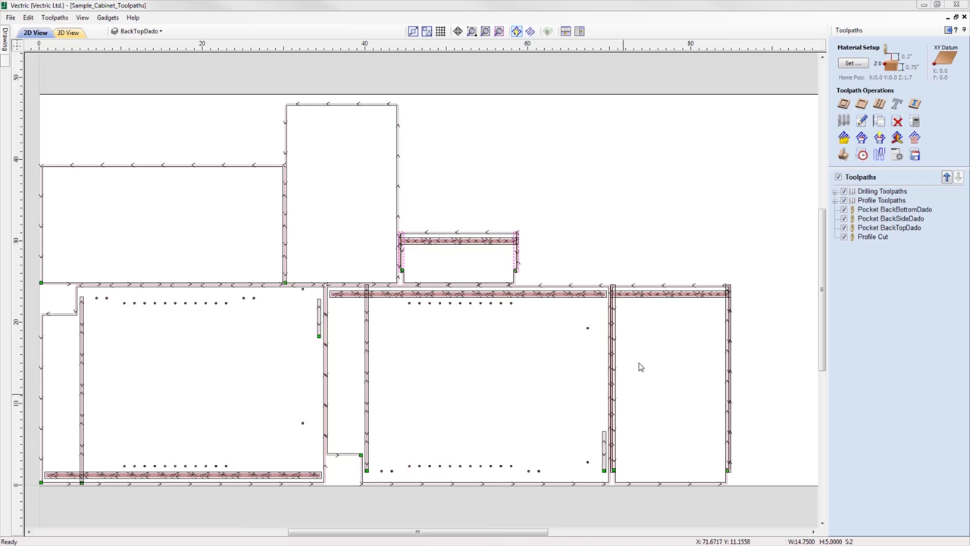
# Step: Create a toolpath group named Pocket Toolpaths and move the BackBottomDado, BackSideDado and BackTopDado pockets into it
pyautogui.click(835, 192)
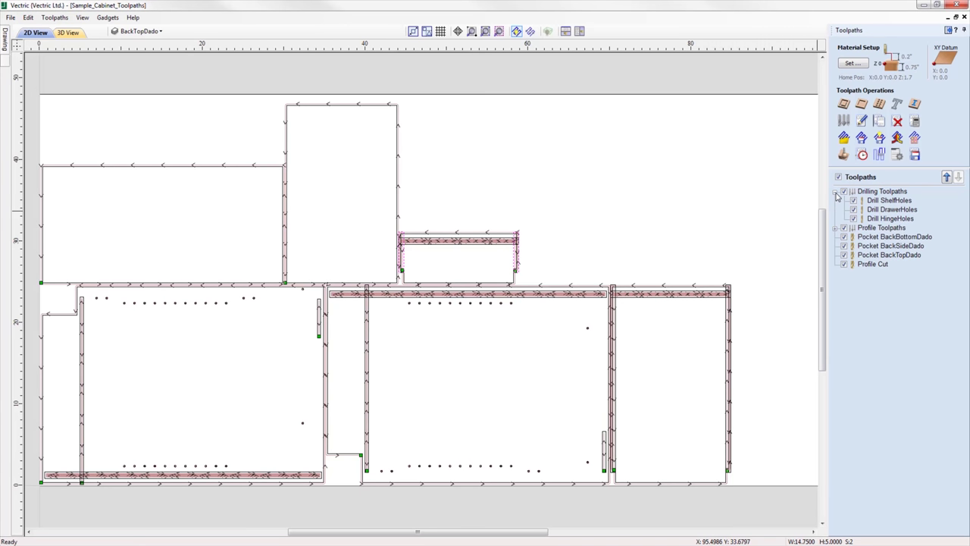
pyautogui.click(835, 227)
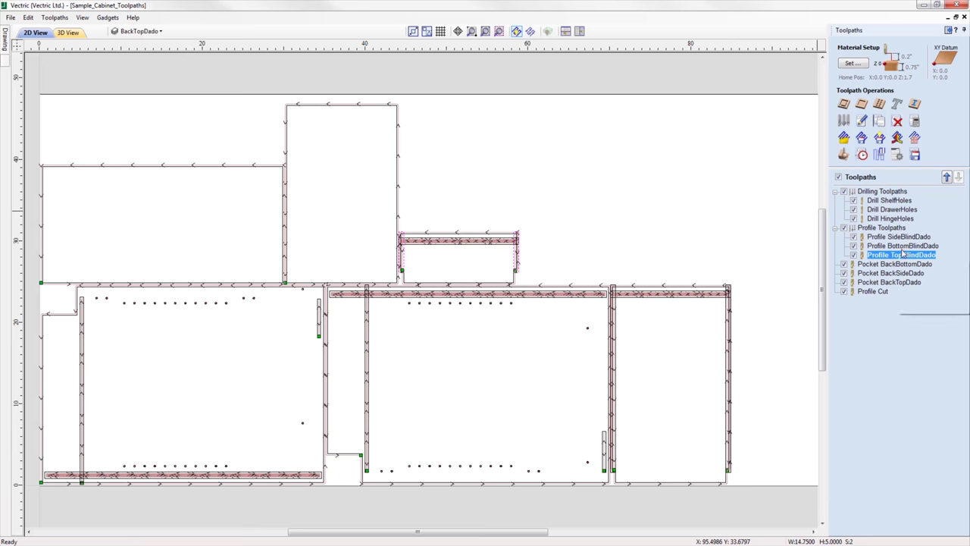
pyautogui.rightClick(877, 267)
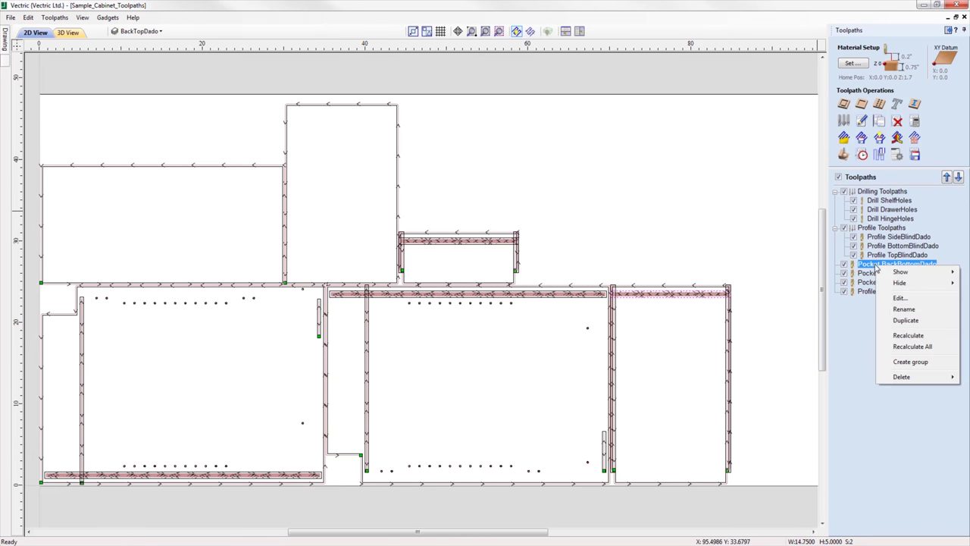
pyautogui.click(929, 365)
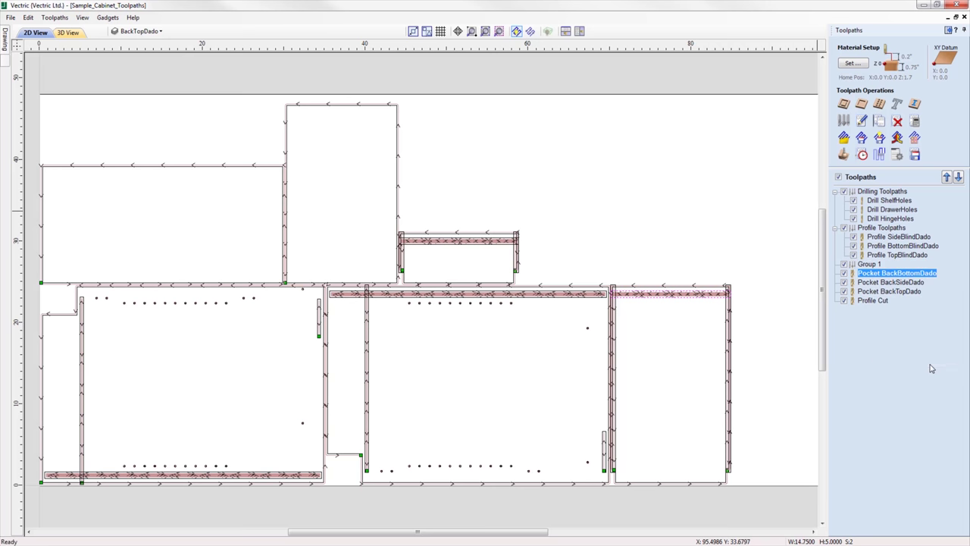
pyautogui.rightClick(872, 266)
pyautogui.click(895, 313)
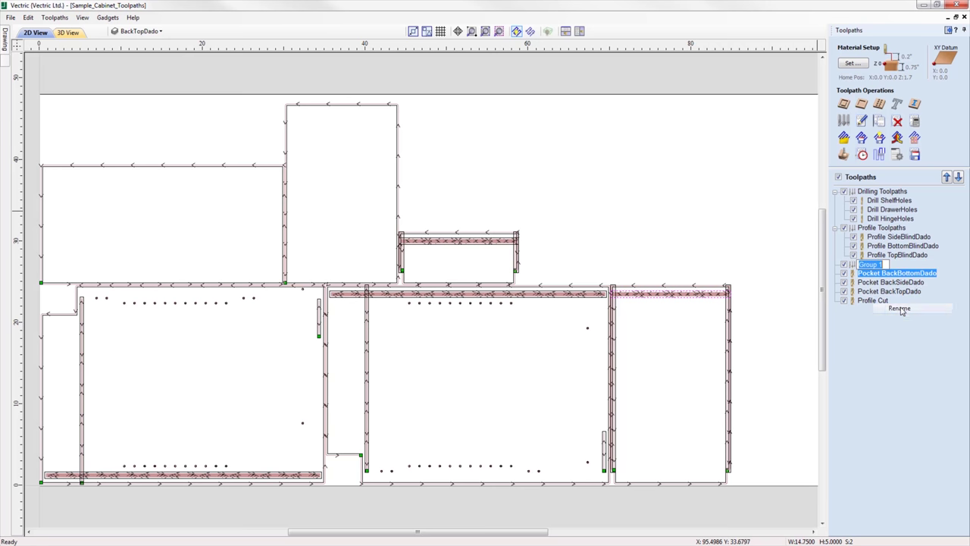
pyautogui.write('Pocket Toolpaths')
pyautogui.click(863, 351)
pyautogui.moveTo(871, 276); pyautogui.dragTo(891, 289)
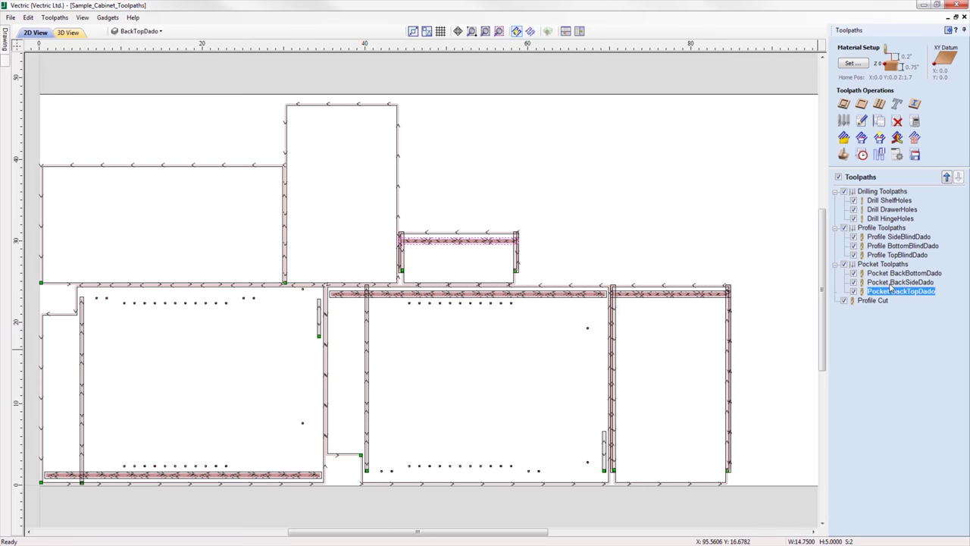
# Step: Delete the Pocket Toolpaths group while keeping its sub-toolpaths
pyautogui.rightClick(886, 269)
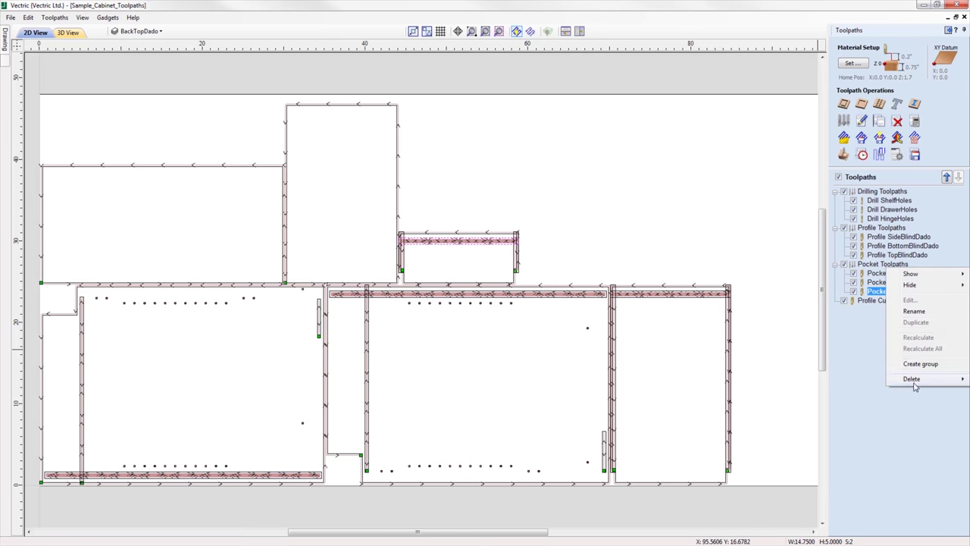
pyautogui.moveTo(917, 387)
pyautogui.click(833, 378)
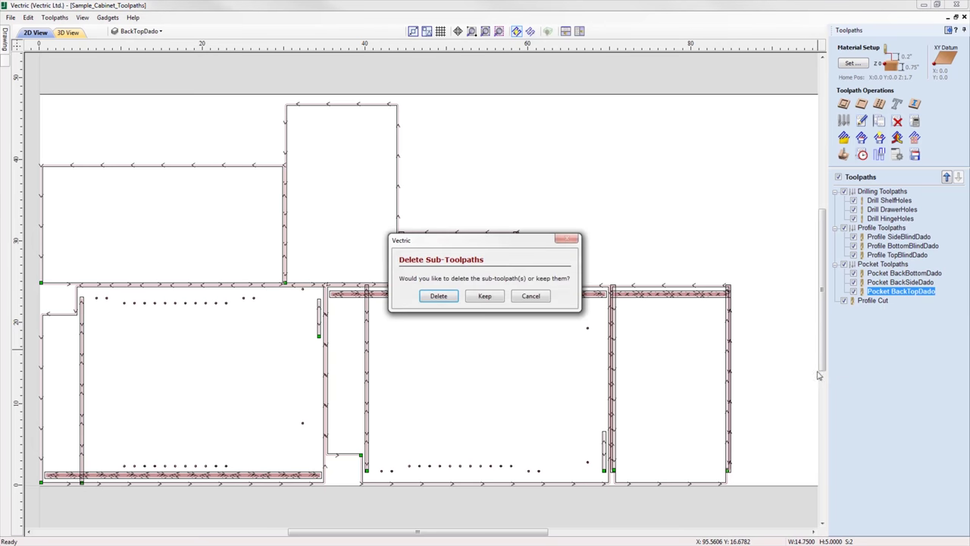
pyautogui.click(489, 297)
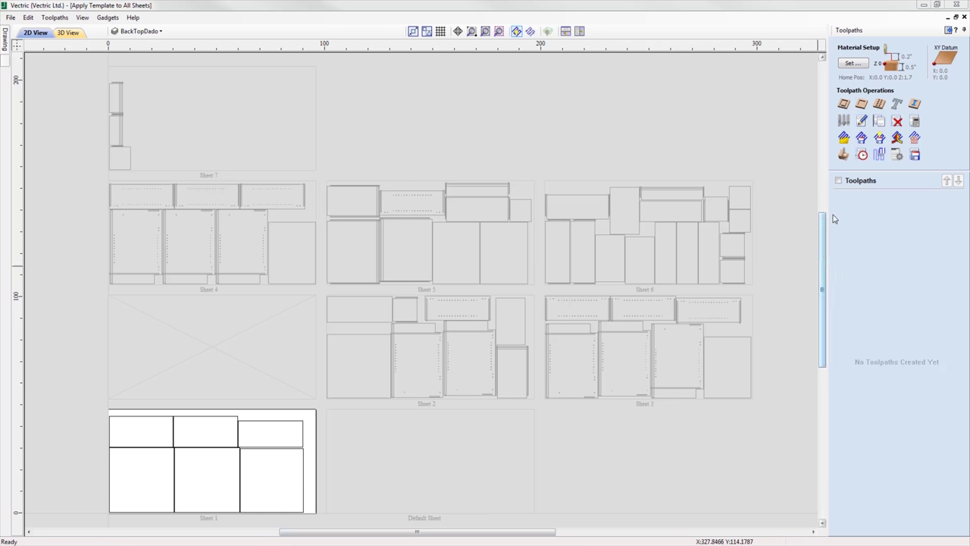
# Step: Load the Sample Cabinet toolpath template, apply it to all sheets and look through the toolpaths listed per sheet
pyautogui.click(843, 139)
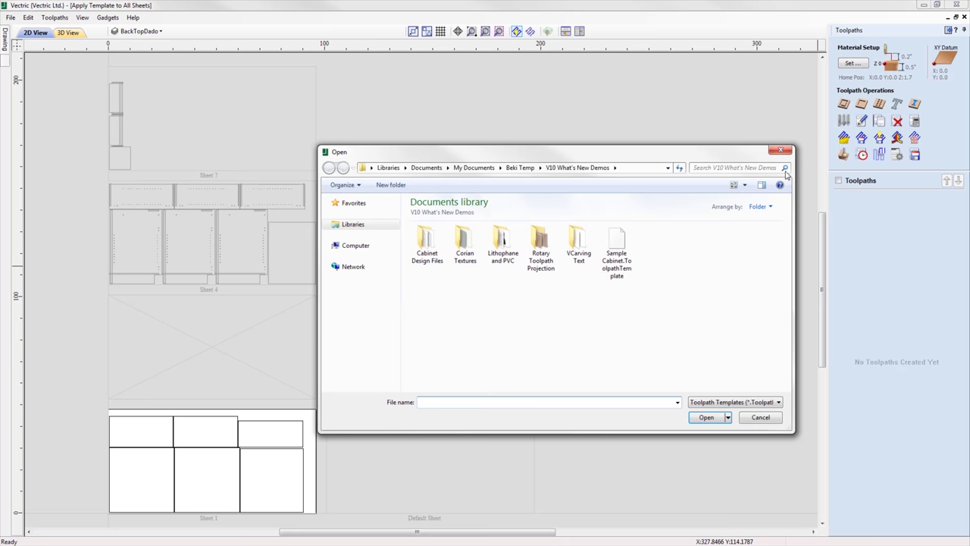
pyautogui.click(616, 256)
pyautogui.click(705, 418)
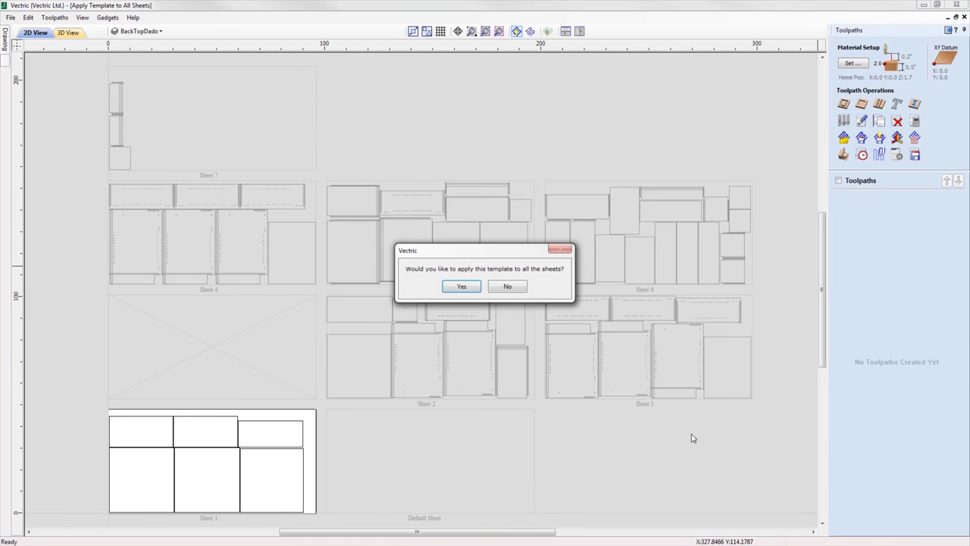
pyautogui.click(463, 287)
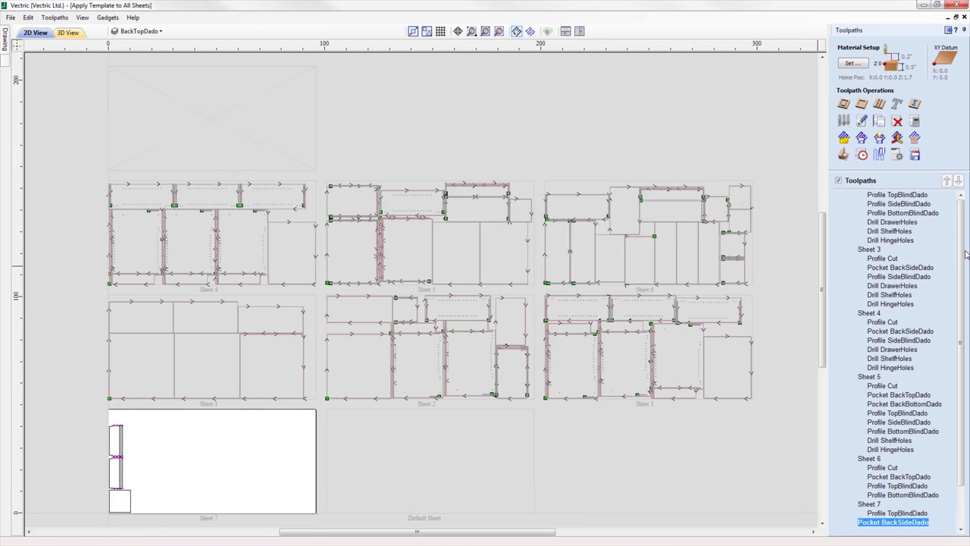
pyautogui.scroll(5, 962, 254)
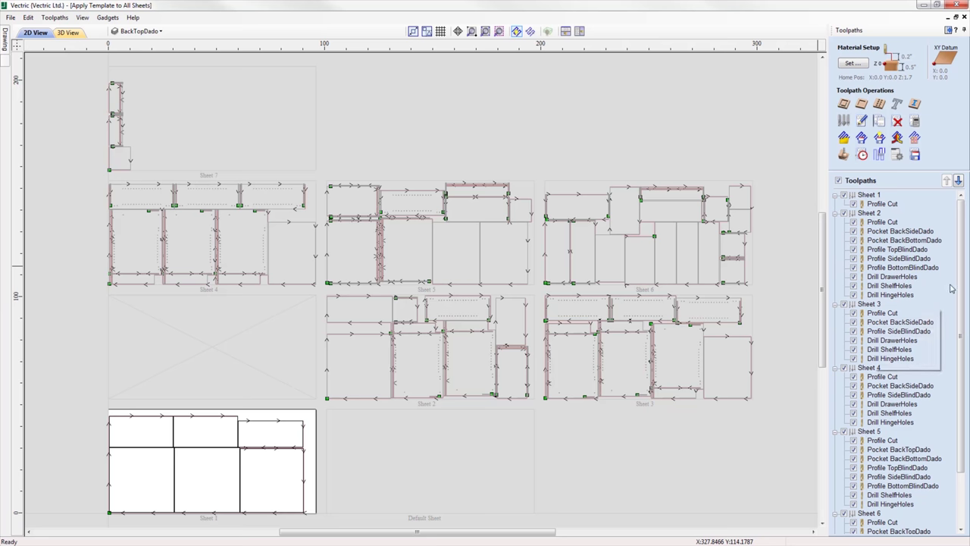
pyautogui.moveTo(966, 282); pyautogui.dragTo(965, 342)
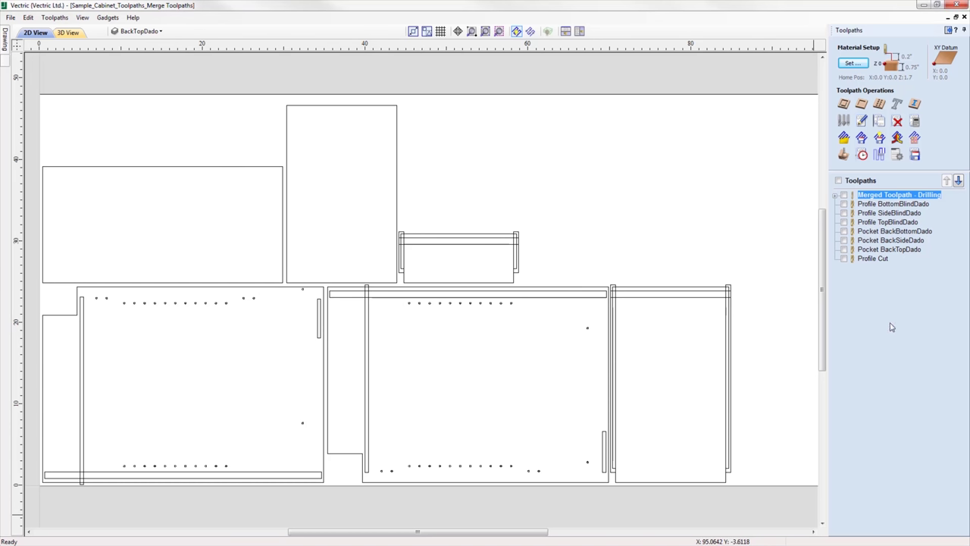
# Step: Show Merged Toolpath - Drilling, go through the drilling toolpaths it contains, and check the Drill HingeHoles settings
pyautogui.click(841, 196)
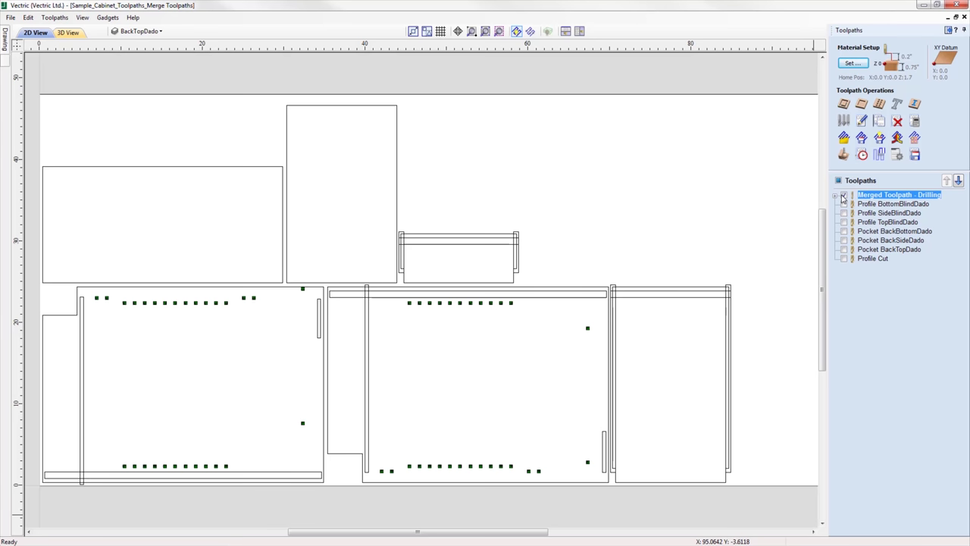
pyautogui.click(836, 195)
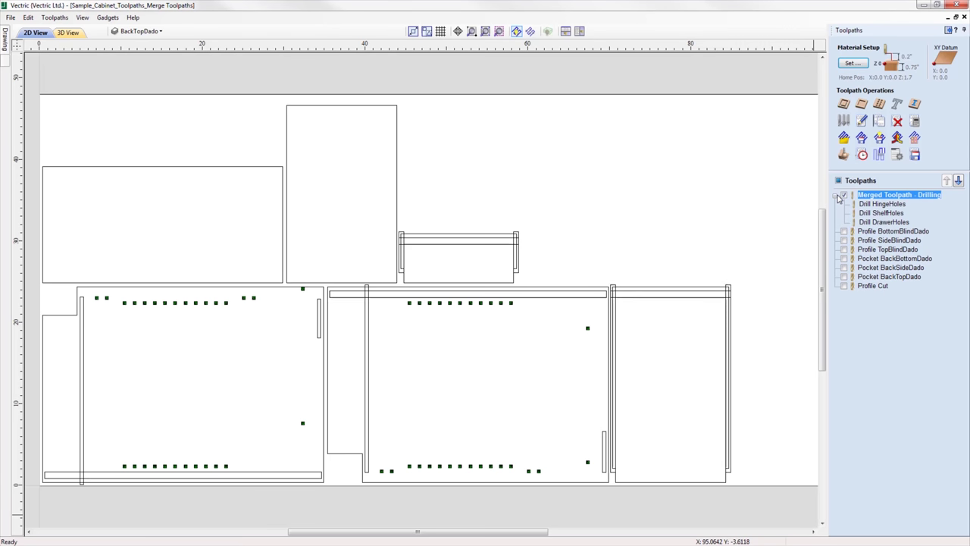
pyautogui.click(892, 204)
pyautogui.click(892, 213)
pyautogui.click(895, 222)
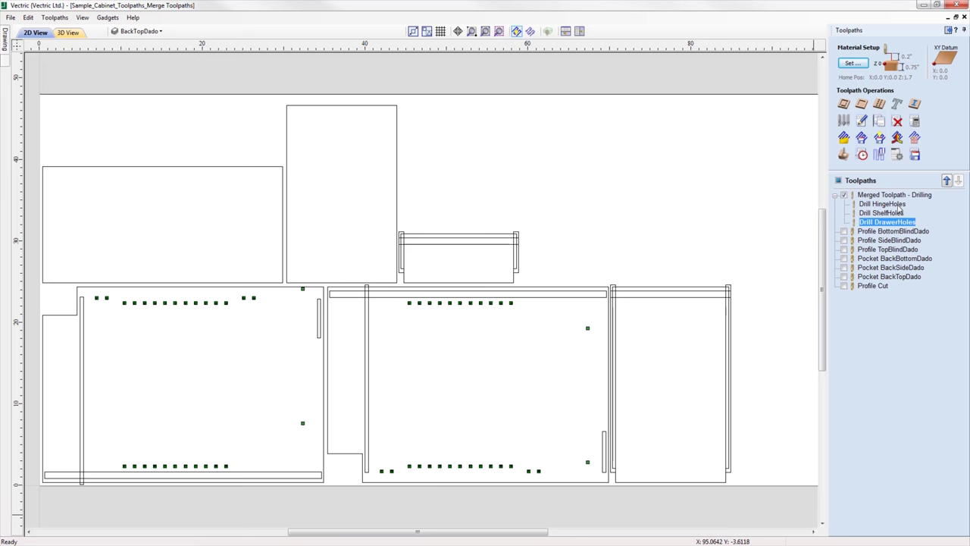
pyautogui.click(895, 205)
pyautogui.doubleClick(879, 205)
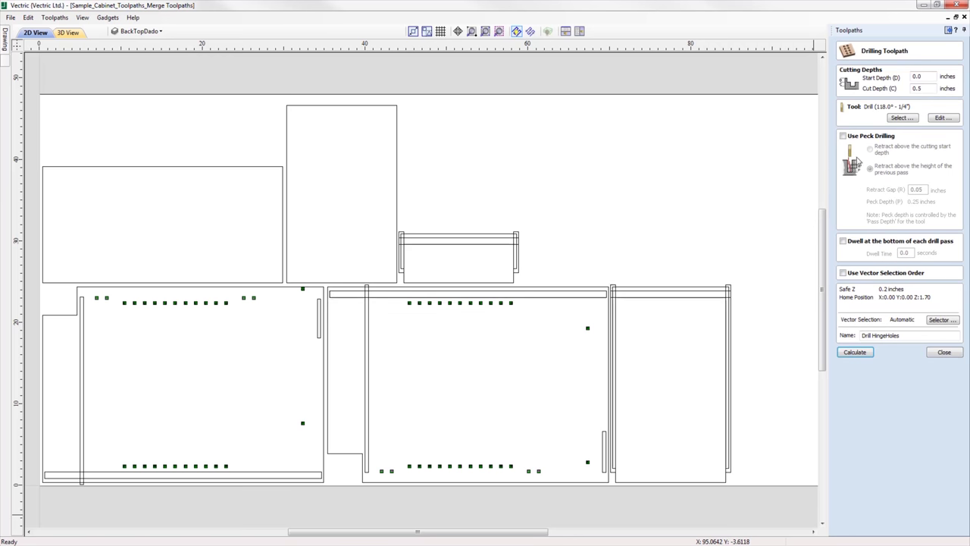
pyautogui.click(943, 351)
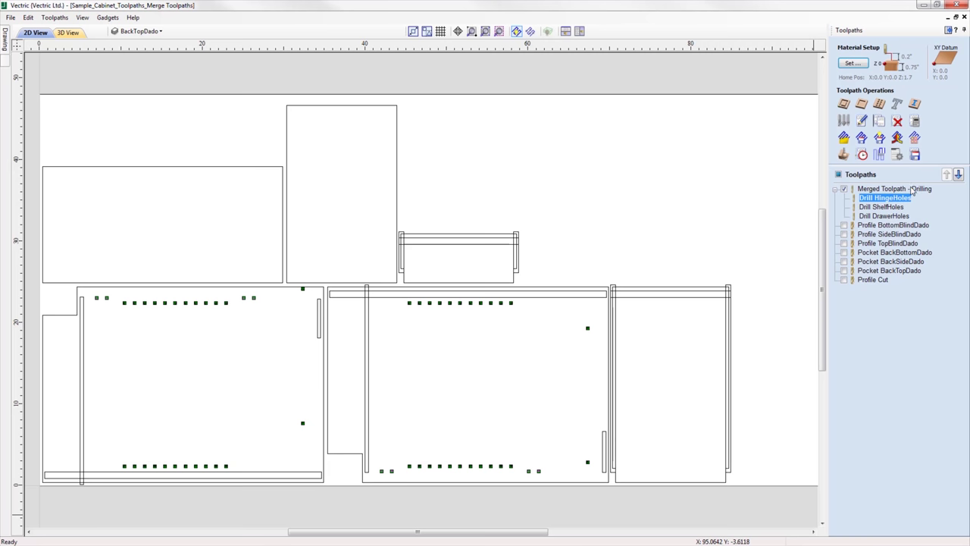
pyautogui.click(914, 189)
# Step: Merge only the BottomBlindDado, SideBlindDado and TopBlindDado profile toolpaths by part under the name Merged Toolpath - Profile
pyautogui.click(844, 190)
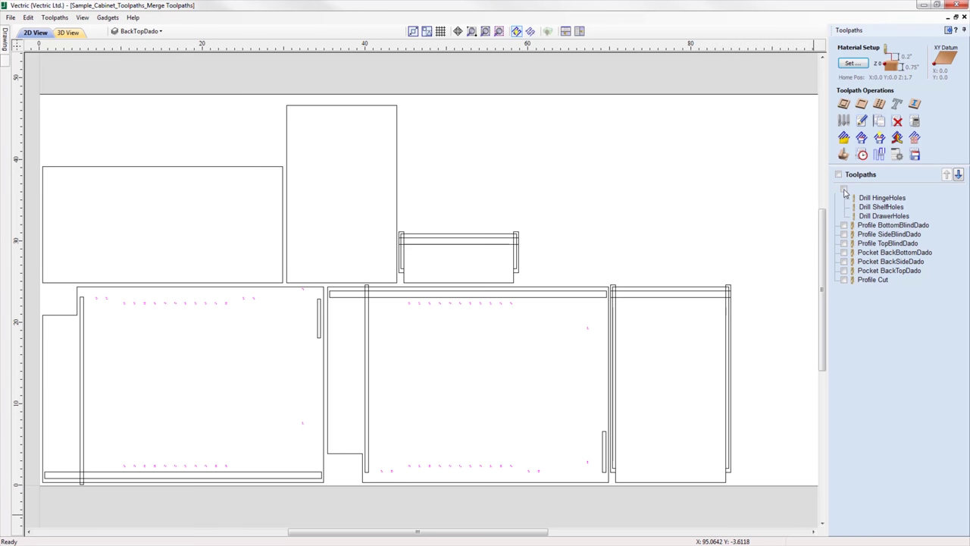
pyautogui.click(845, 225)
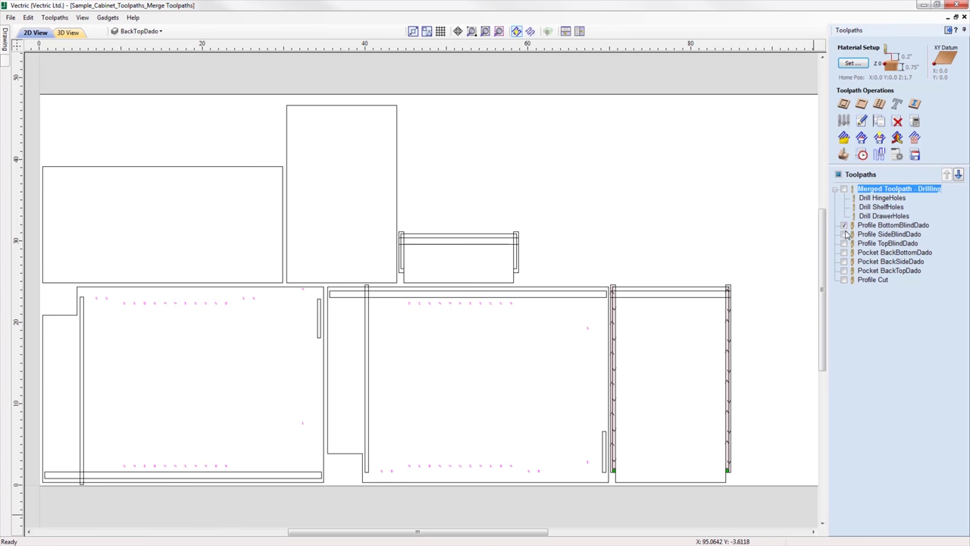
pyautogui.click(844, 235)
pyautogui.click(845, 243)
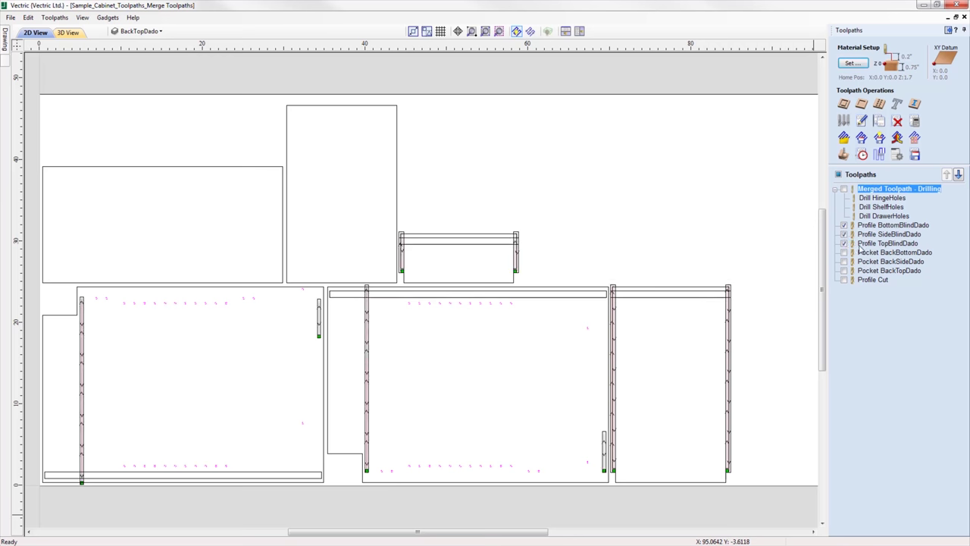
pyautogui.click(897, 138)
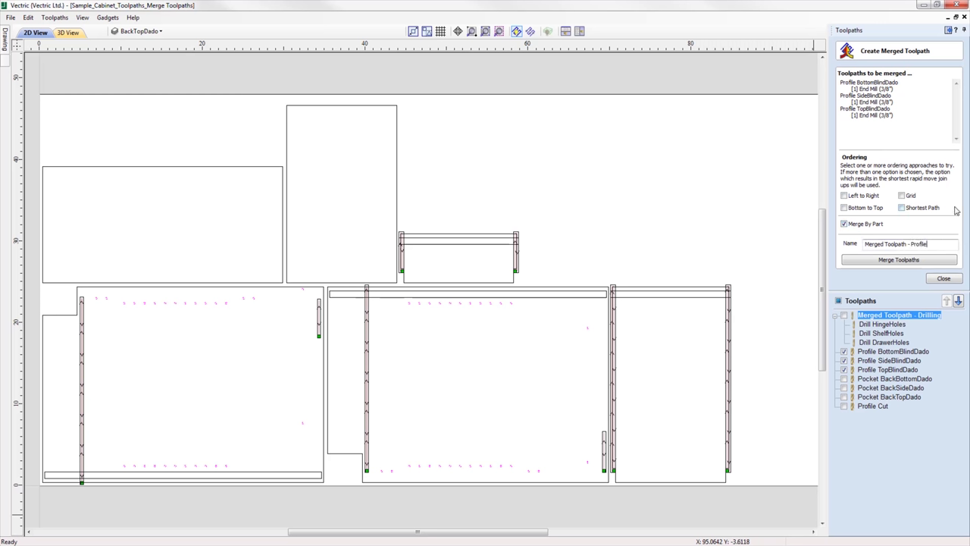
pyautogui.click(909, 262)
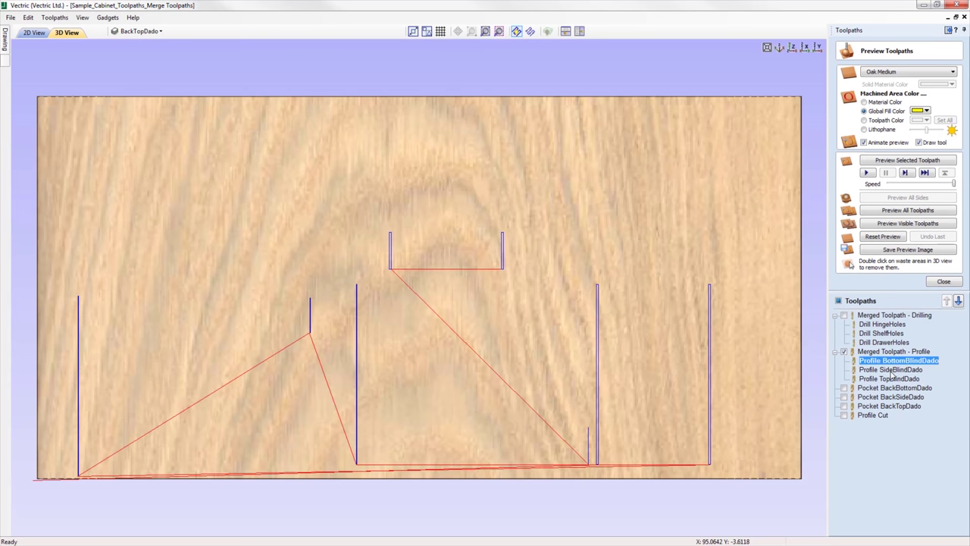
# Step: Edit the cut depth of the Profile BottomBlindDado sub-toolpath, recalculate it and select Merged Toolpath - Profile
pyautogui.doubleClick(893, 362)
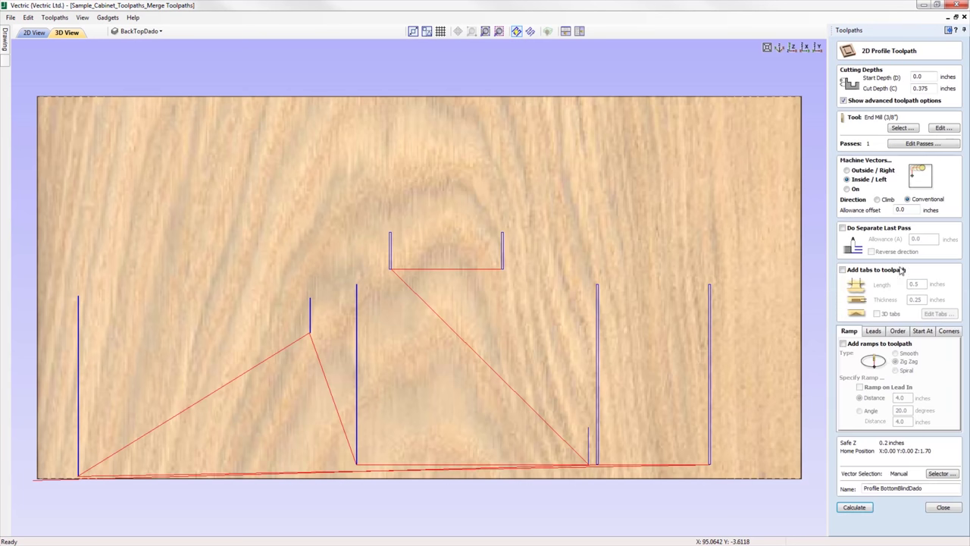
pyautogui.moveTo(919, 89); pyautogui.dragTo(930, 88)
pyautogui.click(862, 507)
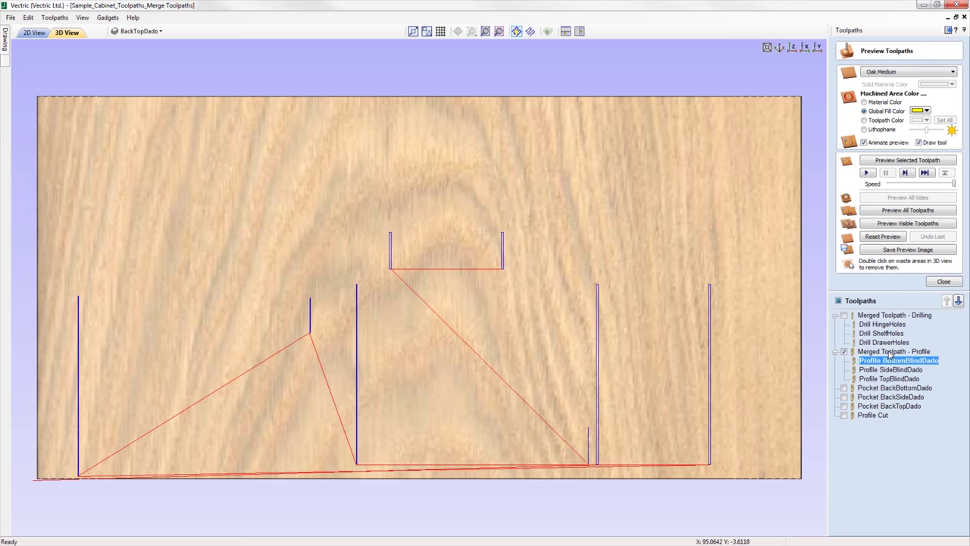
pyautogui.click(886, 352)
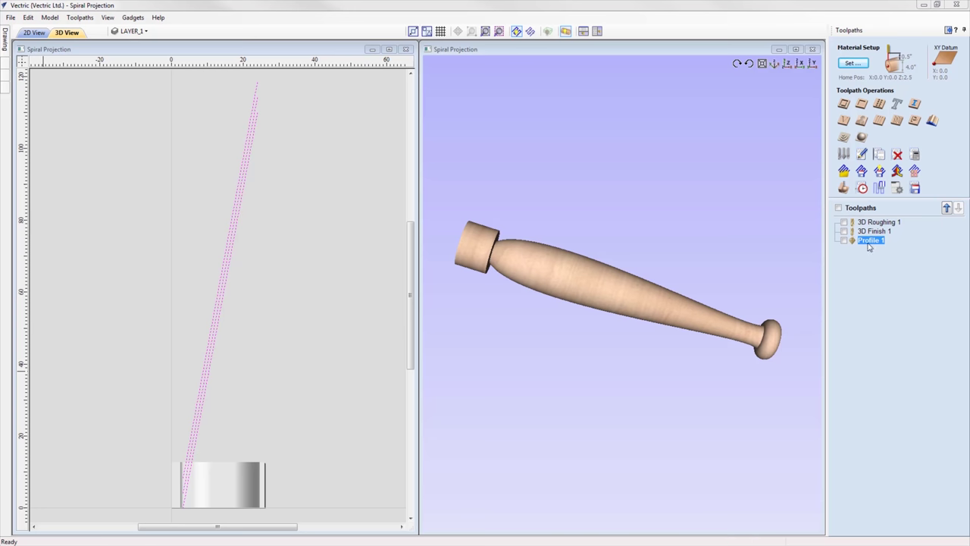
# Step: Check the Profile 1 toolpath's settings, show it on the turned 3D model and preview its machining
pyautogui.doubleClick(870, 240)
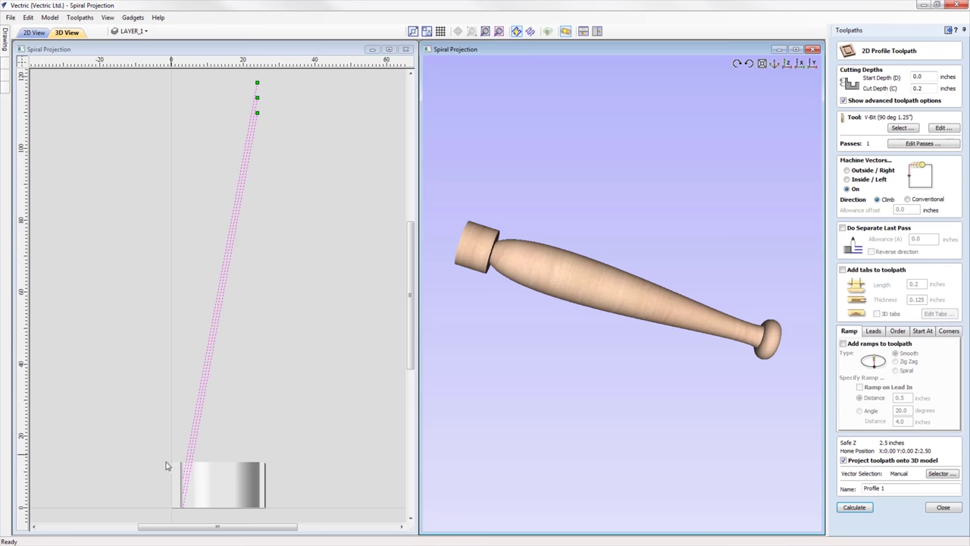
pyautogui.click(944, 507)
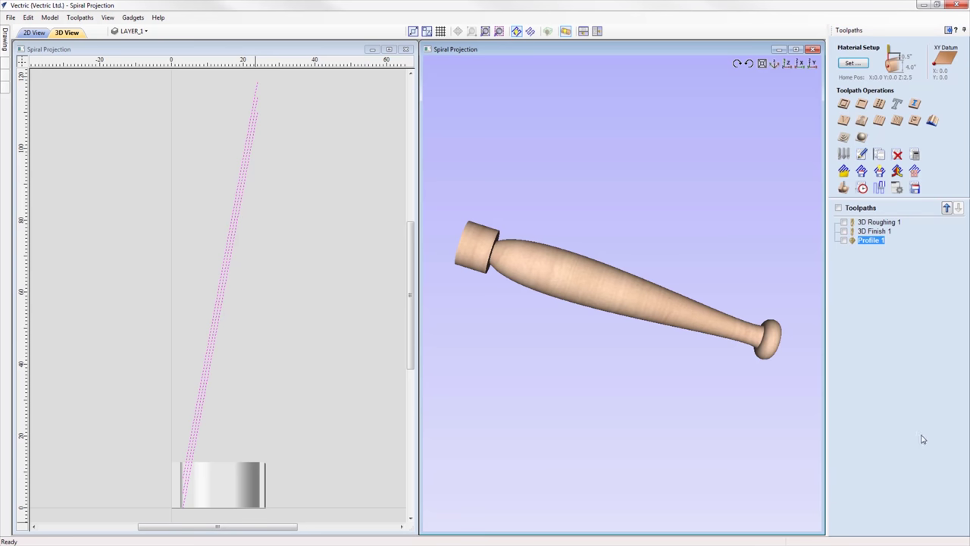
pyautogui.click(843, 241)
pyautogui.moveTo(693, 360); pyautogui.dragTo(823, 193)
pyautogui.click(843, 190)
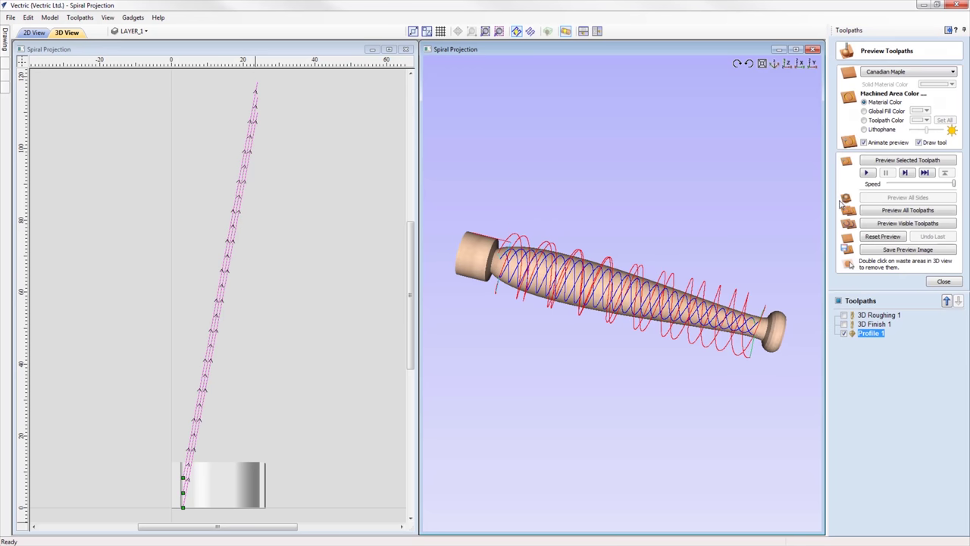
pyautogui.click(910, 161)
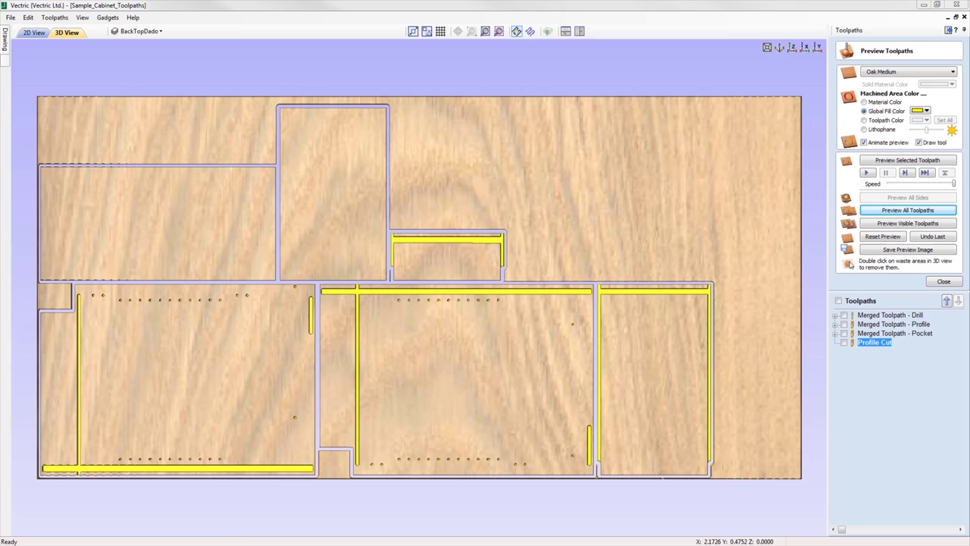
# Step: Save Merged Toolpath - Drill using the G Code (inch) (*.tap) post processor
pyautogui.click(944, 281)
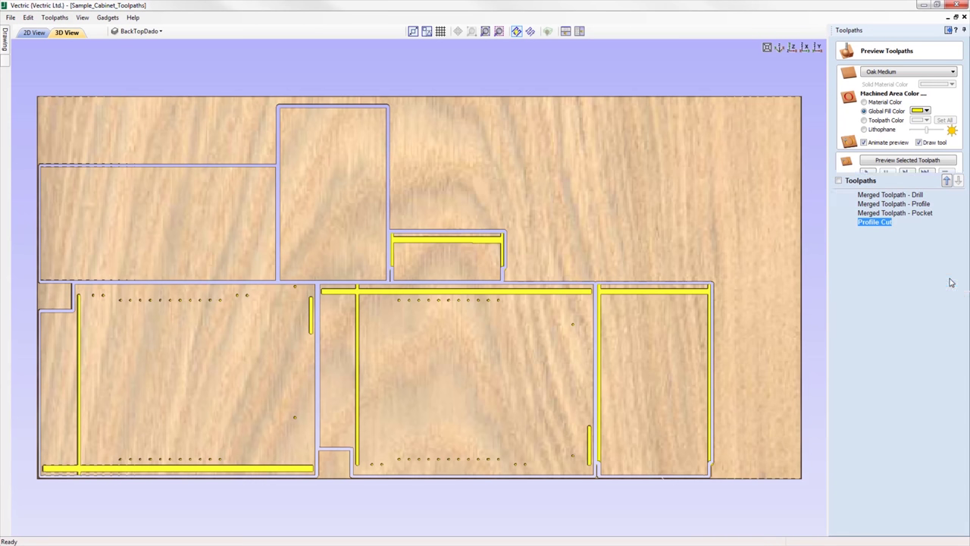
pyautogui.click(901, 195)
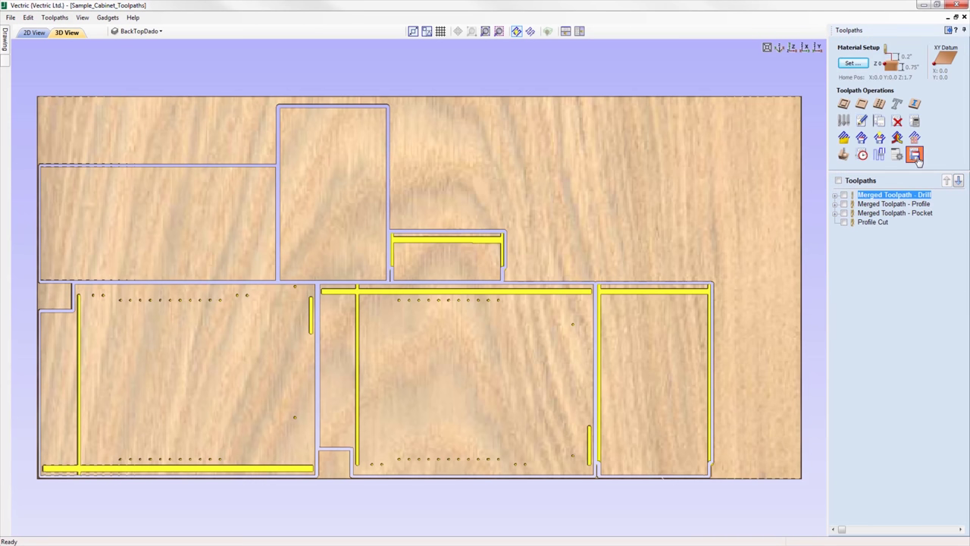
pyautogui.click(915, 155)
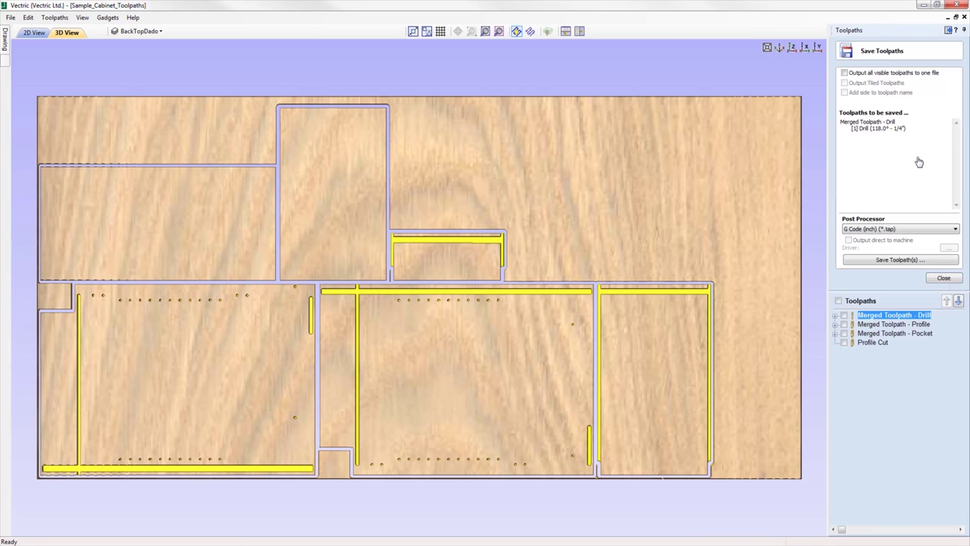
pyautogui.click(900, 229)
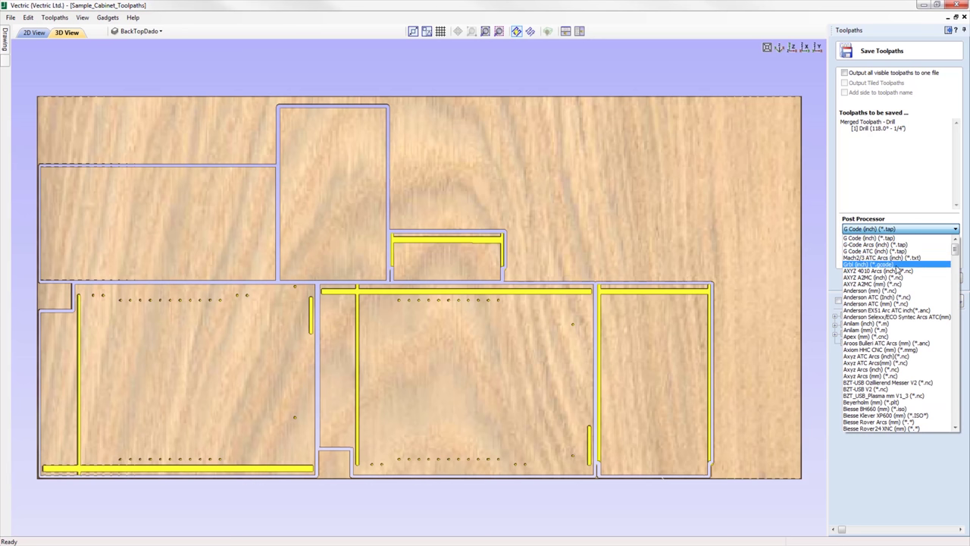
pyautogui.click(890, 239)
pyautogui.click(920, 261)
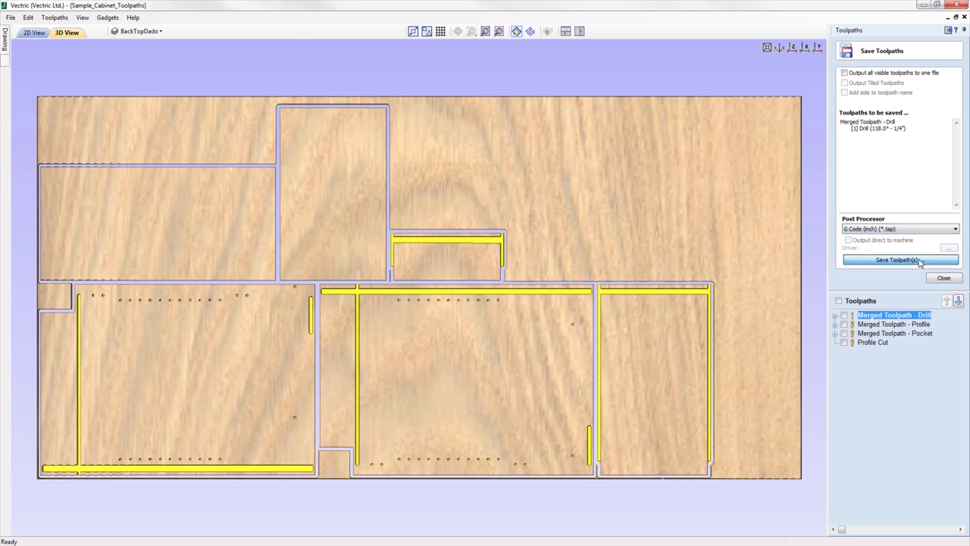
pyautogui.click(722, 421)
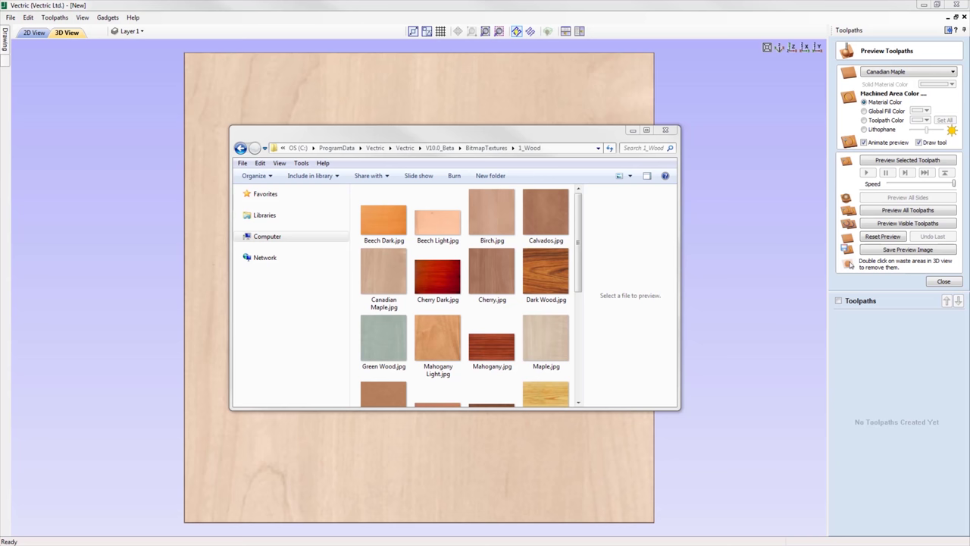
# Step: Look through the material texture images and category folders in BitmapTextures, including 1_Wood and 2_Metals
pyautogui.moveTo(578, 247)
pyautogui.mouseDown()
pyautogui.moveTo(577, 335)
pyautogui.moveTo(580, 246)
pyautogui.mouseUp()
pyautogui.click(485, 147)
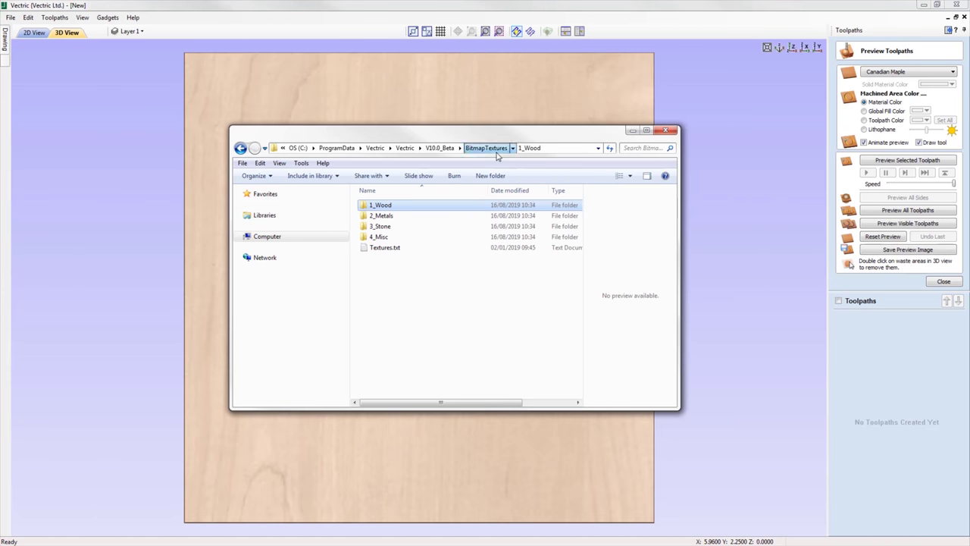
pyautogui.doubleClick(443, 217)
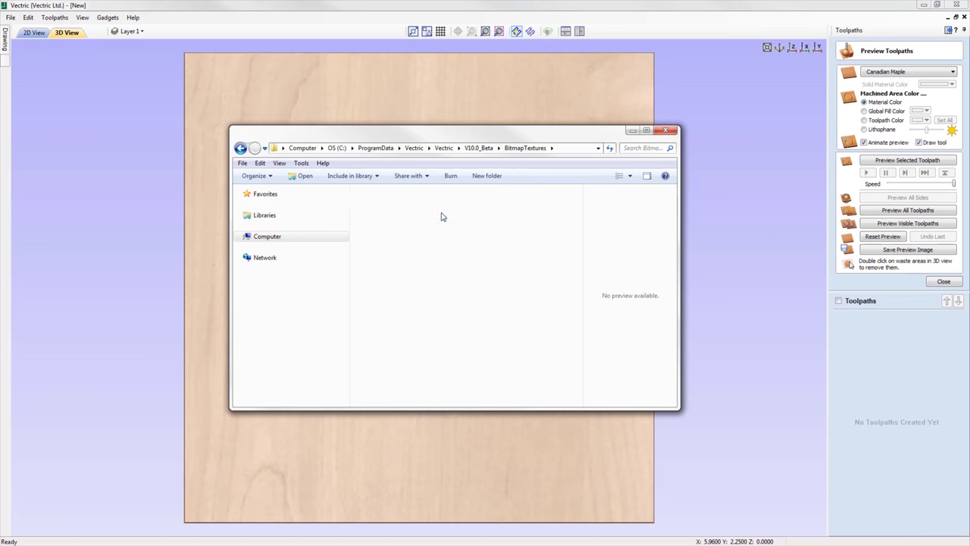
pyautogui.click(665, 132)
# Step: Add Brushed Aluminium.jpg from My Pictures as a new texture in the Metals category and view it on the material block
pyautogui.click(943, 73)
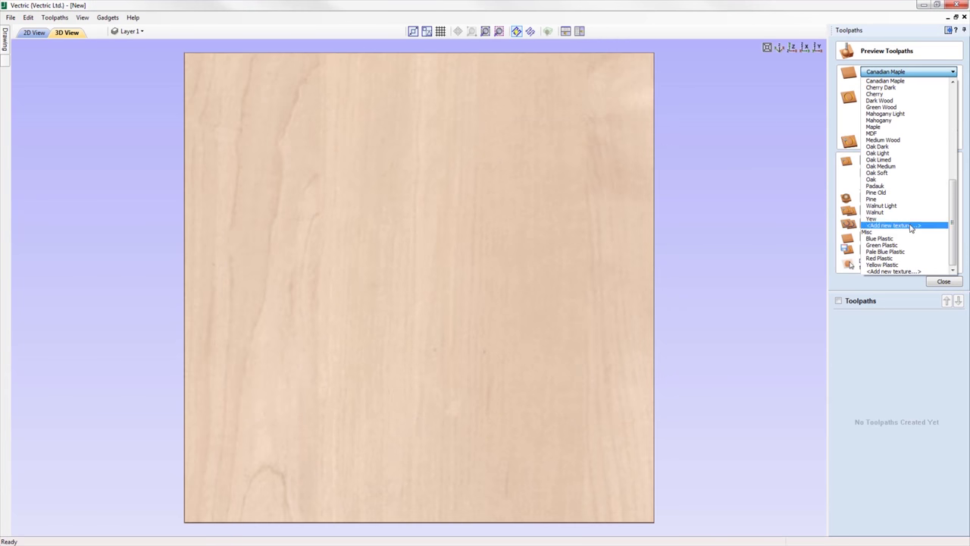
pyautogui.moveTo(953, 226); pyautogui.dragTo(953, 114)
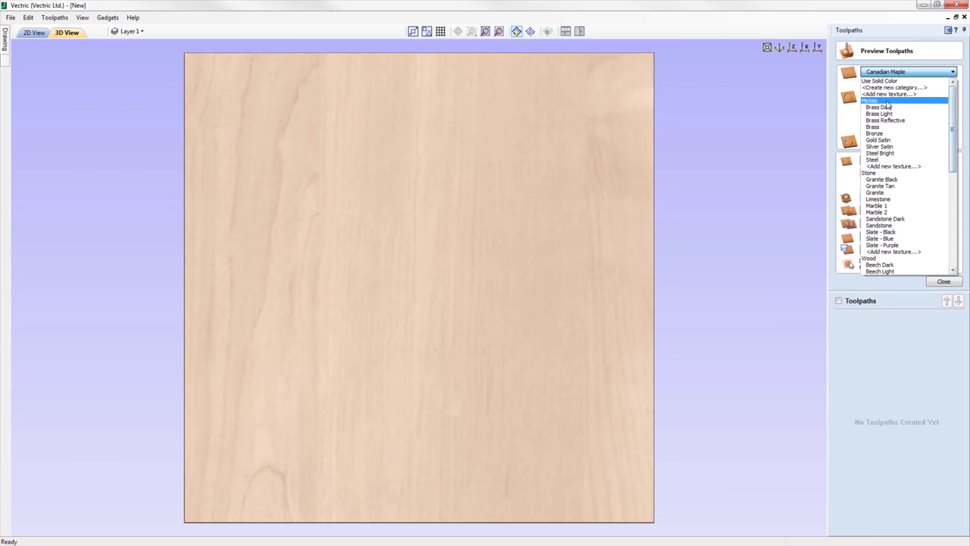
pyautogui.click(915, 169)
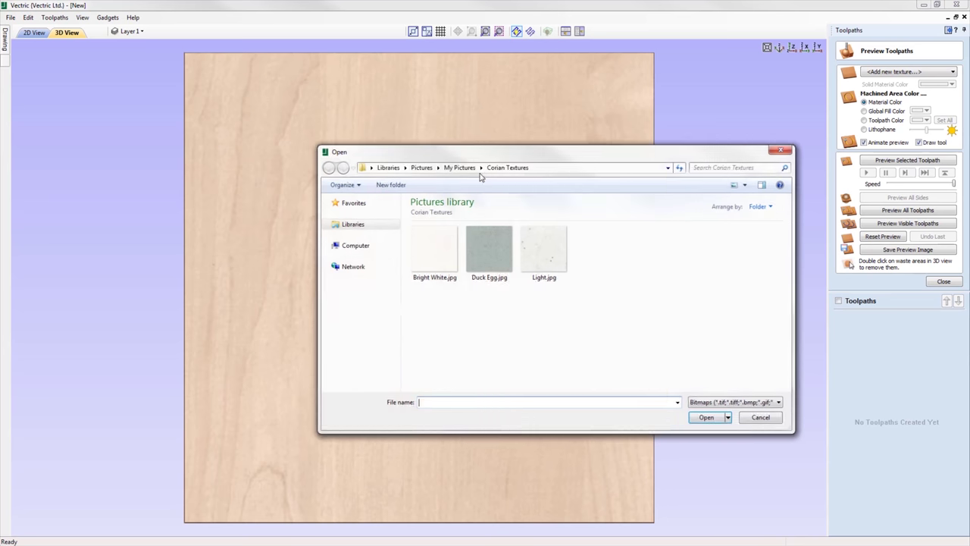
pyautogui.click(460, 167)
pyautogui.click(487, 255)
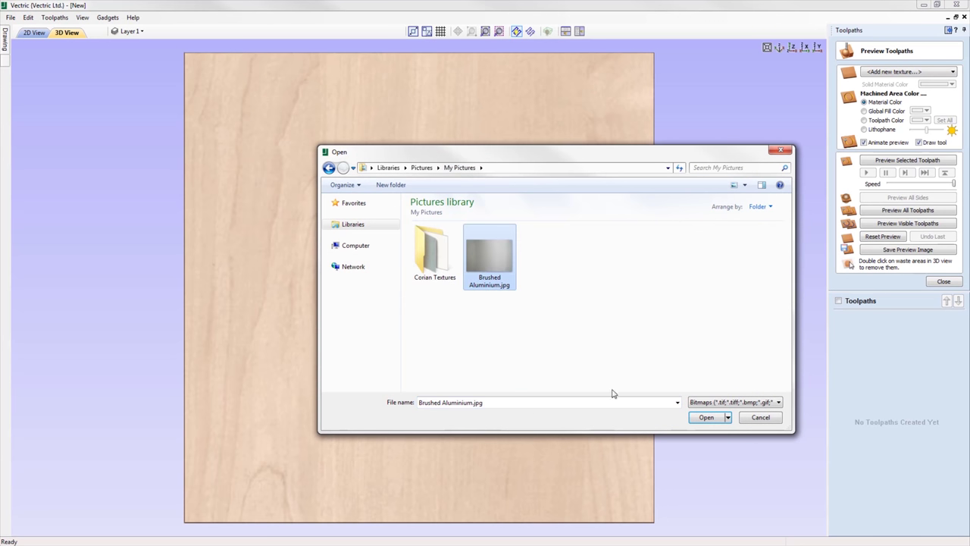
pyautogui.click(706, 418)
pyautogui.moveTo(498, 366)
pyautogui.mouseDown()
pyautogui.moveTo(571, 397)
pyautogui.moveTo(531, 492)
pyautogui.mouseUp()
# Step: Create a new material texture category named Corians
pyautogui.click(947, 73)
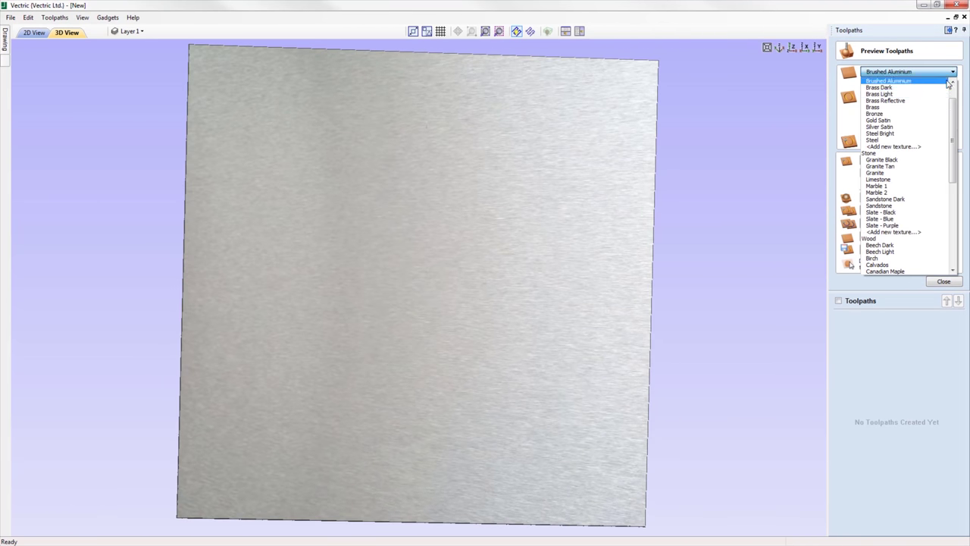
pyautogui.scroll(2, 929, 106)
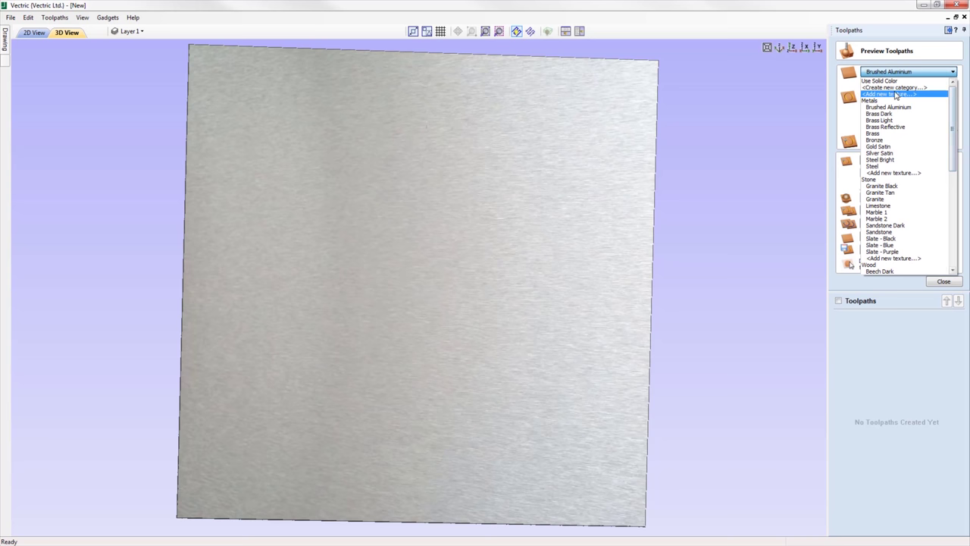
pyautogui.click(898, 88)
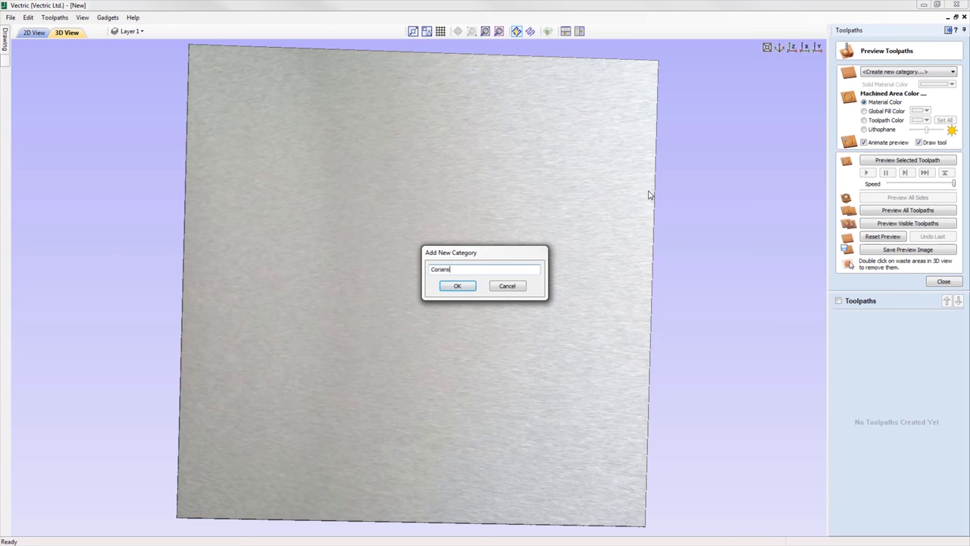
pyautogui.click(458, 286)
# Step: Add Bright White.jpg, Duck Egg.jpg and Light.jpg from Corian Textures to the Corians category and look through the material list
pyautogui.click(896, 88)
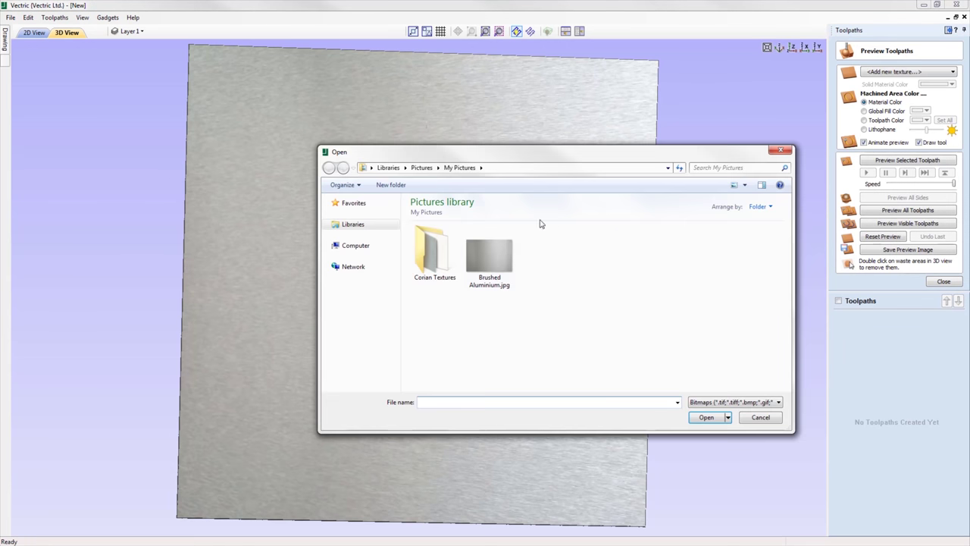
pyautogui.doubleClick(447, 254)
pyautogui.moveTo(631, 301); pyautogui.dragTo(411, 225)
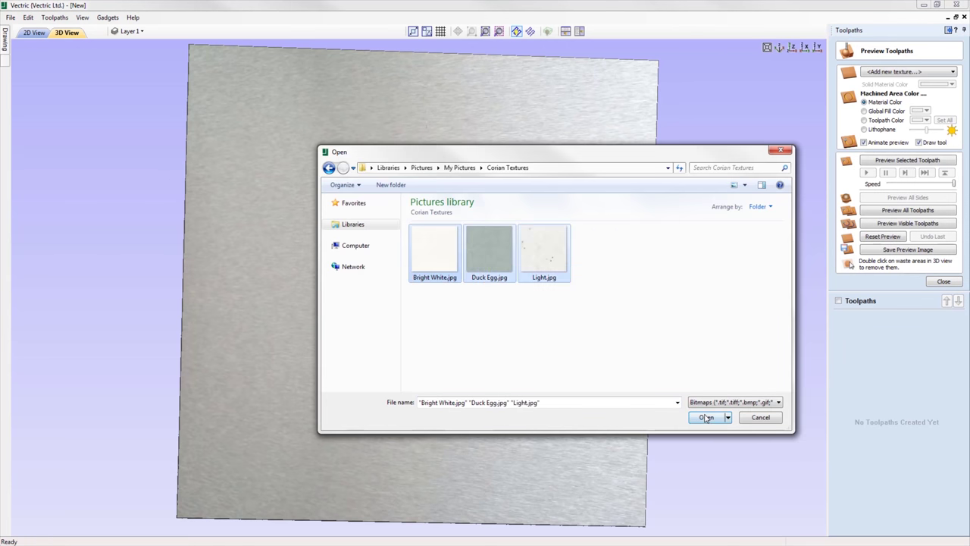
pyautogui.click(706, 417)
pyautogui.moveTo(671, 377); pyautogui.dragTo(478, 310)
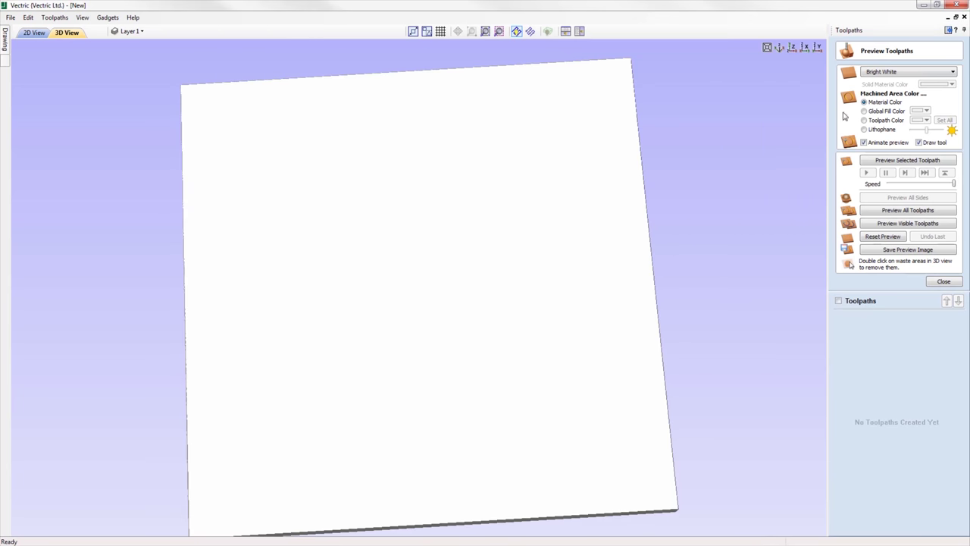
pyautogui.click(902, 72)
pyautogui.scroll(7, 954, 138)
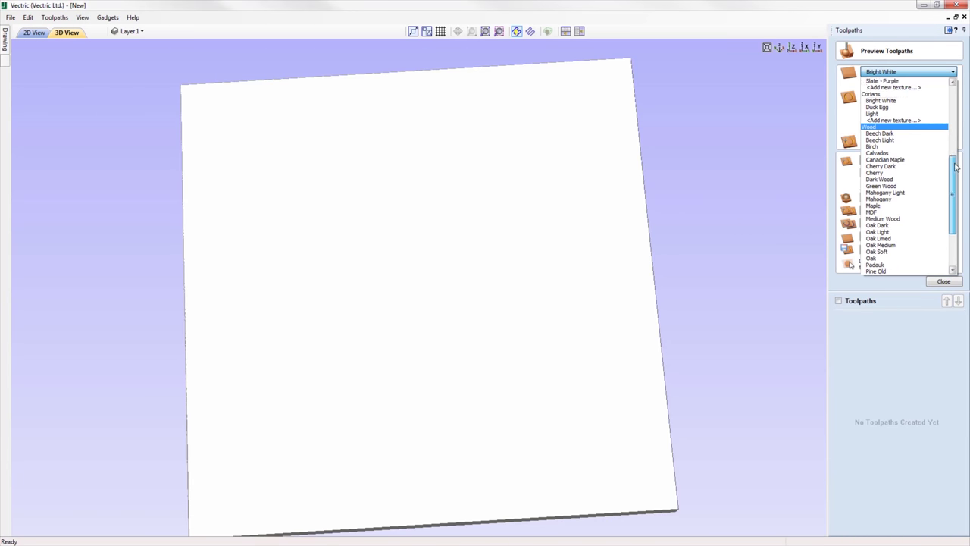
pyautogui.scroll(1, 954, 119)
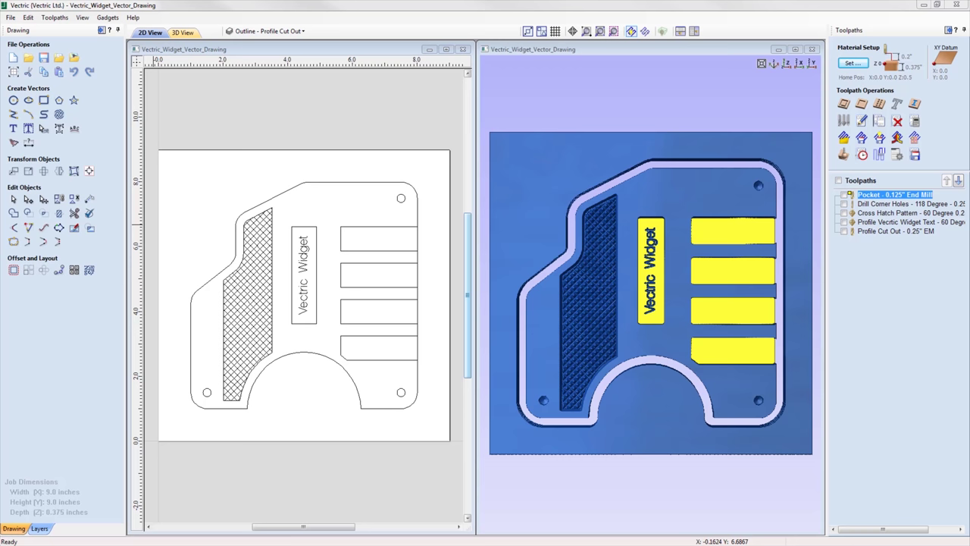
# Step: Widen the layers and toolpath lists to fit their full names, making Holes to Cut Partially - Drill Toolpath the active layer
pyautogui.click(40, 528)
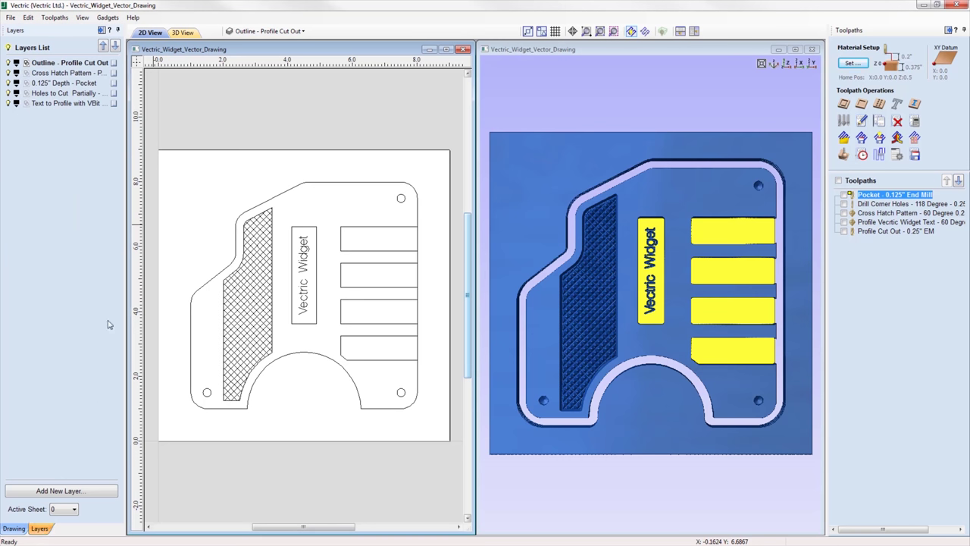
pyautogui.moveTo(125, 137); pyautogui.dragTo(173, 137)
pyautogui.click(118, 104)
pyautogui.click(118, 93)
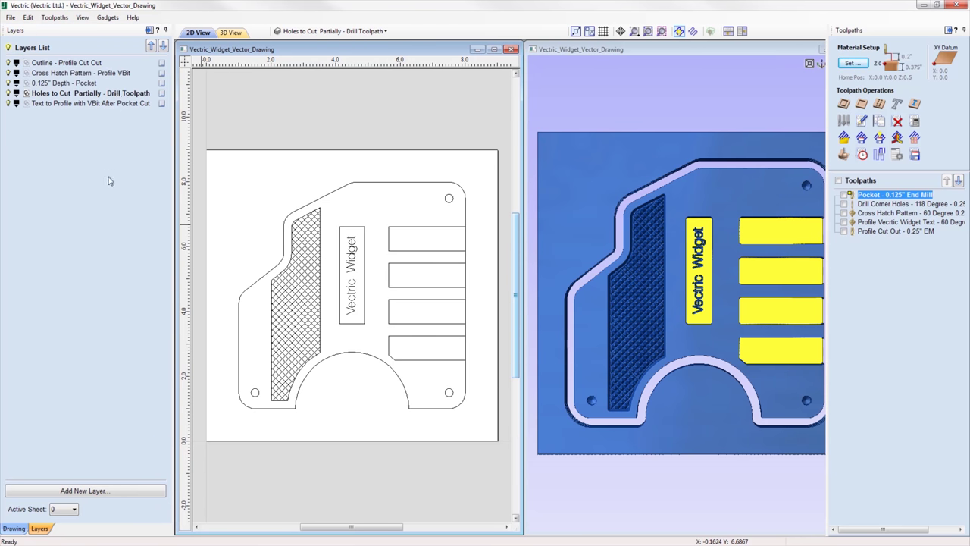
pyautogui.moveTo(827, 250); pyautogui.dragTo(775, 253)
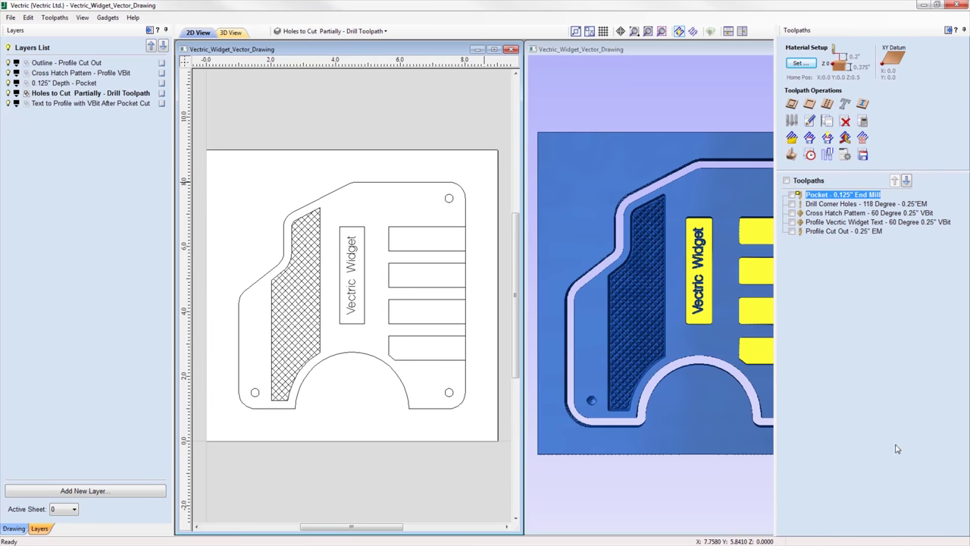
pyautogui.click(898, 213)
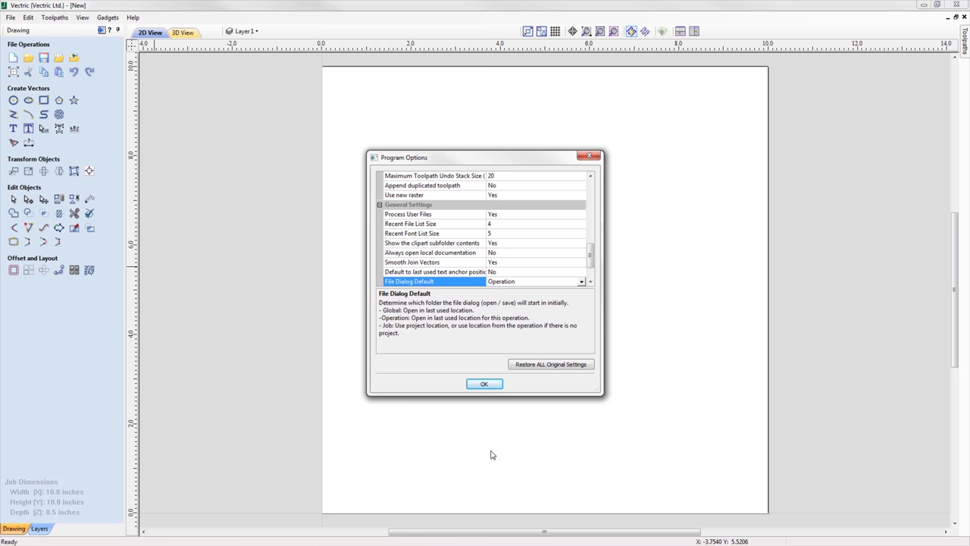
# Step: Accept Operation as the file dialog default and import flower-156608_960_720.png from the Pictures library's Project Images folder
pyautogui.click(484, 385)
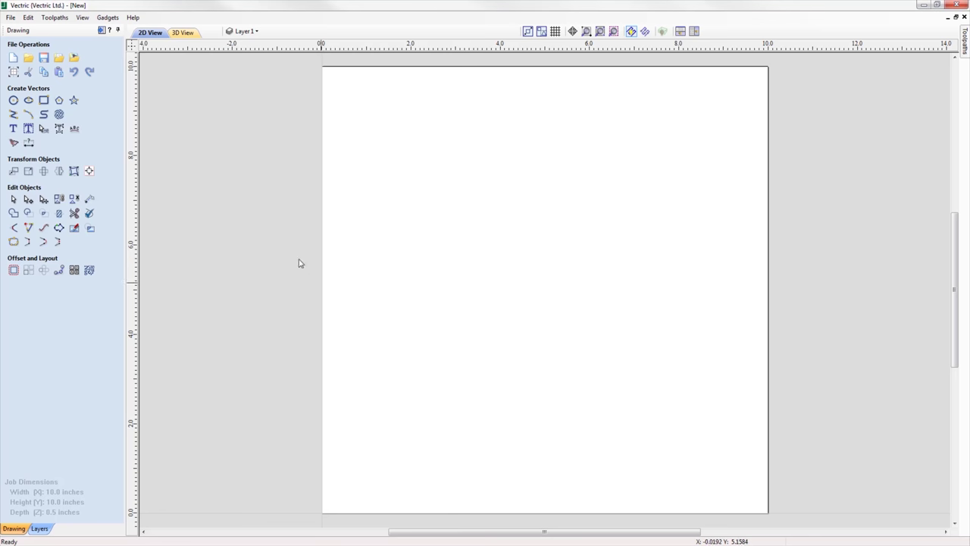
pyautogui.click(74, 59)
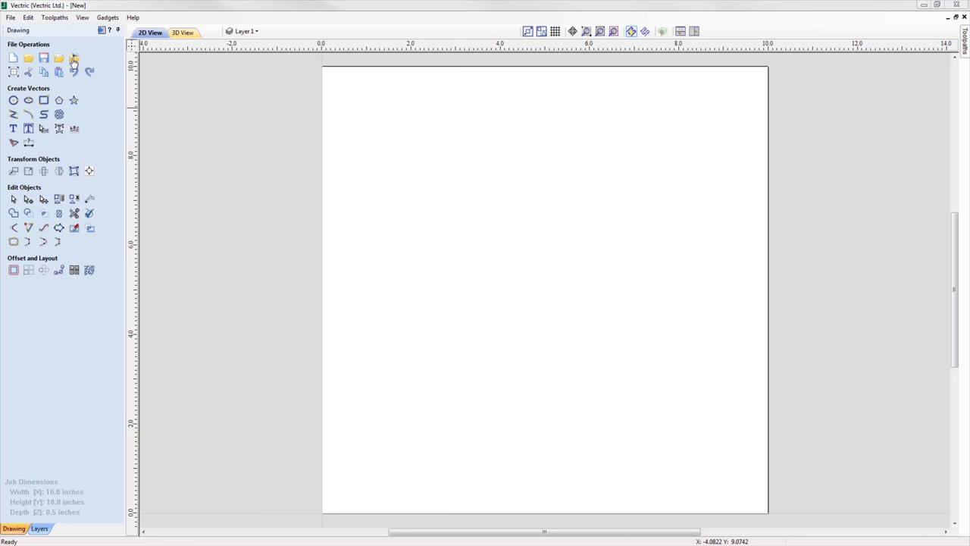
pyautogui.click(356, 227)
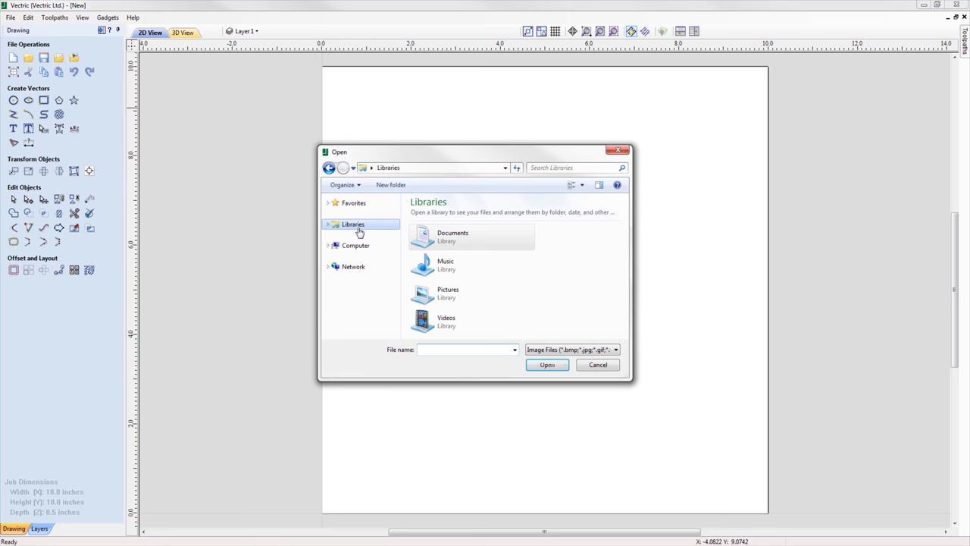
pyautogui.click(451, 296)
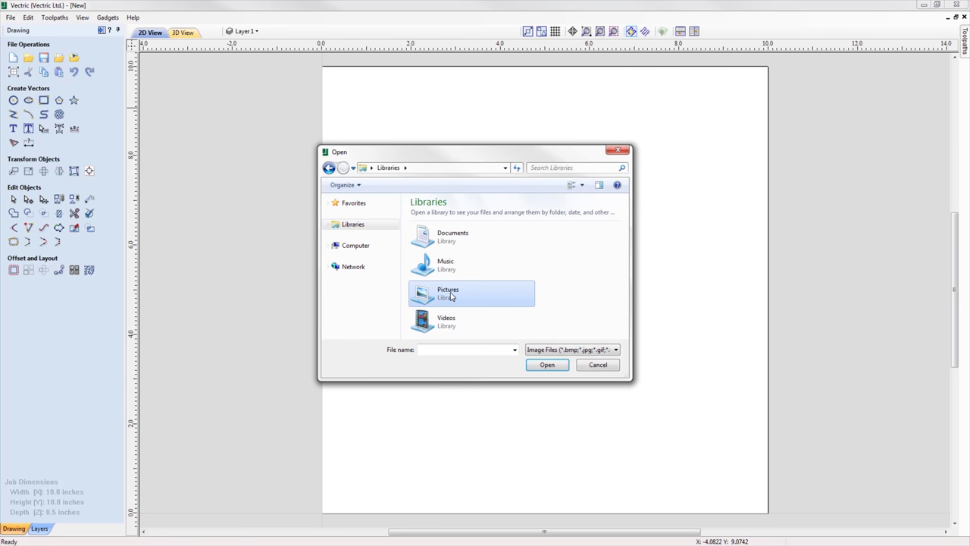
pyautogui.doubleClick(451, 297)
pyautogui.doubleClick(485, 274)
pyautogui.click(498, 260)
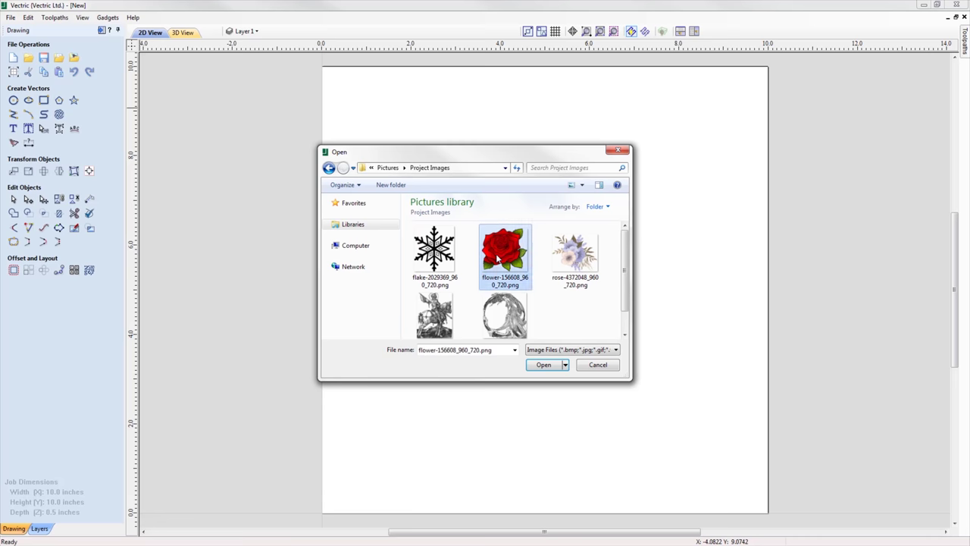
pyautogui.doubleClick(498, 260)
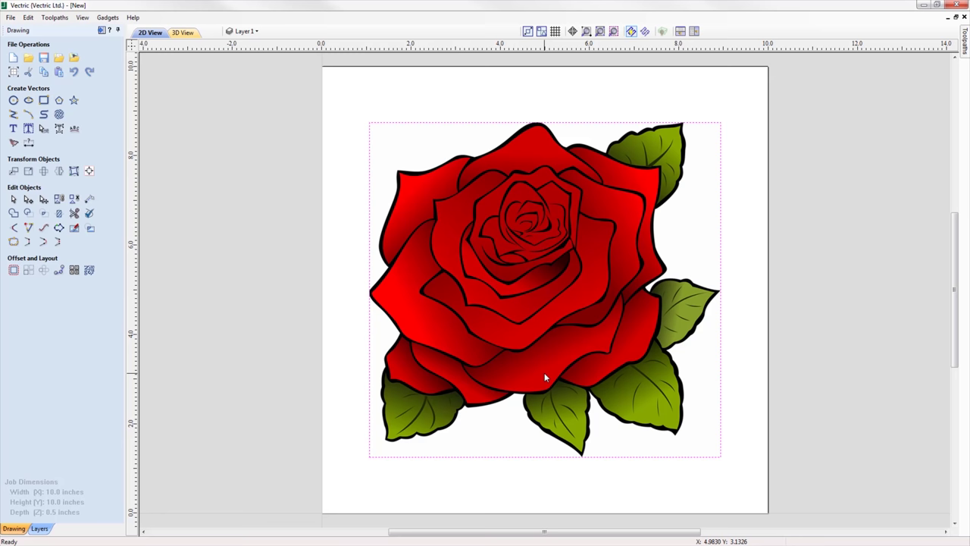
# Step: Delete the imported rose image from the job
pyautogui.click(545, 372)
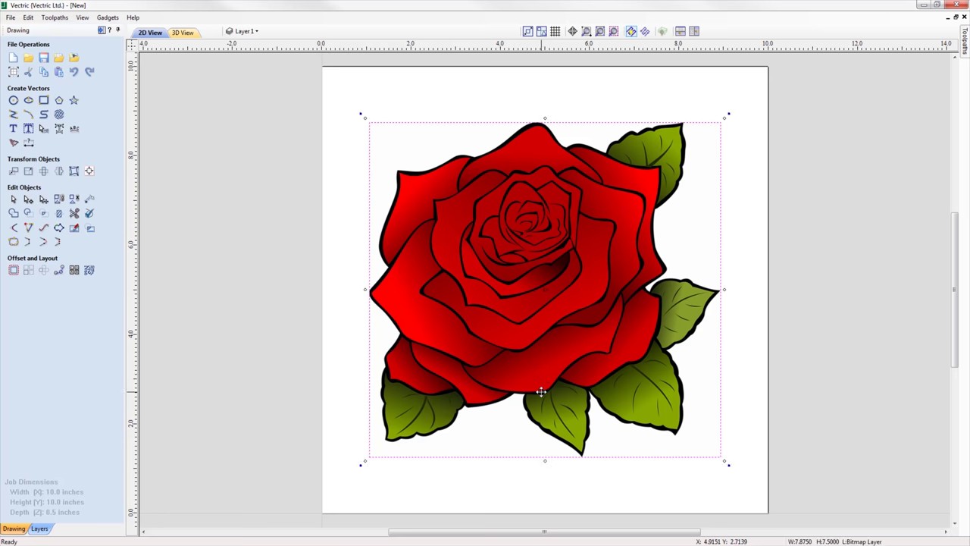
pyautogui.press('Delete')
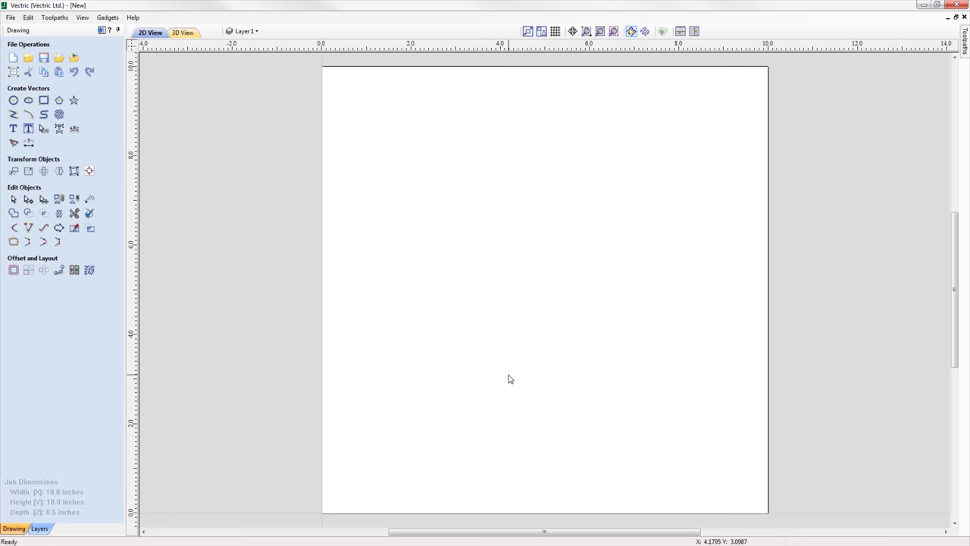
# Step: Review the available choices for the File Dialog Default setting in the program options, keeping Operation
pyautogui.click(28, 18)
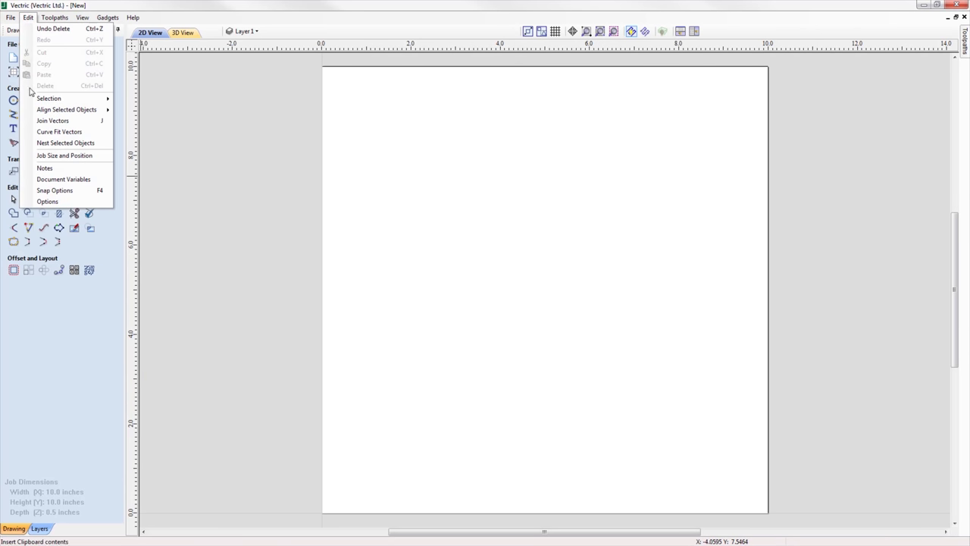
pyautogui.click(47, 201)
pyautogui.moveTo(595, 219); pyautogui.dragTo(589, 300)
pyautogui.click(519, 300)
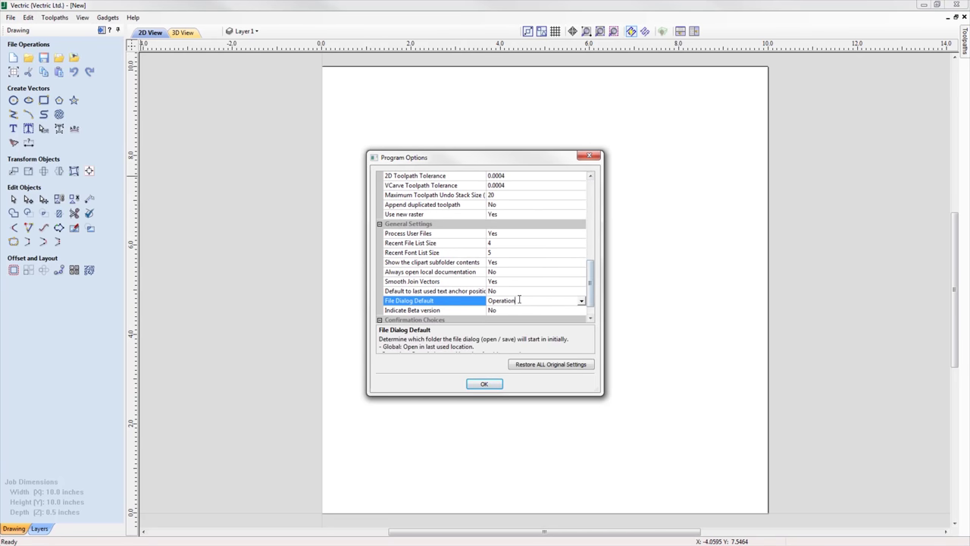
pyautogui.click(580, 301)
pyautogui.click(581, 301)
pyautogui.click(485, 385)
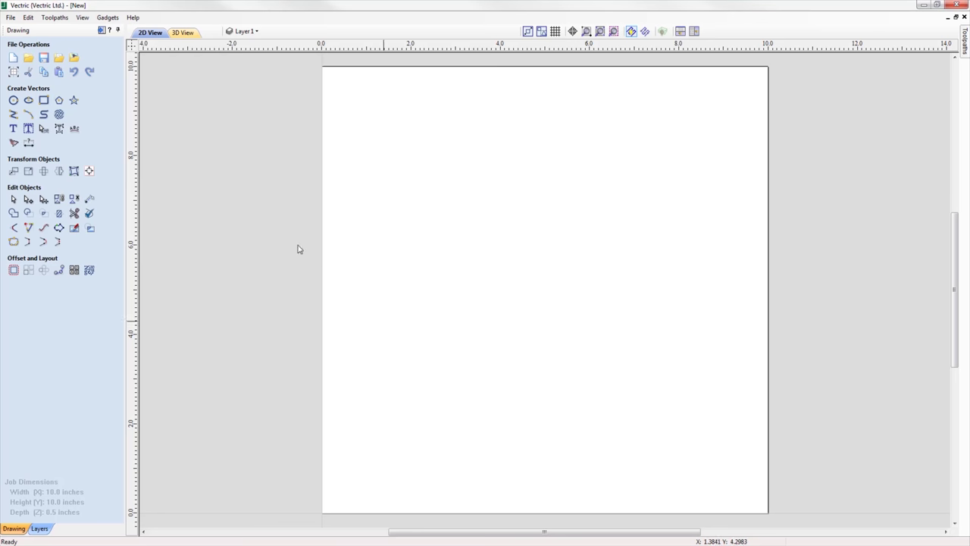
# Step: Import flake-2029369_960_720.png from Project Images and enlarge it about its centre to about 7.48 by 8.59 inches
pyautogui.click(73, 58)
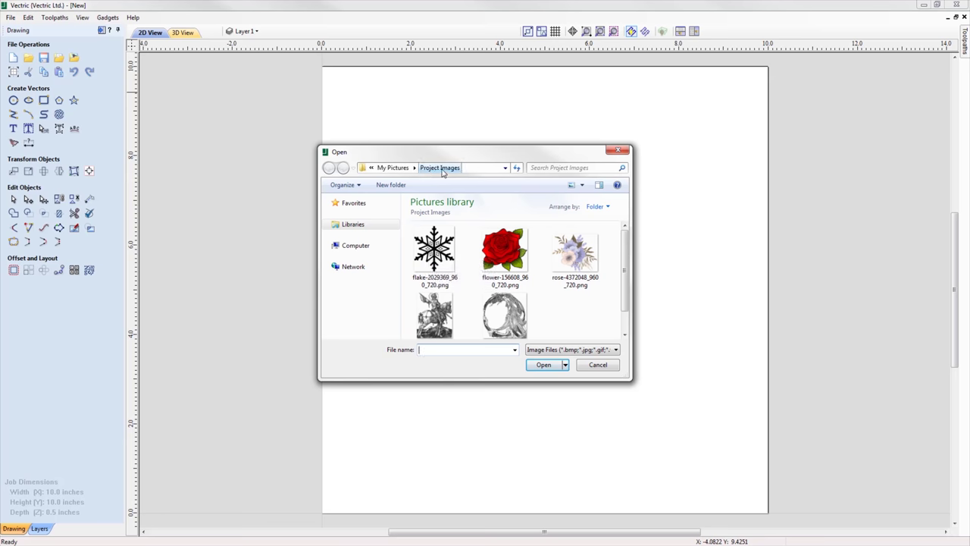
pyautogui.doubleClick(441, 256)
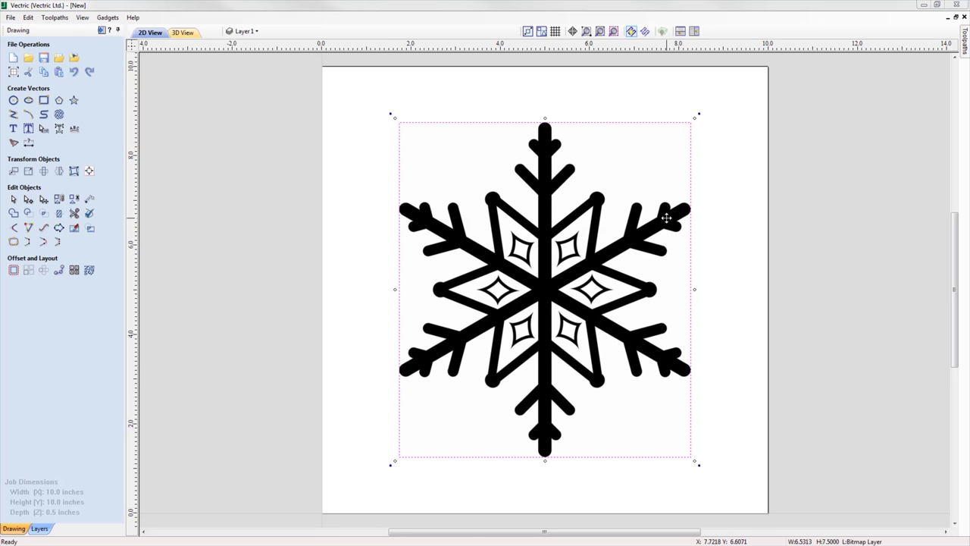
pyautogui.moveTo(694, 117); pyautogui.dragTo(716, 91)
# Step: Trace the snowflake bitmap into grouped vectors using Black / White tracing
pyautogui.click(14, 143)
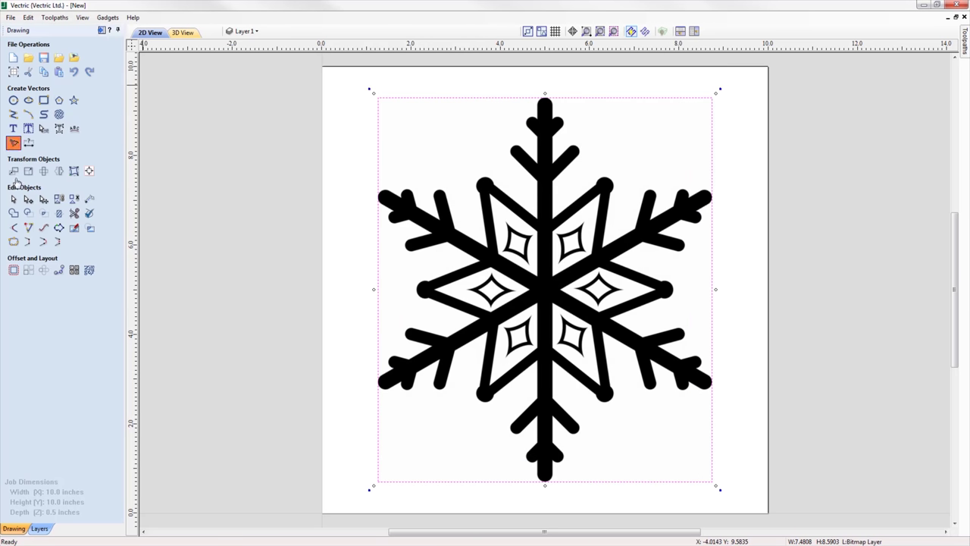
pyautogui.click(57, 403)
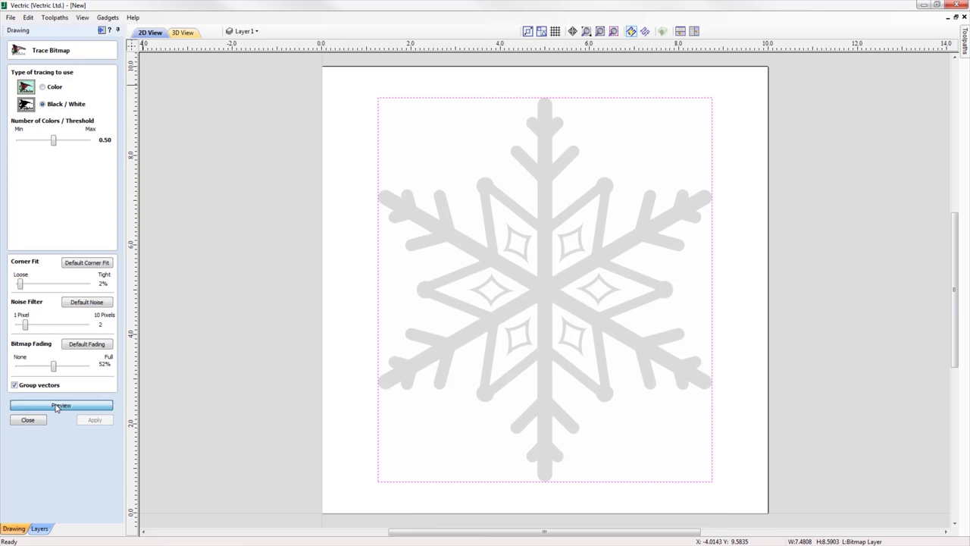
pyautogui.click(30, 420)
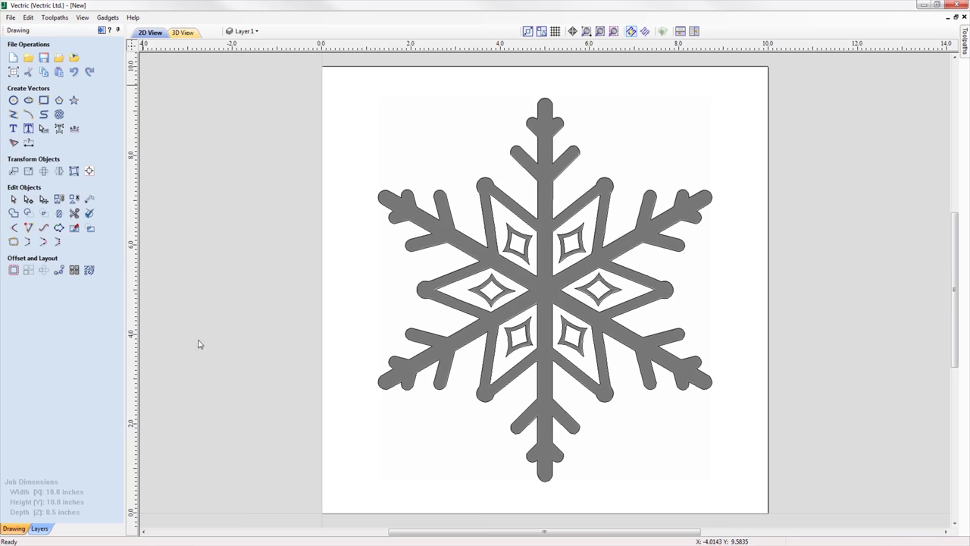
# Step: Check which folder the DXF export of the traced snowflake vectors starts in, without saving a file
pyautogui.click(435, 196)
pyautogui.click(11, 17)
pyautogui.moveTo(111, 145)
pyautogui.click(189, 144)
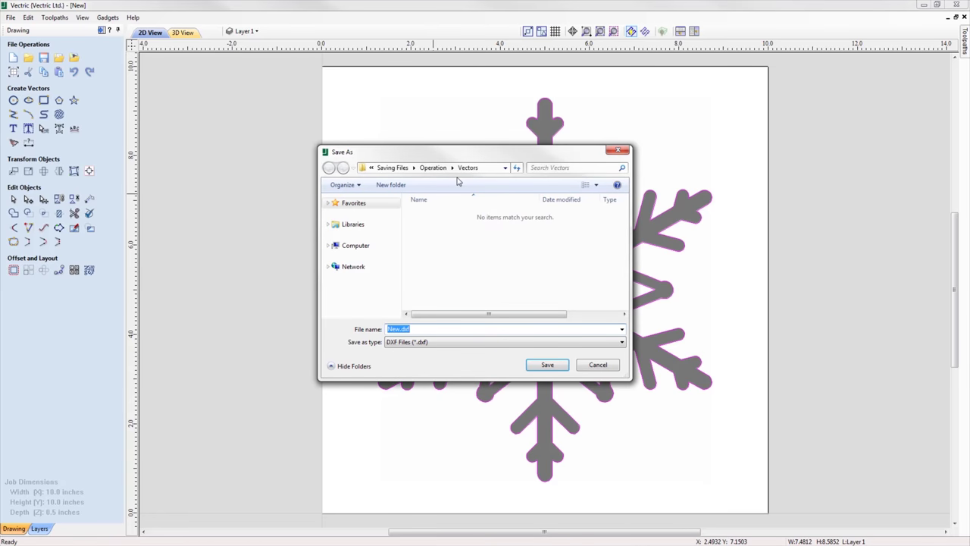
pyautogui.click(596, 364)
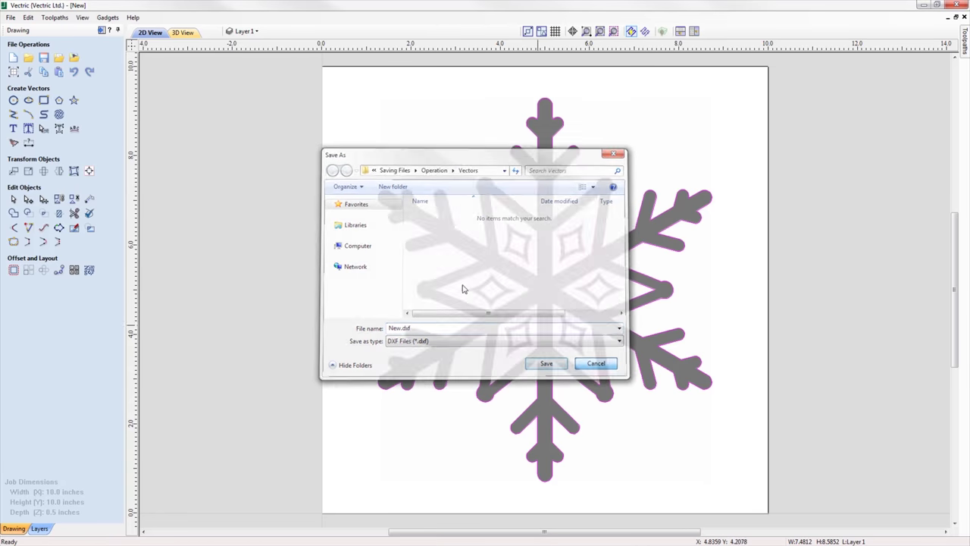
# Step: Calculate a 0.1 inch deep raster pocket toolpath for the snowflake vectors with the 0.125 inch end mill
pyautogui.click(102, 30)
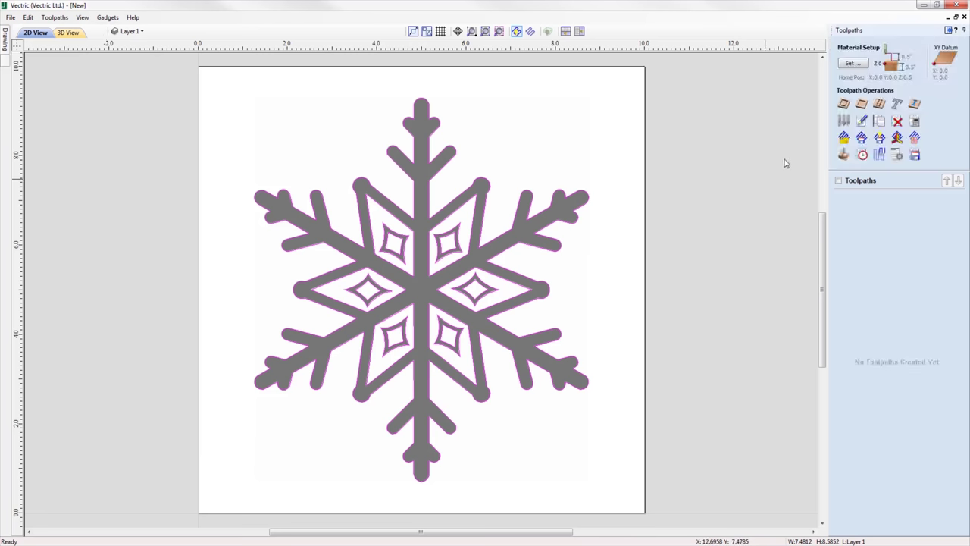
pyautogui.click(862, 103)
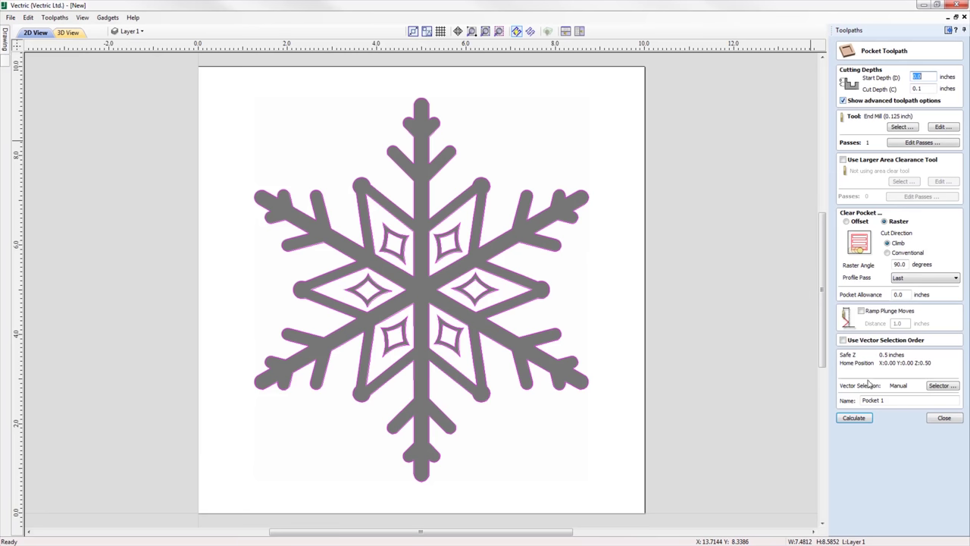
pyautogui.click(856, 420)
pyautogui.click(938, 282)
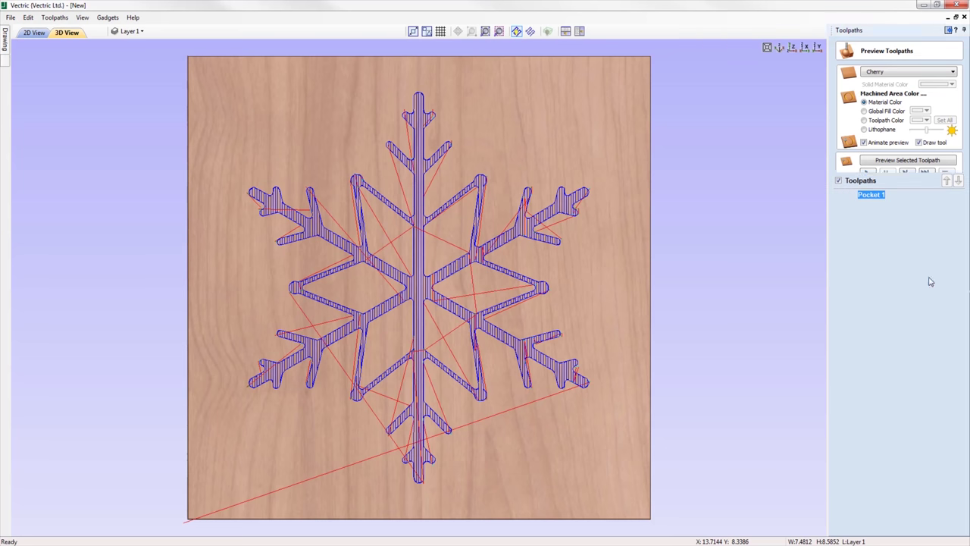
# Step: Check which folder saving the Pocket 1 toolpath as G Code (inch) starts in, without saving it
pyautogui.click(917, 155)
pyautogui.click(900, 259)
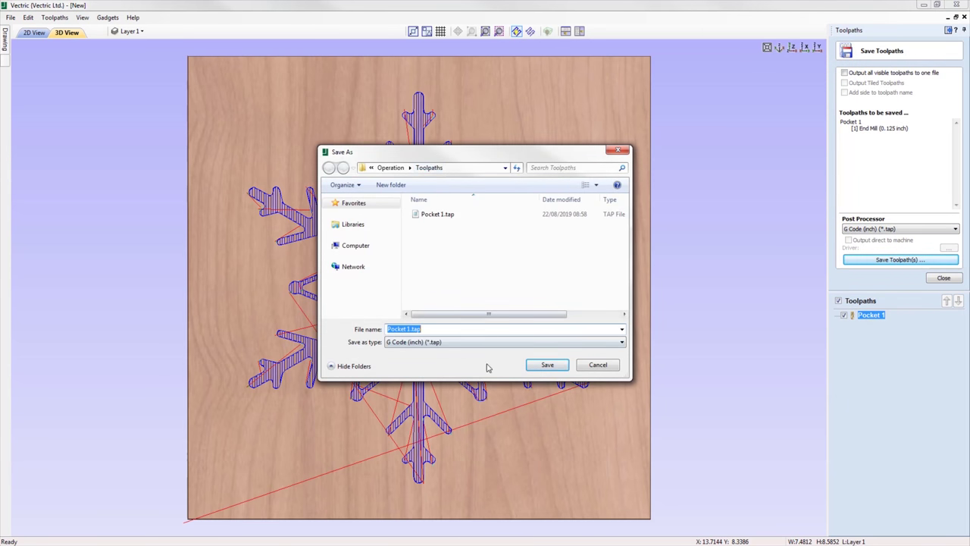
pyautogui.click(598, 364)
# Step: Open the list of choices for the File Dialog Default setting in the program options
pyautogui.click(28, 17)
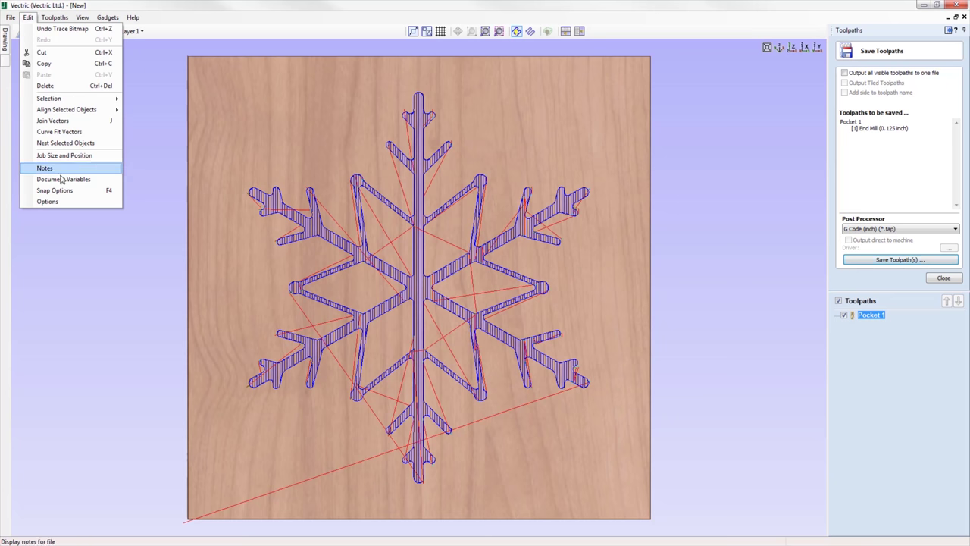
pyautogui.click(63, 202)
pyautogui.moveTo(591, 221); pyautogui.dragTo(592, 312)
pyautogui.click(537, 281)
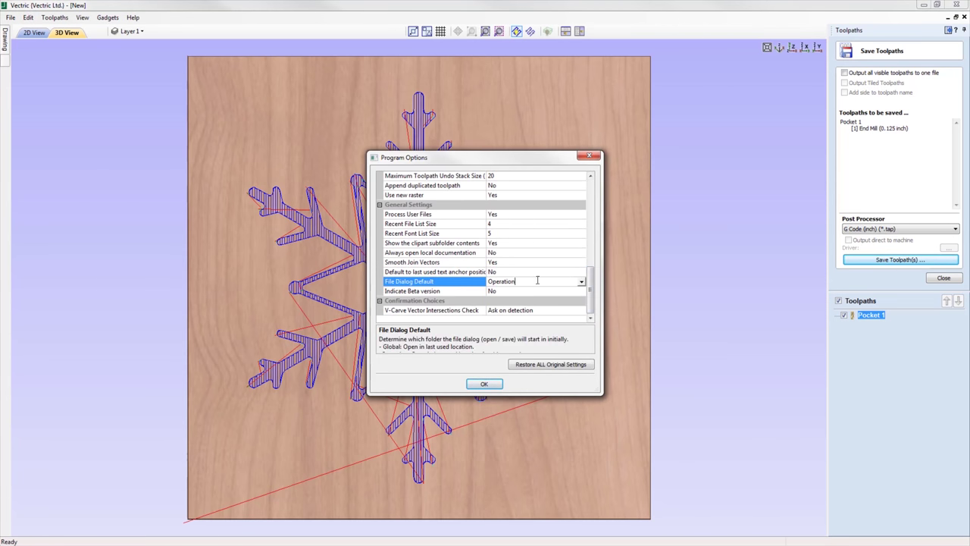
pyautogui.click(581, 281)
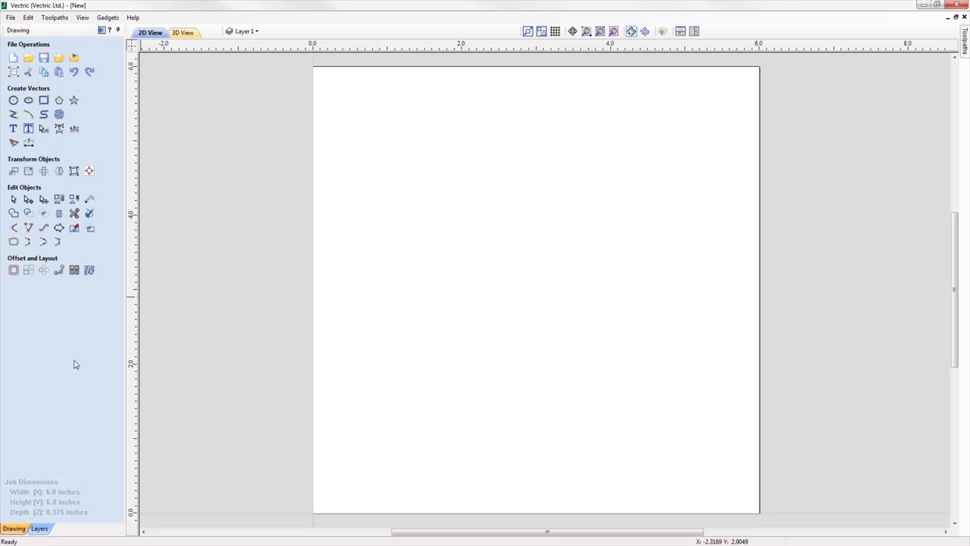
# Step: Open the help page for the Drilling Toolpath form and read through it
pyautogui.click(101, 30)
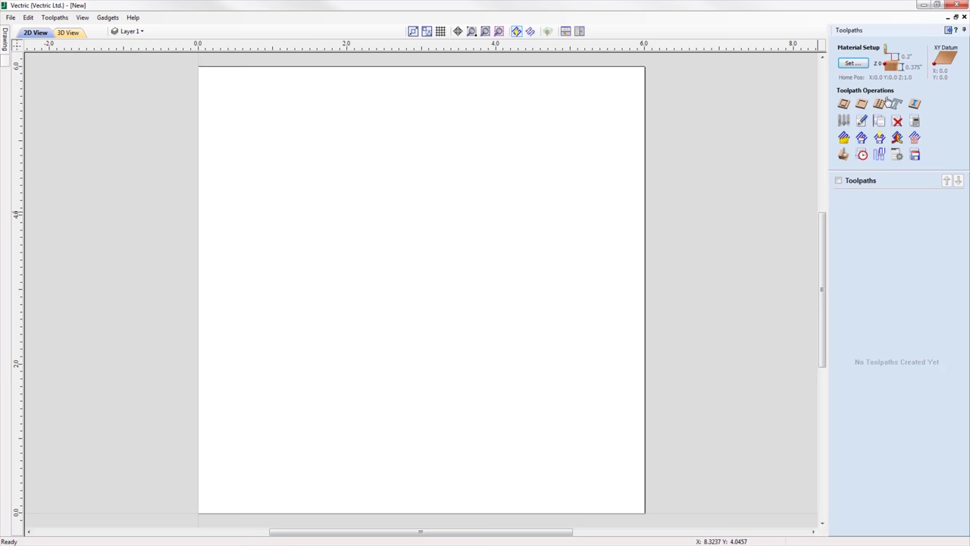
pyautogui.click(879, 103)
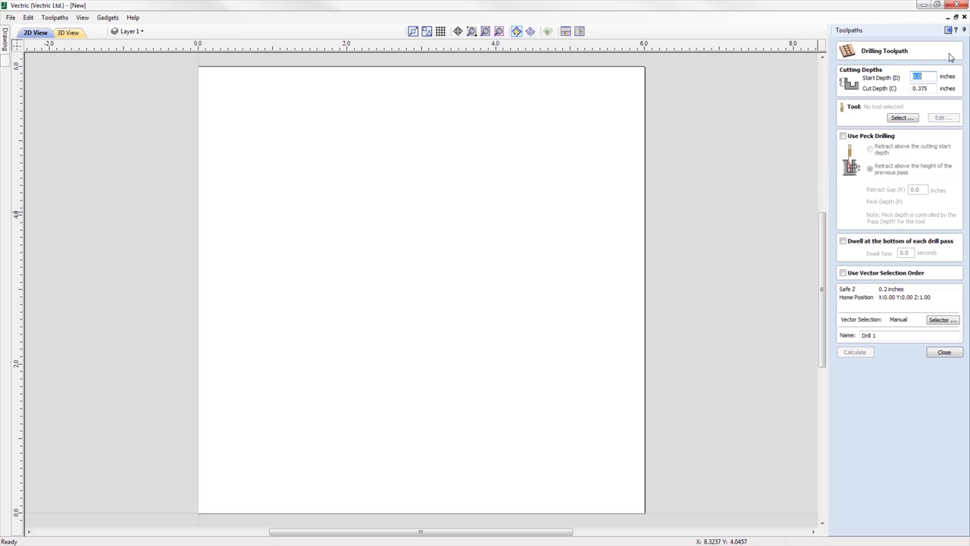
pyautogui.click(957, 31)
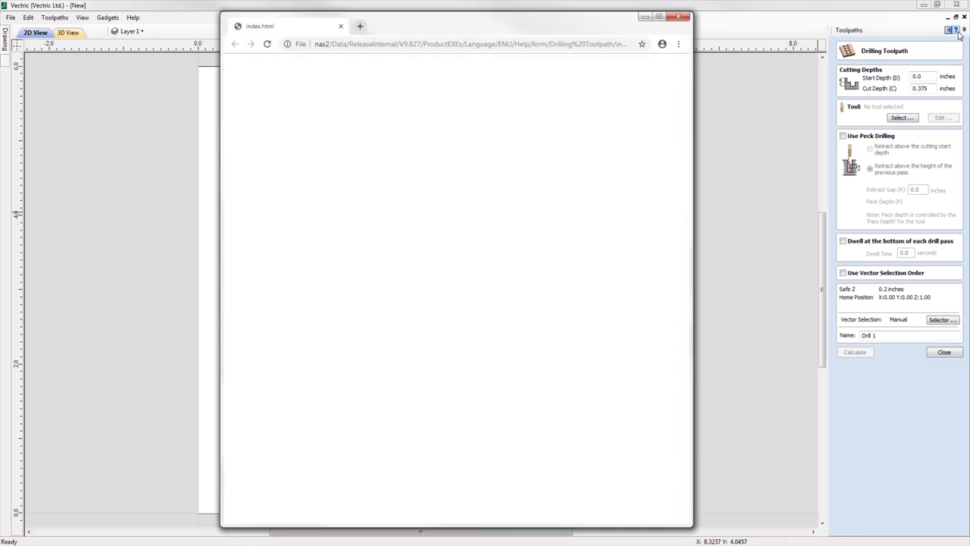
pyautogui.moveTo(683, 264); pyautogui.dragTo(688, 518)
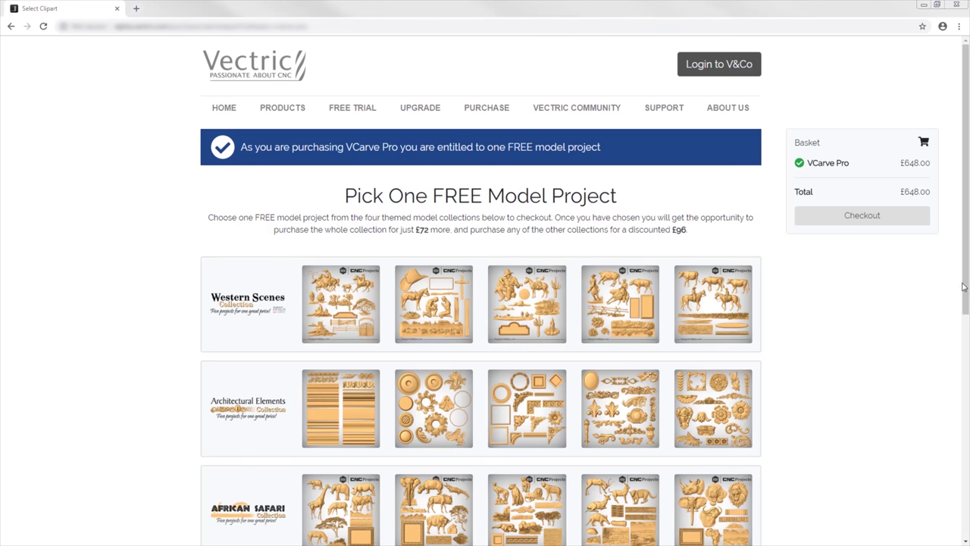
# Step: Browse the free model projects on the Vectric purchase page in the browser, enlarging previews from African Safari and Western Scenes
pyautogui.scroll(-1, 963, 288)
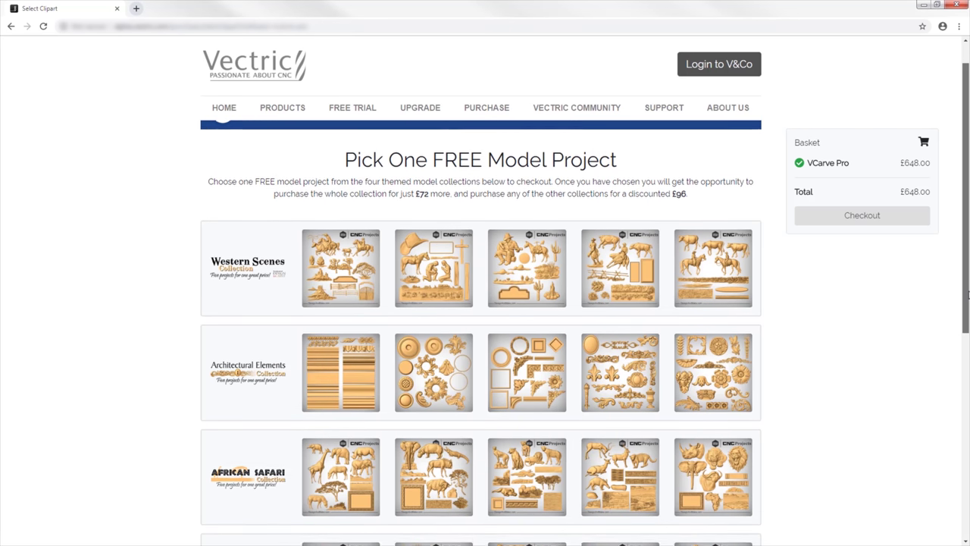
pyautogui.scroll(-1, 967, 299)
pyautogui.moveTo(967, 307); pyautogui.dragTo(968, 335)
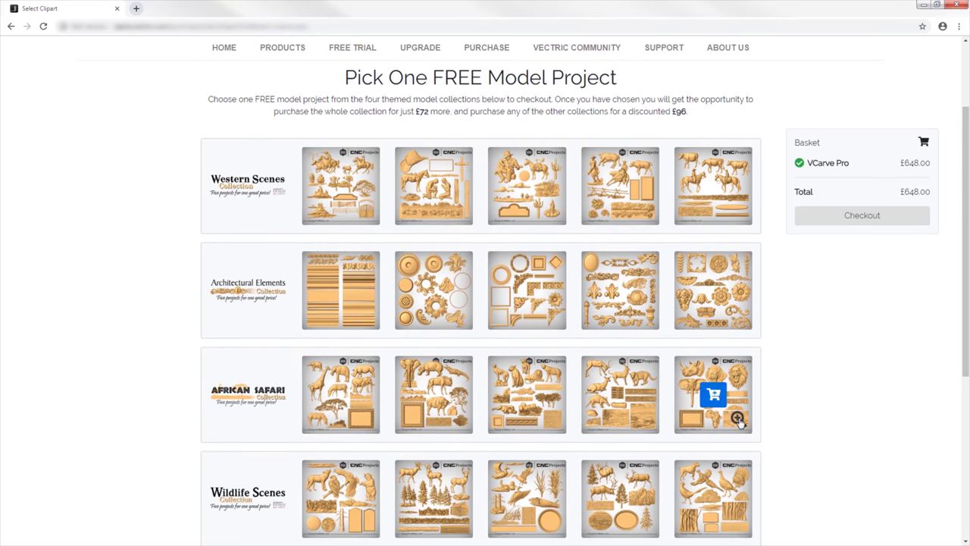
pyautogui.click(738, 419)
pyautogui.click(811, 422)
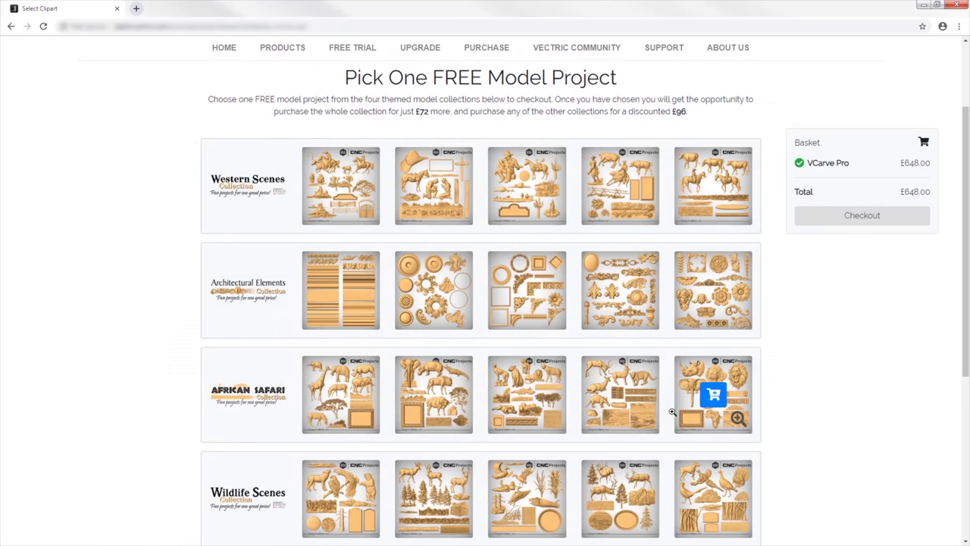
pyautogui.click(551, 211)
pyautogui.click(554, 215)
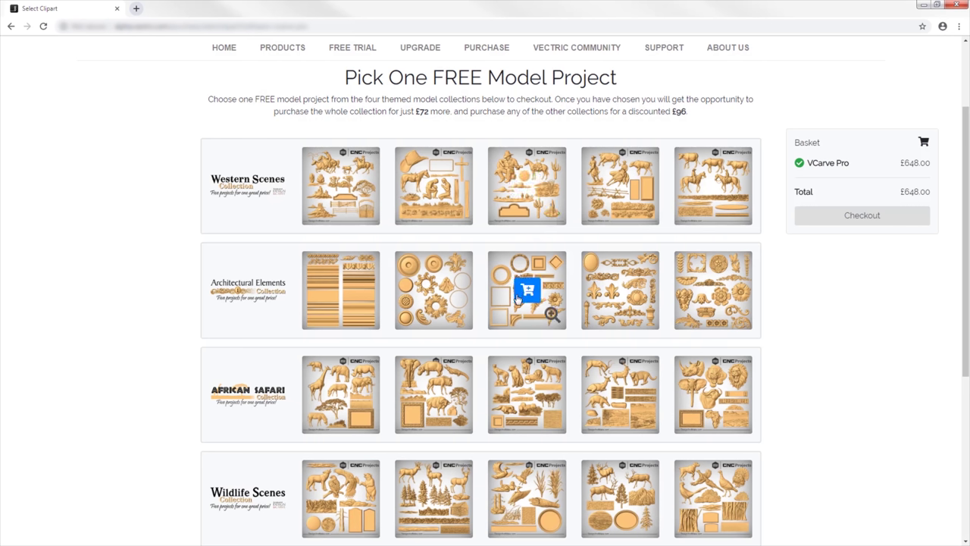
# Step: Choose Praying Cowboy and Cowgirl as the free model project and add the full Western Scenes collection to the basket
pyautogui.click(435, 186)
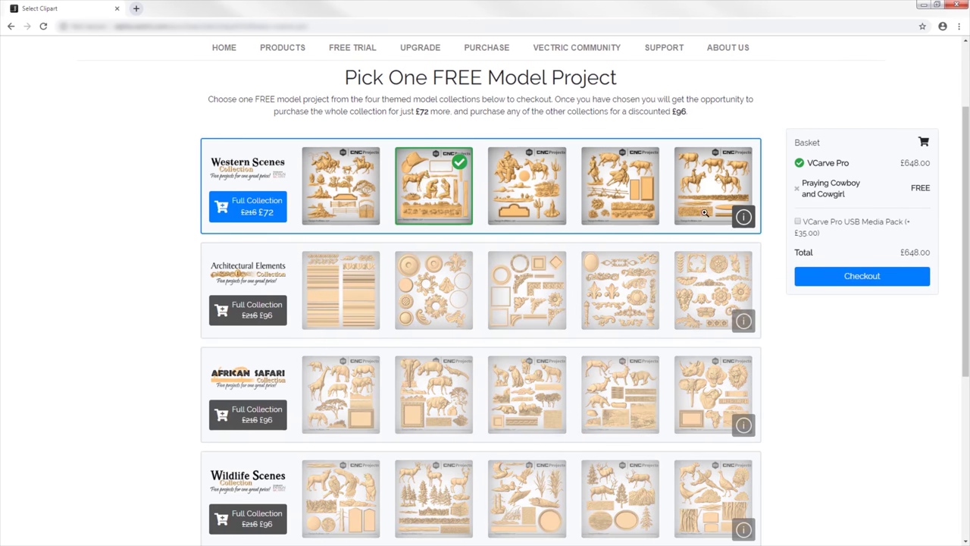
pyautogui.click(279, 209)
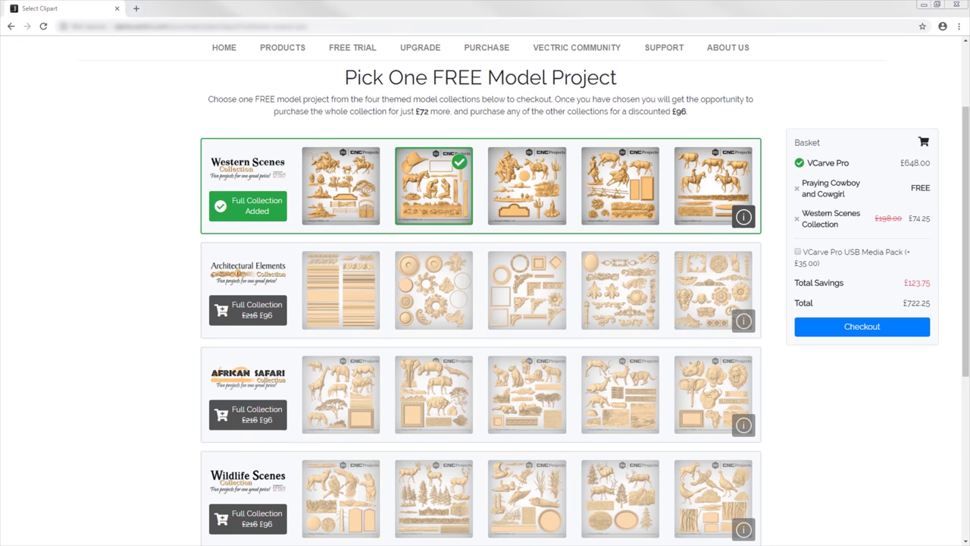